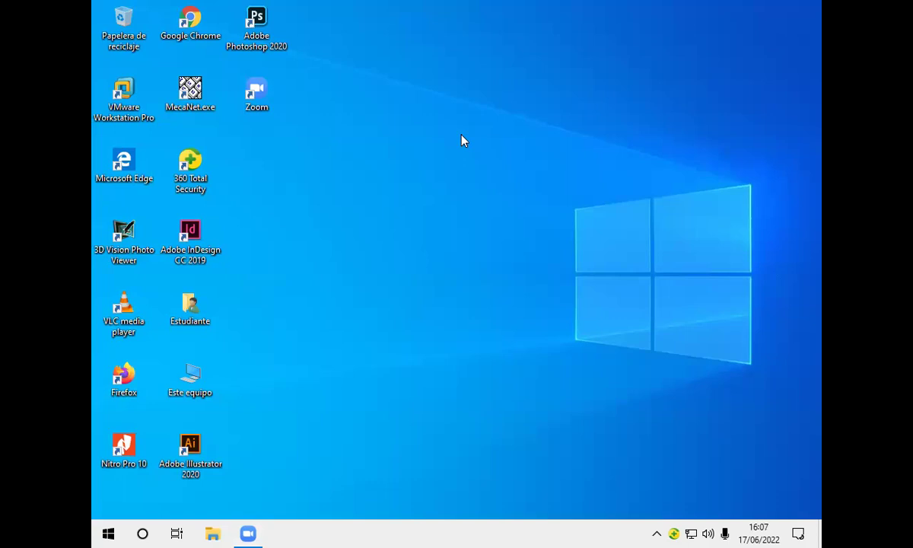
Launch Excel by running 'excel' from the Windows Run dialog
key(super+r)
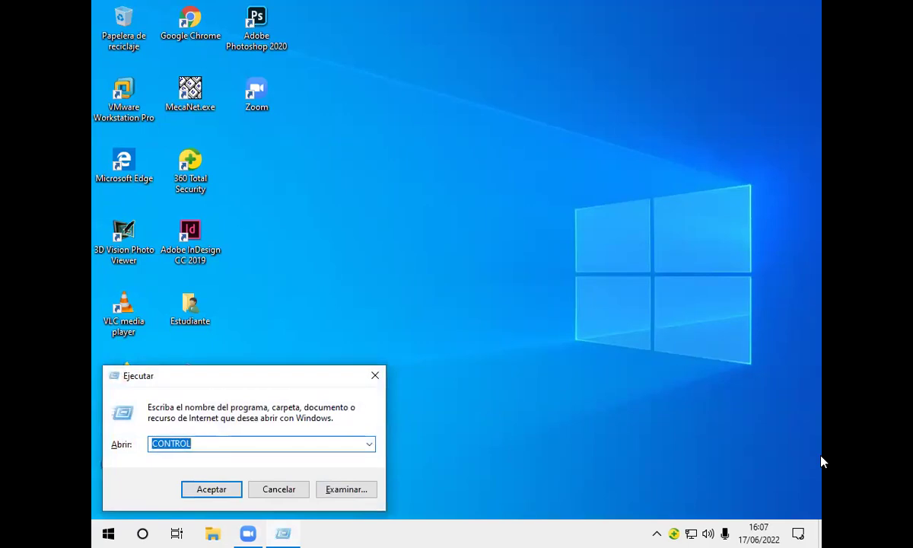
key(BackSpace)
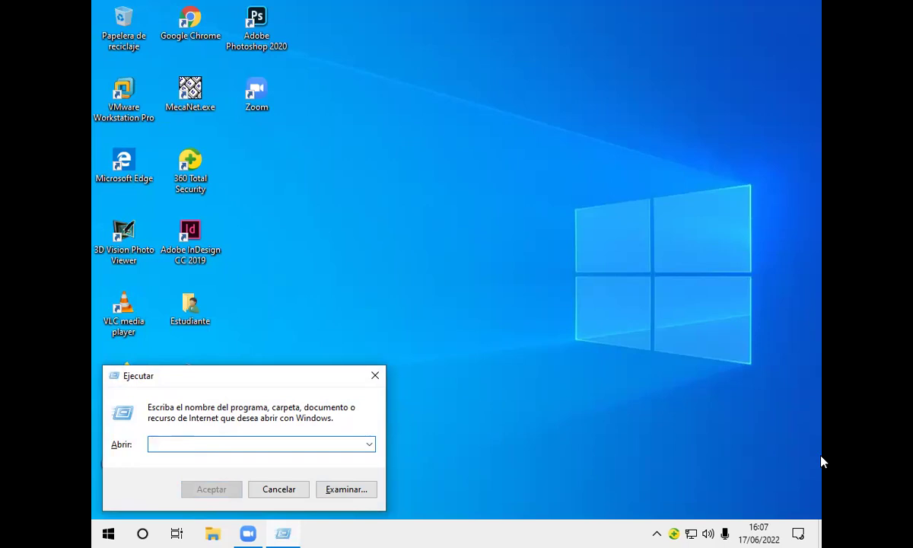
text(e)
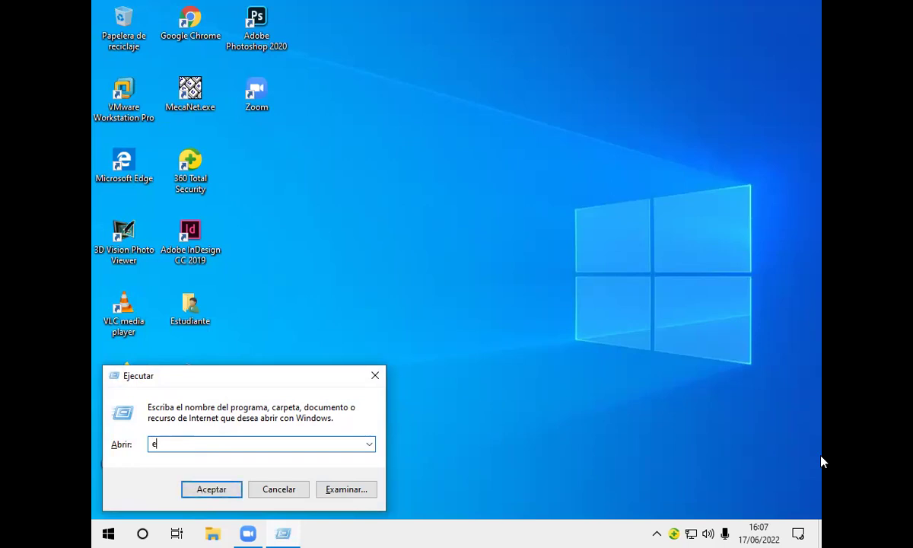
key(BackSpace)
text(e)
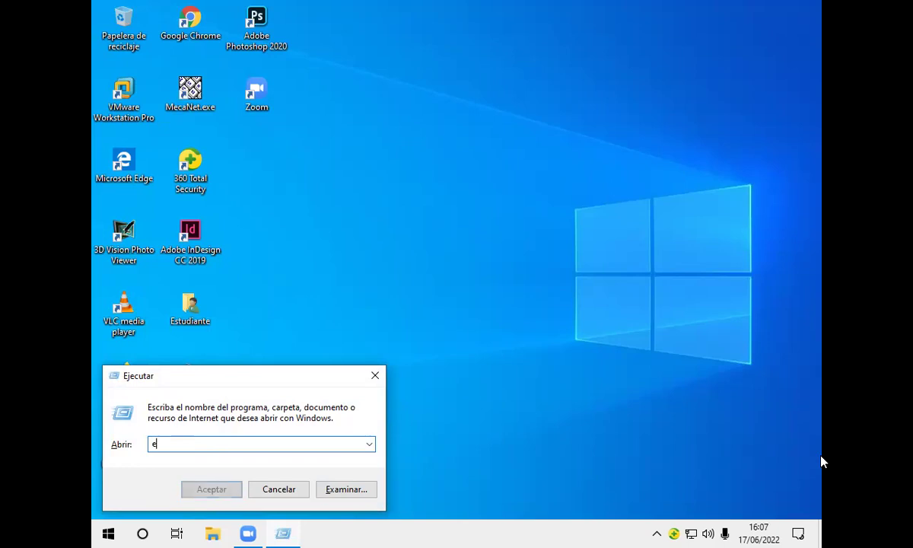
text(xce)
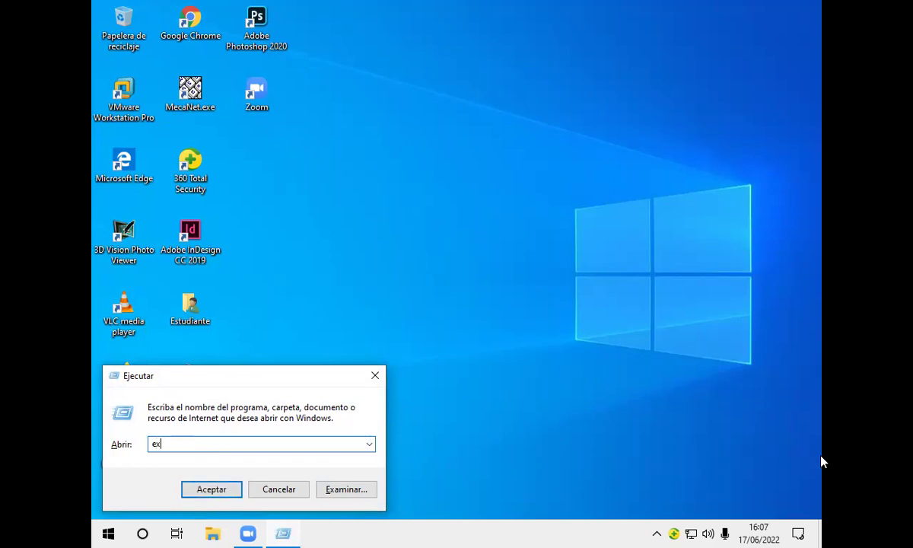
text(l)
key(Return)
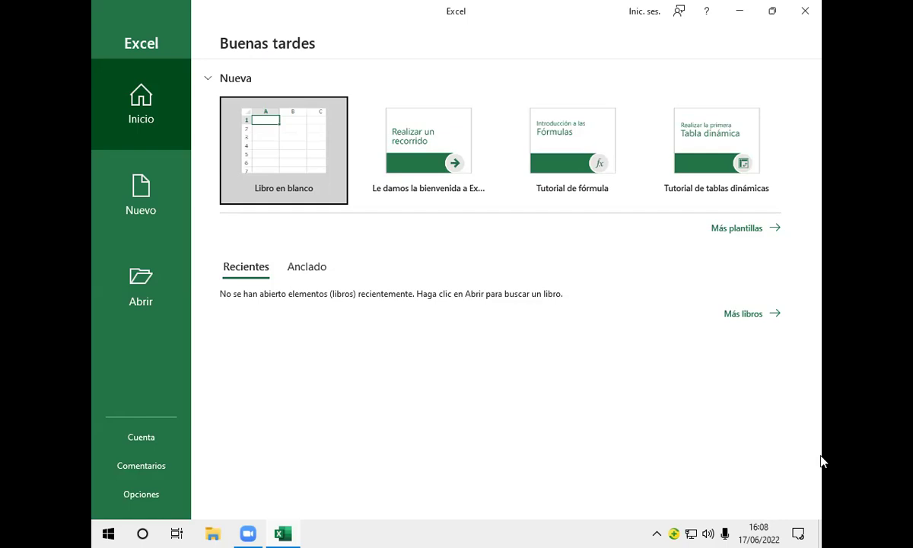
Create a blank workbook via 'Libro en blanco'
click(322, 158)
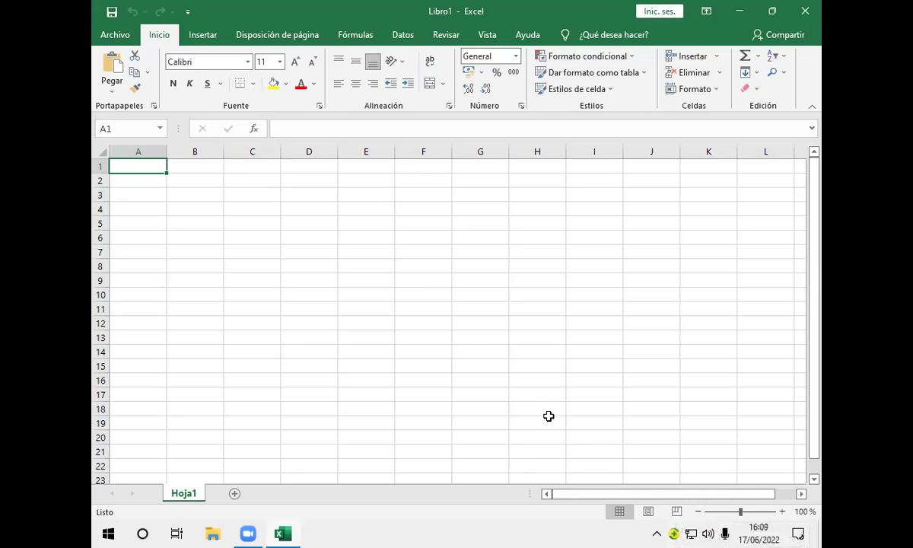
Enter the label 'Fecha Actual:' in cell A3
click(242, 168)
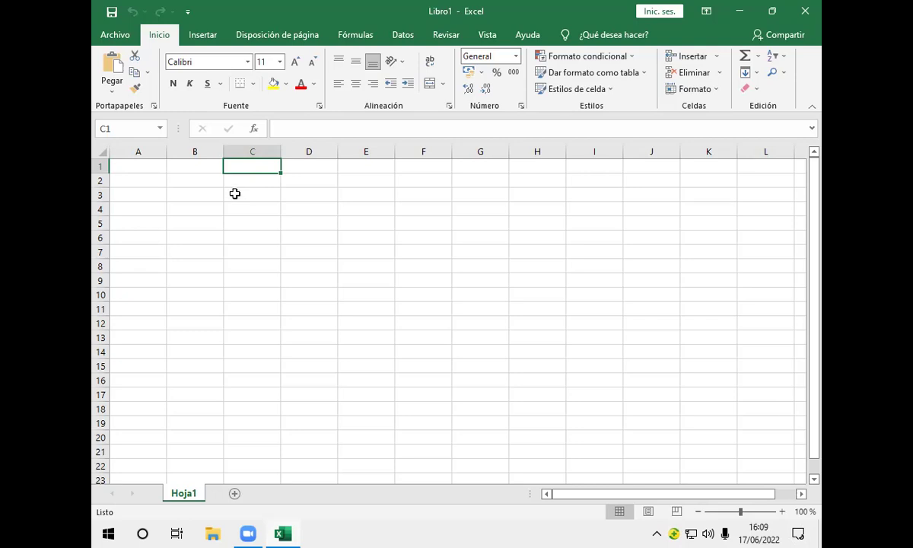
click(141, 198)
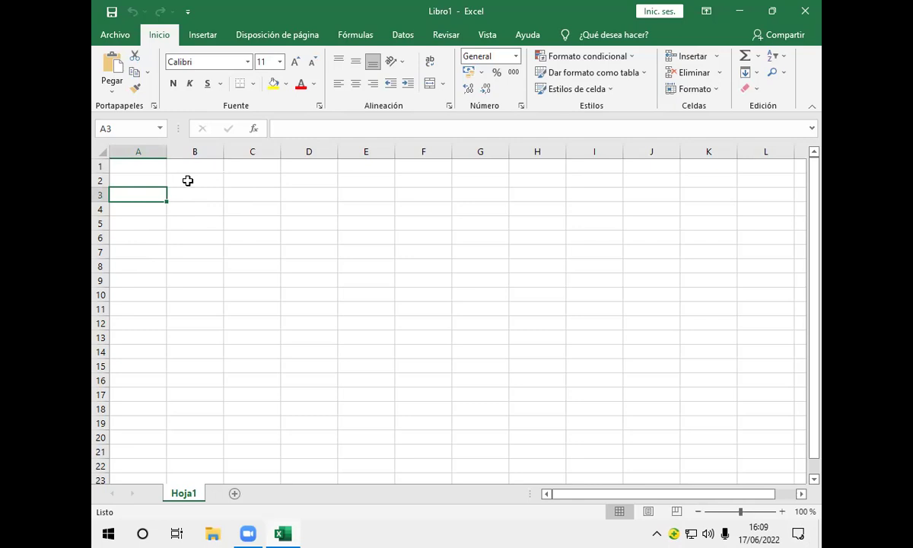
text(Fec)
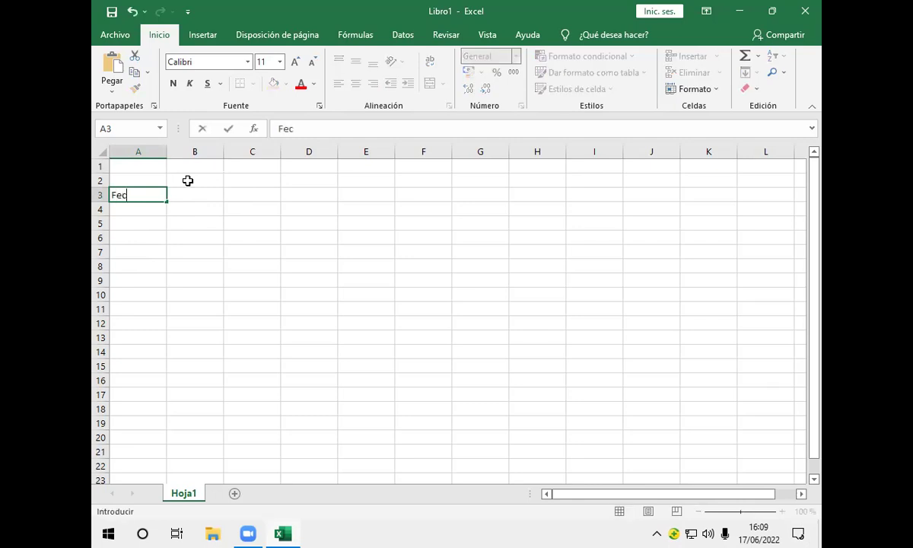
text(ha Actual)
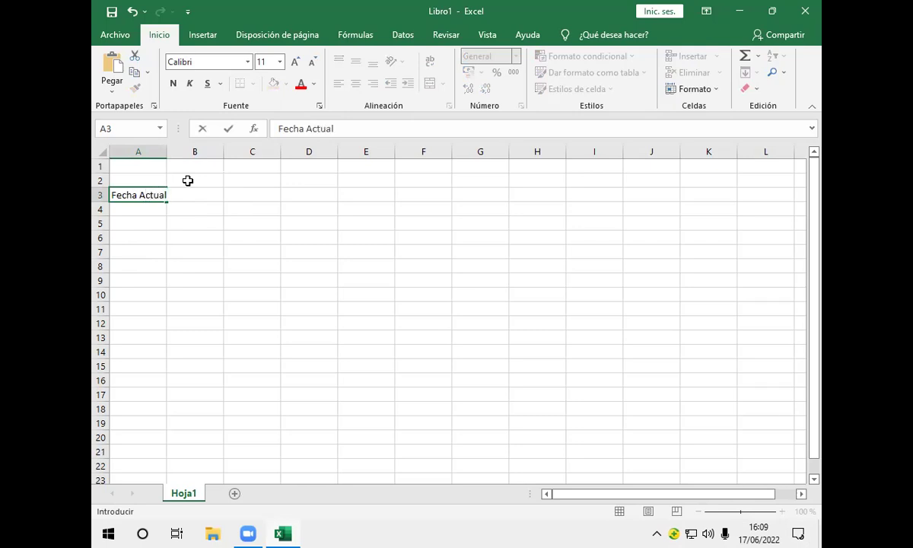
text(:)
click(141, 216)
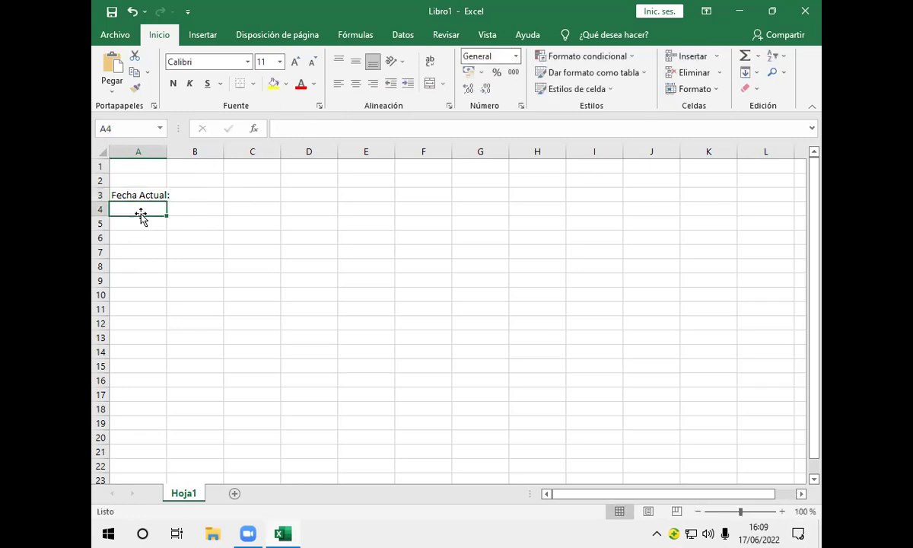
Enter the label 'Tipo de Cambio' in A4, fixing typos in the cell
text(T)
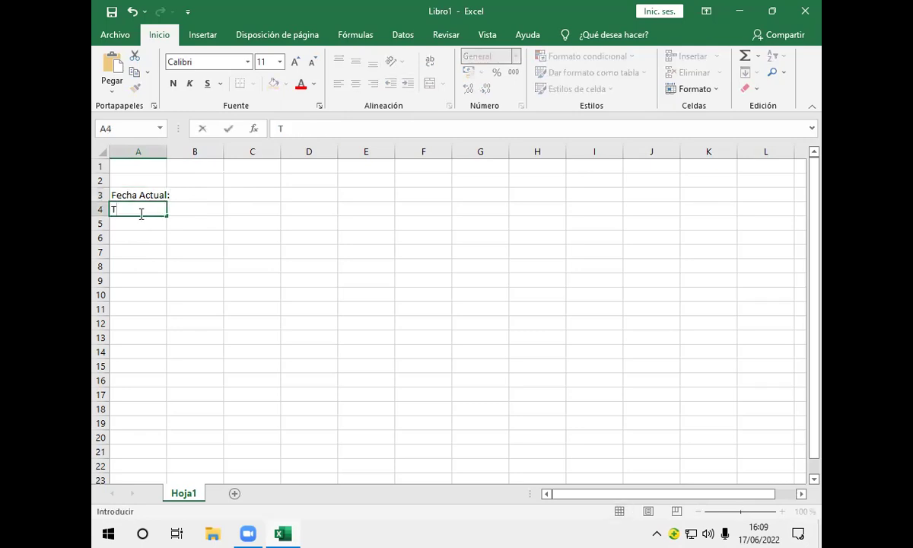
text(ipo de Cambio)
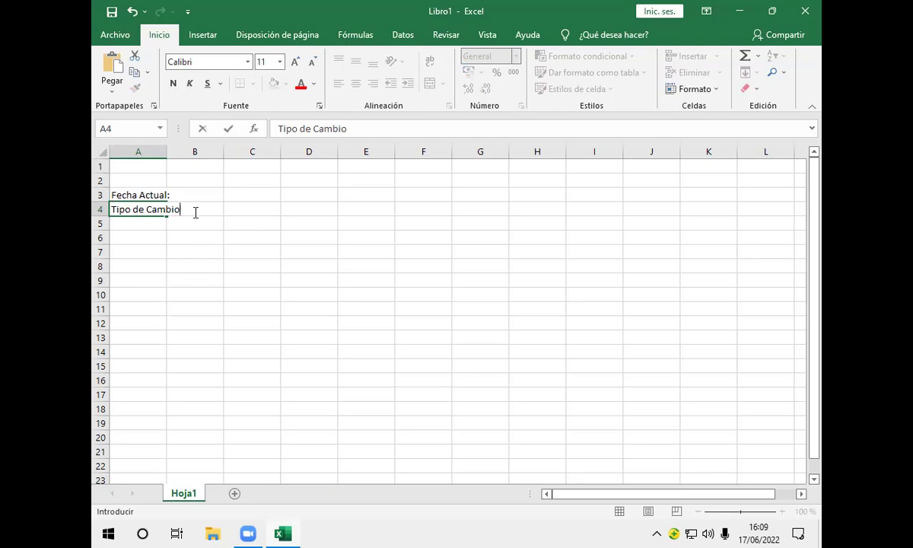
key(BackSpace)
key(BackSpace)
key(BackSpace)
key(BackSpace)
key(BackSpace)
key(BackSpace)
key(BackSpace)
key(BackSpace)
key(BackSpace)
key(BackSpace)
key(BackSpace)
key(BackSpace)
key(BackSpace)
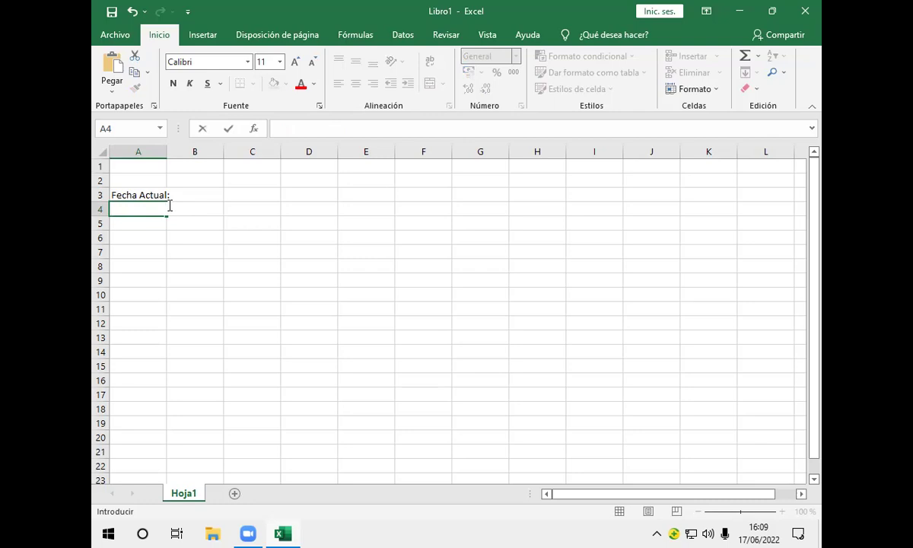
right_click(130, 214)
click(130, 208)
key(F2)
text(Tipo)
text(de)
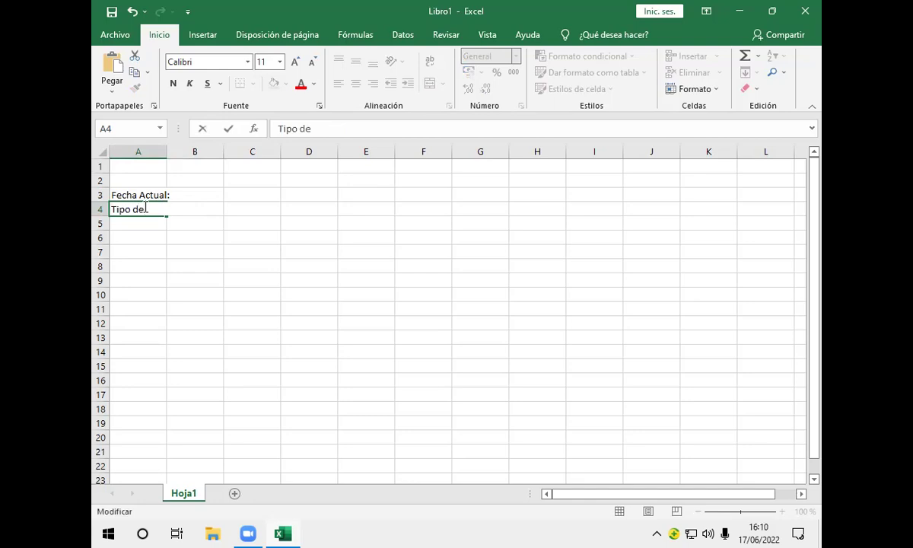
text(c)
key(BackSpace)
text(Cambio)
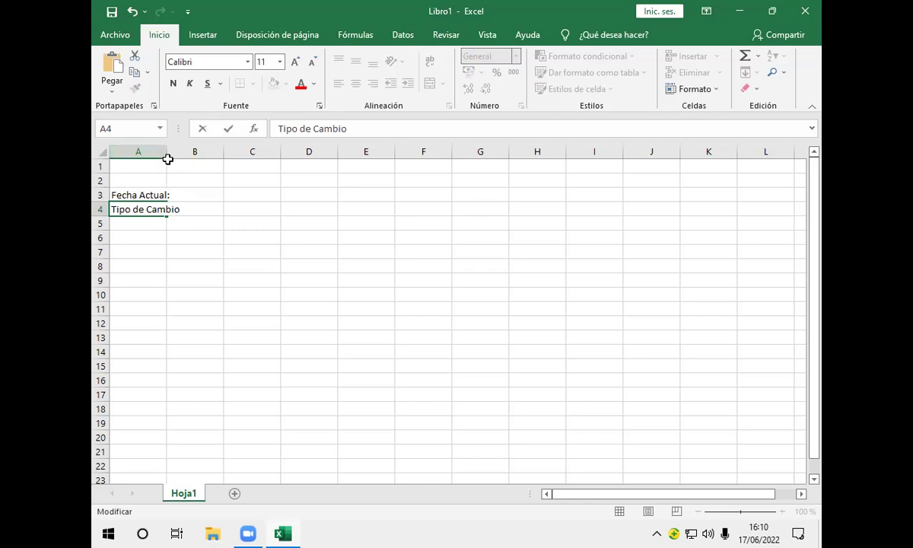
click(162, 153)
Narrow column A to width 9,57 so 'Tipo de Cambio' spills into column B
drag(166, 156, 159, 157)
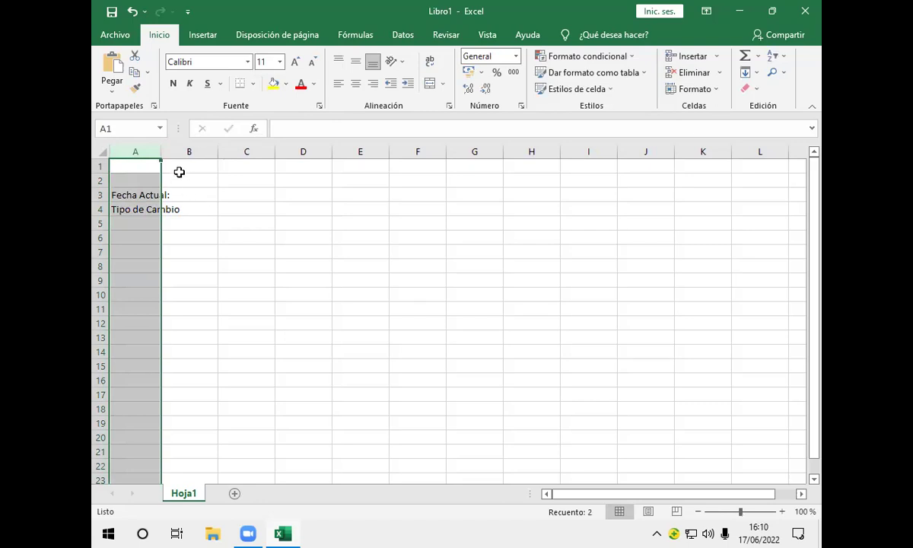
click(187, 209)
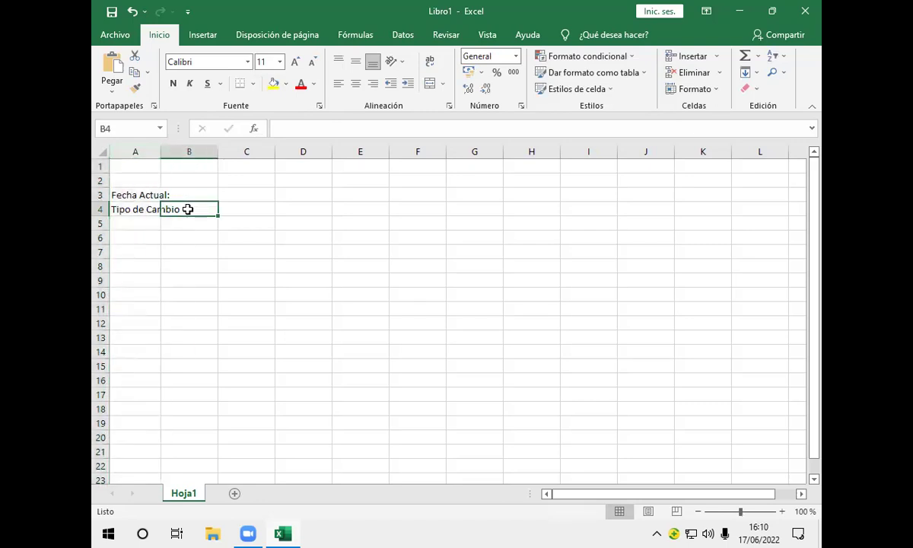
drag(139, 208, 185, 209)
right_click(188, 208)
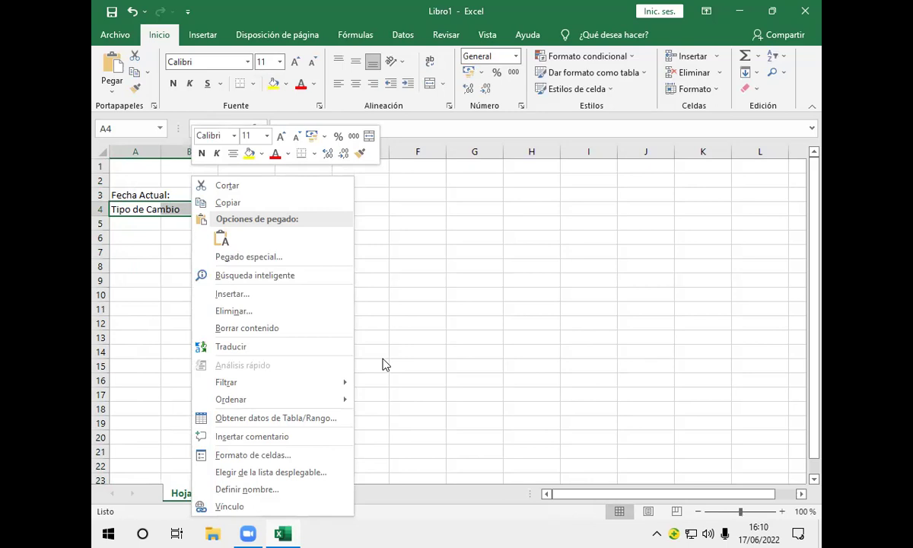
click(320, 471)
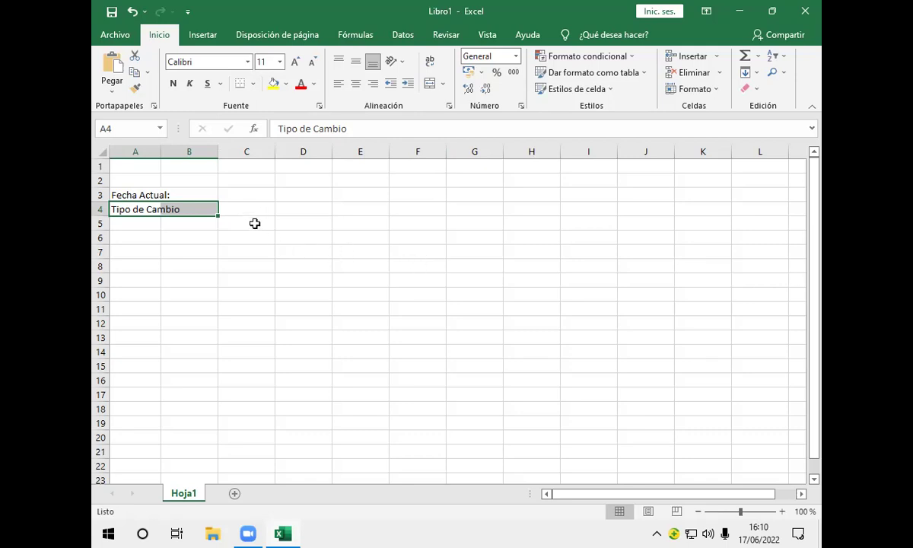
click(258, 210)
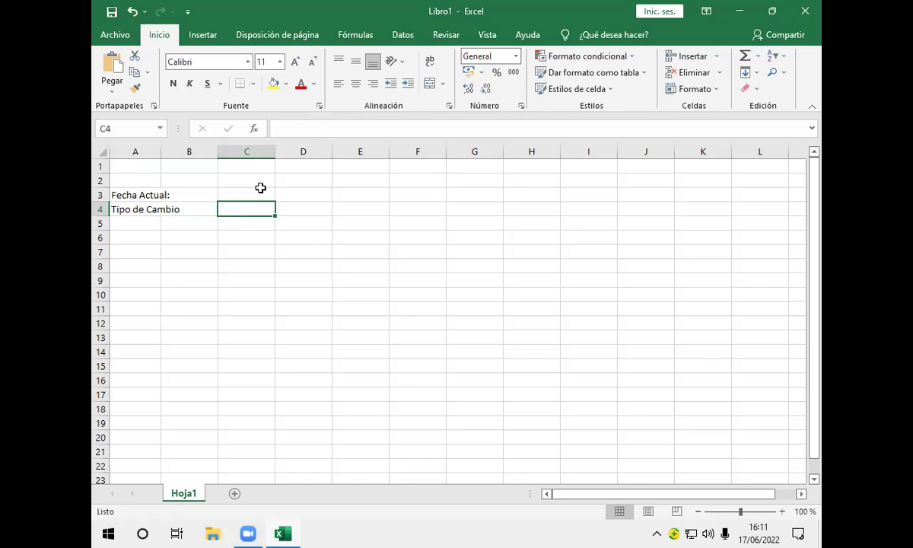
Put +hoy() in C3 to show 17/06/2022 and the exchange rate 6,85 in C4
click(255, 195)
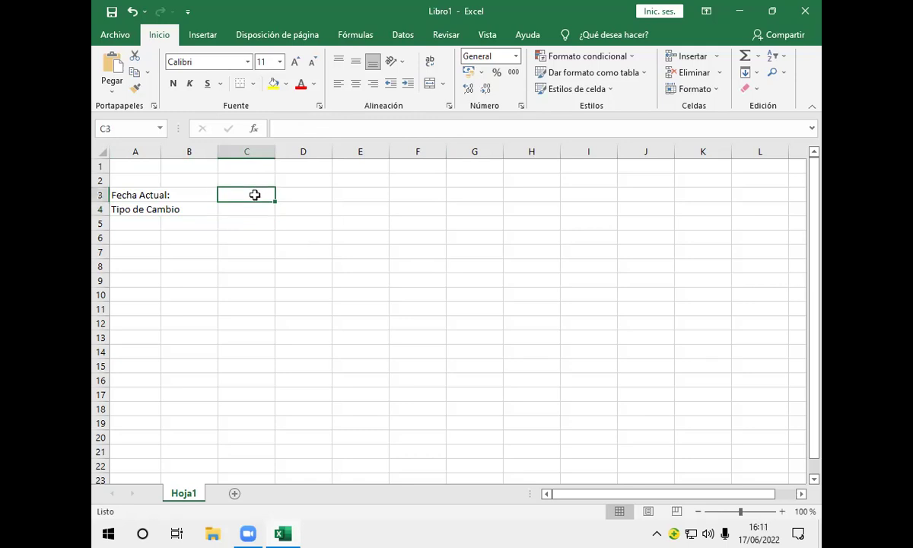
text(+)
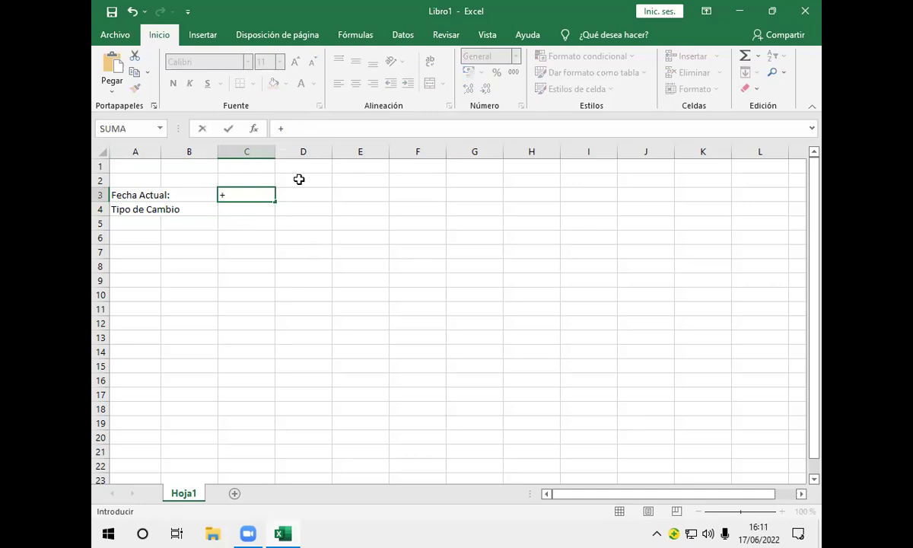
text(hoy)
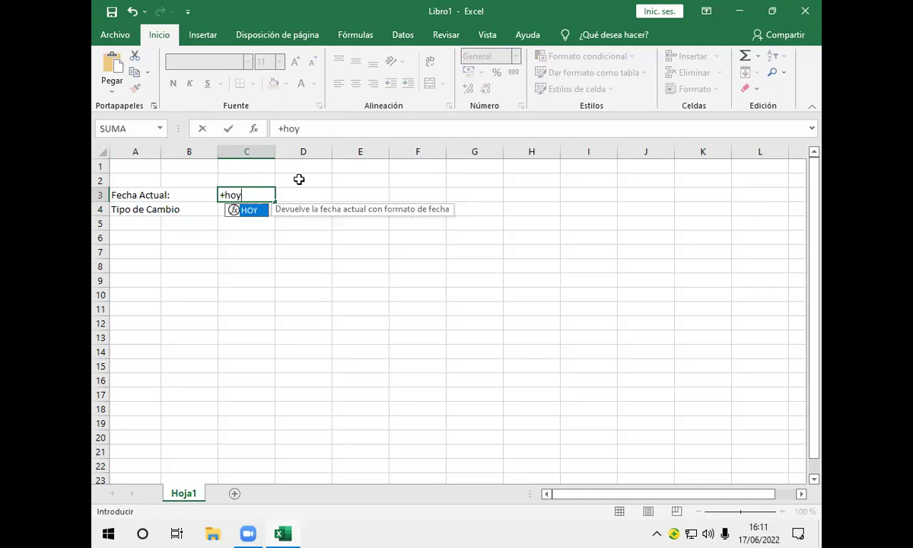
text(()
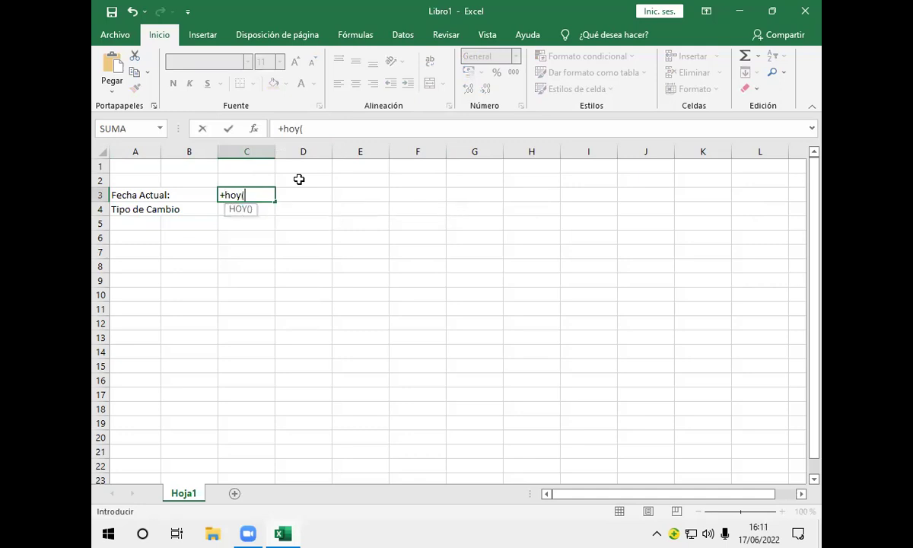
text())
key(Return)
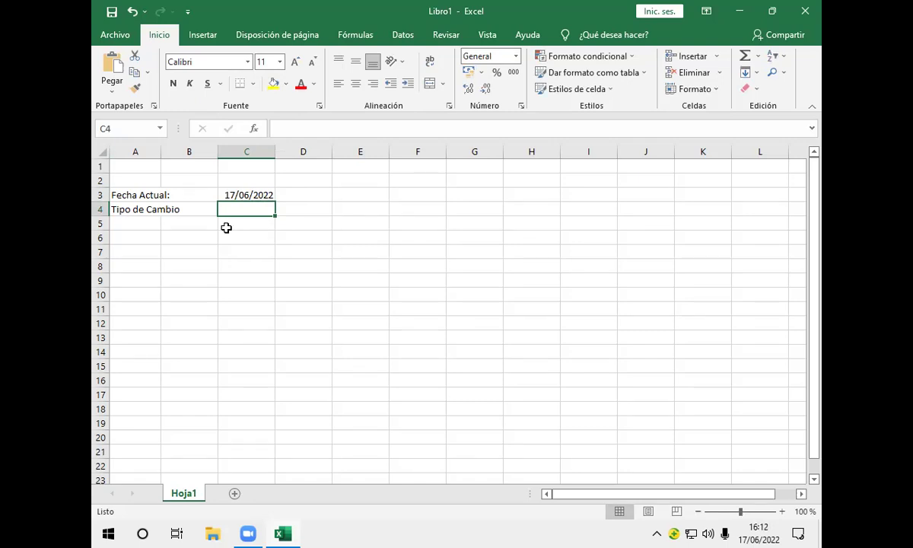
text(6,)
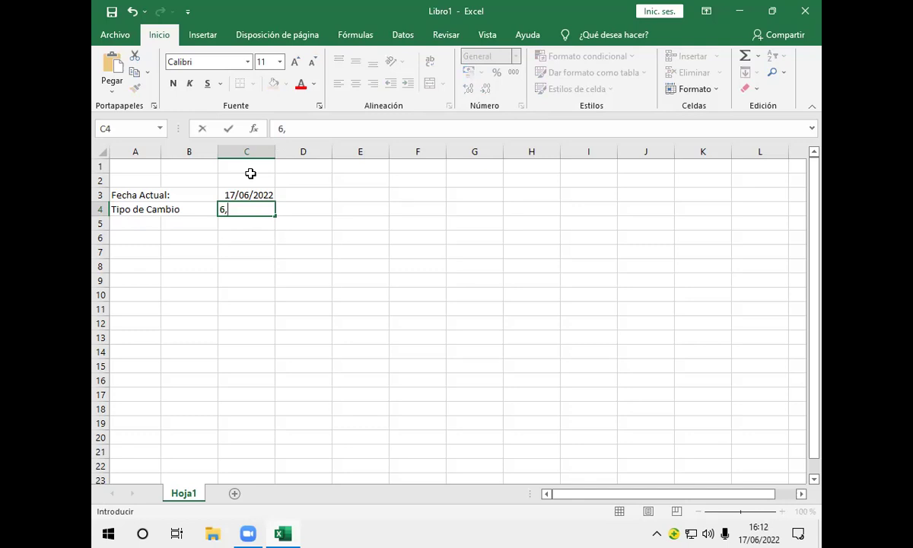
text(85)
key(Return)
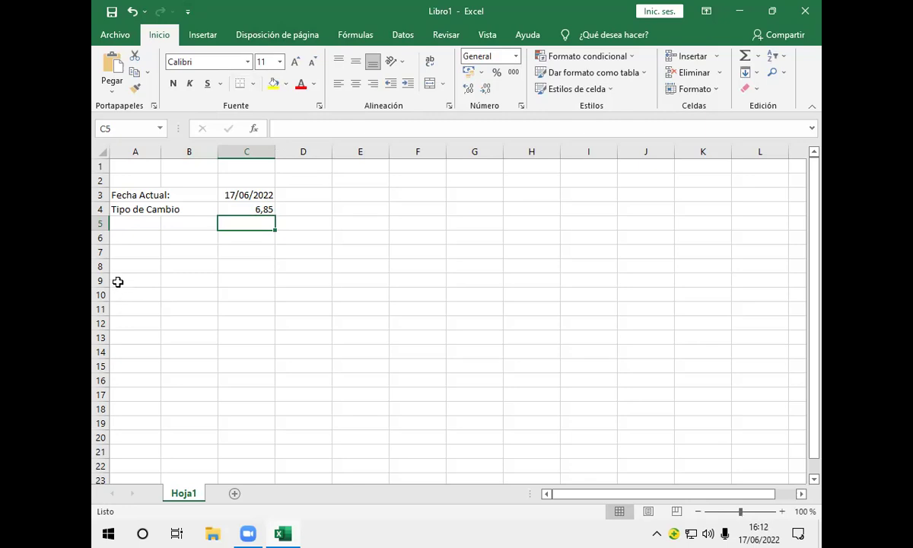
Select the range A6:A7 and bring up its cell options menu
click(118, 240)
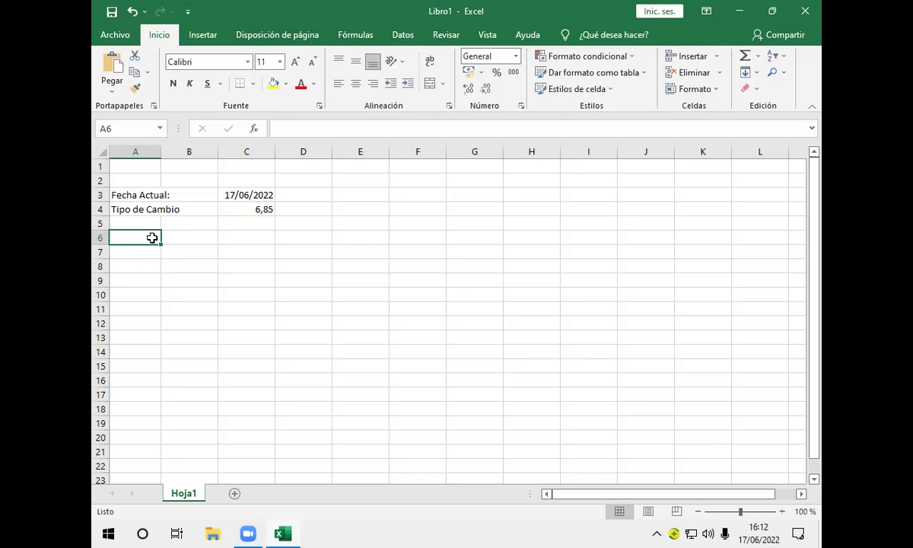
drag(151, 237, 153, 253)
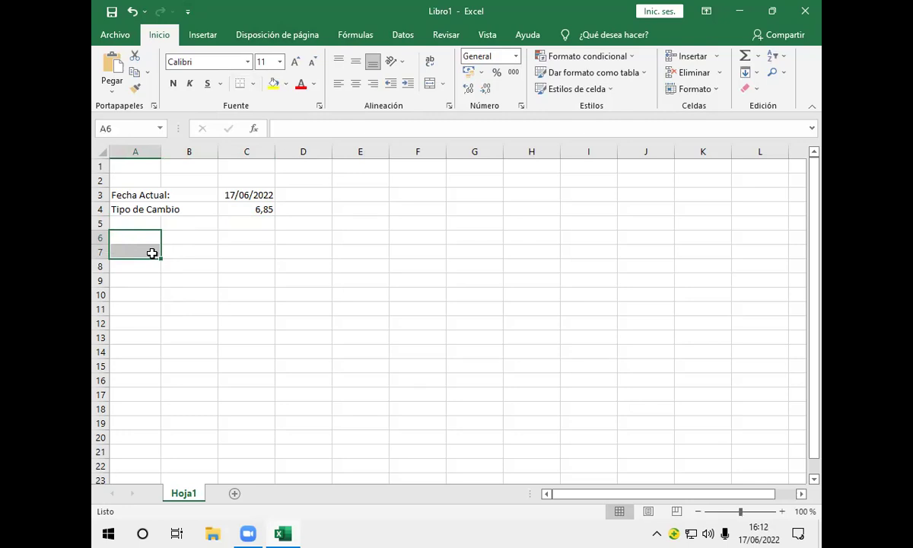
right_click(152, 259)
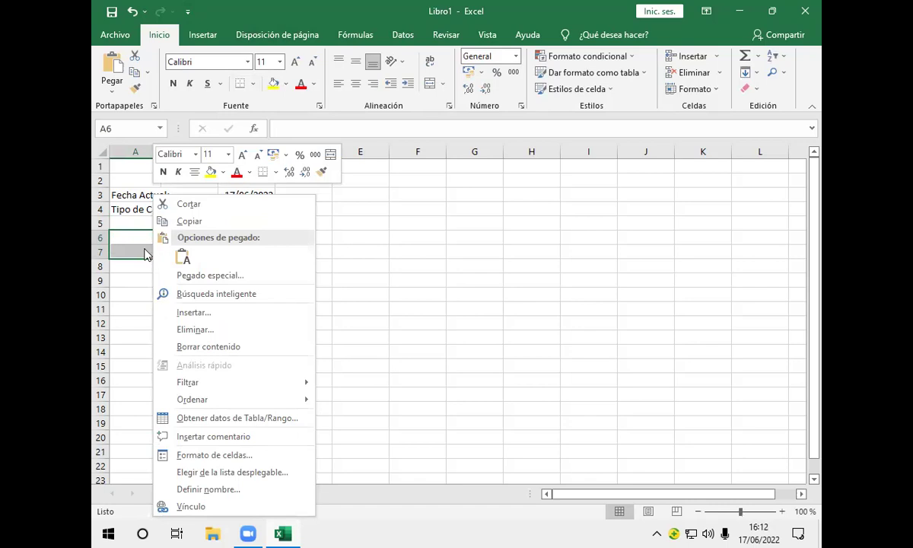
key(Escape)
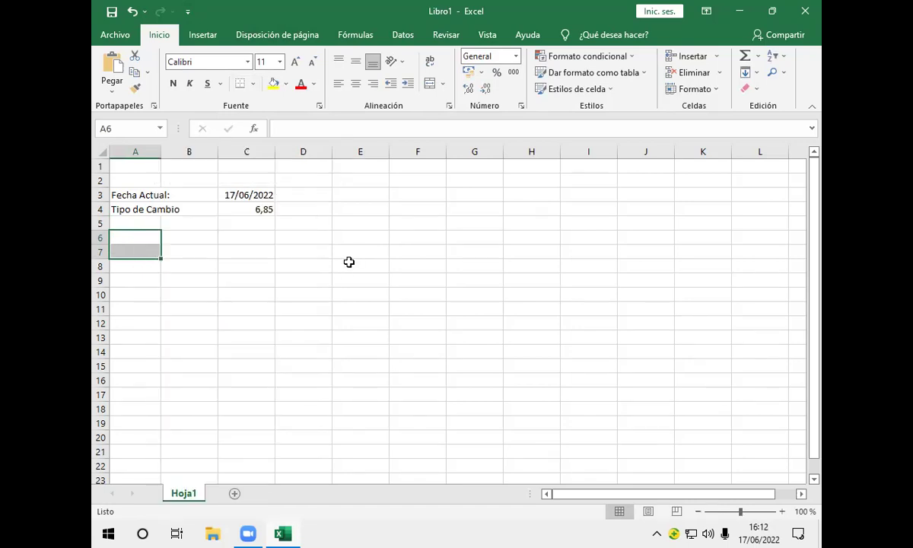
right_click(148, 254)
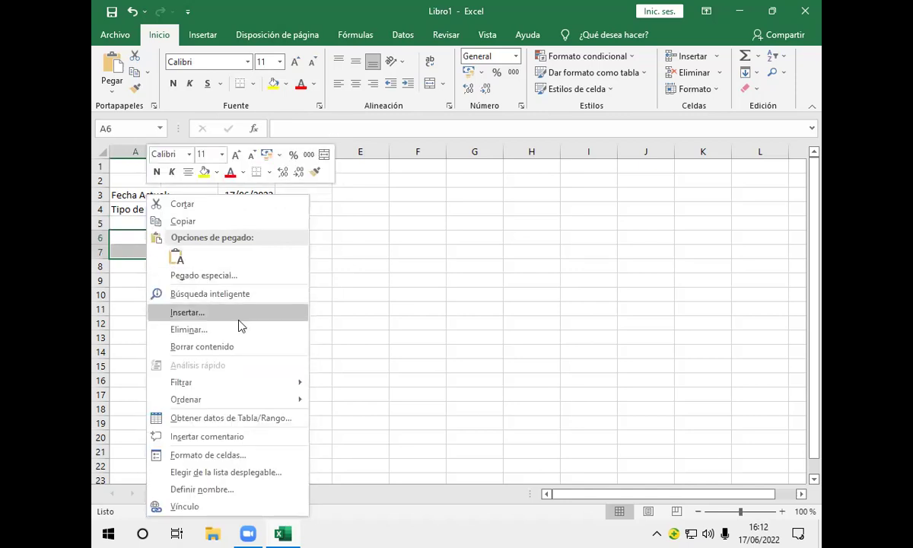
key(Escape)
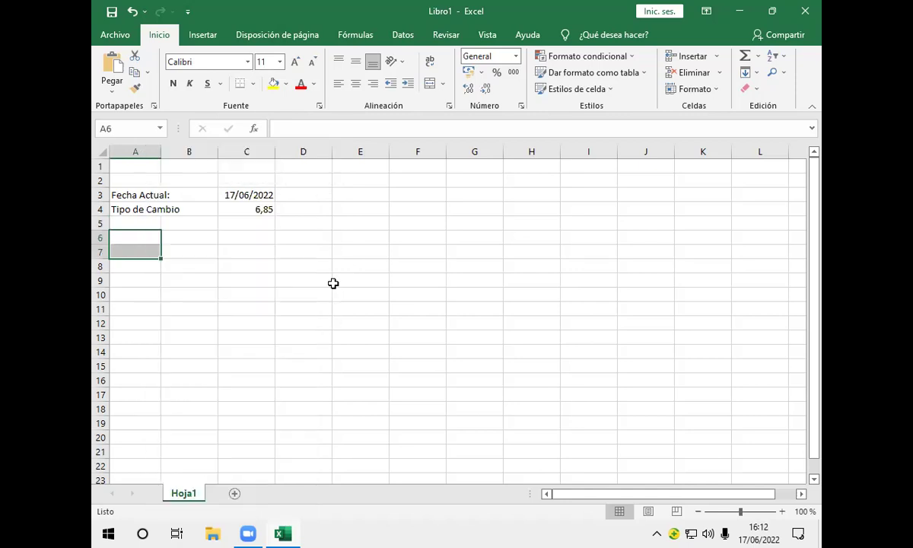
click(140, 239)
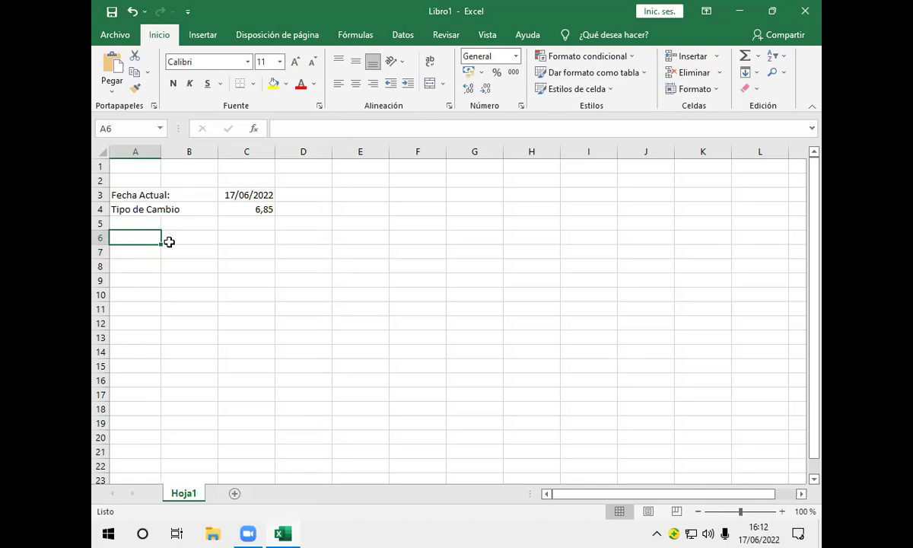
drag(160, 242, 165, 264)
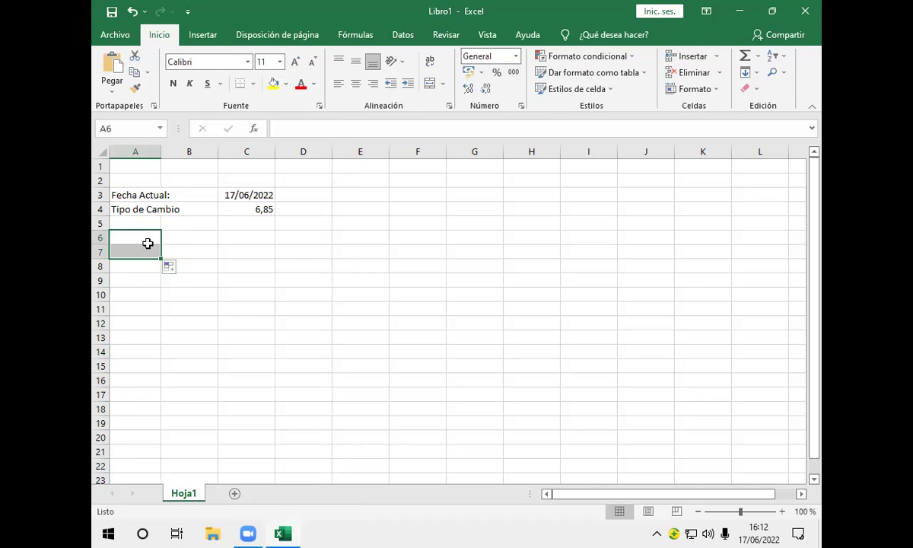
right_click(149, 244)
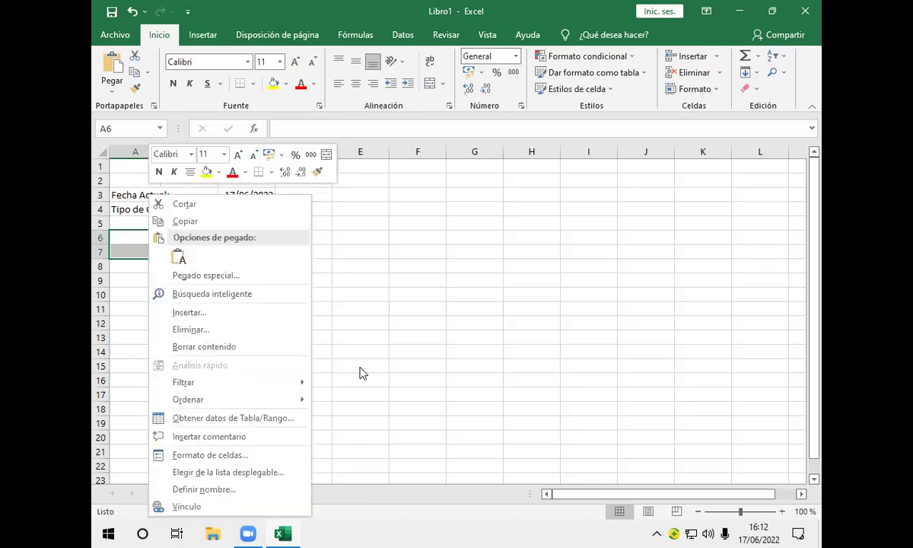
click(335, 303)
Merge A6:A7 with Combinar y centrar and enter the heading 'Nro'
click(139, 243)
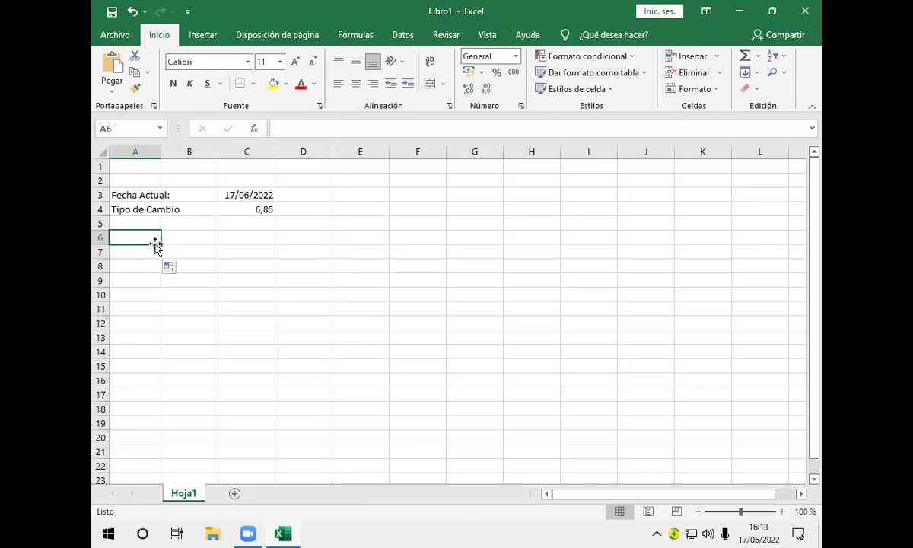
drag(151, 239, 148, 248)
right_click(148, 248)
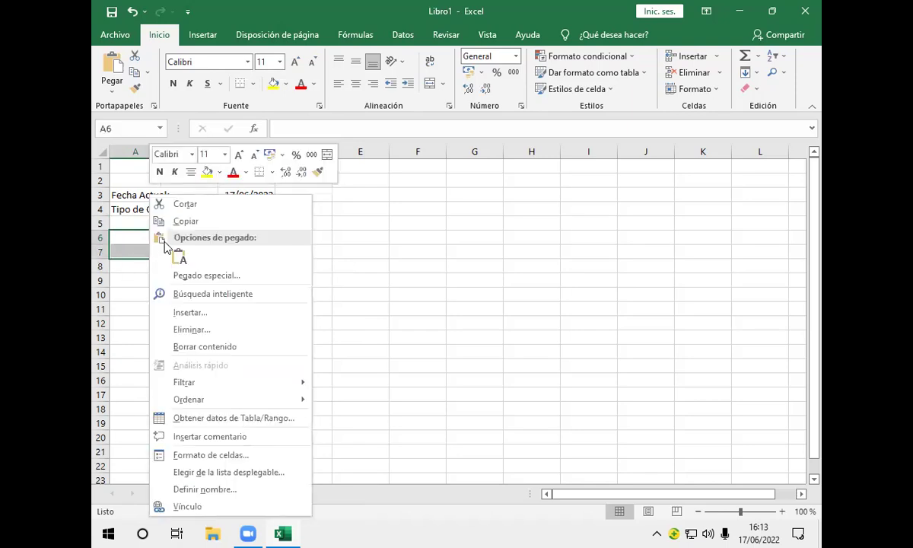
click(331, 157)
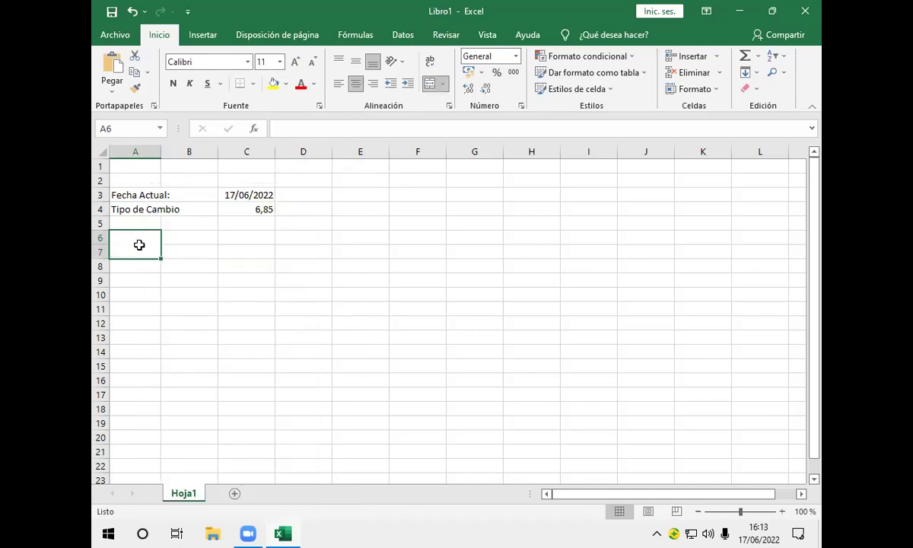
text(N)
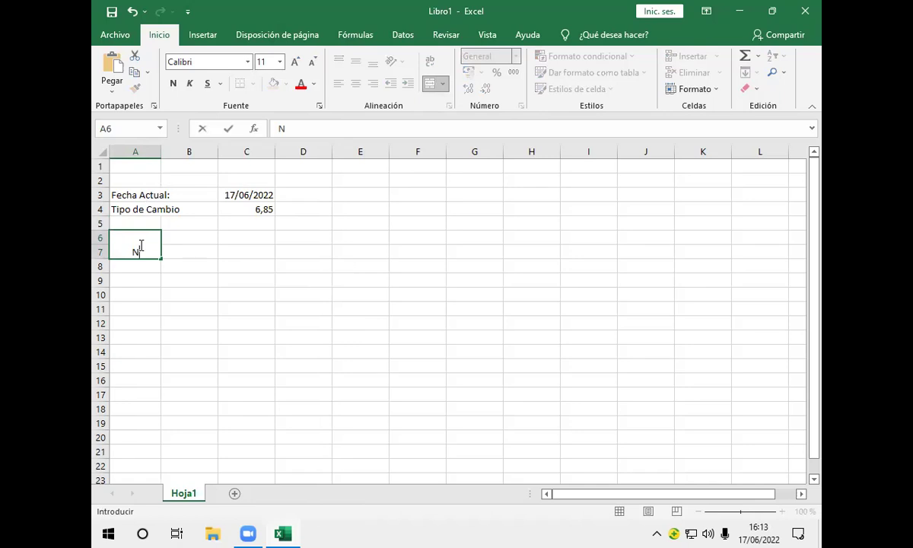
text(ro)
click(200, 258)
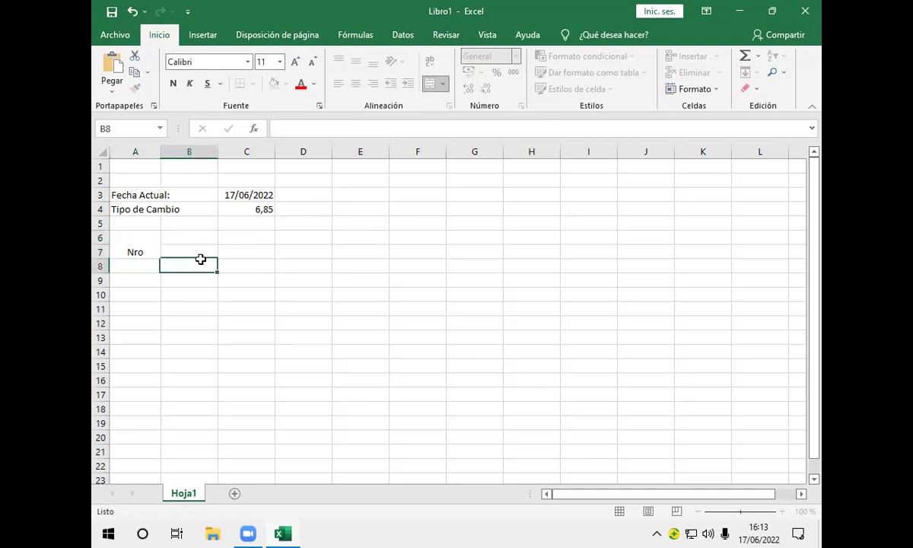
click(194, 237)
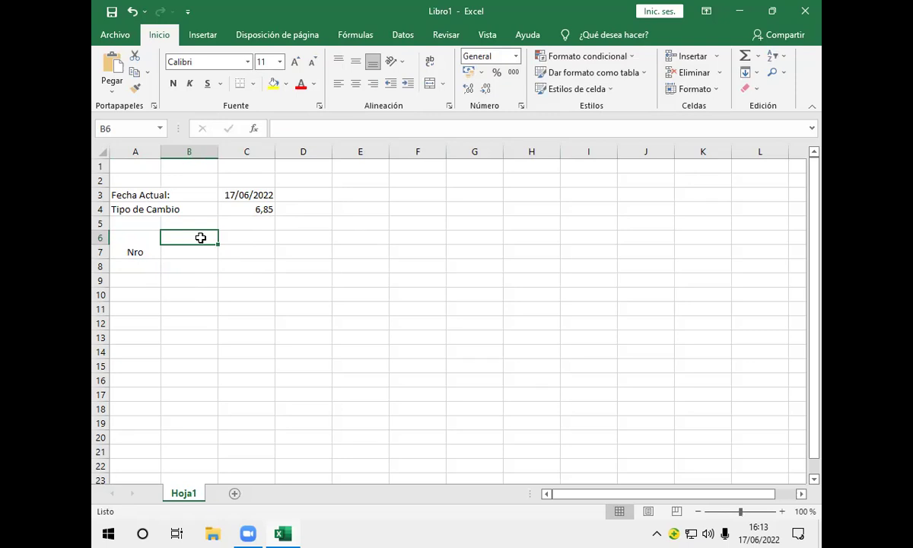
drag(218, 244, 227, 256)
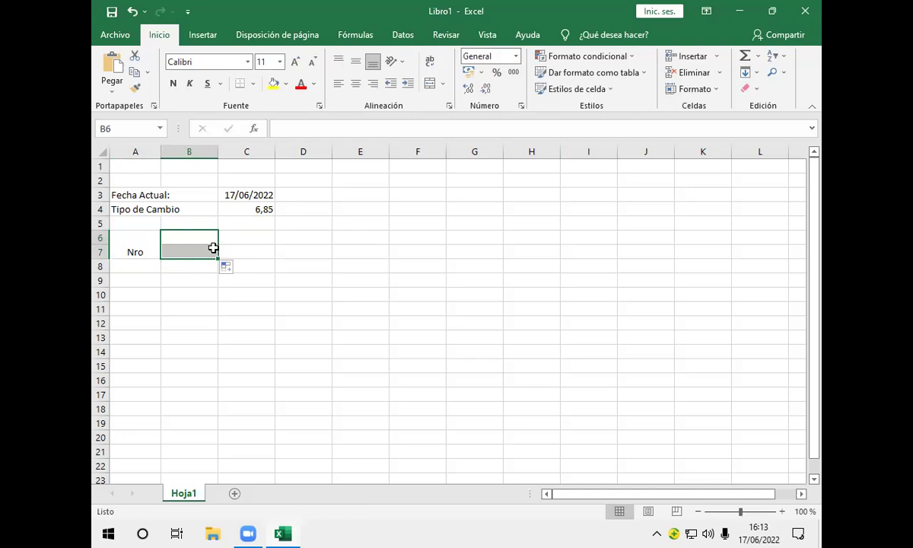
click(214, 247)
click(189, 238)
drag(188, 238, 699, 252)
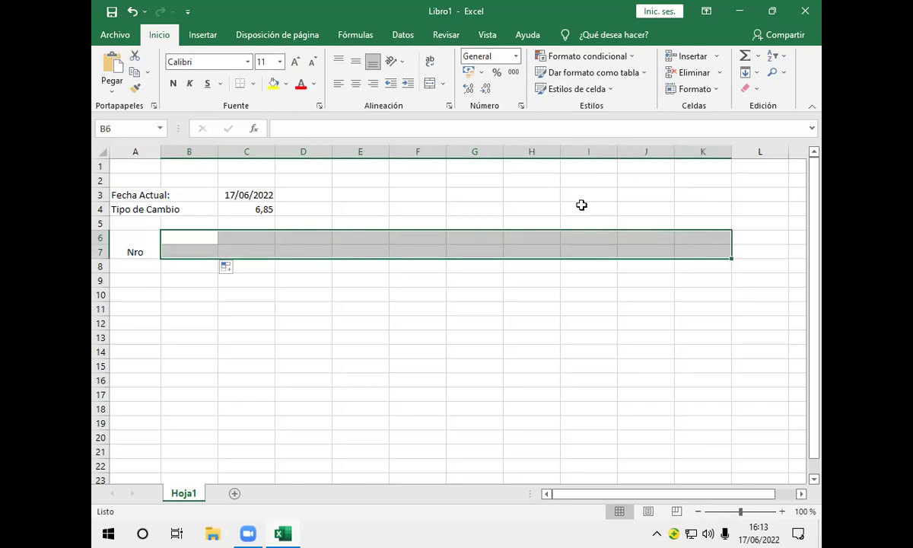
click(430, 84)
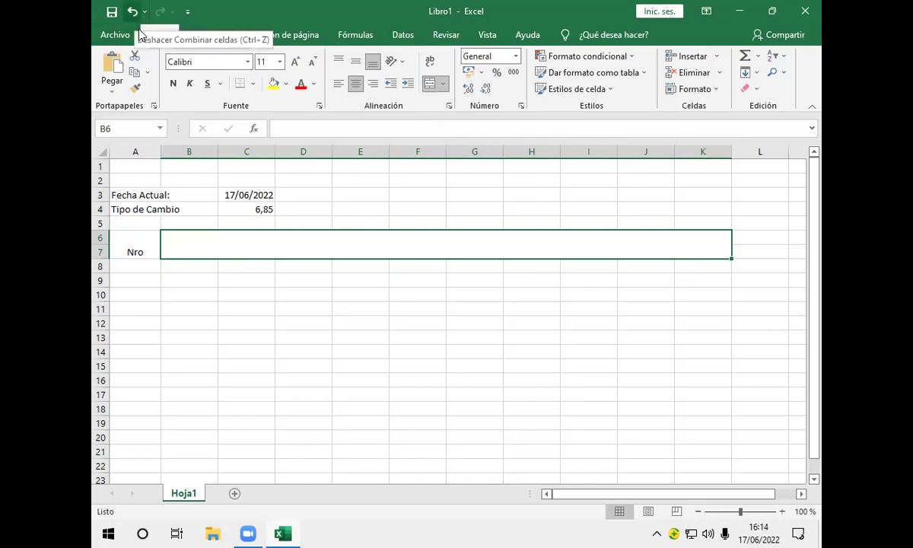
key(ctrl+z)
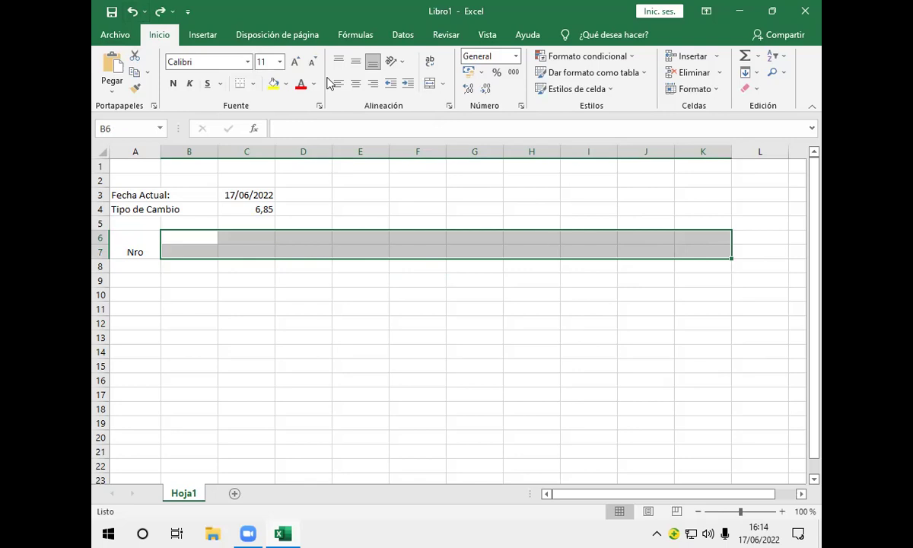
click(442, 85)
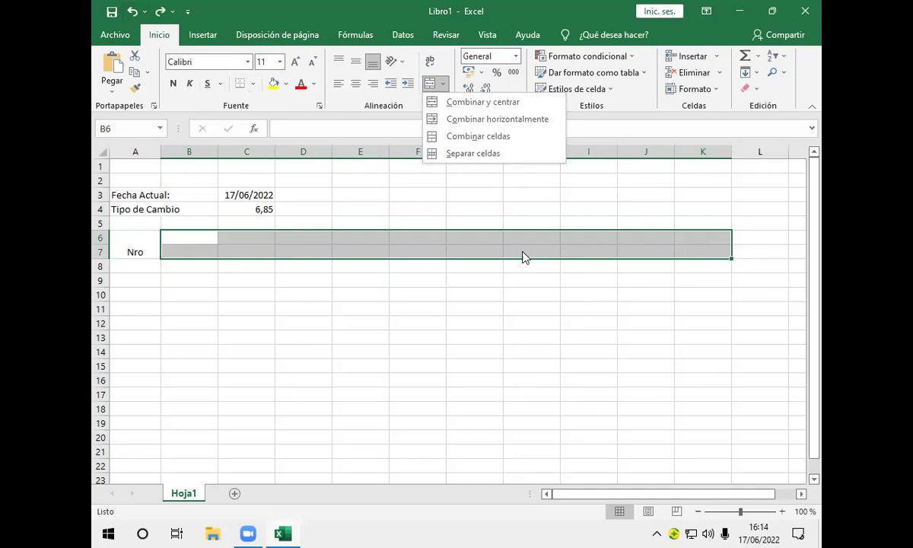
click(529, 125)
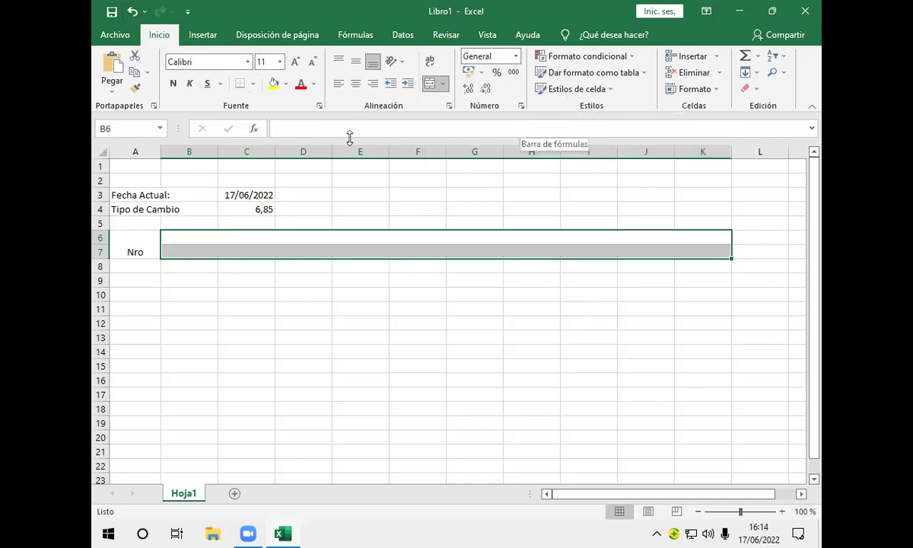
click(131, 13)
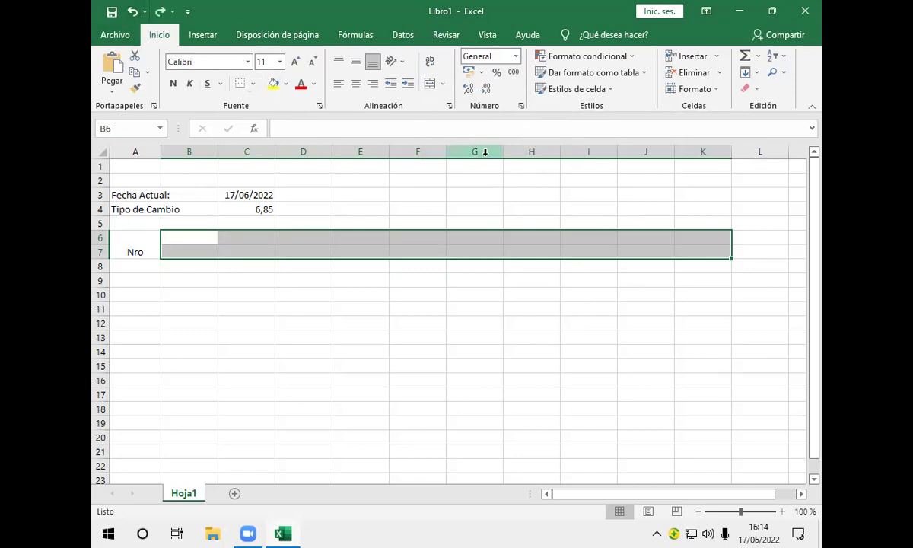
click(701, 249)
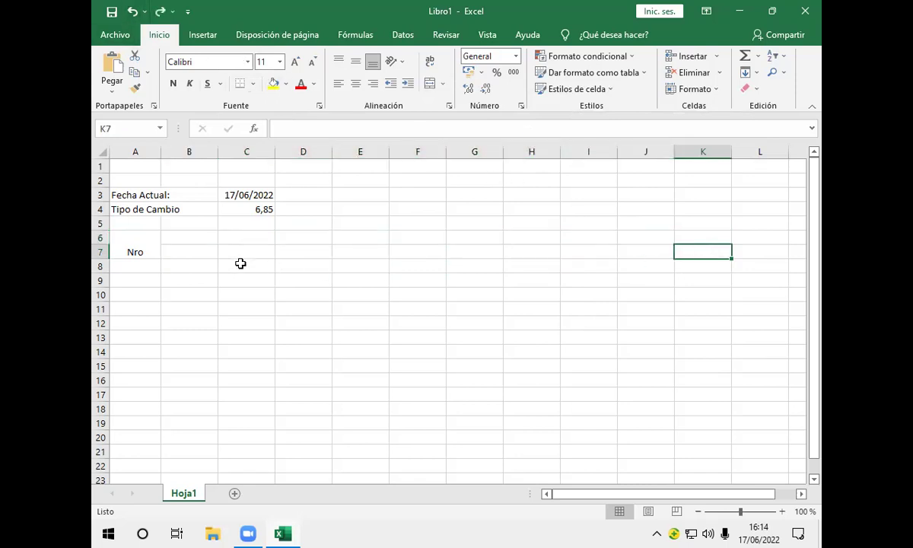
drag(187, 243, 719, 232)
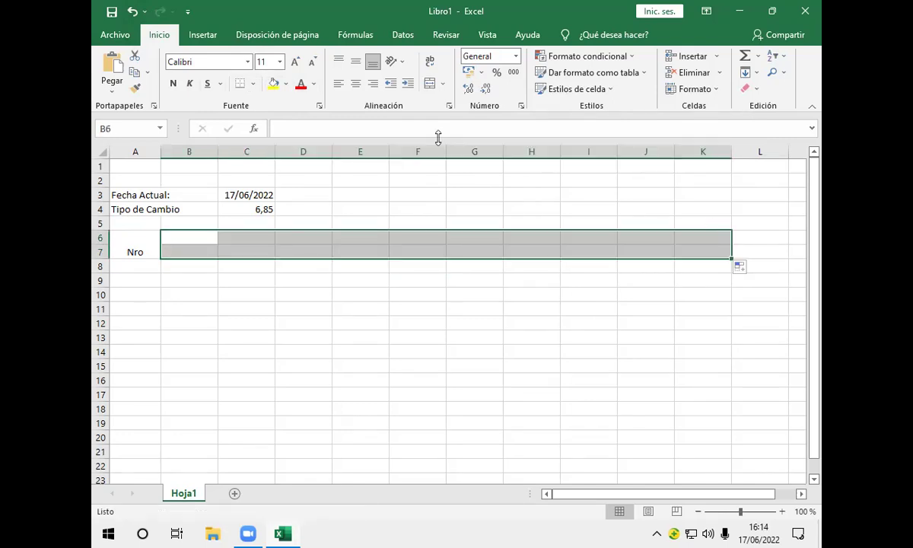
click(429, 85)
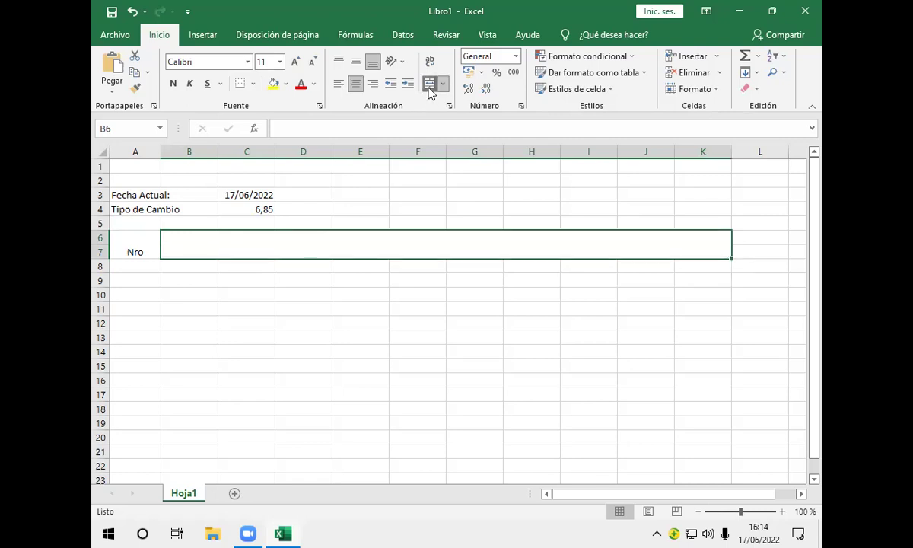
click(131, 11)
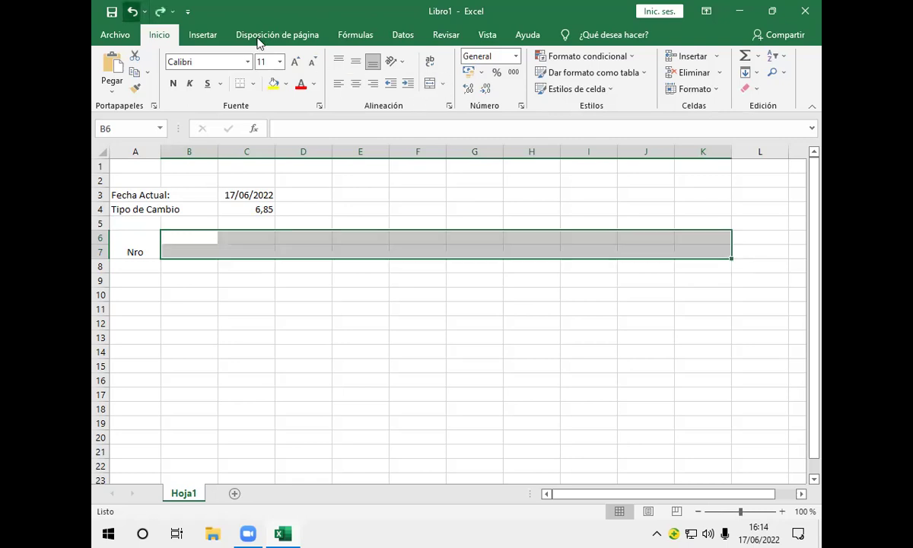
click(198, 248)
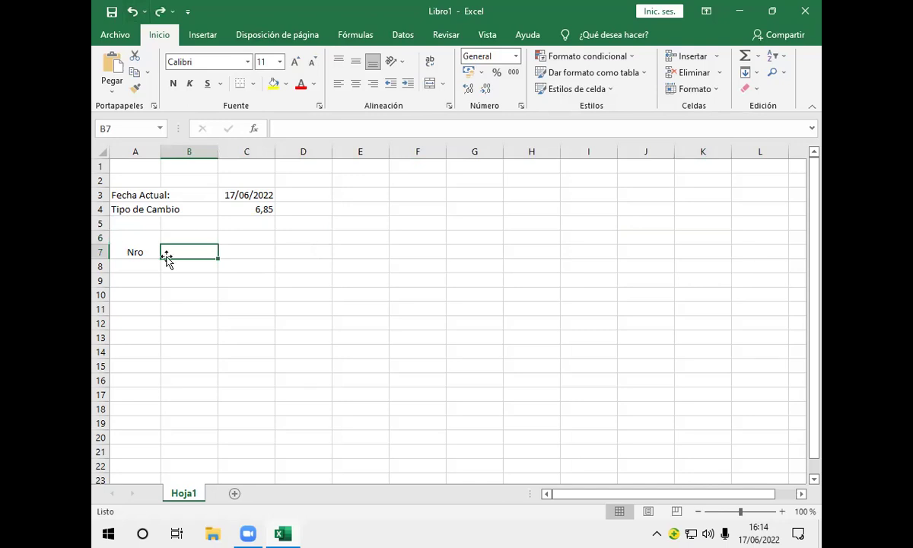
drag(182, 238, 187, 254)
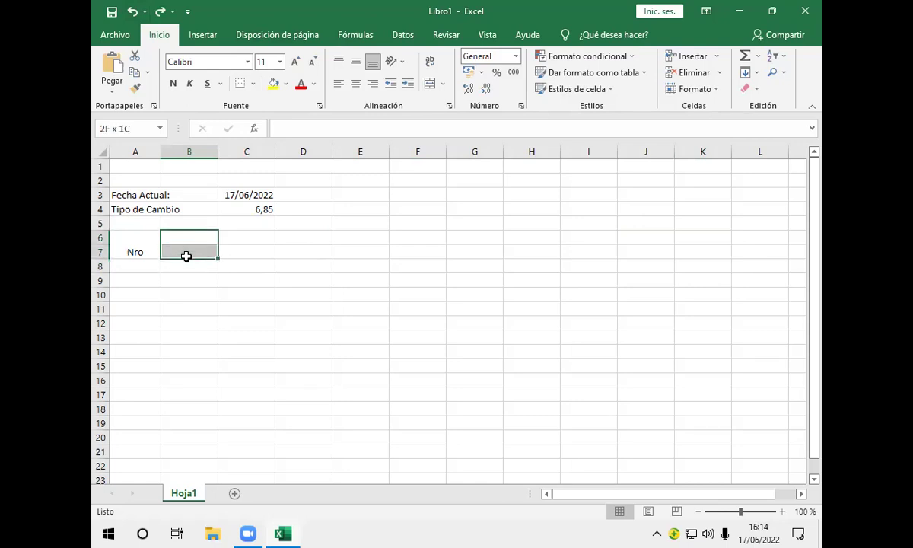
click(430, 83)
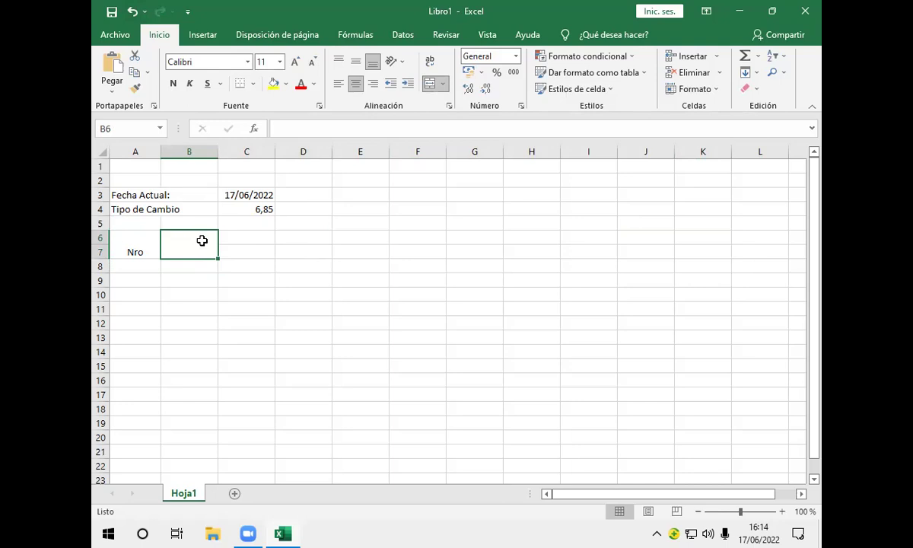
text(Nombre)
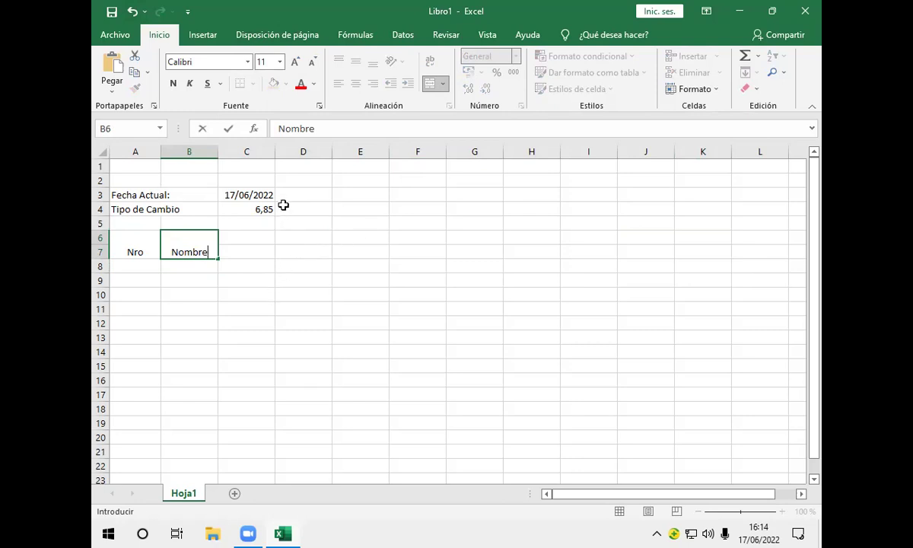
click(244, 236)
drag(246, 240, 258, 251)
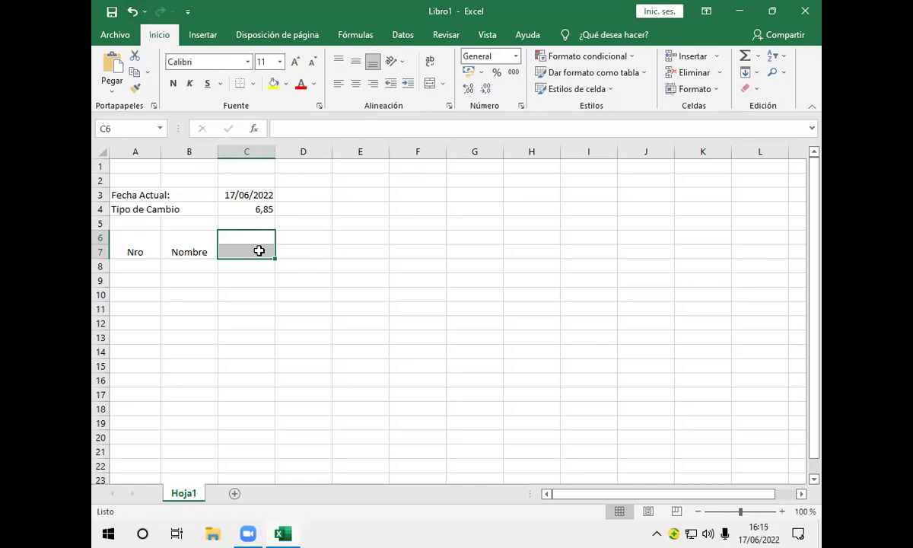
Merge C6:C7 with Combinar y centrar and enter 'Tipo de Habitación'
click(442, 85)
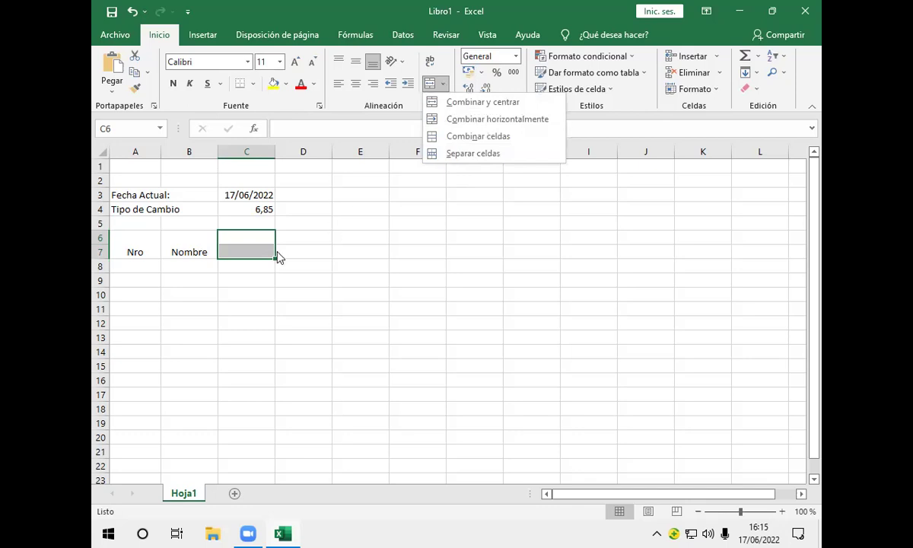
click(442, 102)
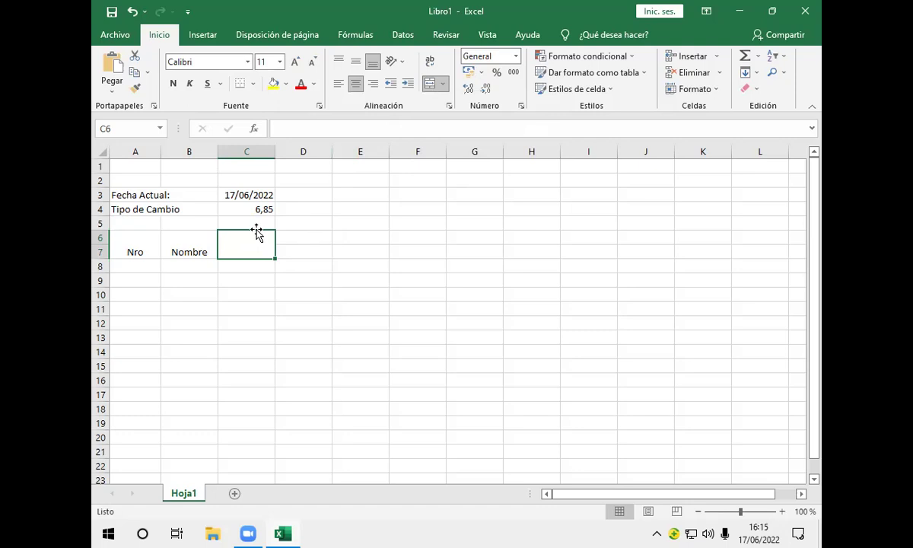
text(Tip)
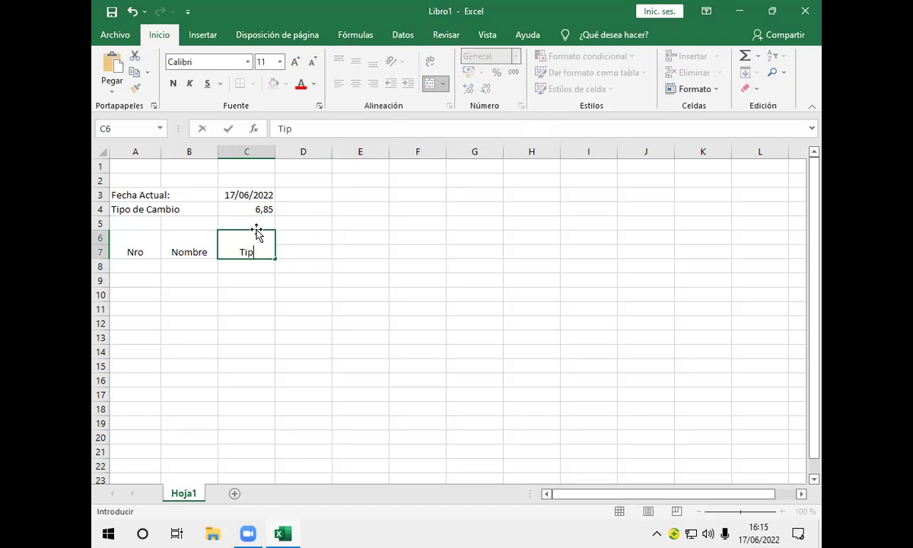
text(o de Habitac)
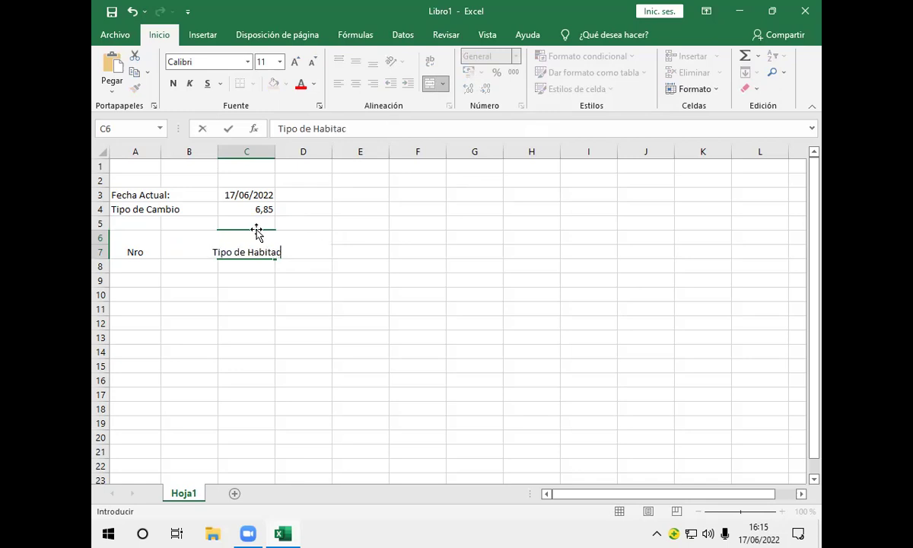
text(ión)
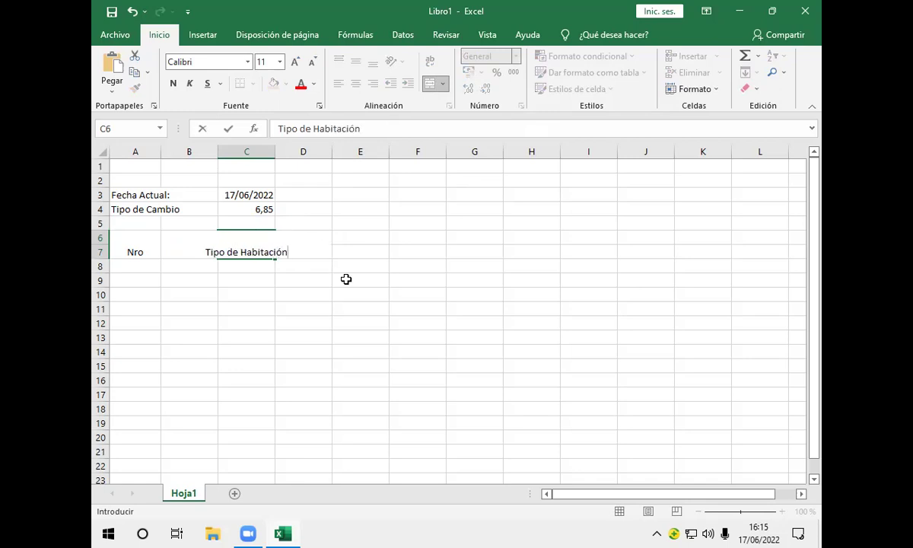
key(Return)
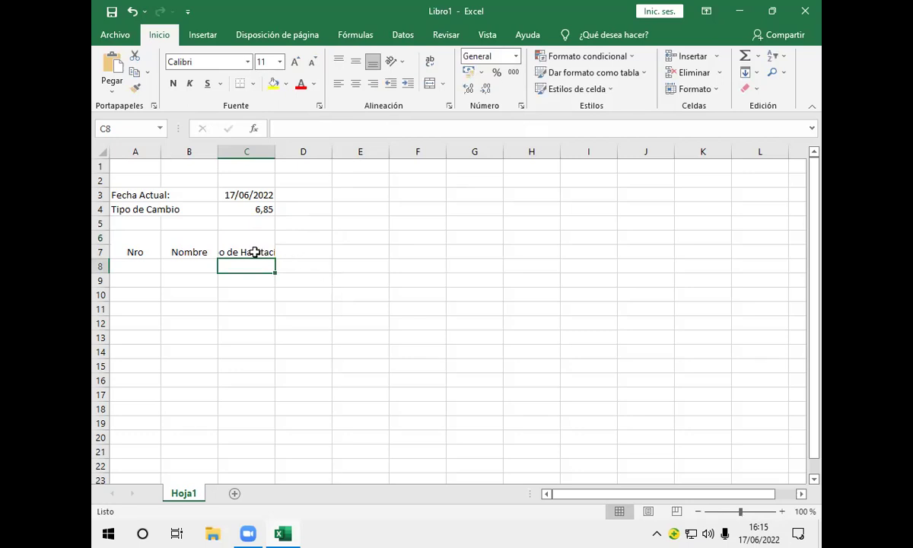
Reselect the 'Tipo de Habitación' header cell and review its text
drag(152, 253, 142, 243)
click(200, 240)
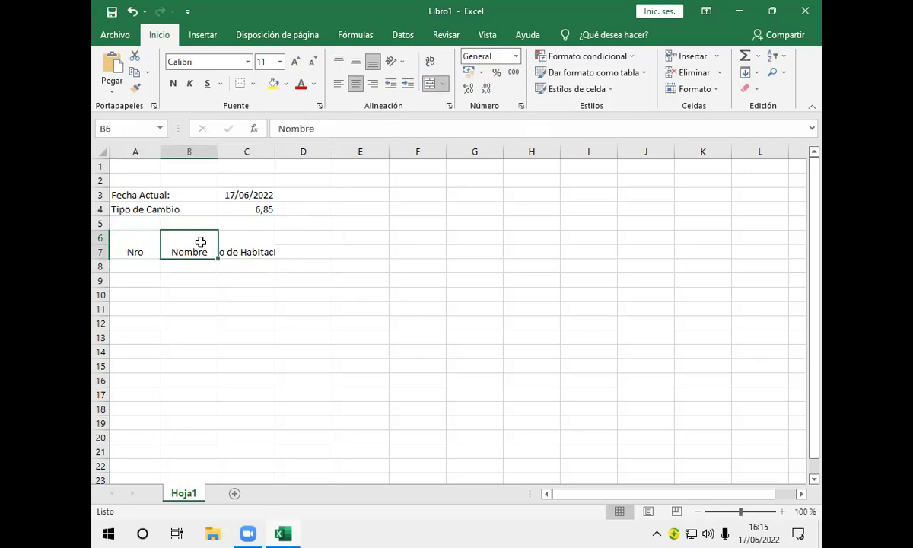
click(242, 242)
click(319, 127)
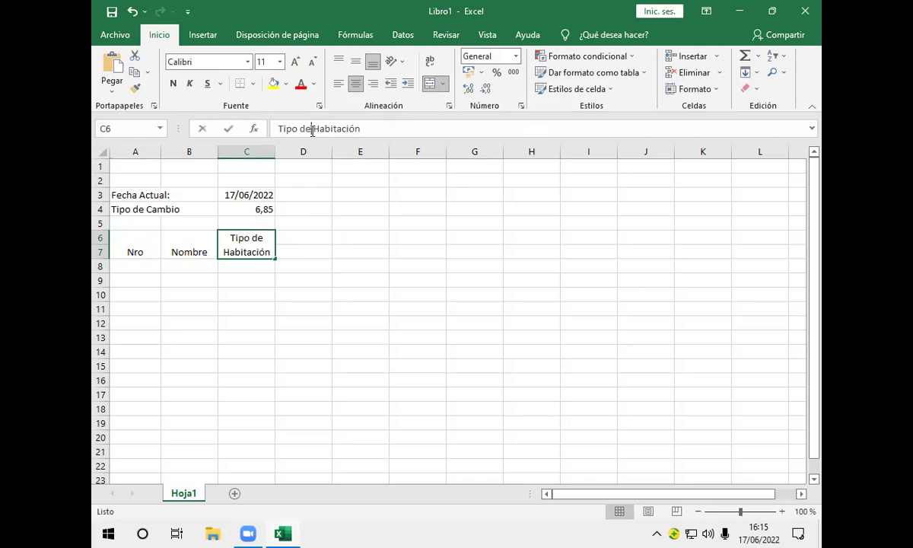
click(298, 243)
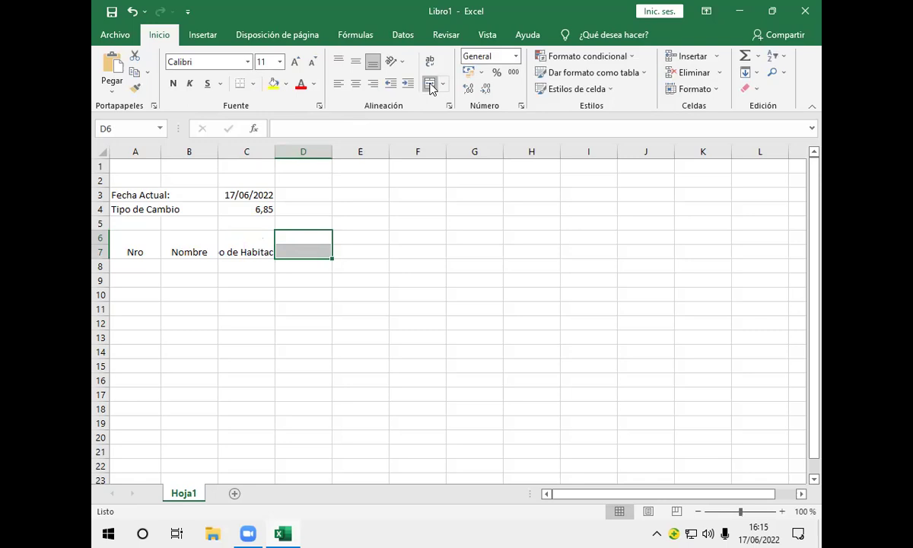
Merge D6:D7, fill the merge across to K7, and break 'Tipo de / Habitación' onto two lines
click(431, 83)
drag(332, 258, 732, 263)
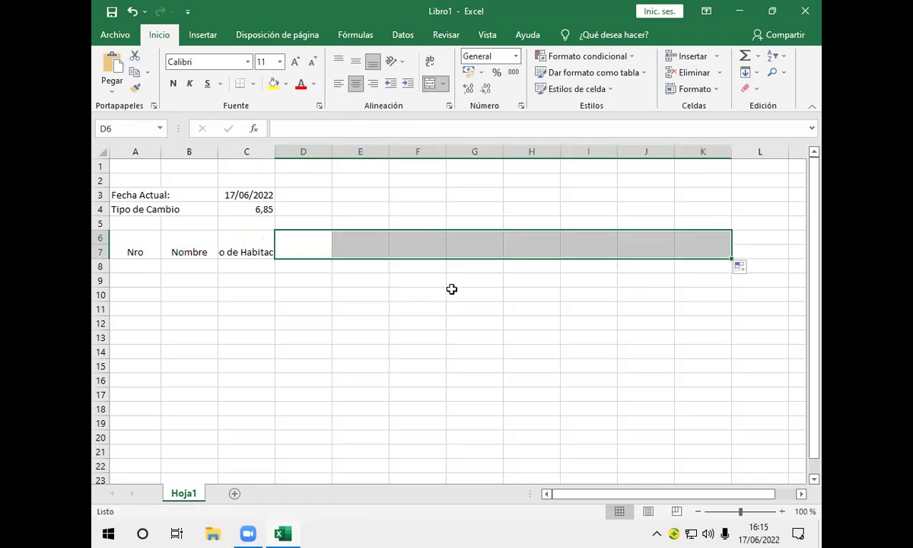
click(259, 251)
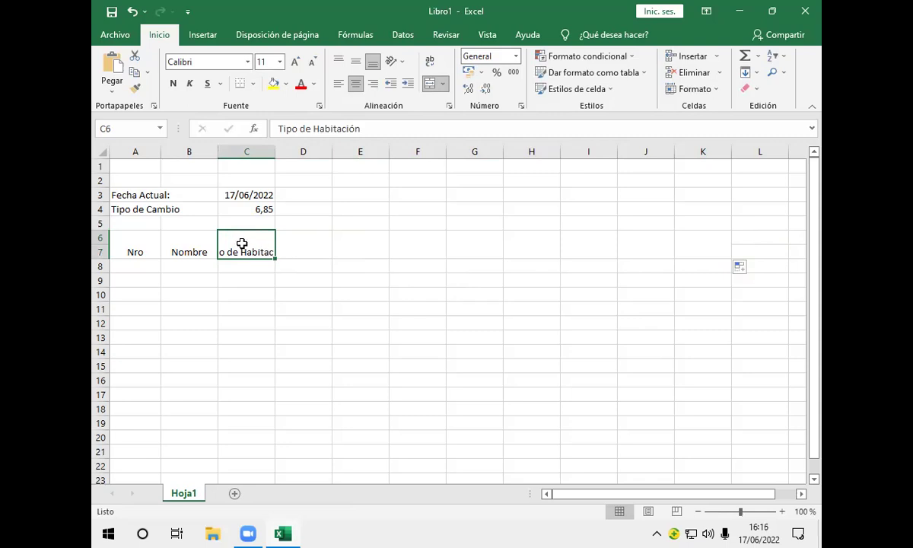
double_click(242, 244)
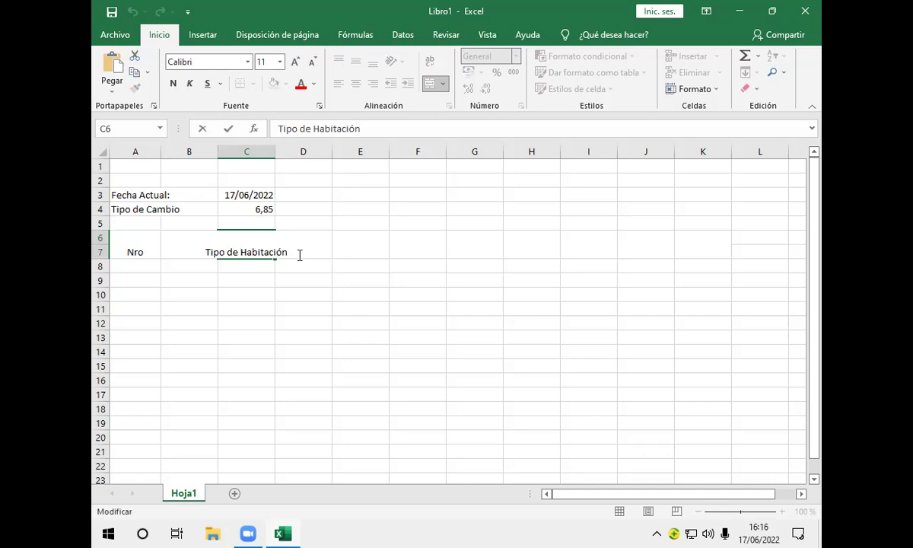
key(alt)
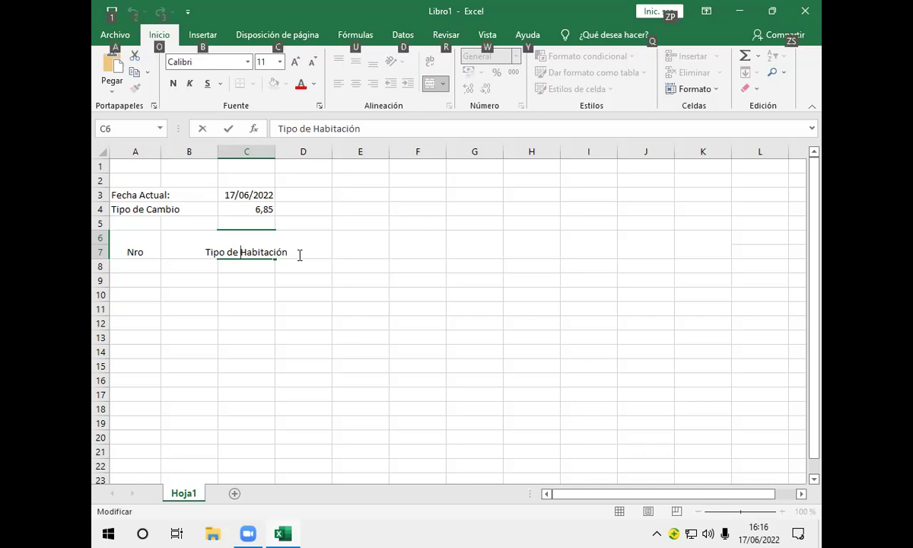
key(alt+Return)
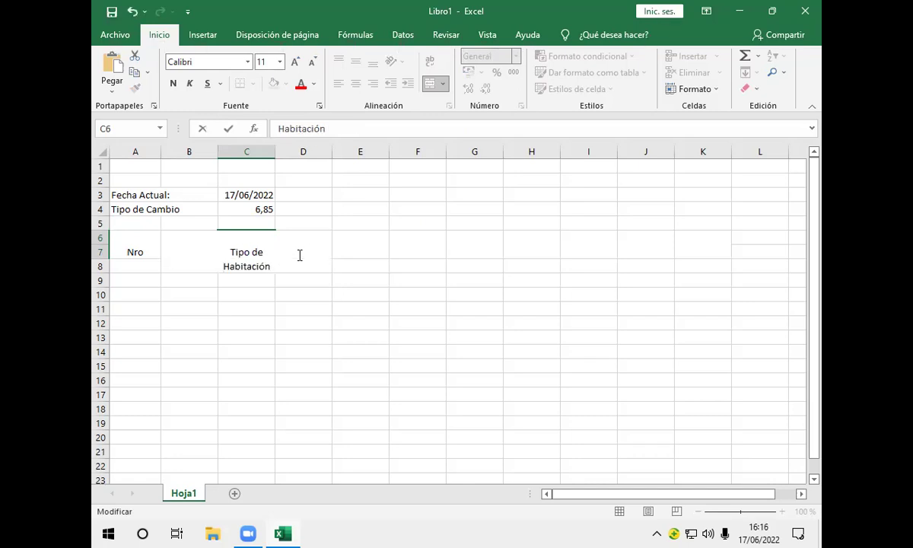
key(Return)
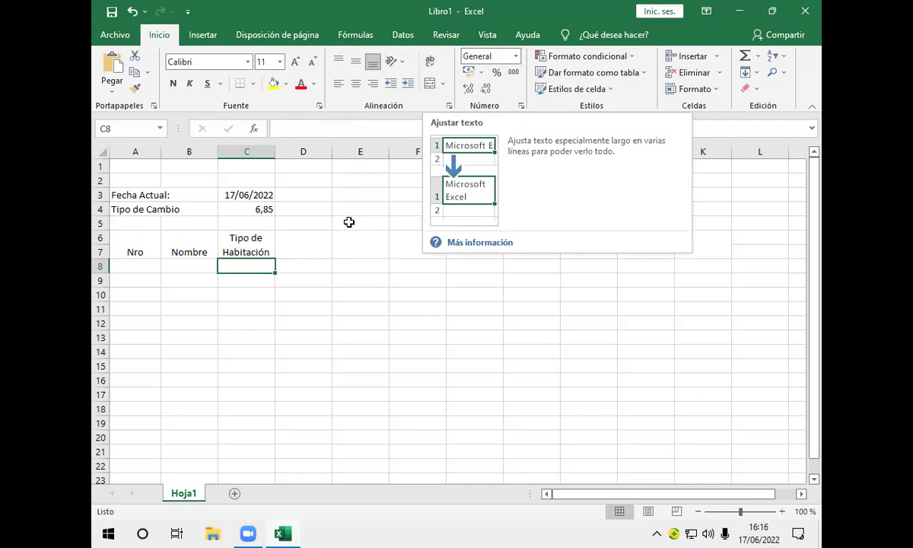
Enter 'Costo de' and 'Habitación' on two lines in merged cell D6
click(309, 247)
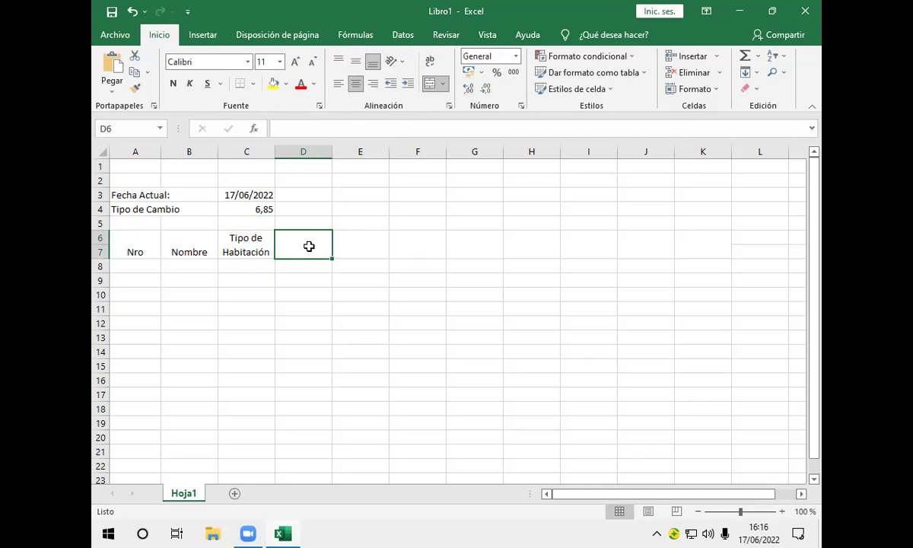
text(C)
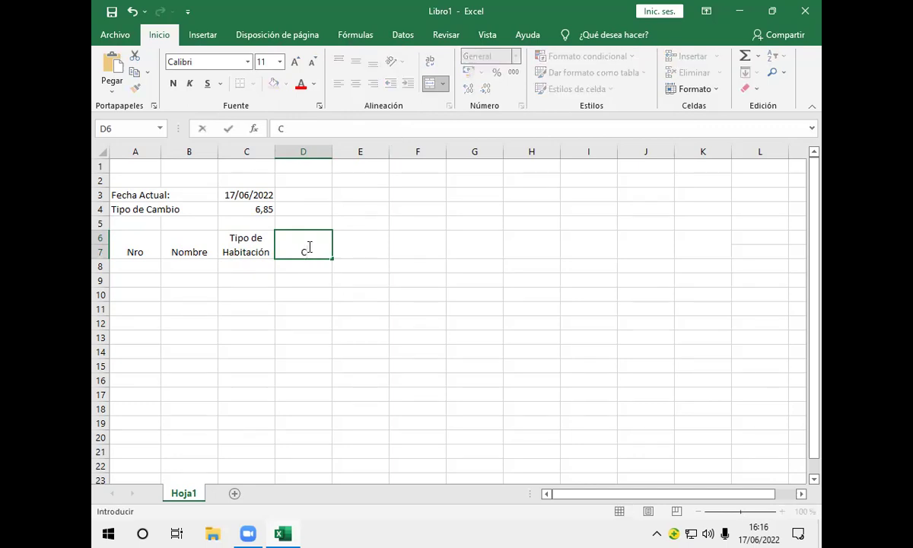
text(osto de H)
key(BackSpace)
key(alt+Return)
text(h)
key(BackSpace)
text(Habitación)
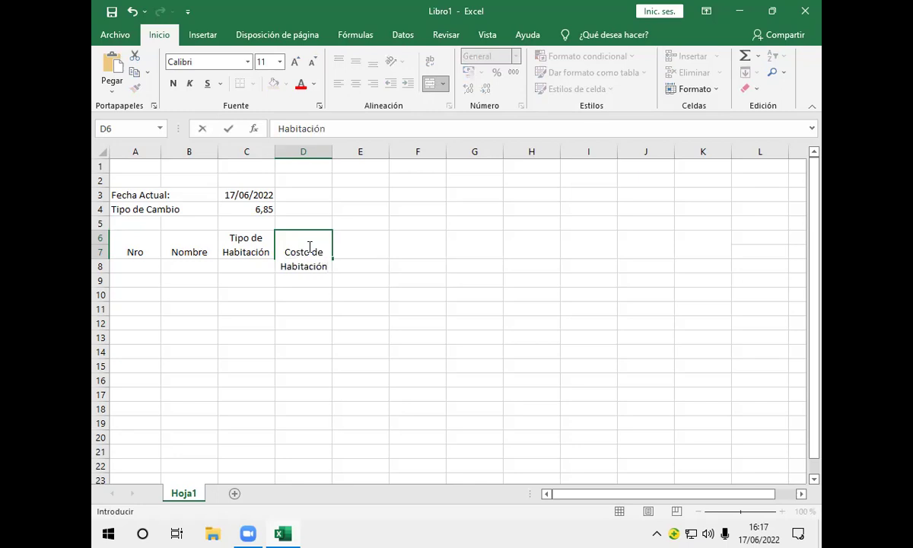
key(Return)
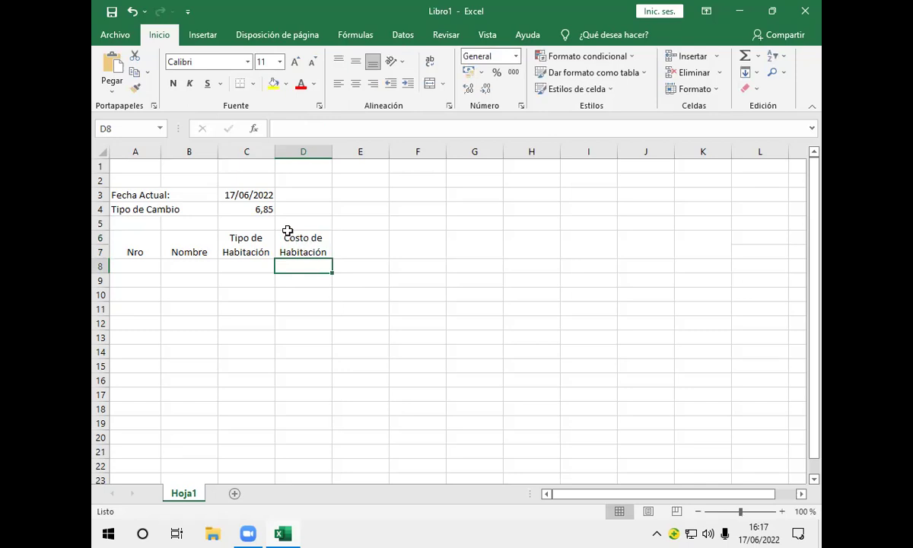
Enter the heading 'Servicio' in E6
click(359, 246)
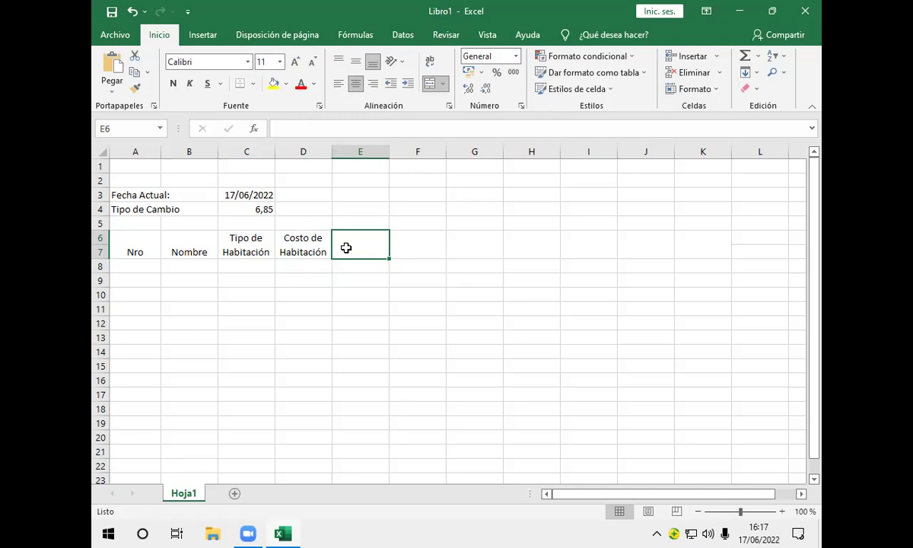
text(SD)
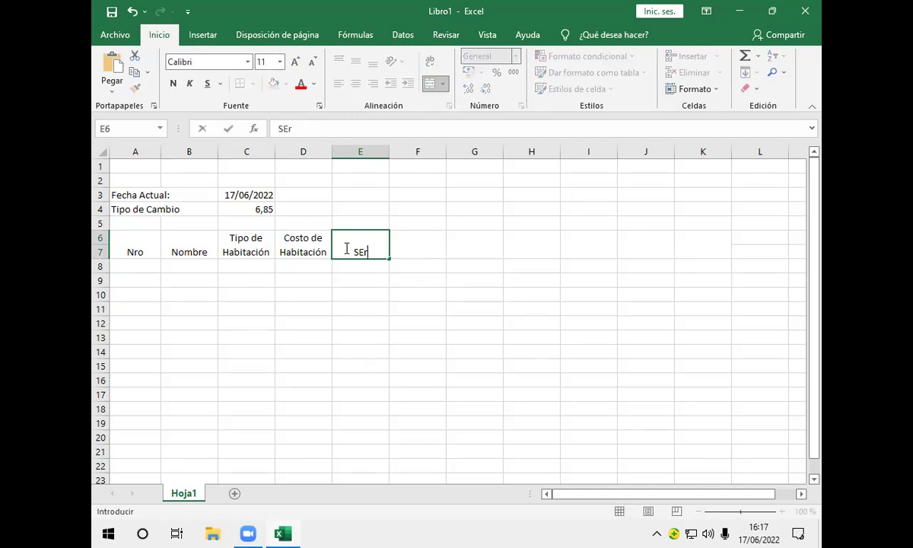
key(BackSpace)
text(ervicio)
key(Return)
Enter the two-line heading 'Dias de' / 'Hospedaje' in F6
click(412, 250)
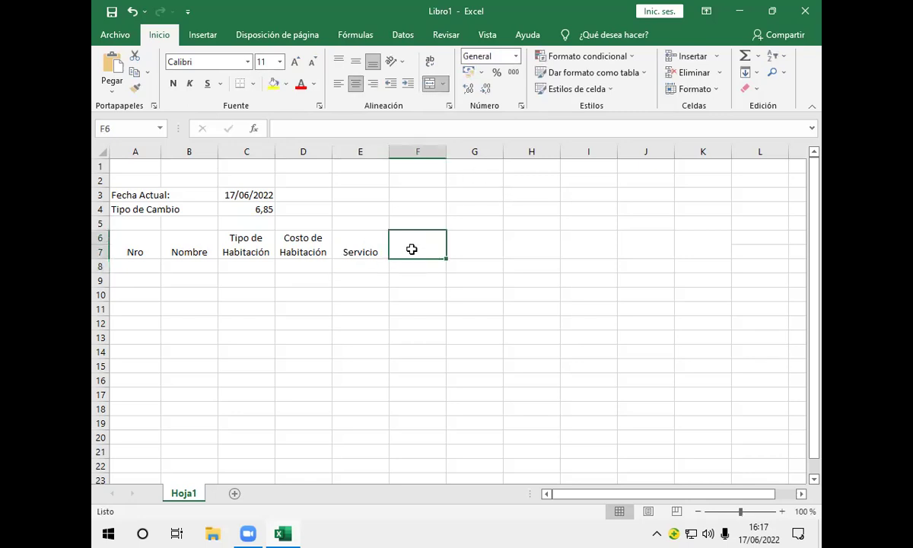
text(Di)
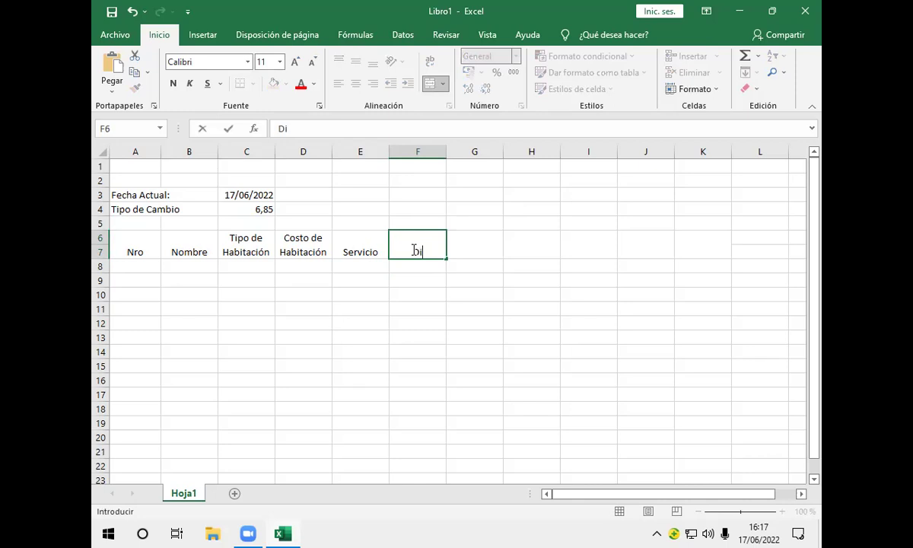
text(as de)
key(alt+Return)
text(Hospedaje)
key(Return)
Enter the two-line heading 'Total' / 'Importe' in G6
click(468, 254)
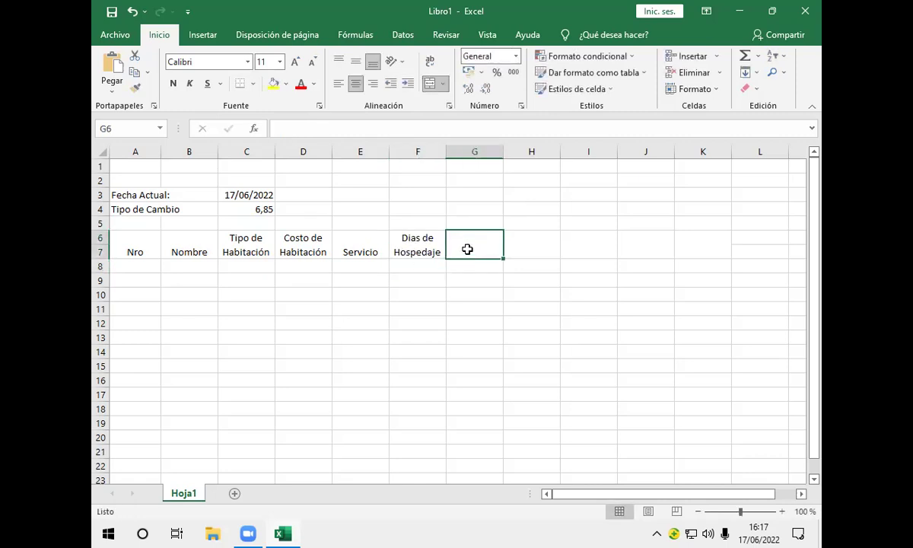
text(T)
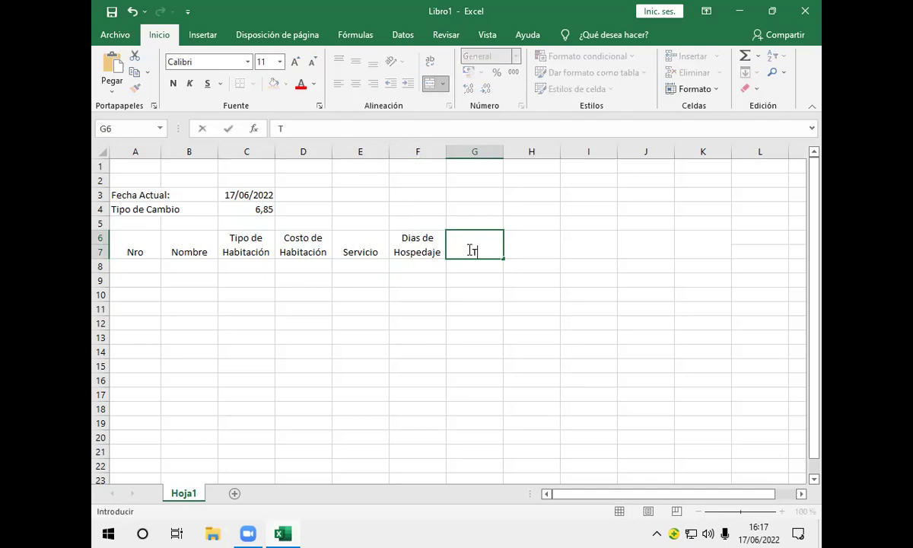
text(otal)
key(alt+Return)
text(I)
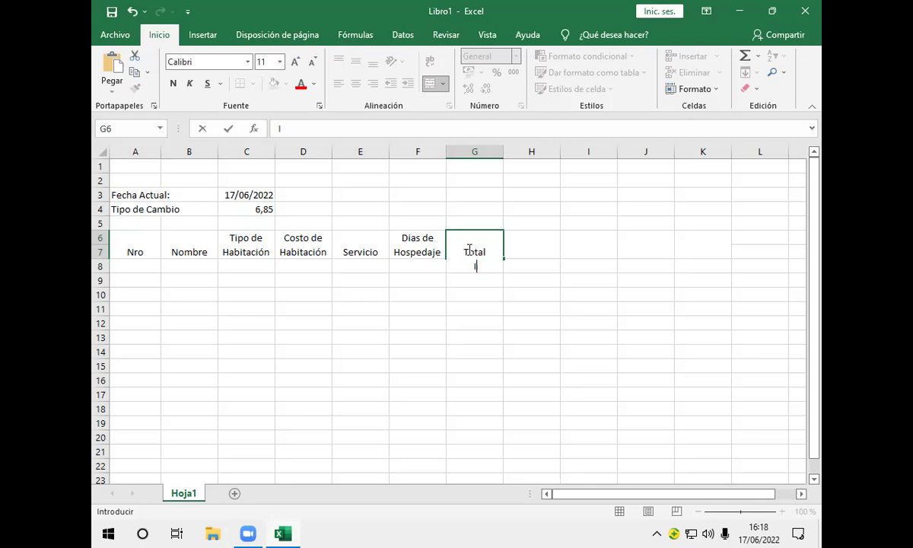
text(Mportan)
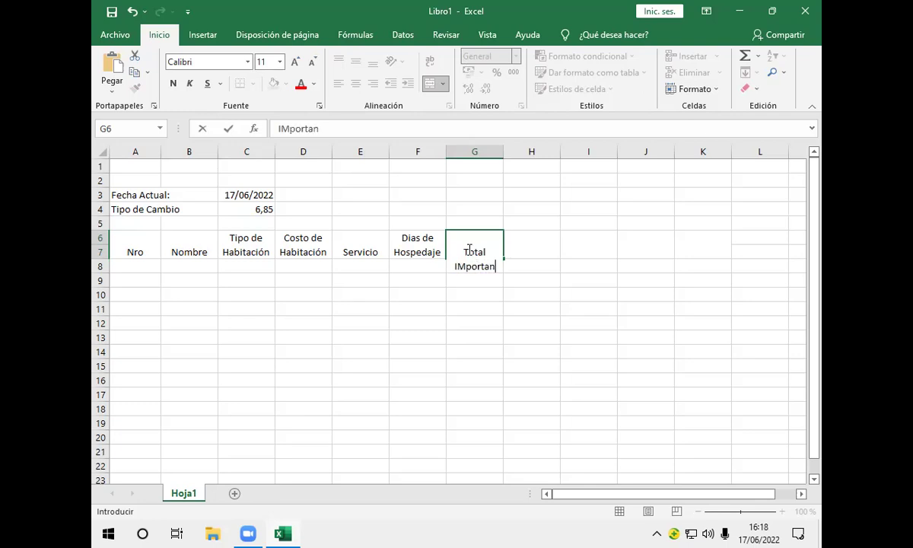
text(te)
key(BackSpace)
key(BackSpace)
key(BackSpace)
key(BackSpace)
key(BackSpace)
key(BackSpace)
key(BackSpace)
key(BackSpace)
key(BackSpace)
text(mportante)
key(BackSpace)
key(BackSpace)
key(BackSpace)
key(BackSpace)
text(e)
key(Return)
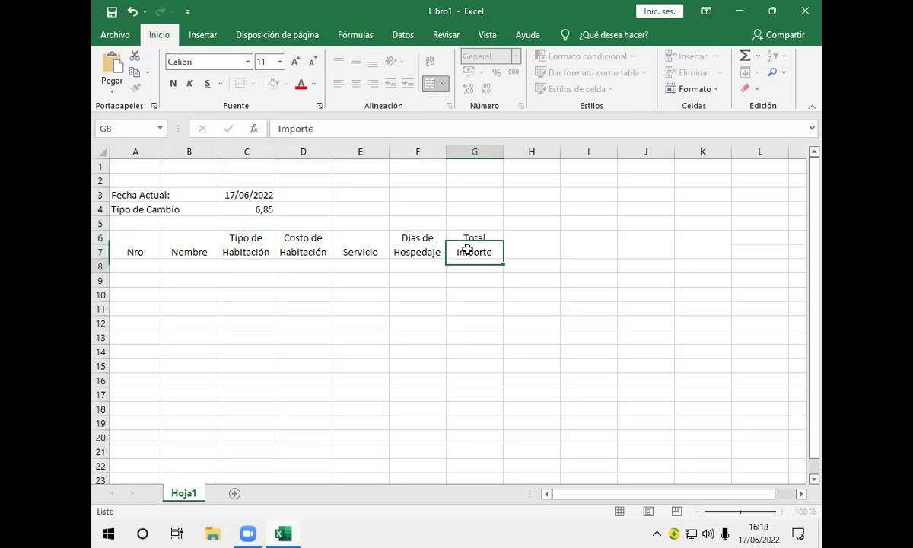
click(556, 252)
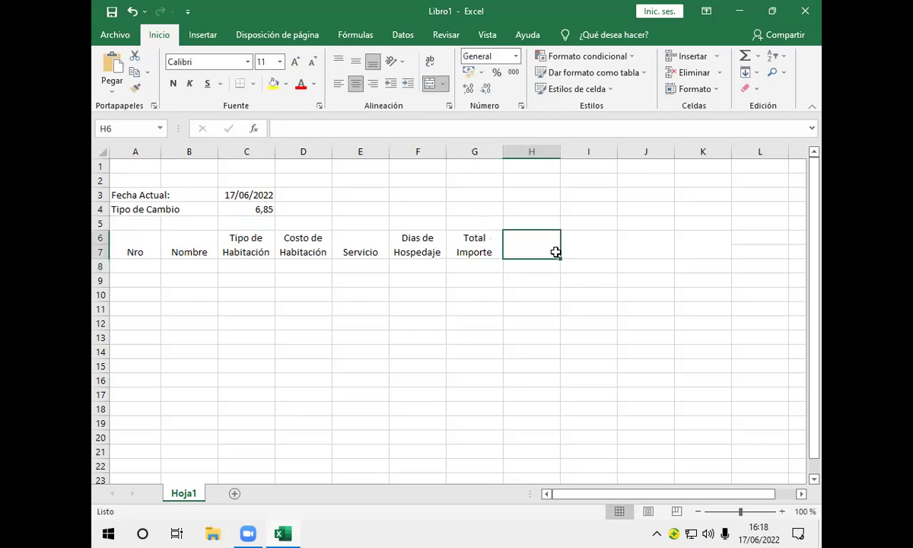
Enter the two-line header 'Descto' over '11,10%' in cell H6
text(Des)
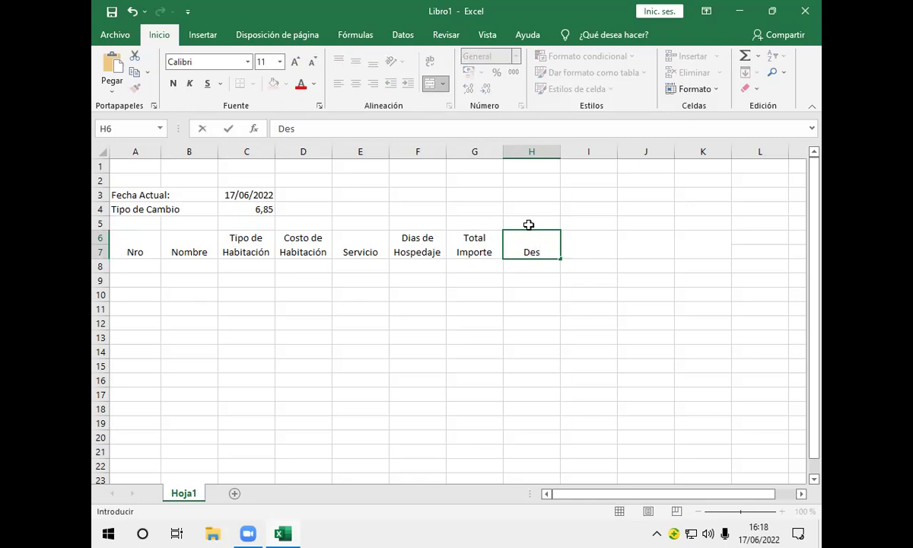
text(cto)
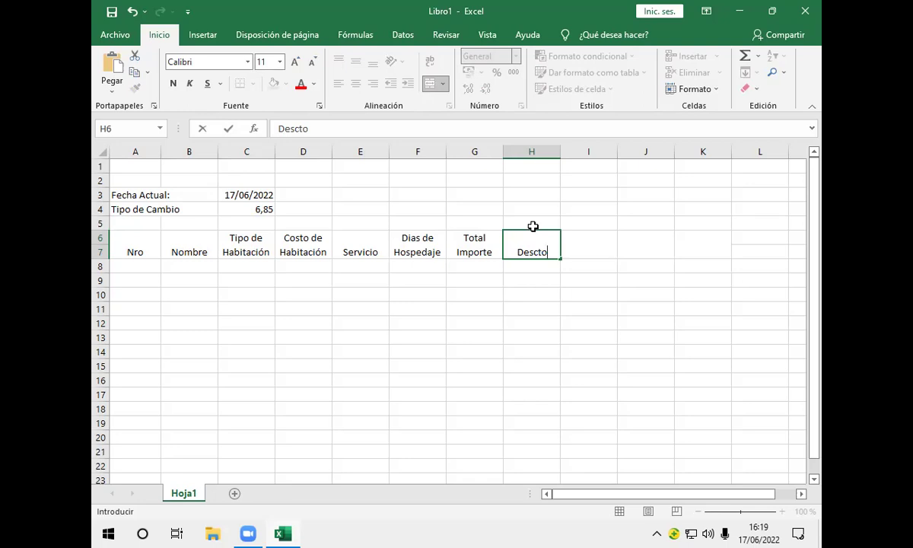
key(alt+Return)
text(11)
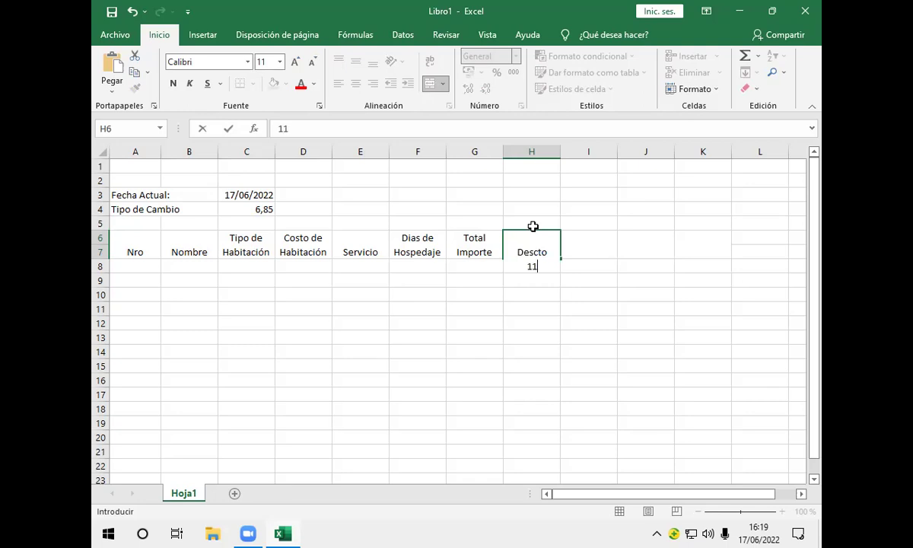
text(,10%)
key(Return)
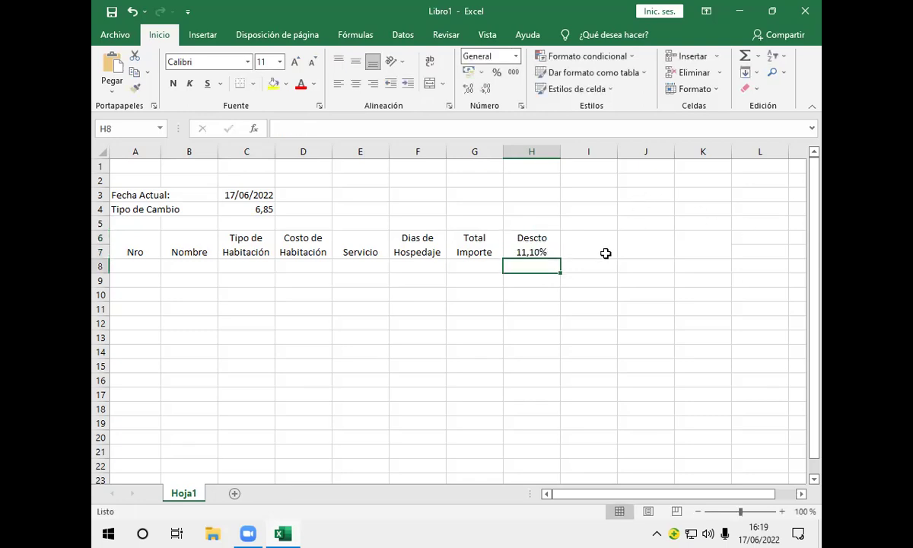
click(601, 249)
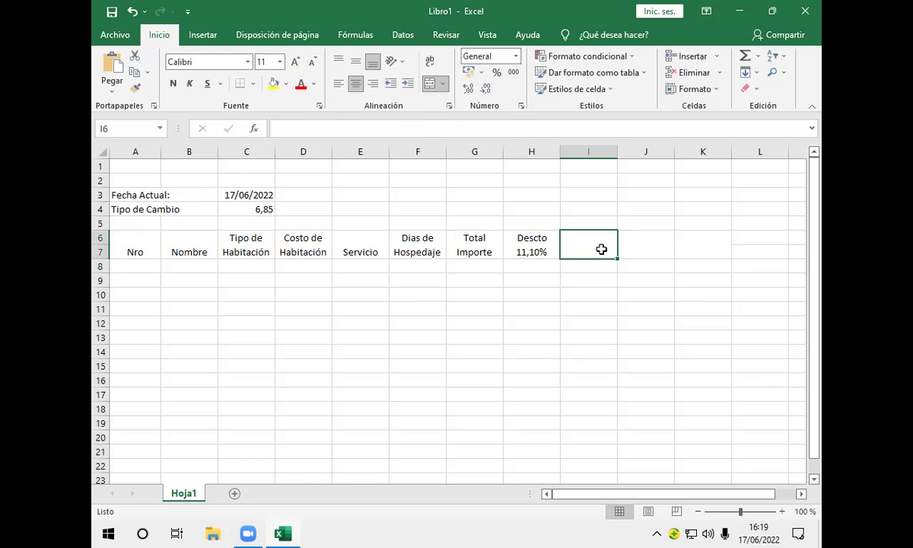
Enter the two-line header 'Descto' / 'Especial' in cell I6
text(Desc)
key(BackSpace)
text(cto)
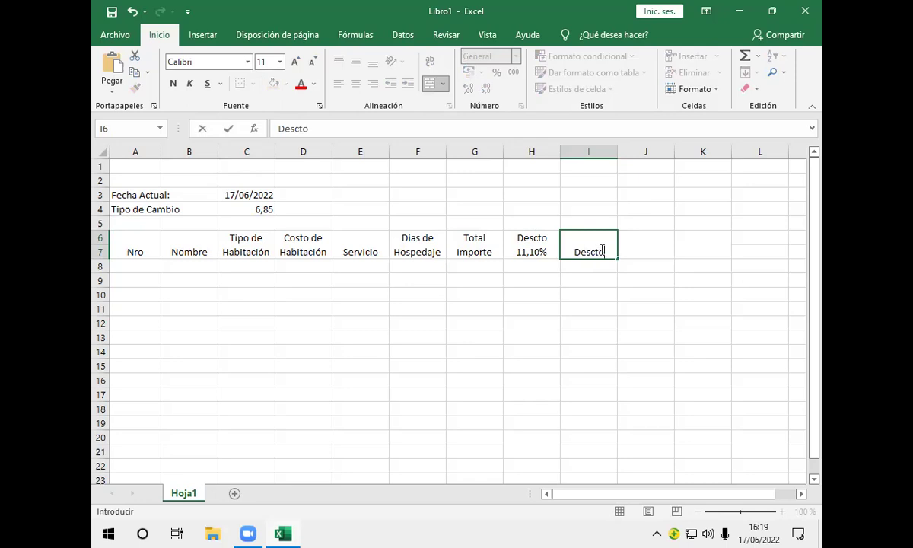
key(alt)
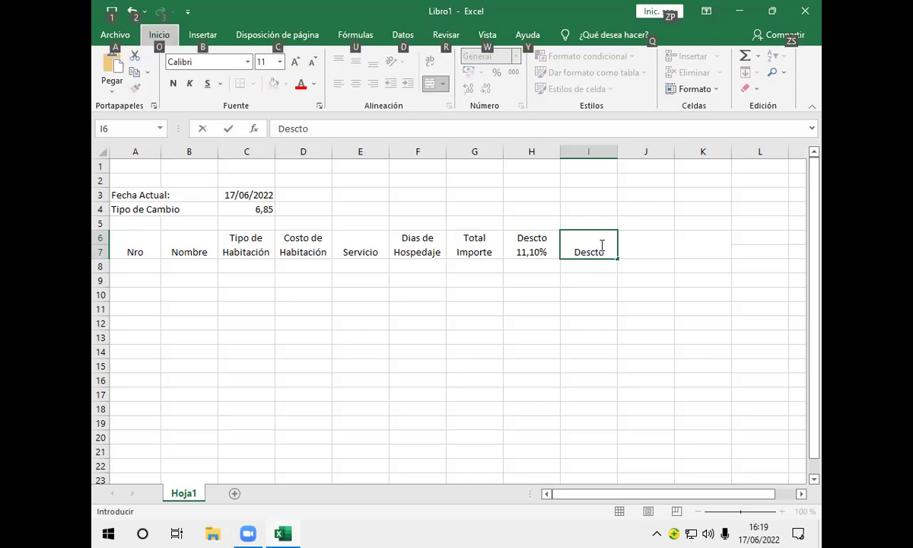
click(608, 252)
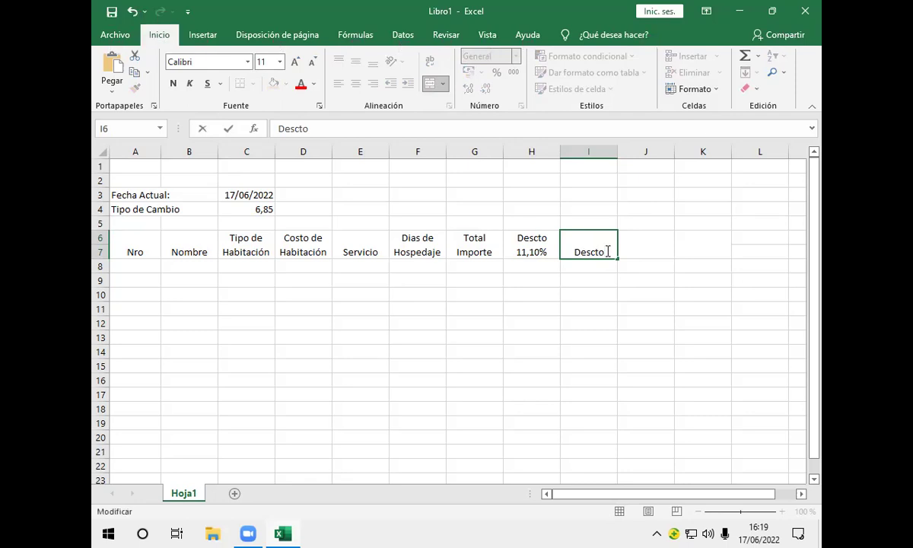
key(alt+Return)
text(Es)
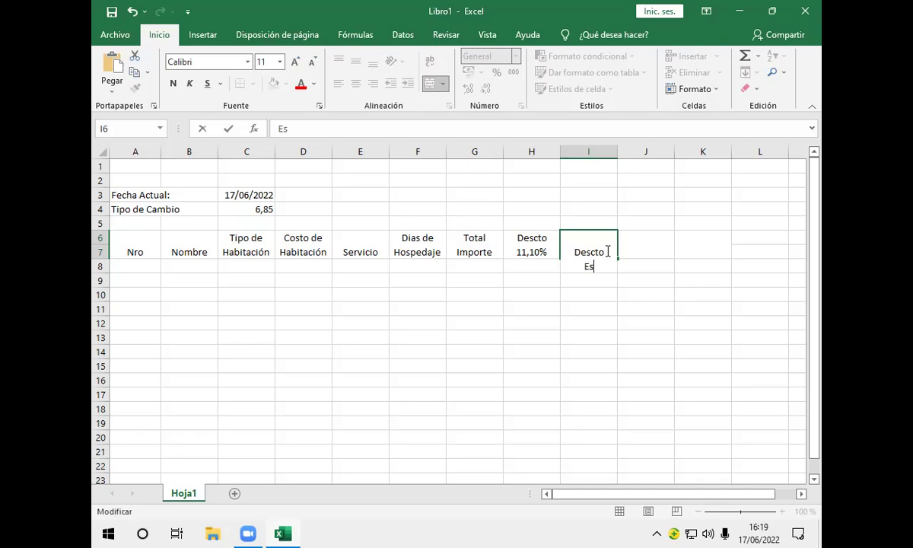
text(pecial)
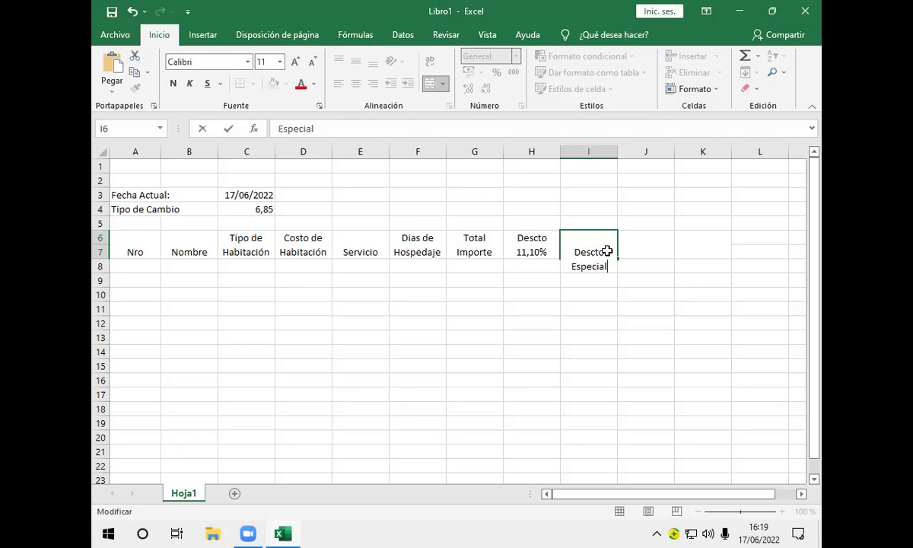
key(Return)
Enter the two-line header 'Total a' / 'Pagar en Bs.' in cell J6
click(653, 250)
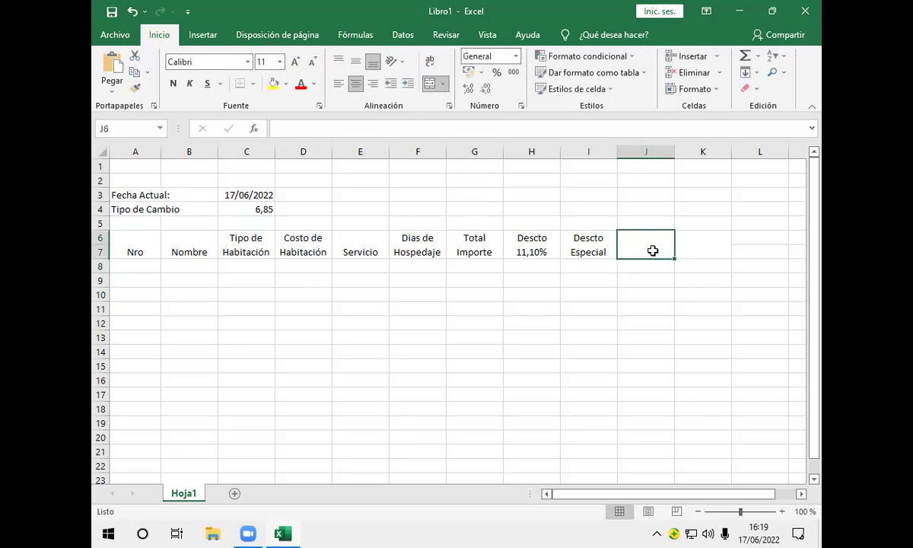
text(T)
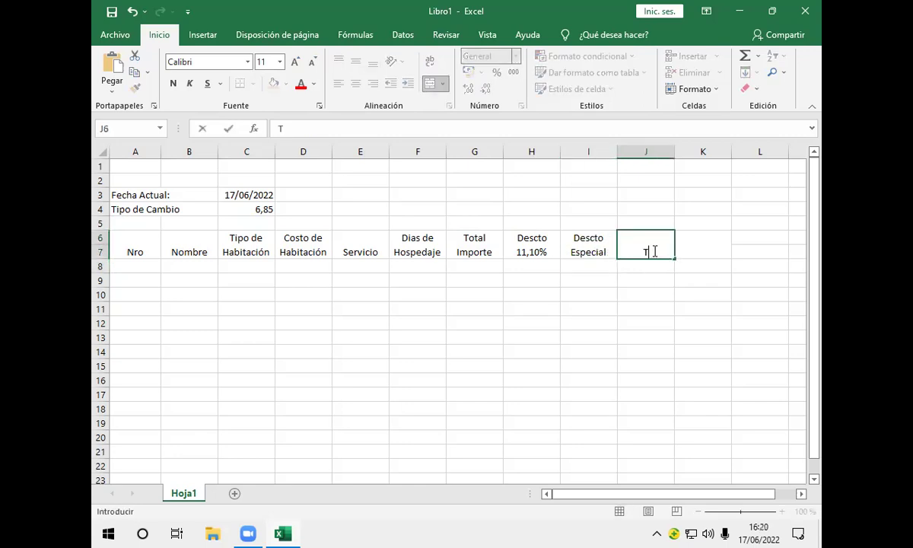
text(otal a)
key(alt+Return)
text(Pa)
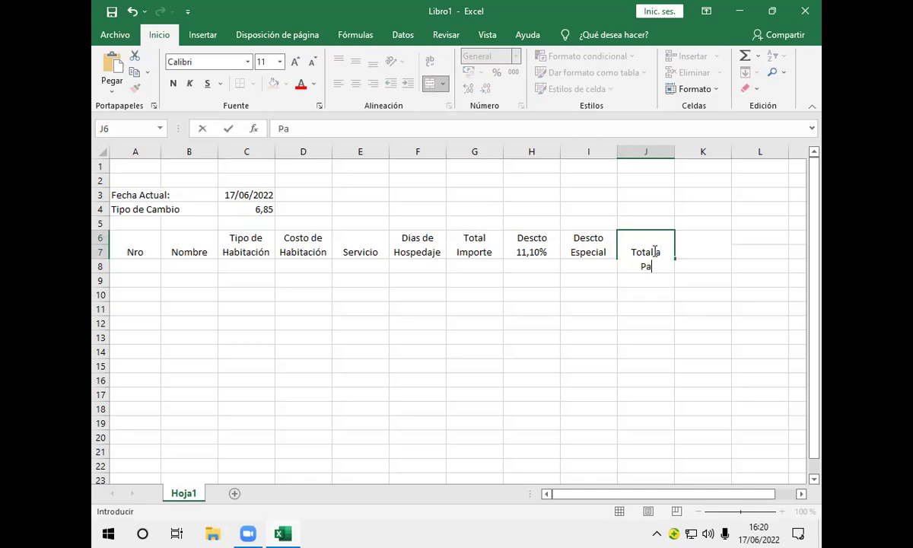
text(gar en)
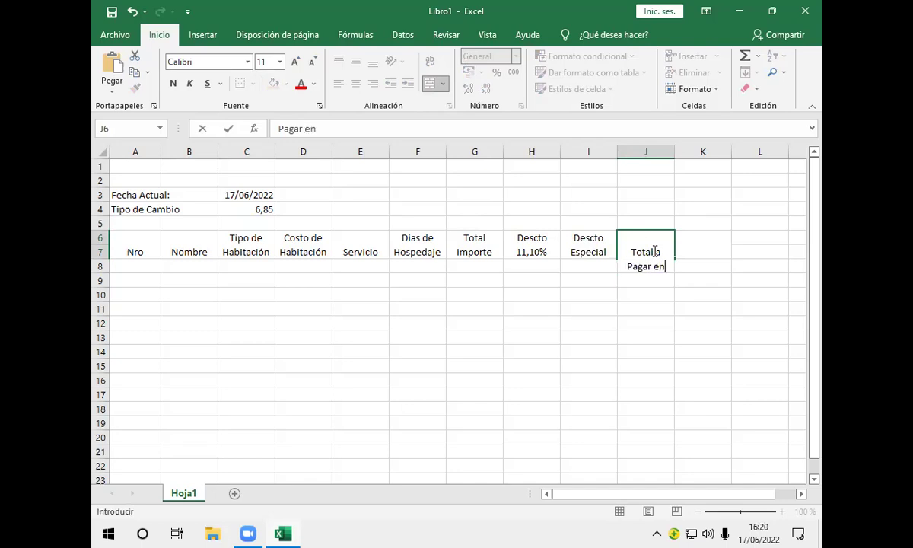
text( Bs.)
key(Return)
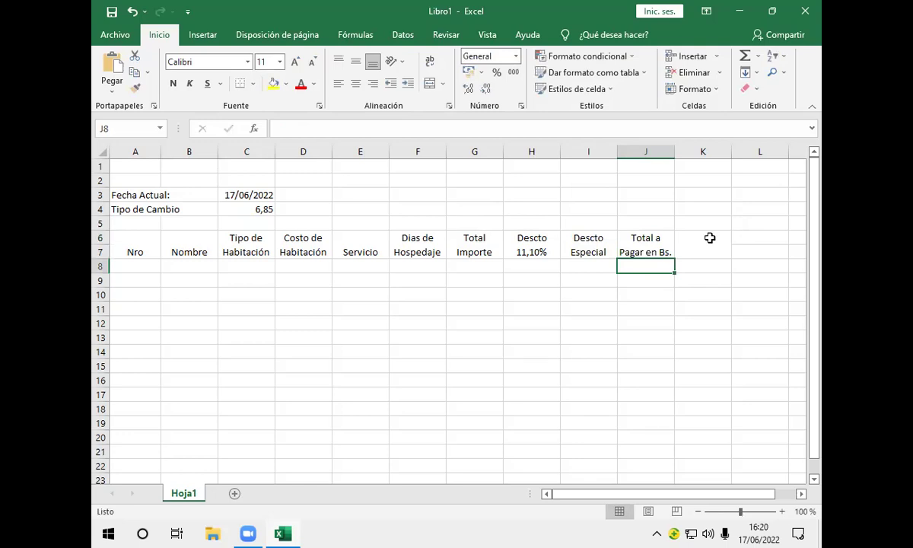
Put the two-line header 'Total a' / 'Pagar en $us' in K6 and widen column K to fit
click(707, 239)
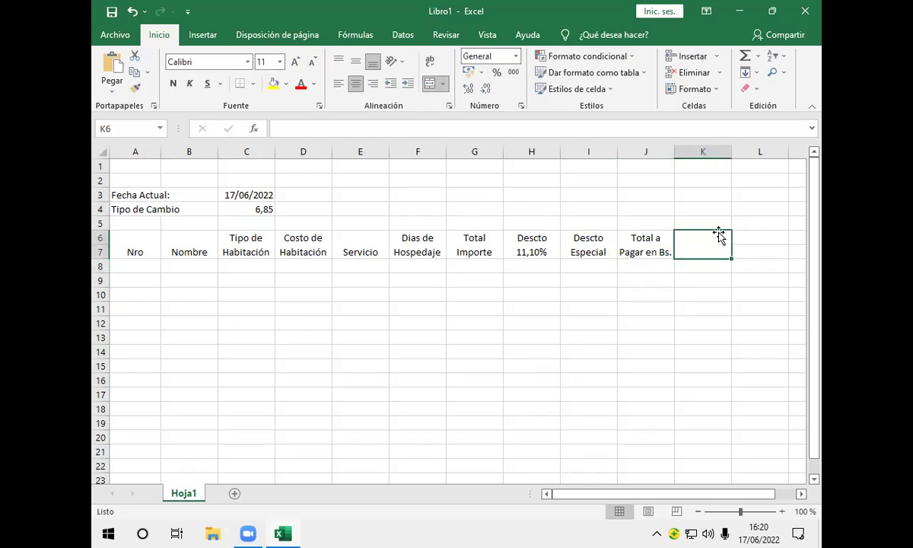
text(T)
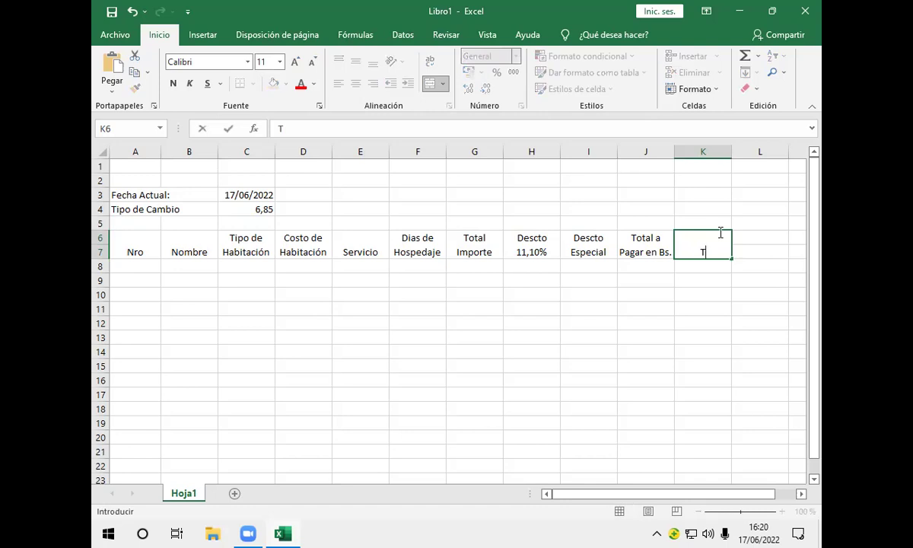
text(otal a)
key(alt+Return)
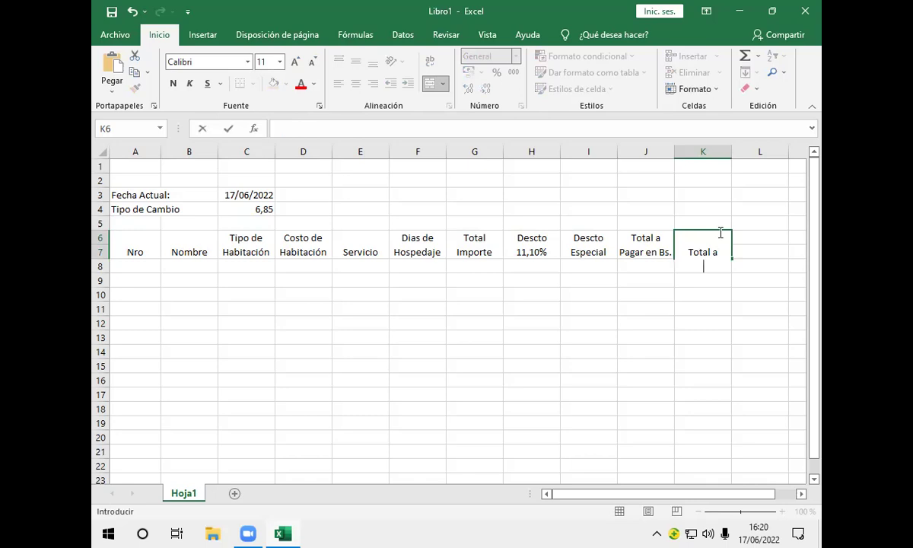
text(Pagar en $)
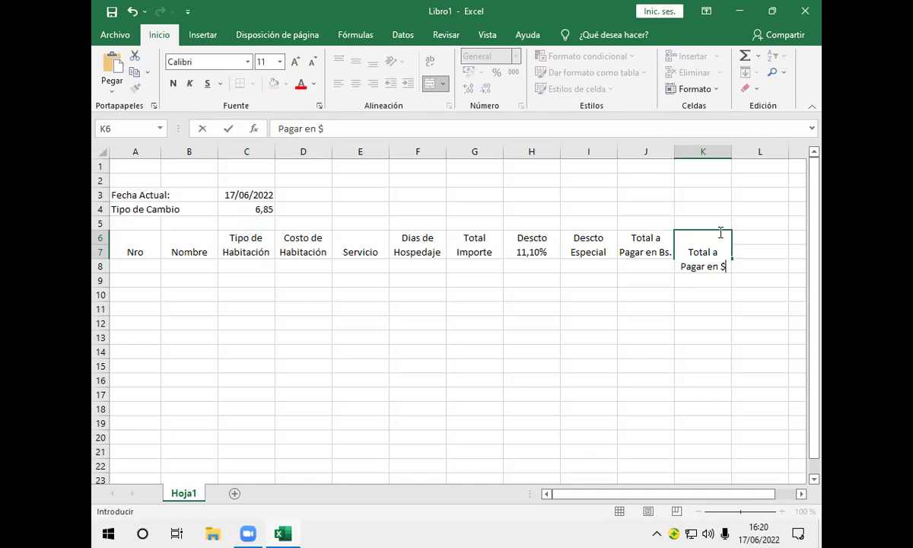
text(us)
key(Return)
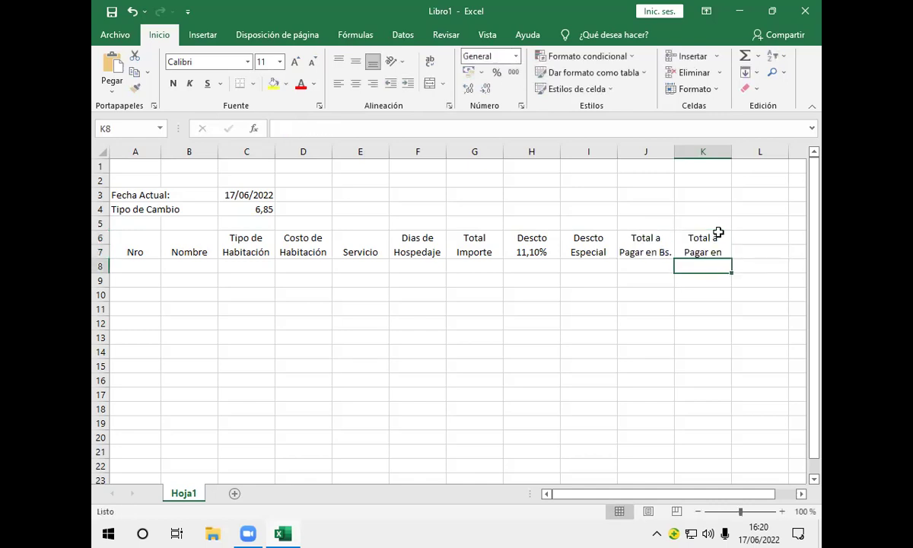
click(718, 234)
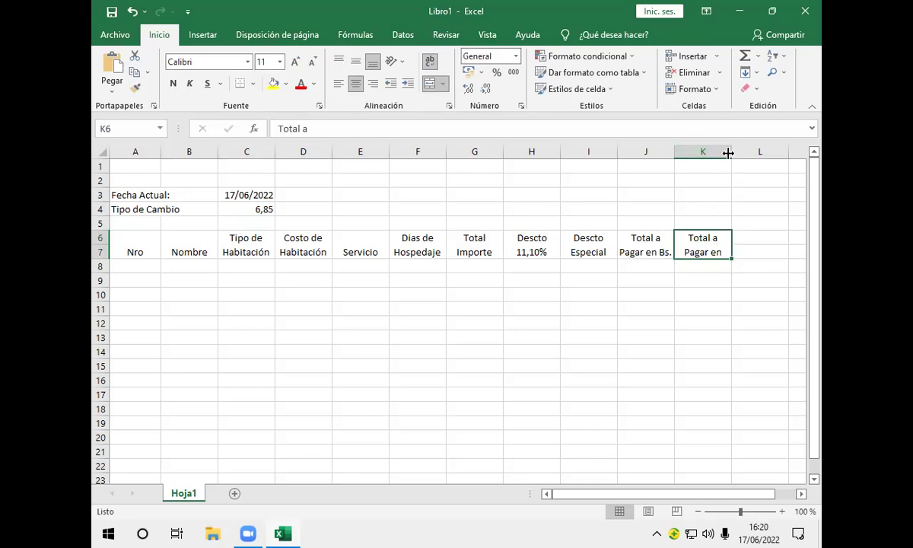
drag(728, 153, 738, 153)
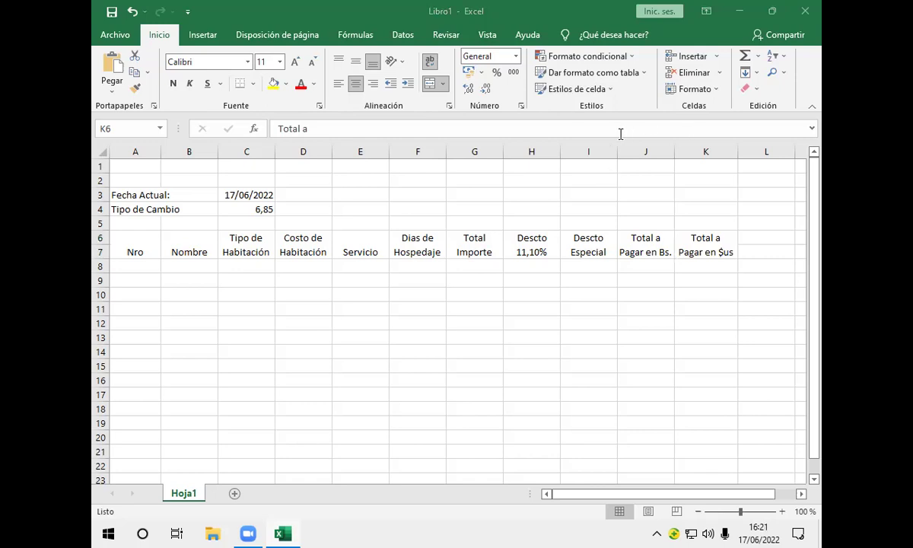
Number the Nro column 1 through 6 in cells A8:A13
click(138, 269)
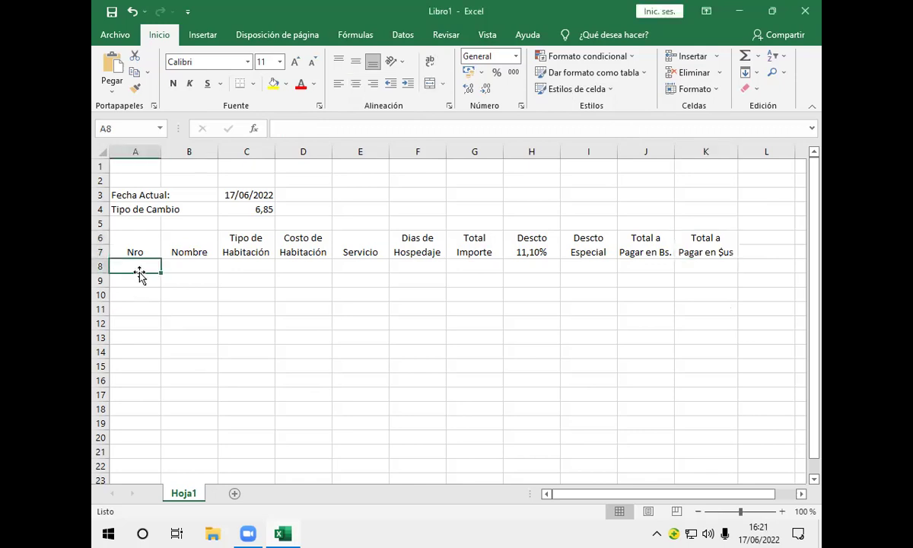
text(1)
key(Return)
text(21)
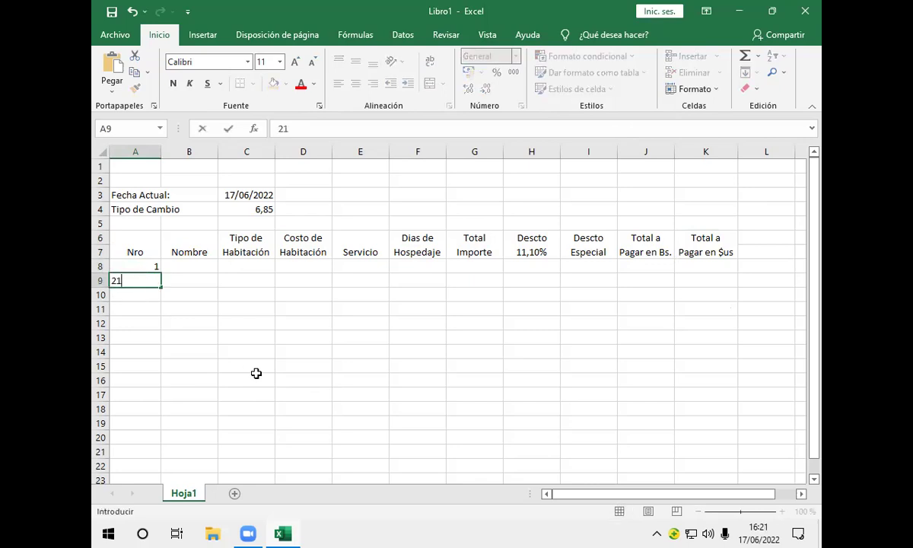
key(BackSpace)
key(Return)
text(3)
key(Return)
text(4)
key(Return)
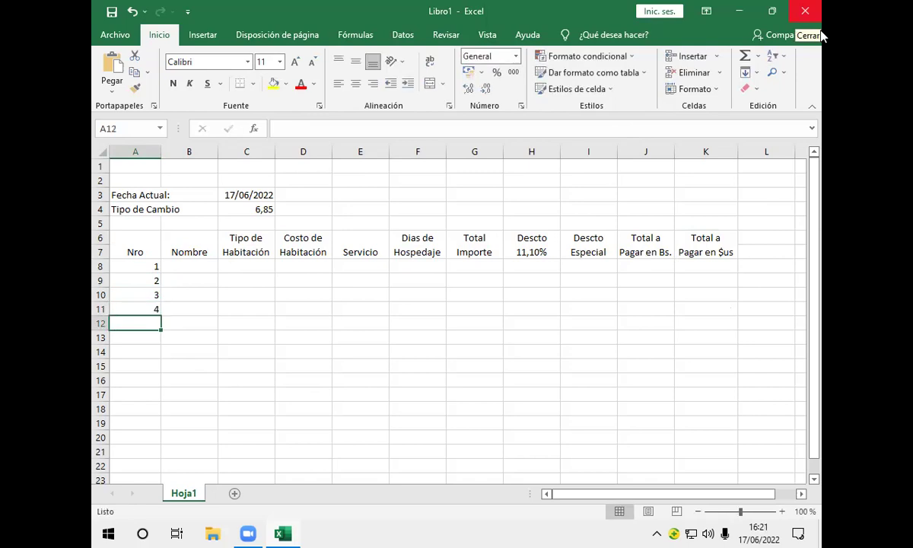
text(5)
key(Return)
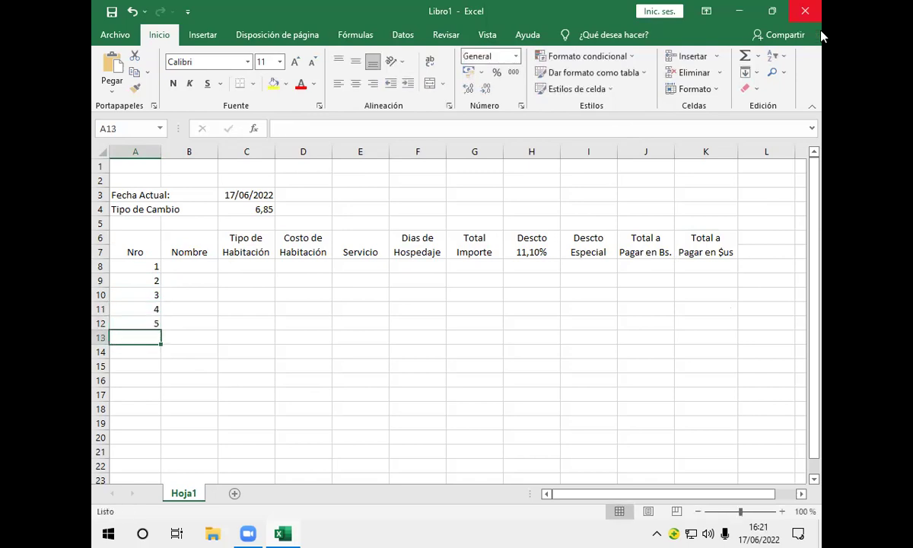
text(6)
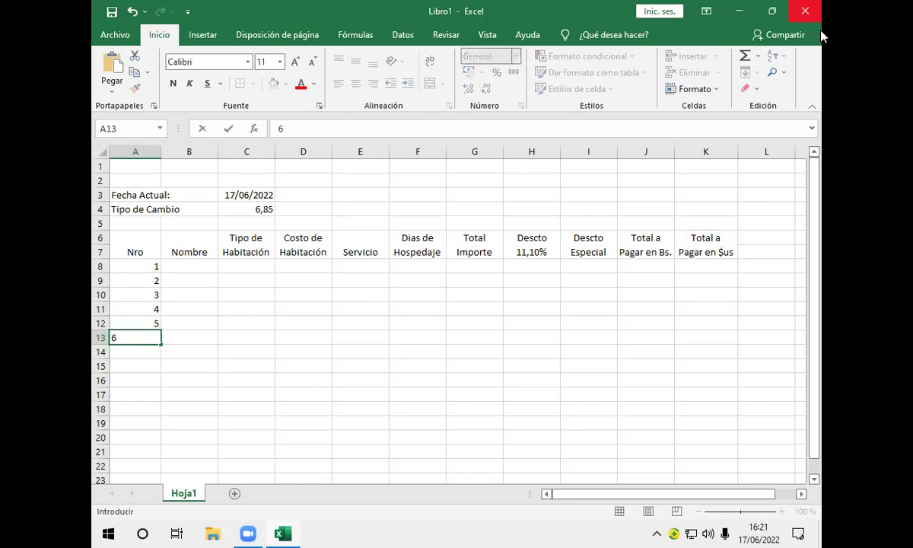
key(Tab)
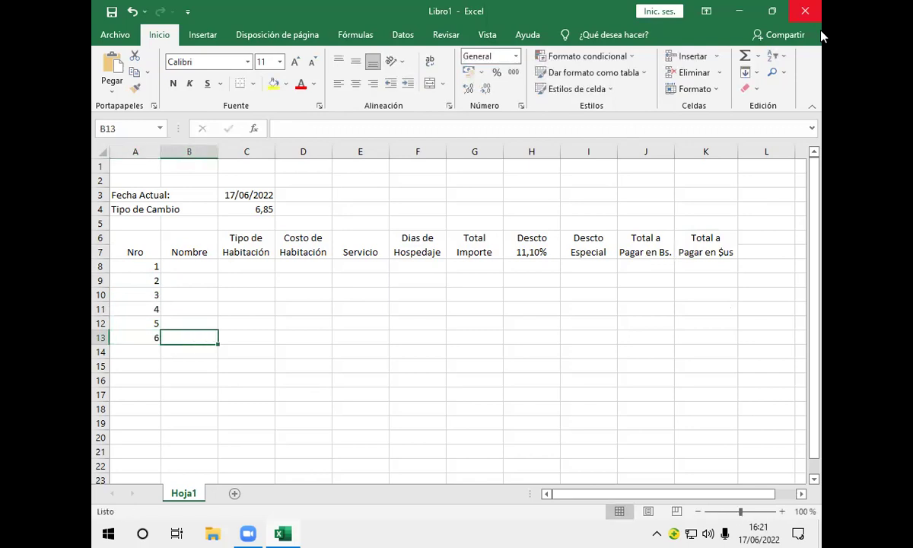
key(Up)
key(Up)
key(Up)
key(Up)
key(Up)
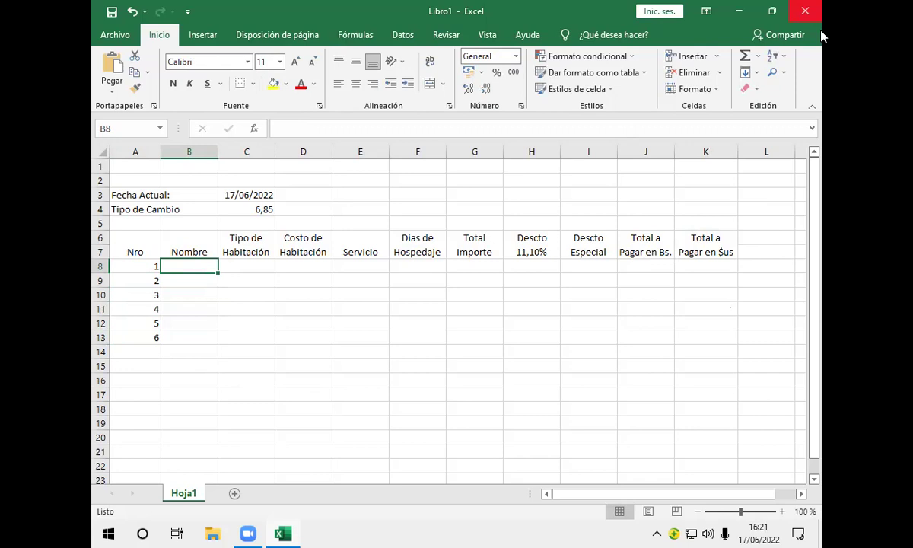
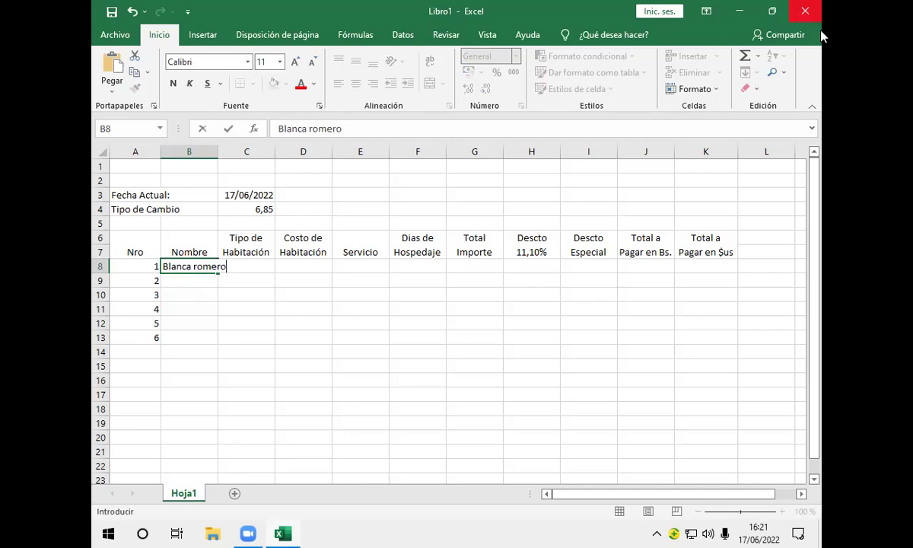
Enter the first guest's full name in B8 with a capitalised surname, and widen column B
key(BackSpace)
click(217, 153)
drag(218, 155, 234, 156)
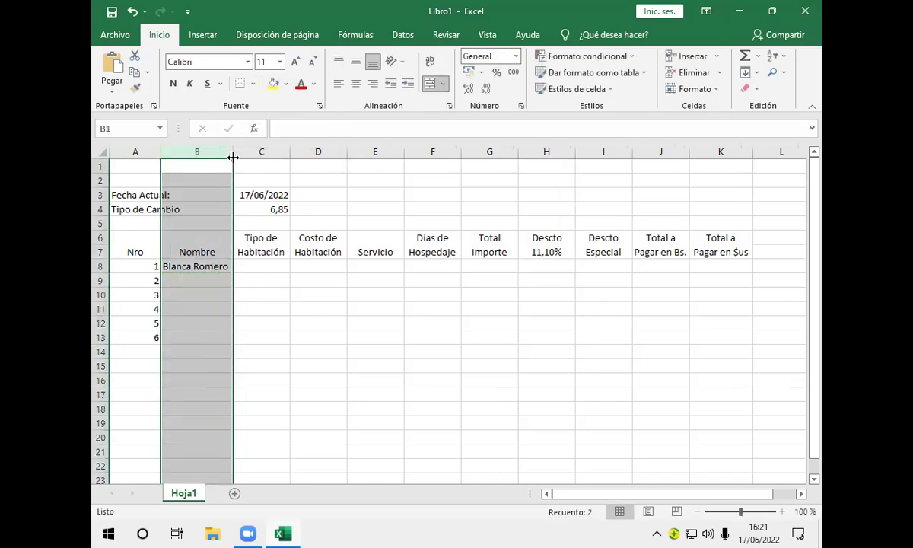
Type the full names of guests 2 through 6 into cells B9:B13
click(219, 281)
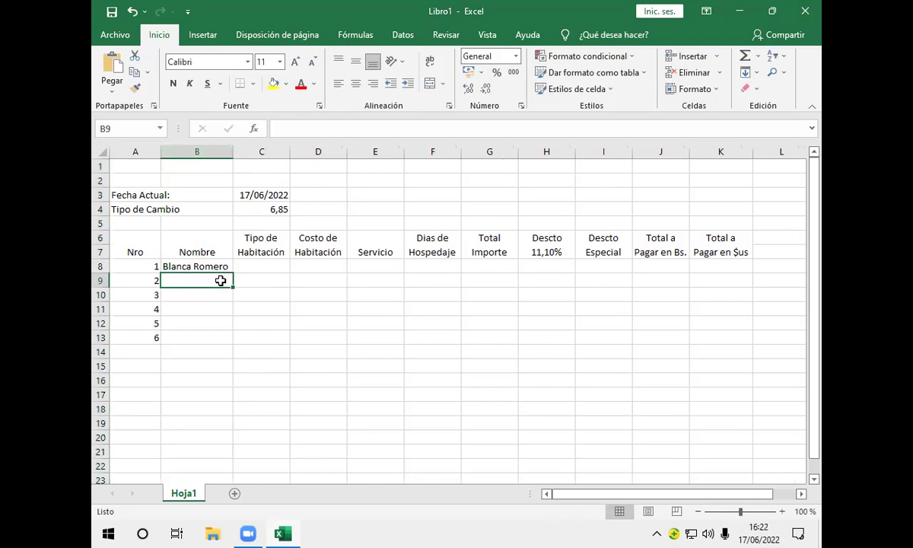
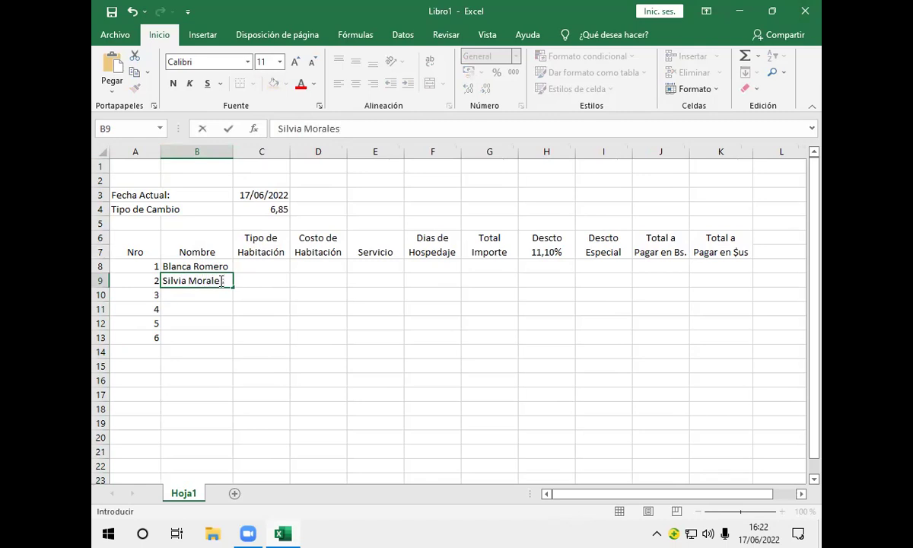
key(Return)
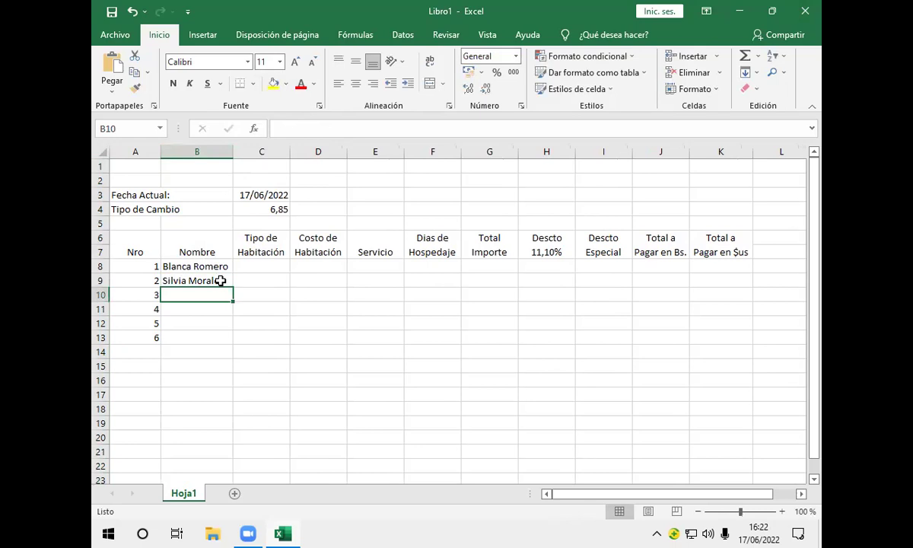
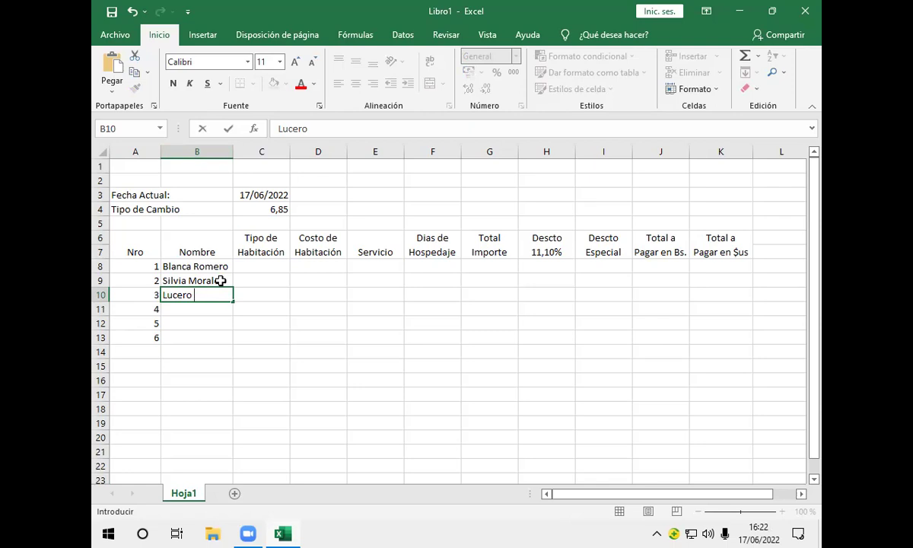
key(Return)
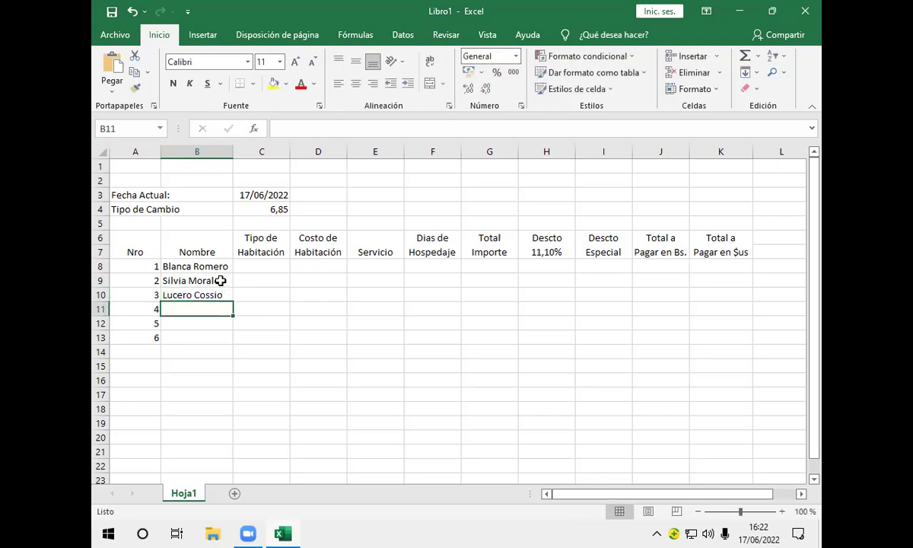
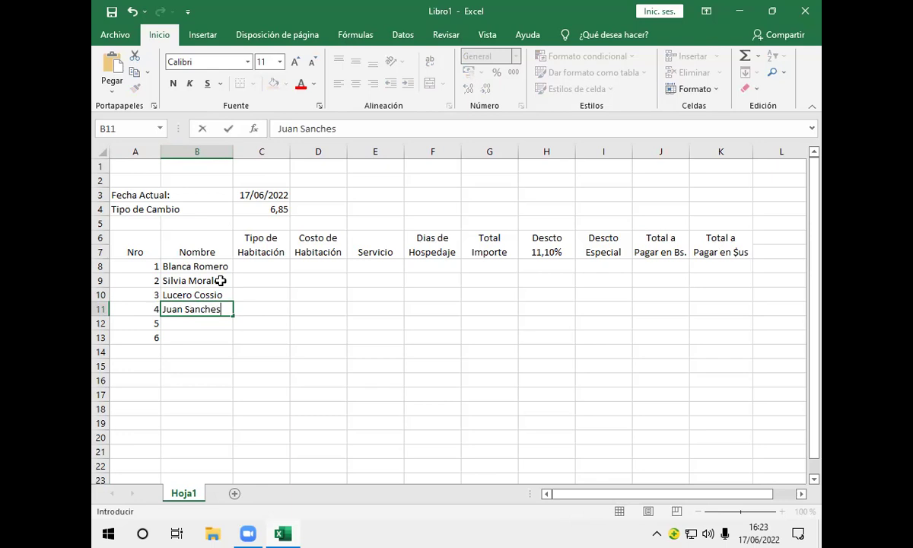
key(Return)
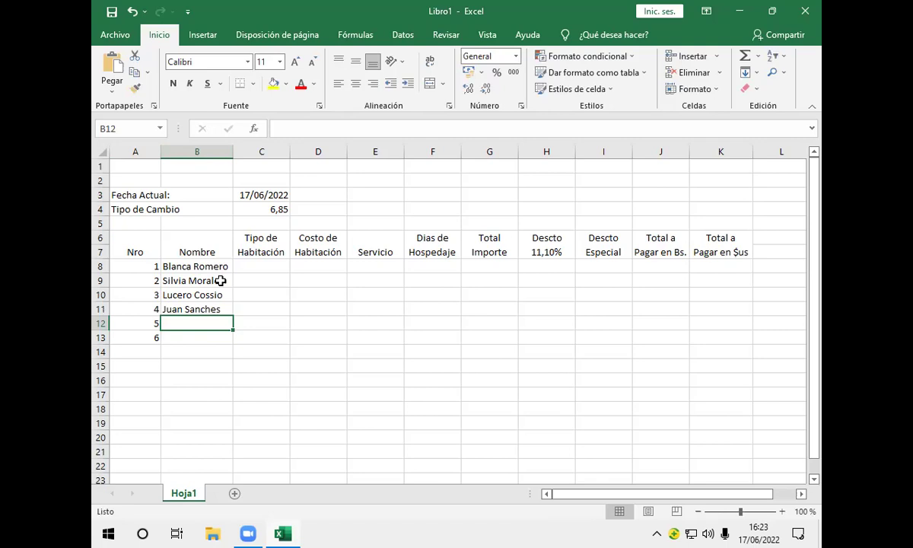
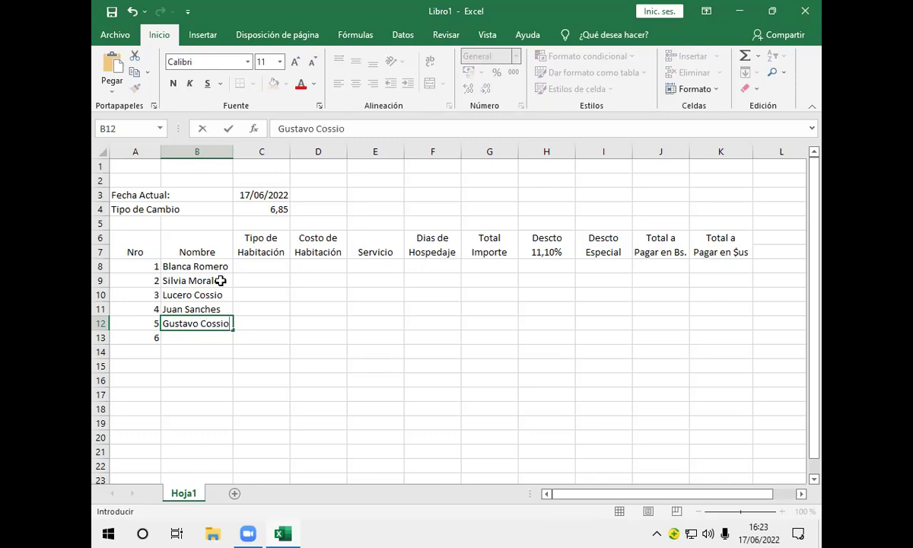
key(Return)
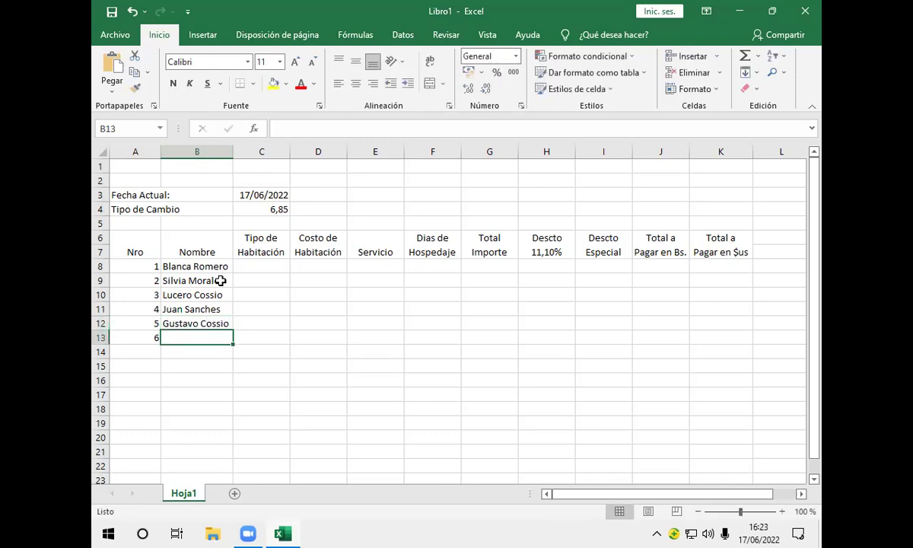
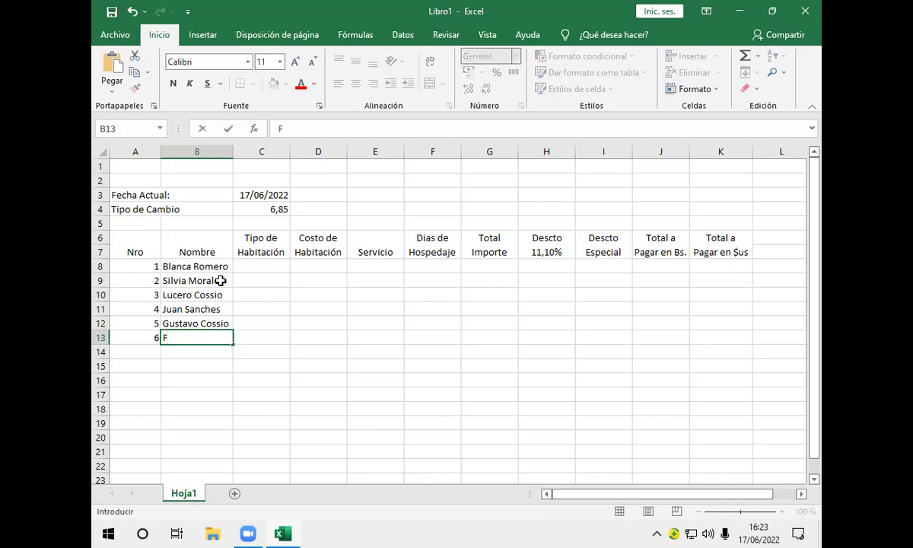
key(ctrl+Return)
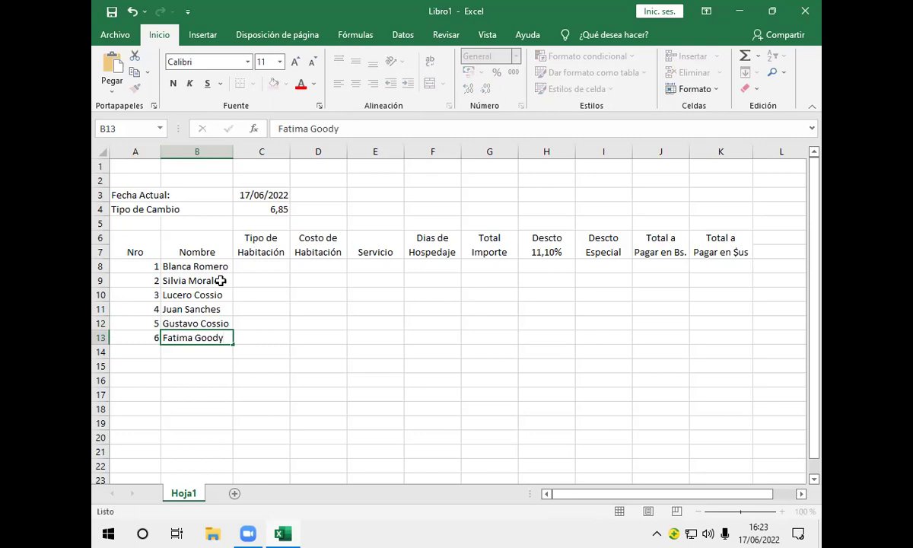
key(Right)
key(Up)
key(Up)
key(Up)
key(Up)
key(Up)
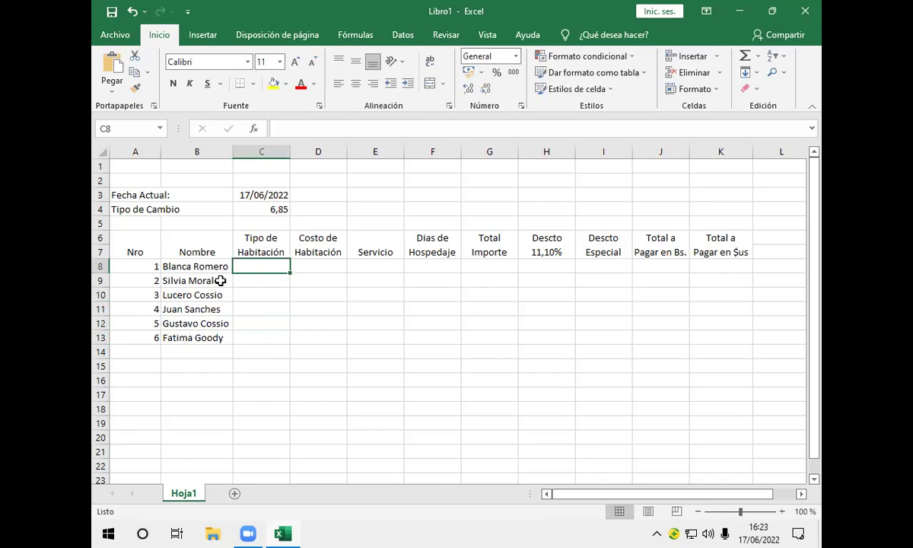
Enter Doble, Suite, Simple, Matrimonial, Suite, Doble in C8:C13, accepting AutoComplete for the last two
text(Dob)
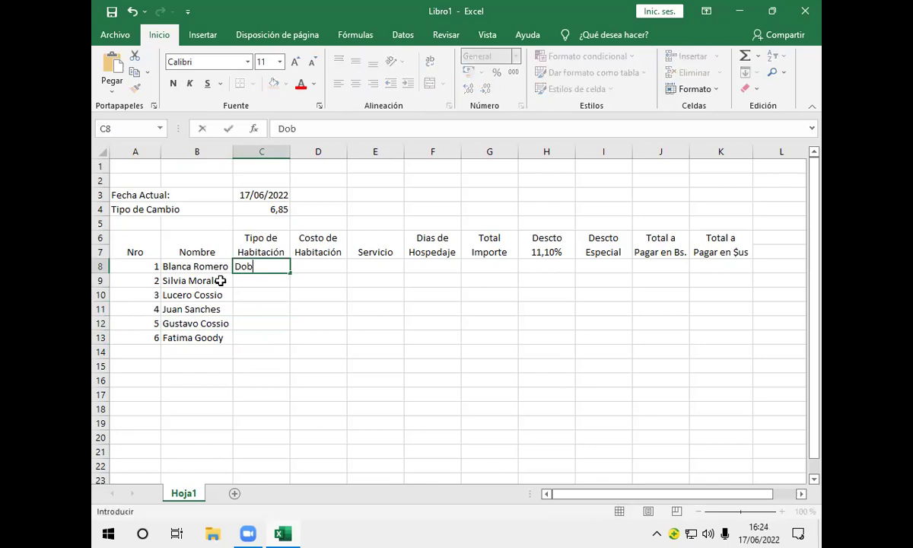
text(le)
key(Return)
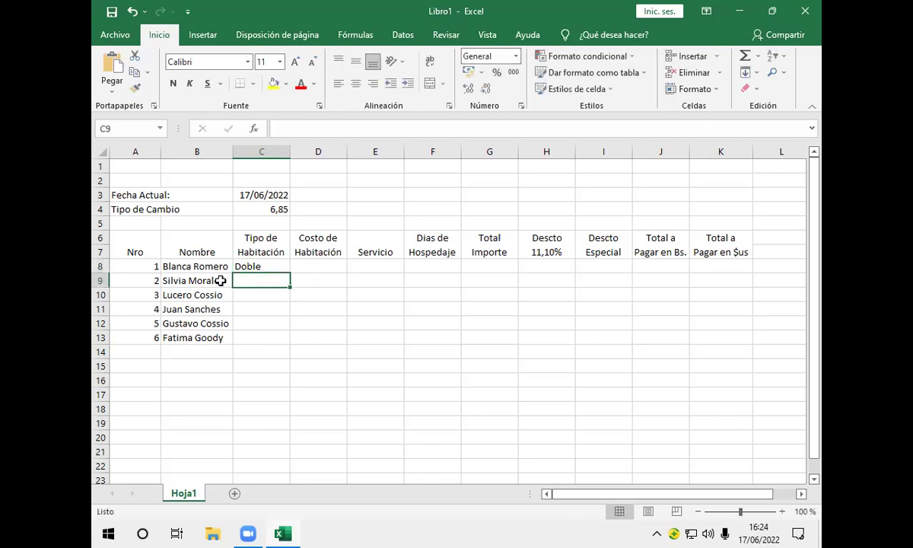
text(Suite)
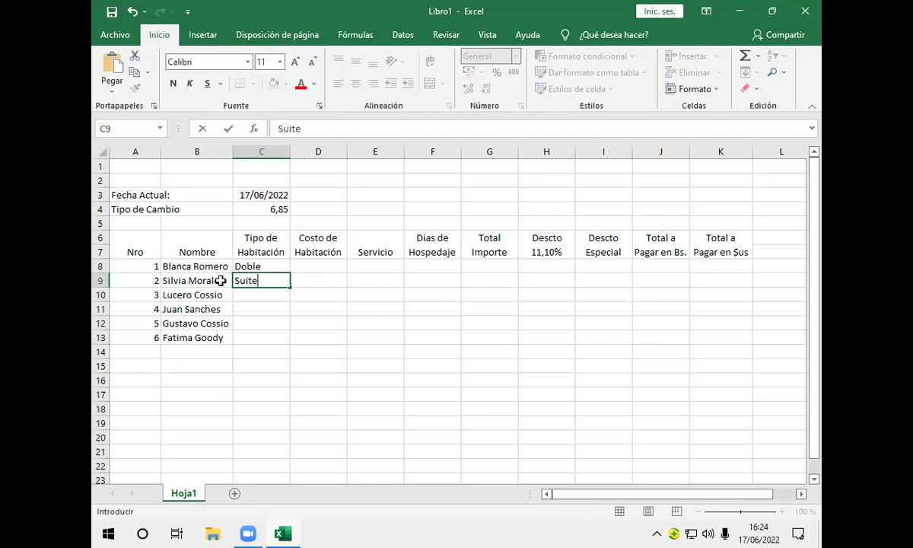
key(Return)
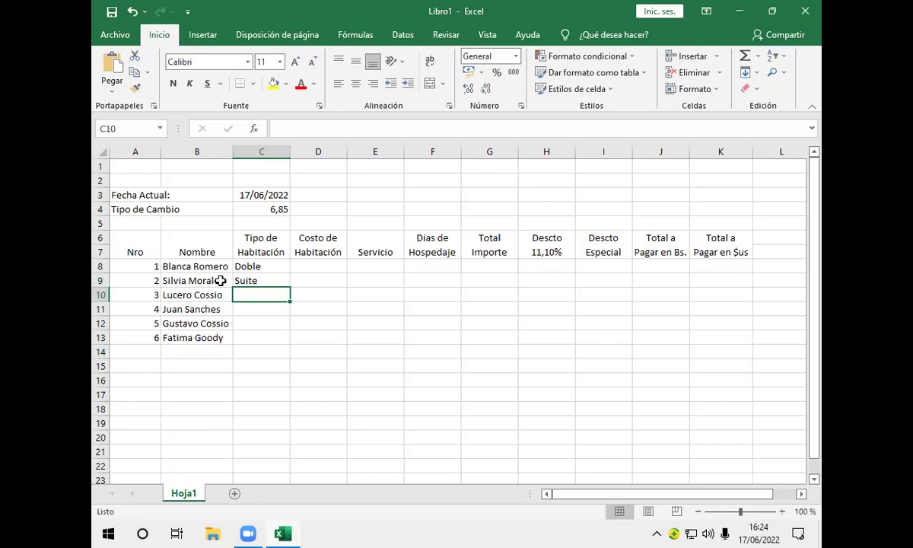
text(Simple)
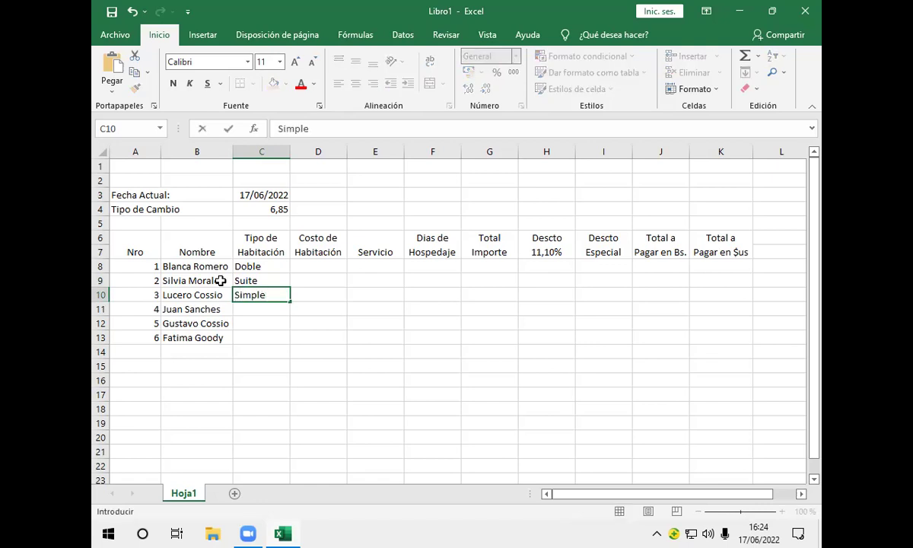
key(Return)
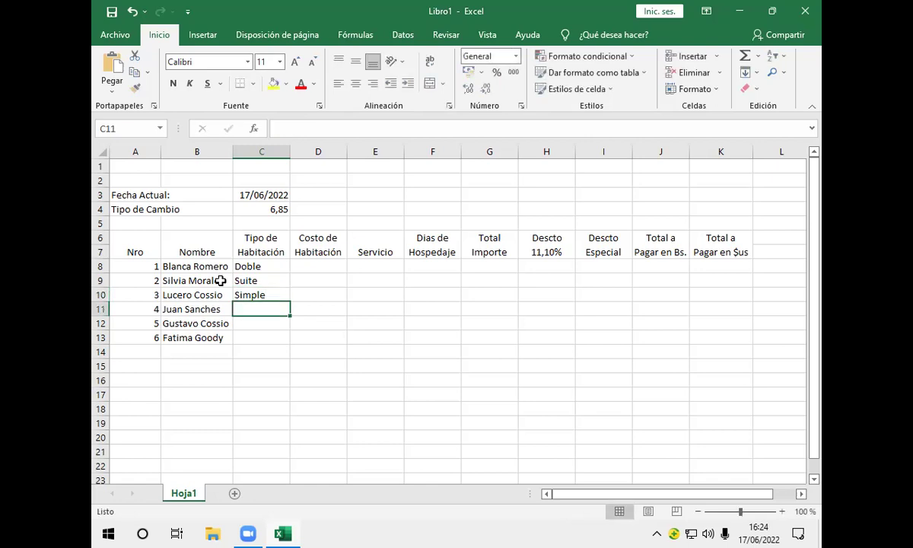
text(Matrimonial)
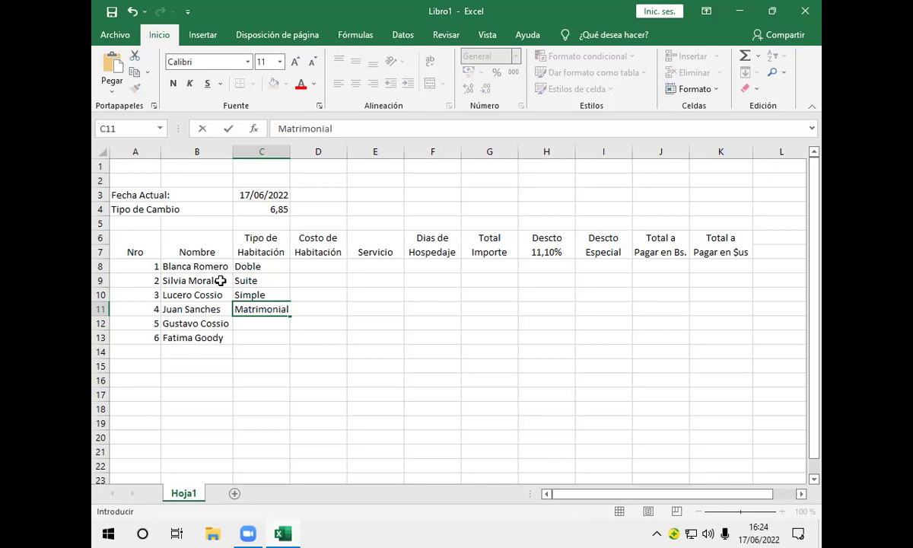
key(Return)
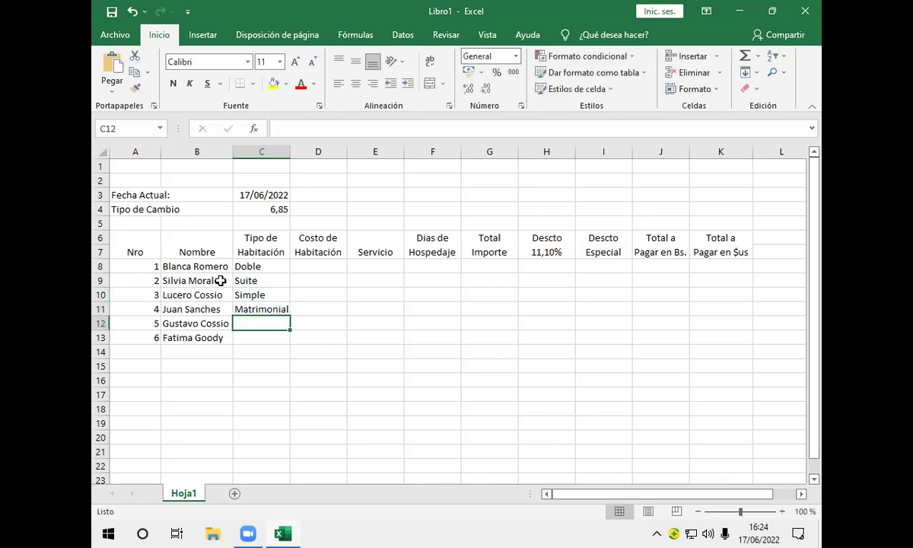
text(Su)
key(Return)
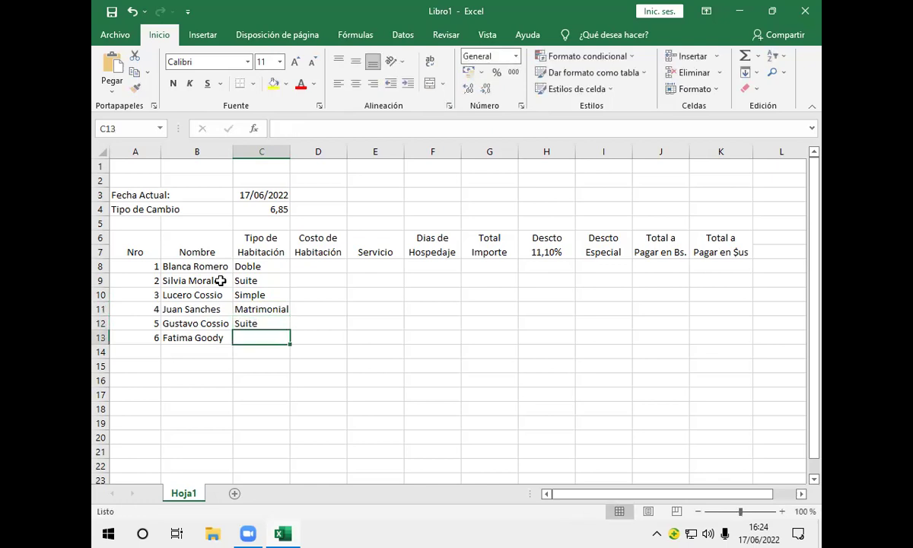
text(D)
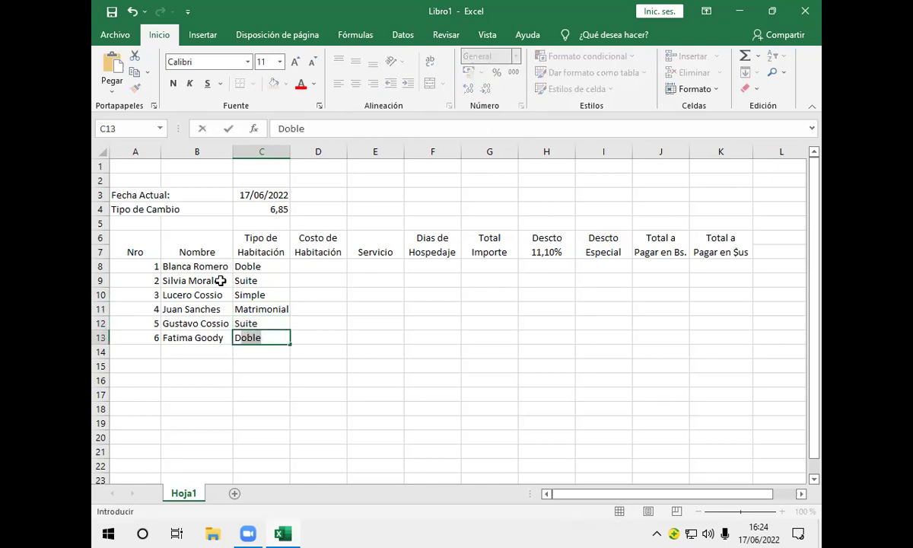
key(Return)
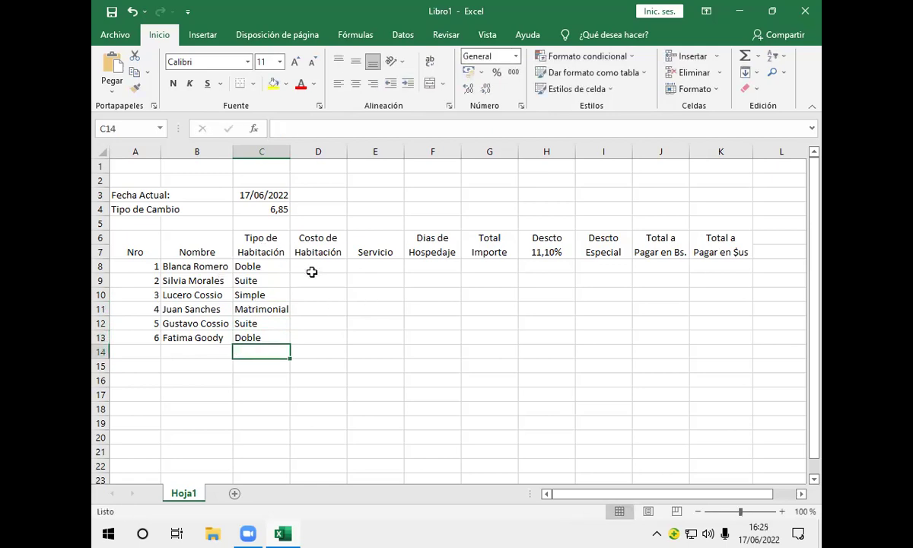
Enter Desayuno, Almuerzo and Refrigerio in cells E8:E10 of the Servicio column
click(311, 272)
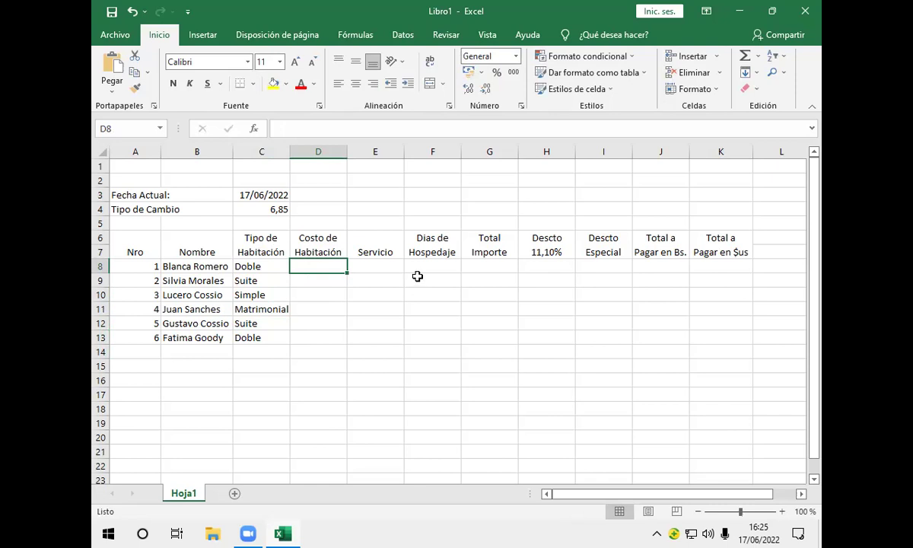
click(388, 265)
text(D)
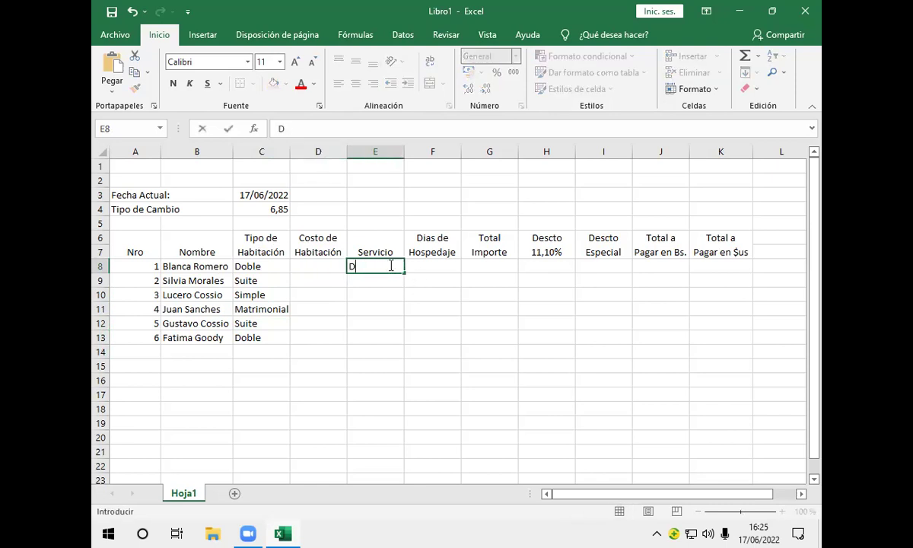
text(esayuno)
key(Return)
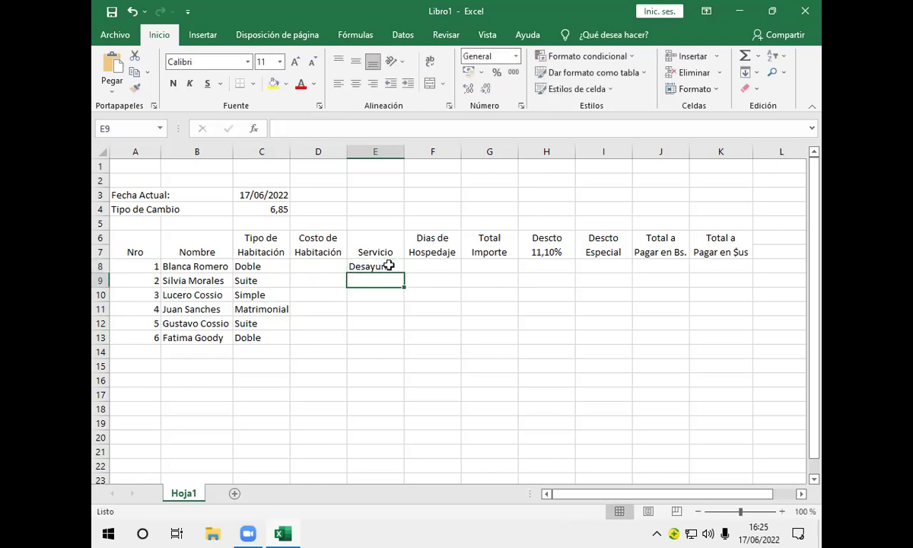
text(A)
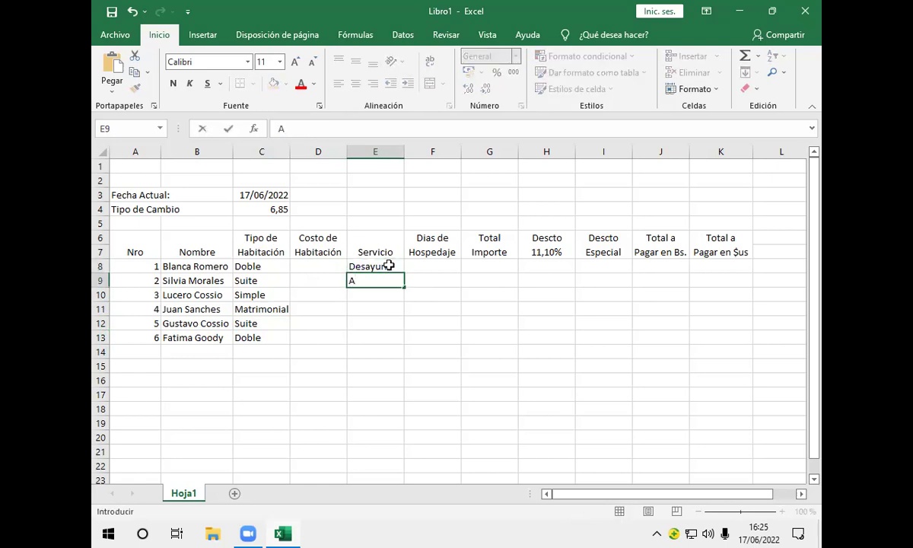
text(lmuerzo)
key(Return)
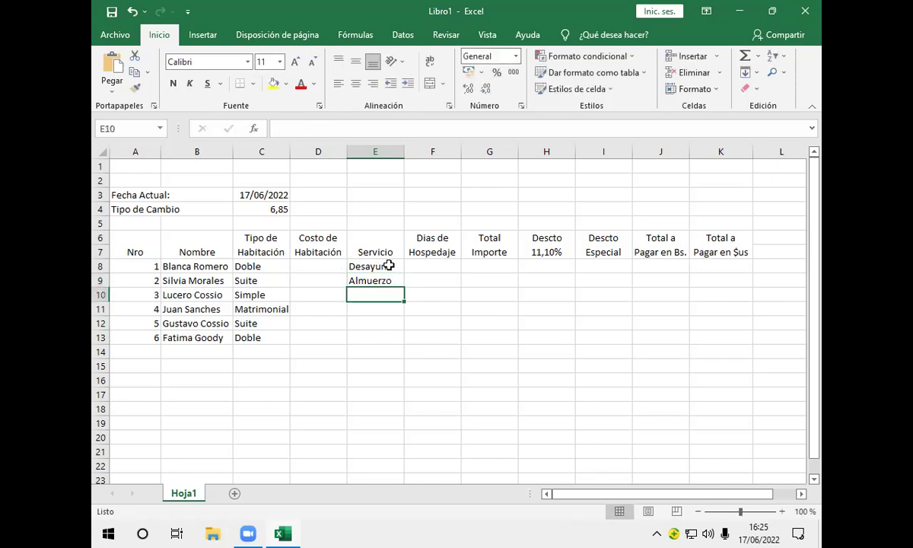
text(Re)
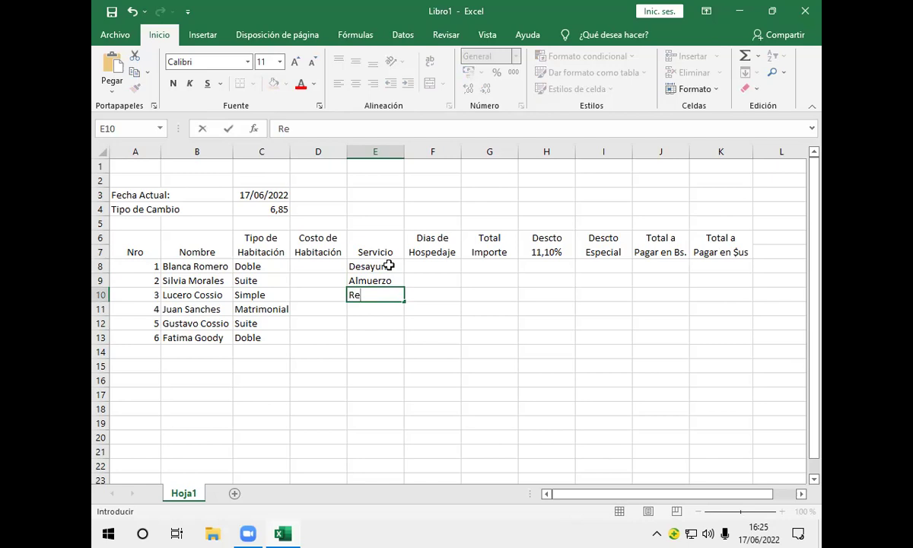
text(frigerio)
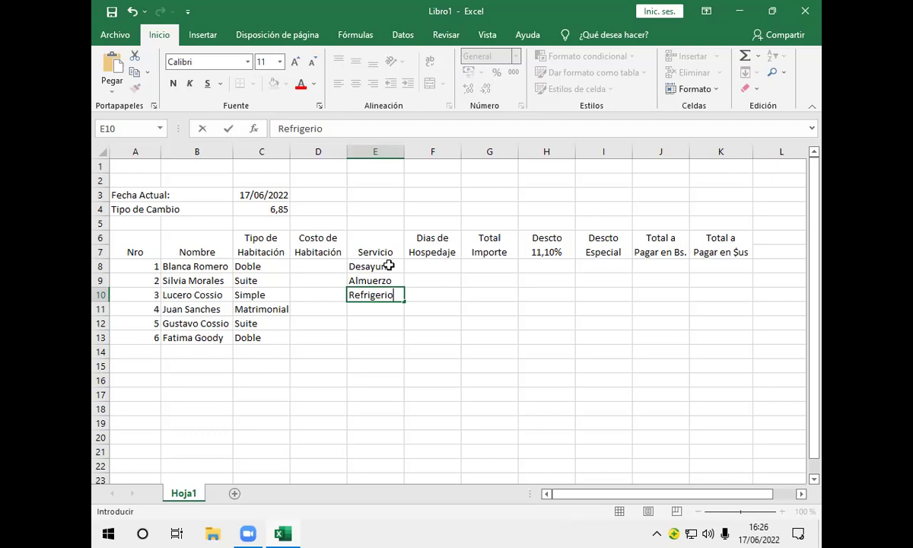
Enter Cena, Cena and Refrigerio in cells E11:E13 for guests 4 to 6
click(282, 191)
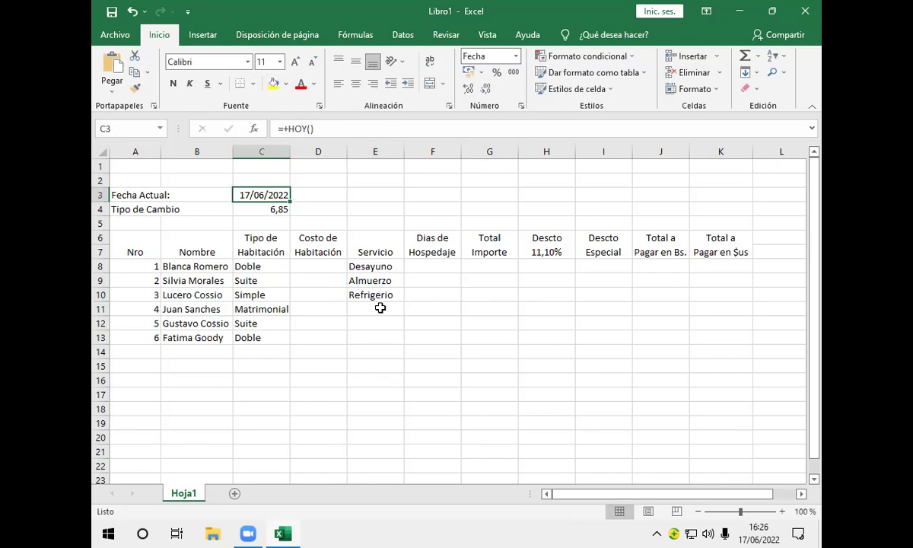
click(379, 308)
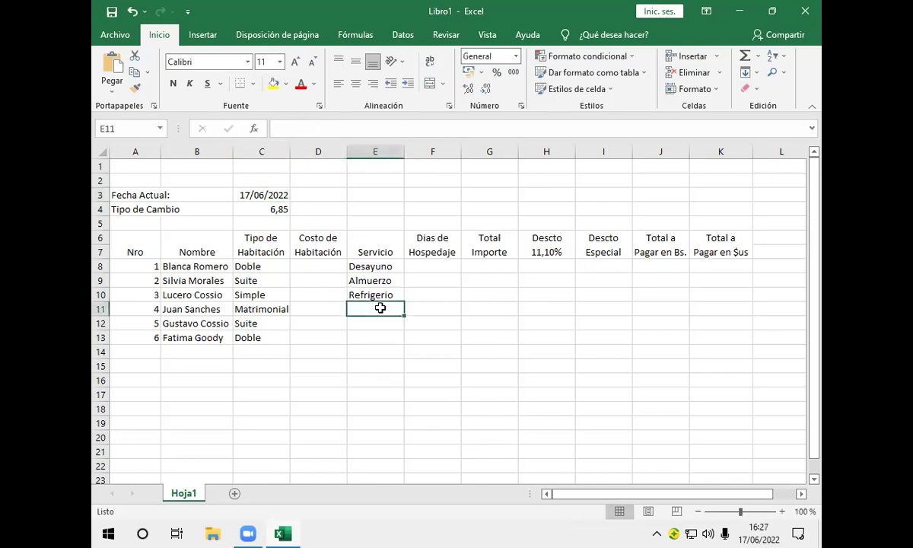
text(Cena)
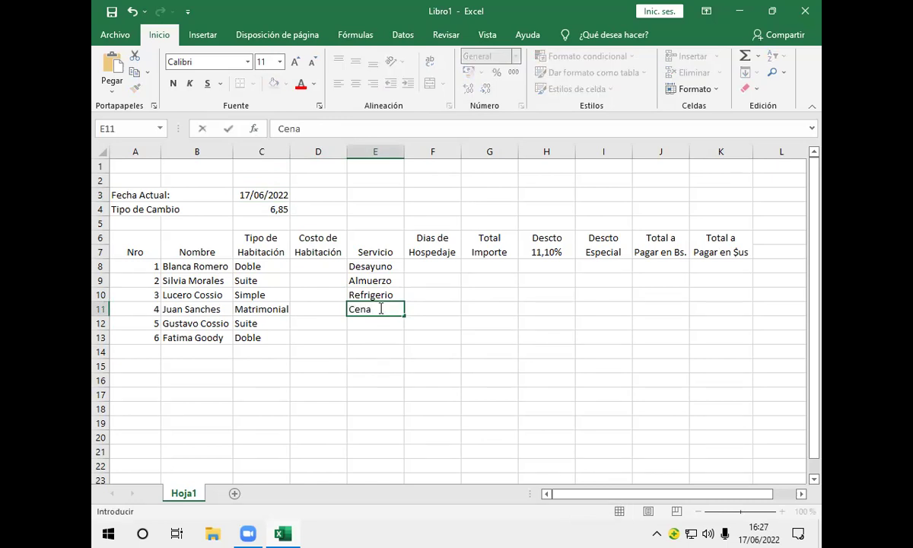
key(Return)
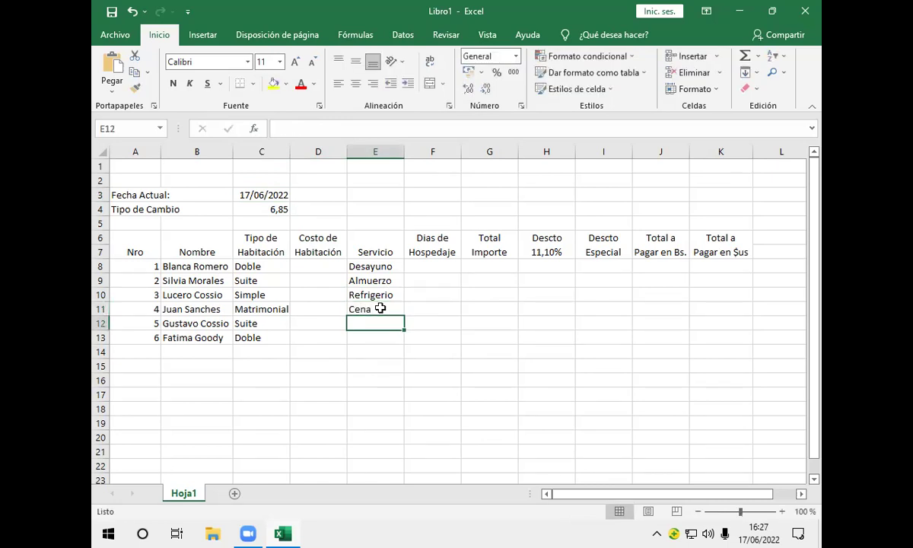
text(Cena)
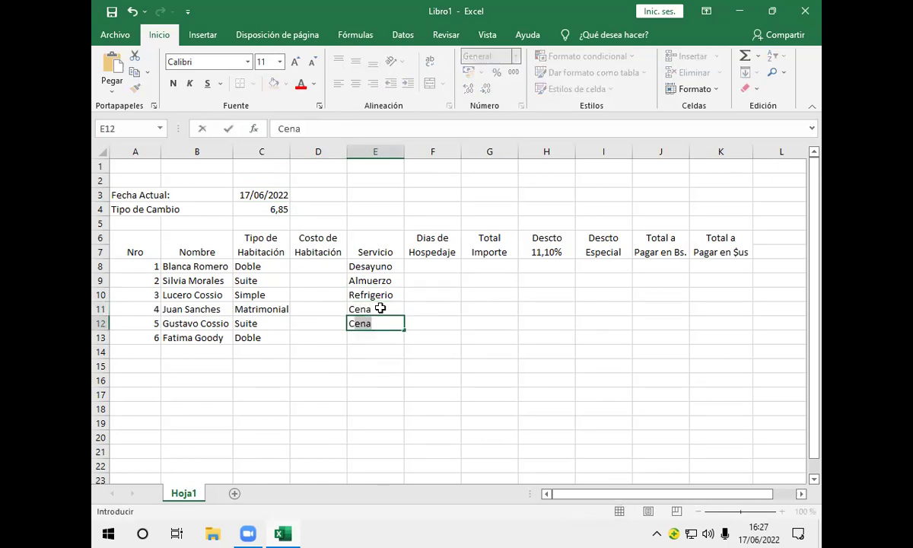
key(Return)
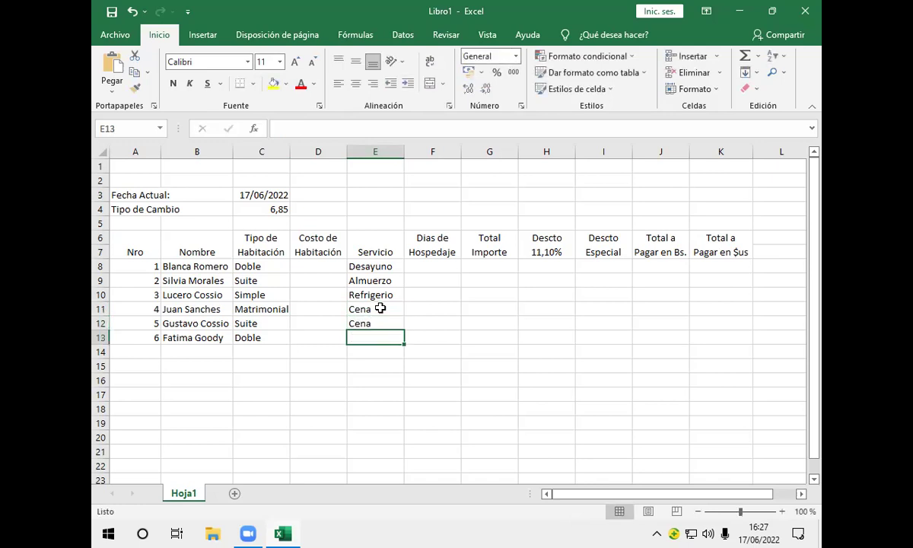
text(Refrigerio)
key(Return)
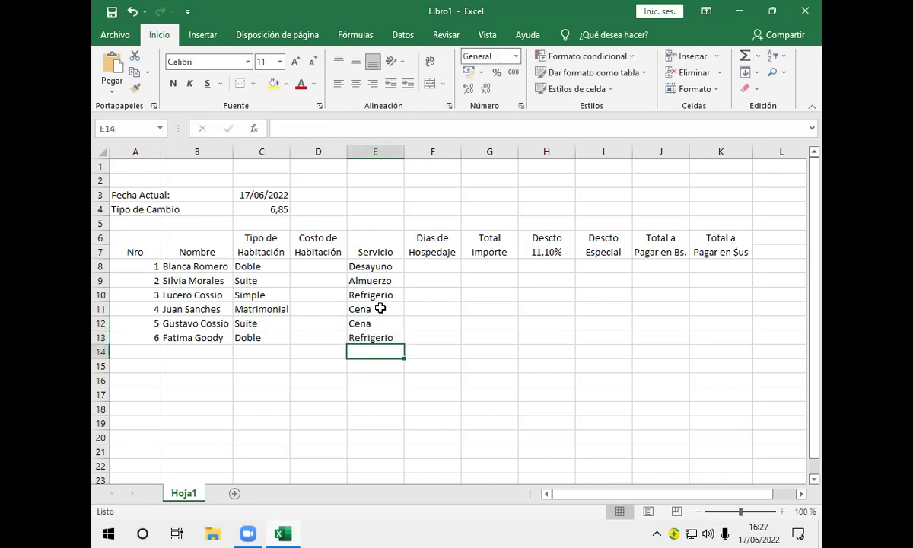
click(452, 267)
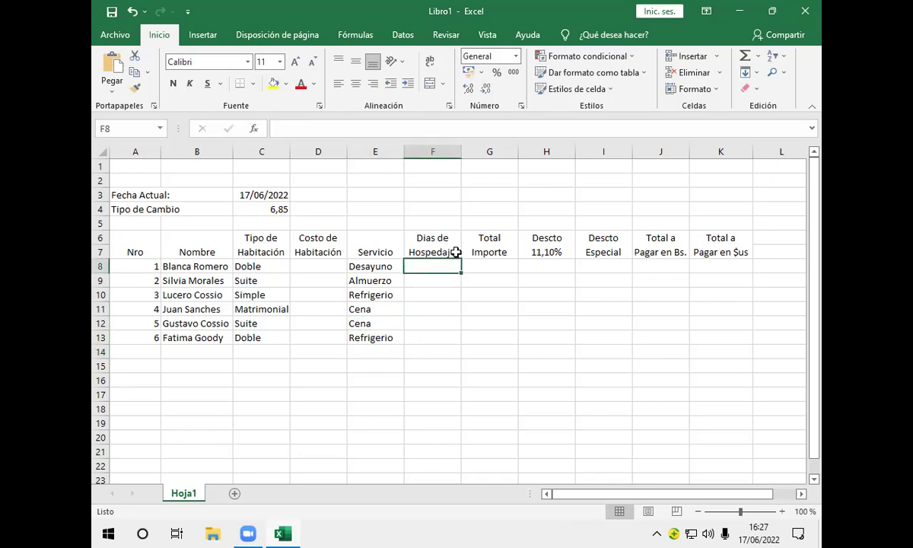
Type the stay lengths 2, 5, 1, 7, 8 and 4 days into F8:F13
text(2)
key(Return)
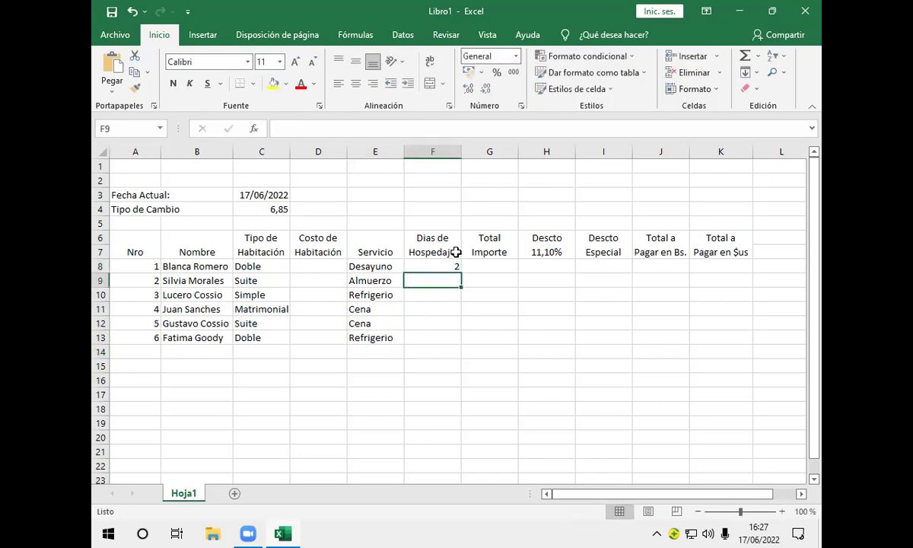
text(5)
key(Return)
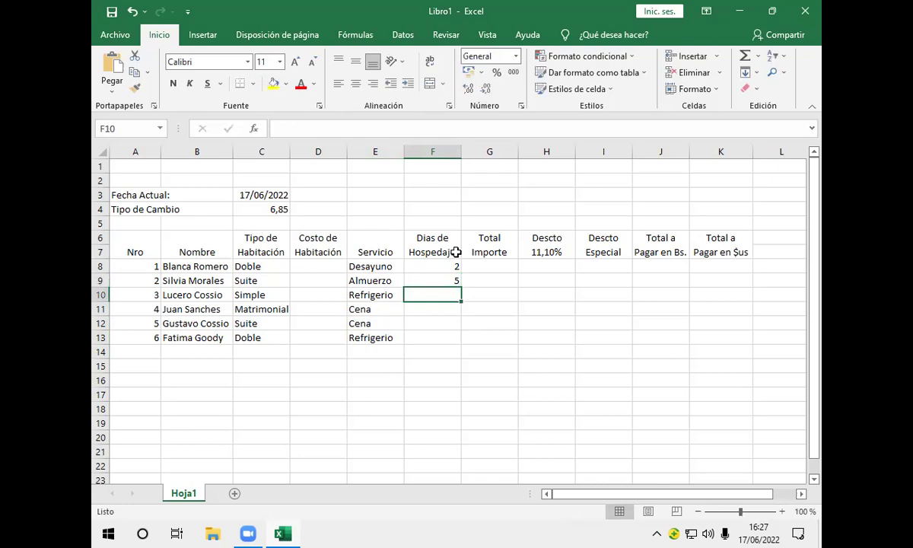
text(1)
key(Return)
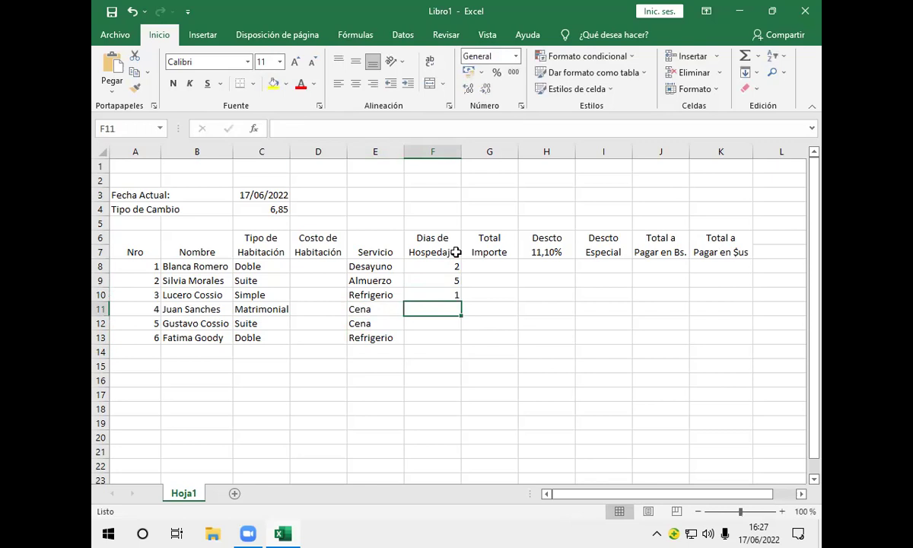
text(7)
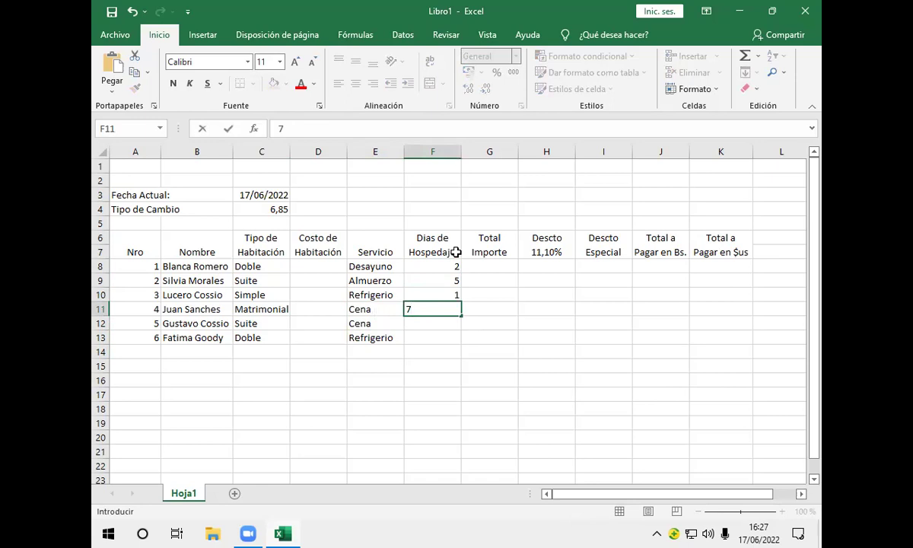
key(Return)
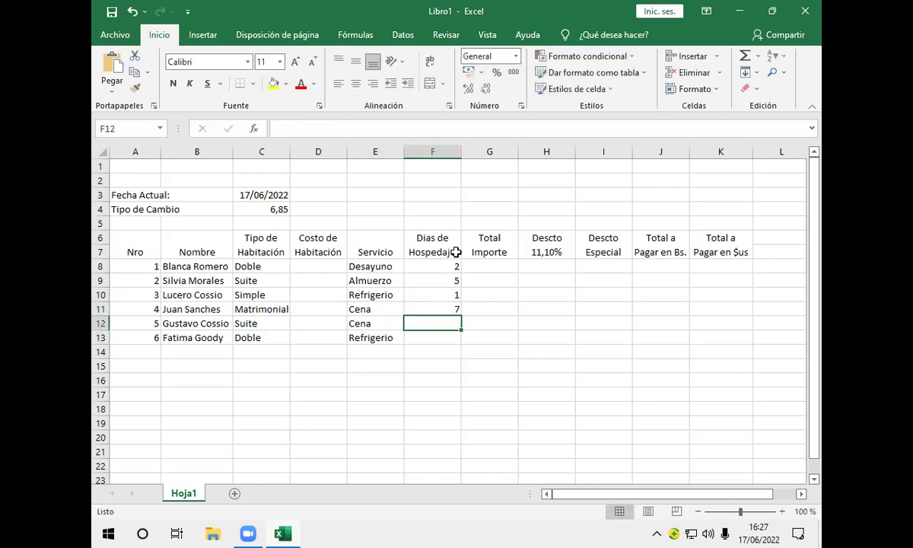
text(8)
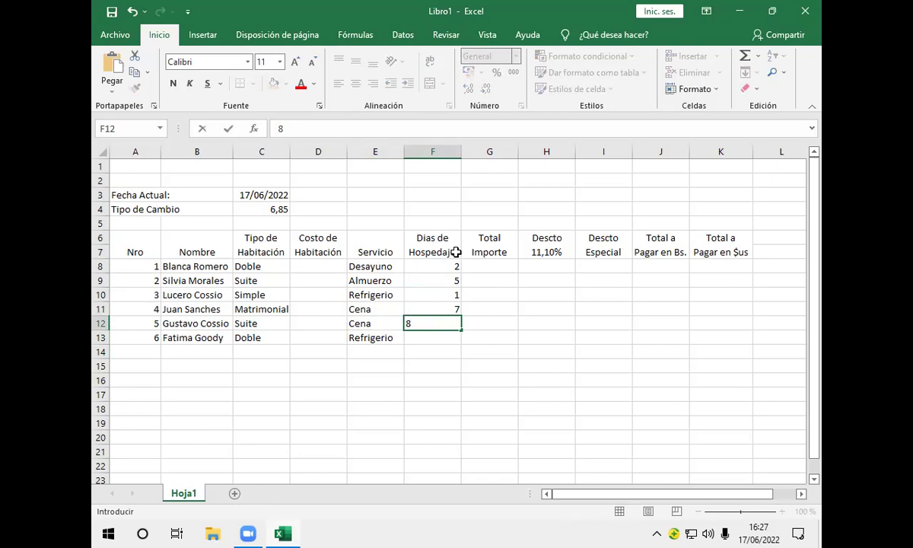
key(Return)
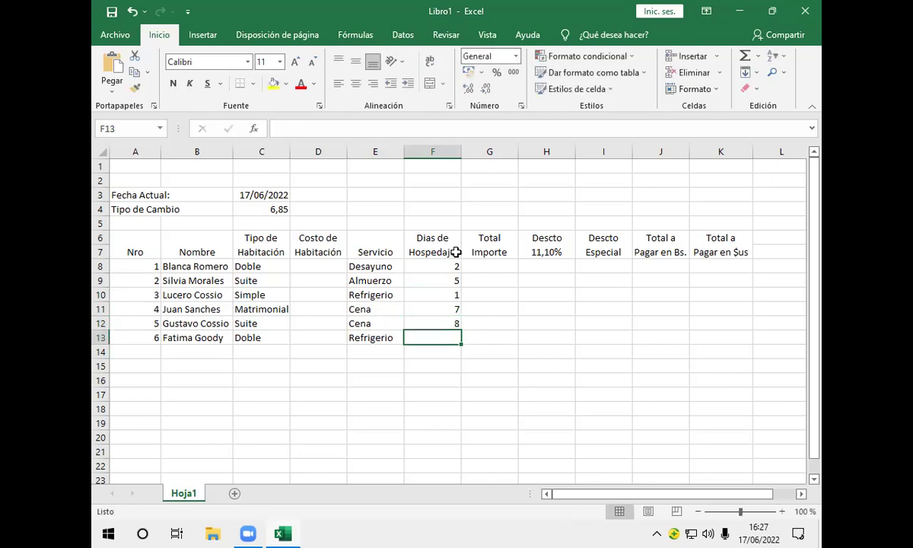
text(4)
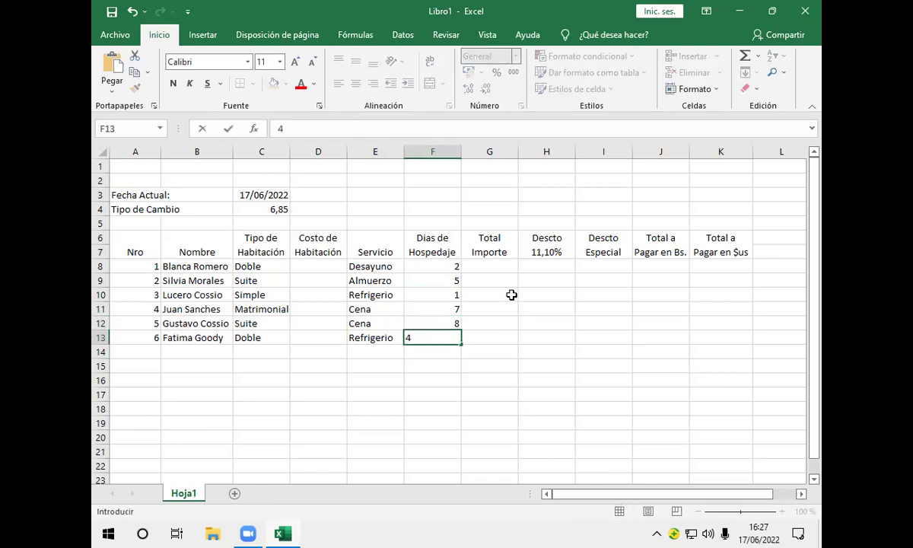
click(501, 272)
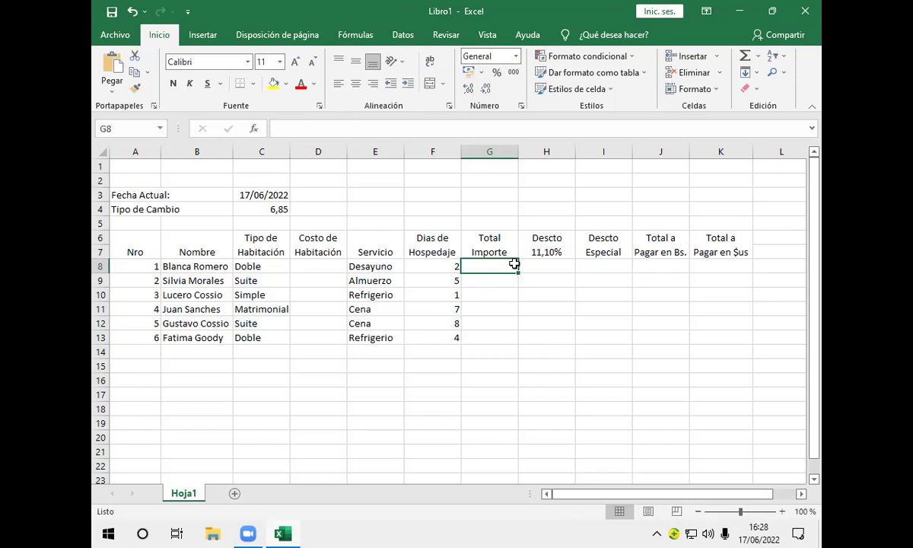
click(264, 193)
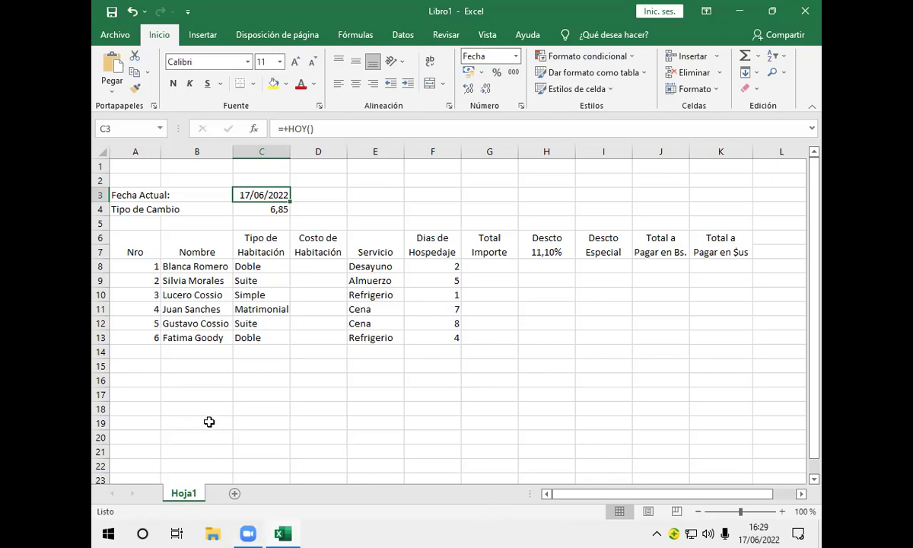
click(156, 366)
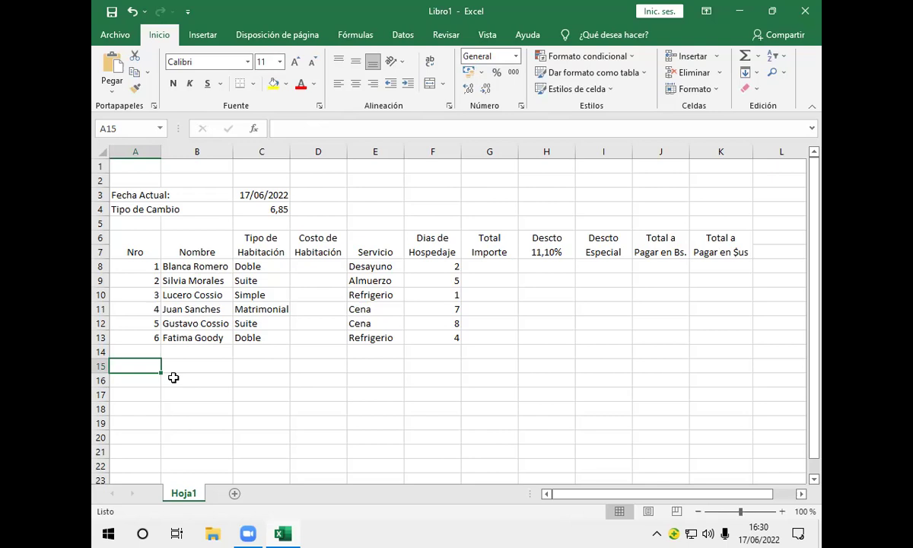
Merge and centre A15:B15 and label it 'Total Pagado Máximo'
drag(159, 364, 202, 371)
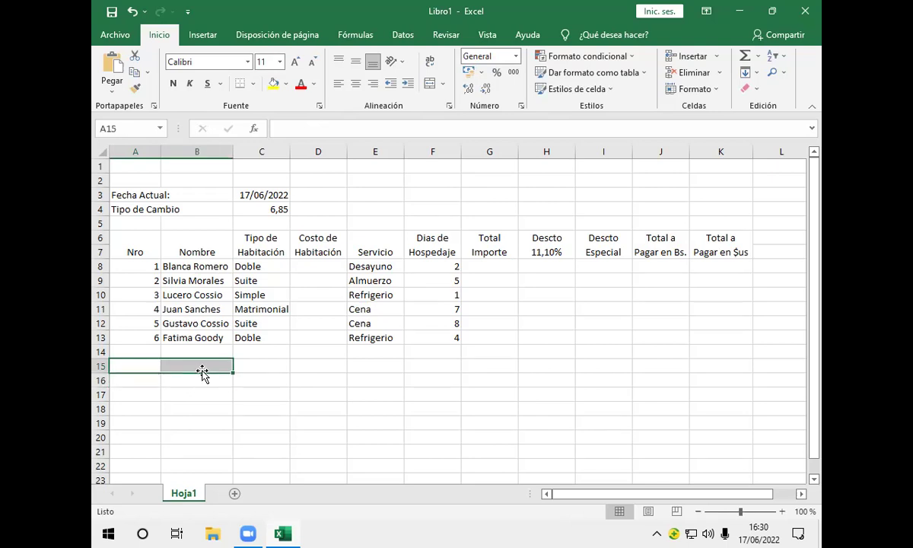
click(430, 84)
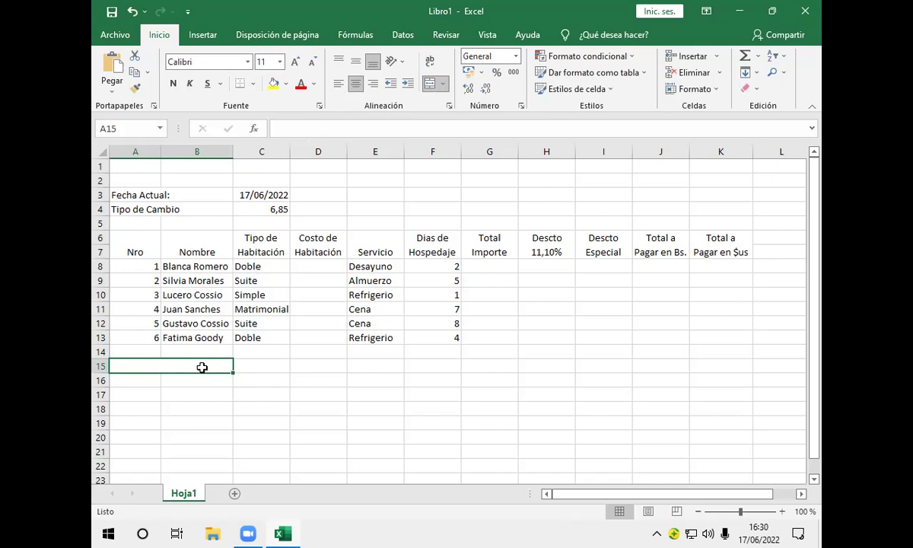
text(Total P)
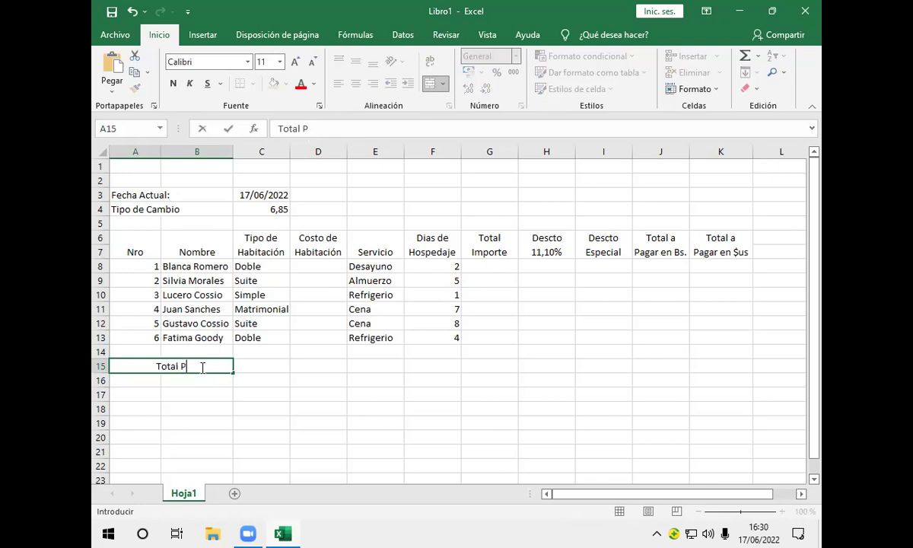
text(agado M)
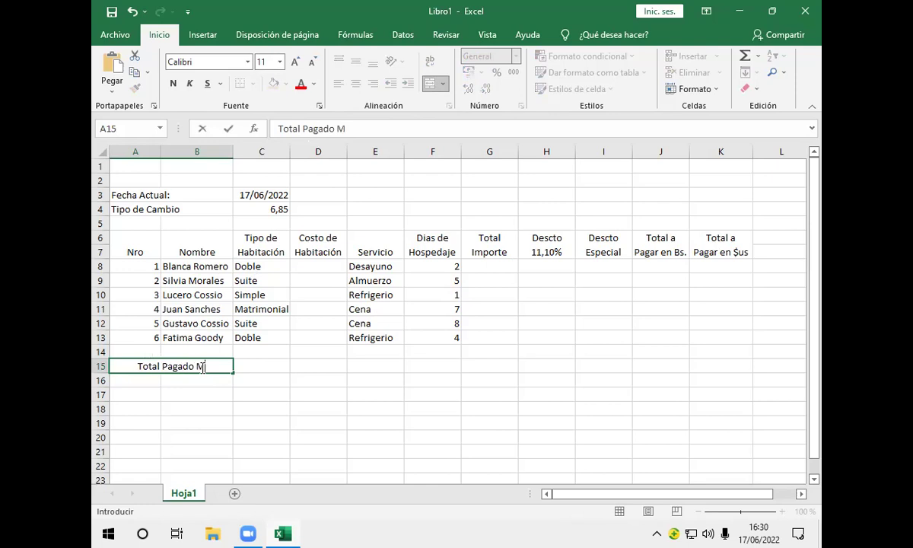
text(a)
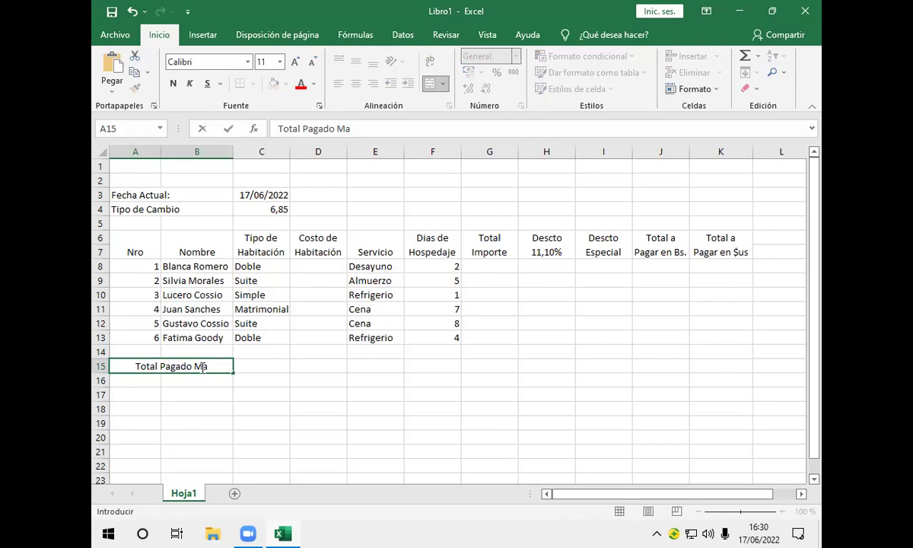
text(x)
key(BackSpace)
key(BackSpace)
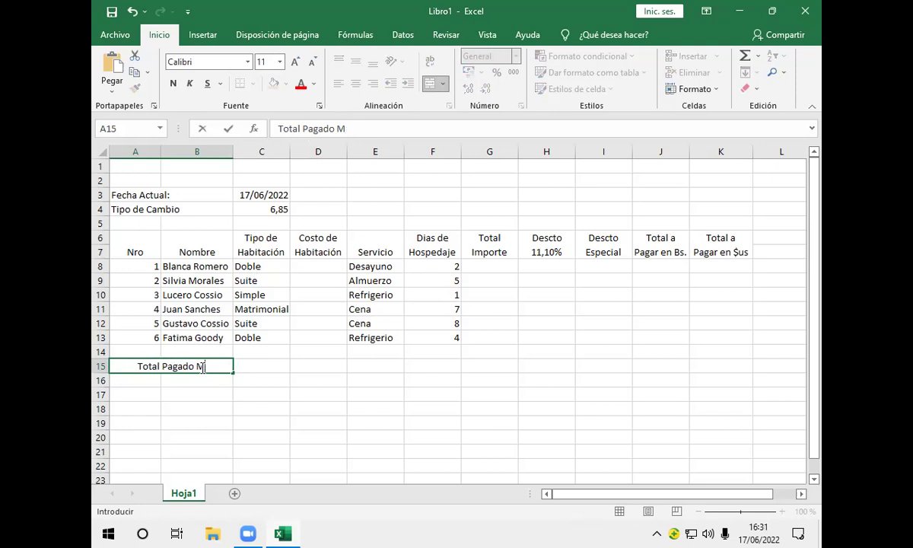
text(áximo)
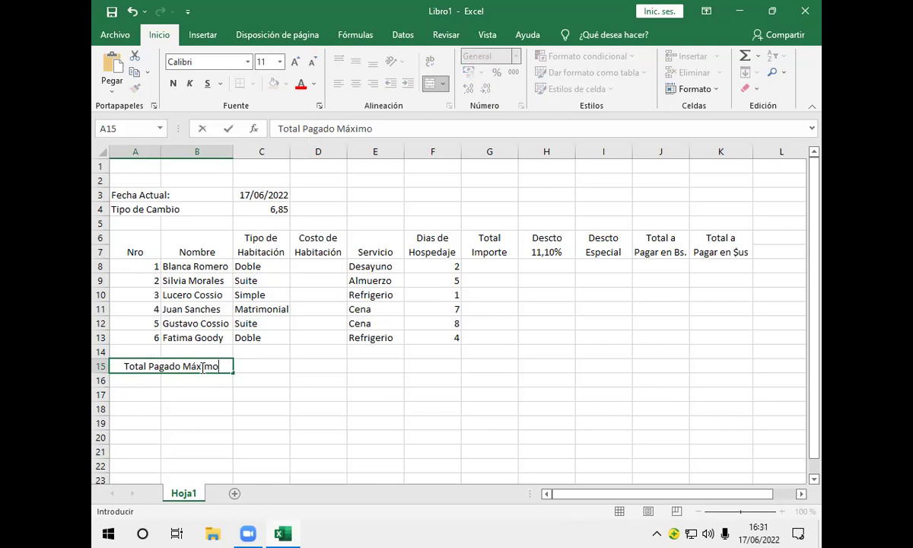
click(150, 381)
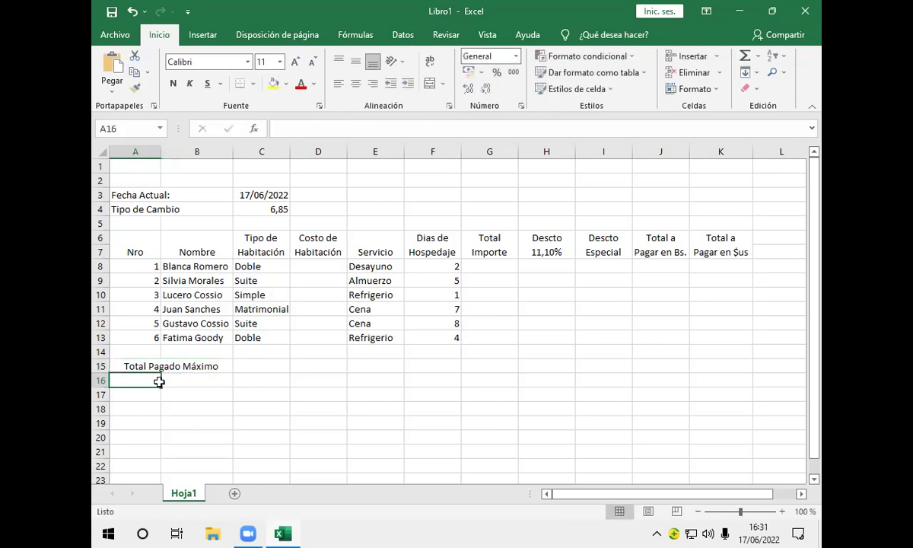
Merge A16:B16 and enter the label 'Total Pagado Mínimo', fixing the accent on 'Mínimo'
drag(158, 381, 193, 385)
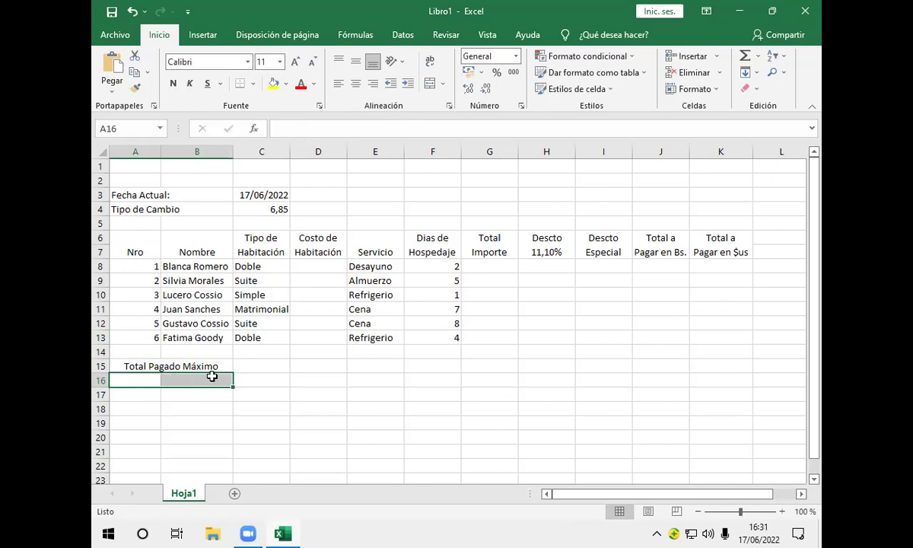
click(431, 90)
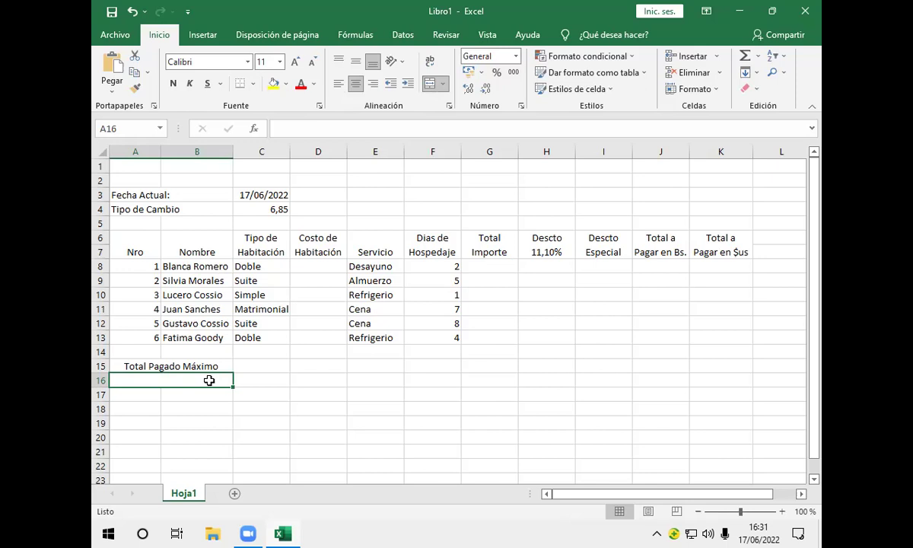
text(Total)
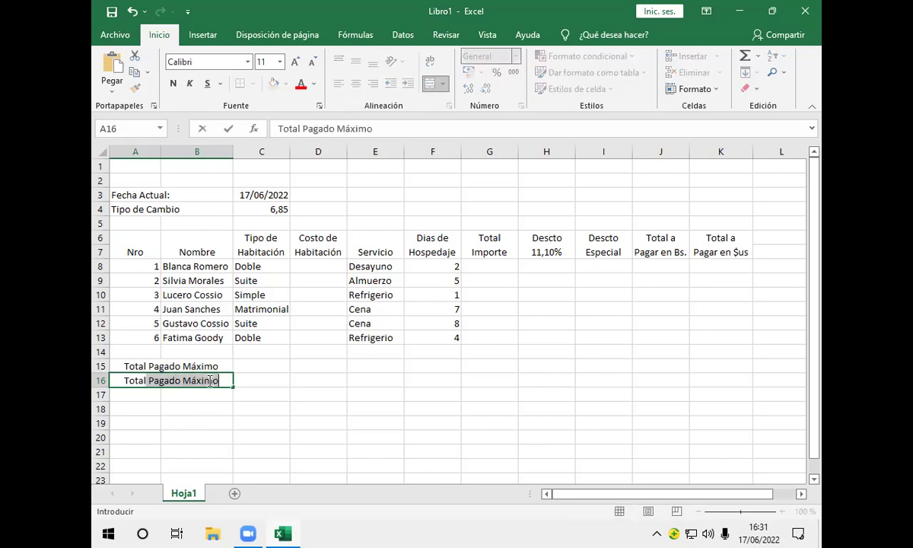
text( Pagado )
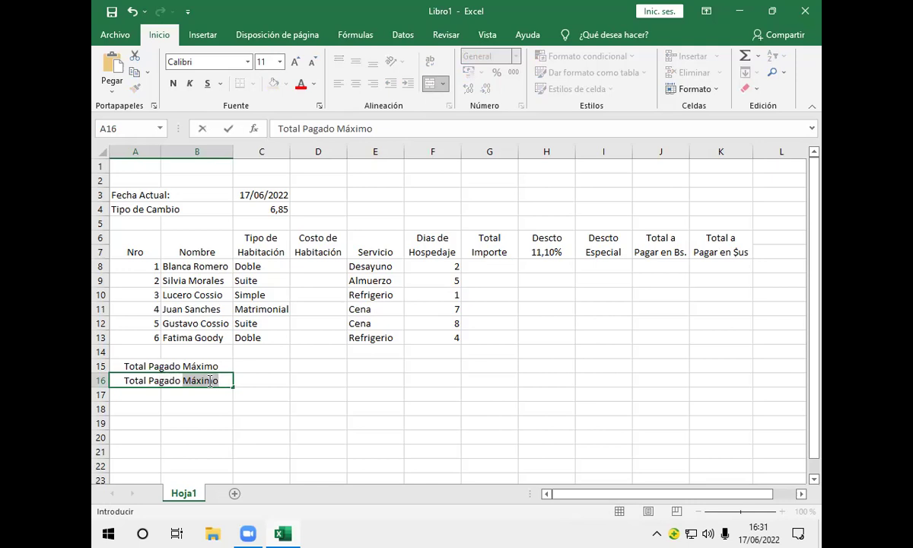
text(Minimo)
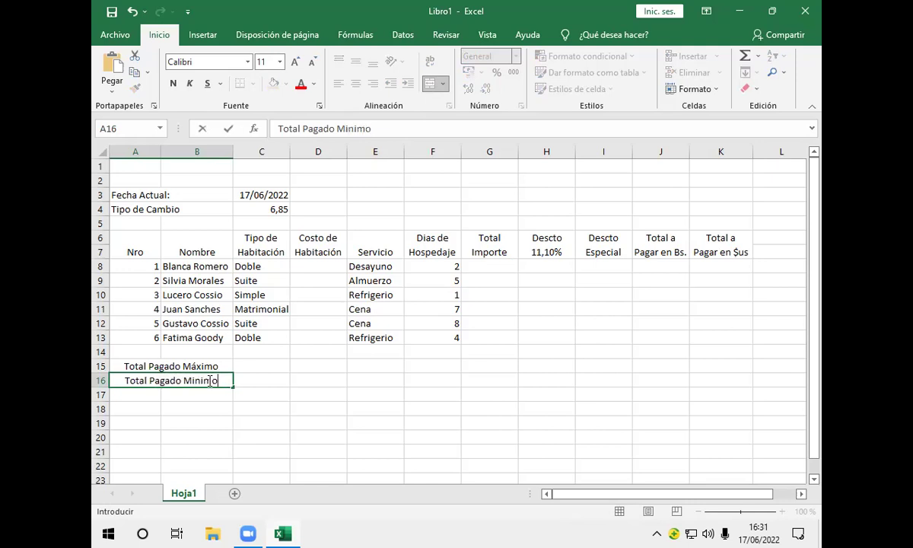
key(BackSpace)
key(BackSpace)
key(BackSpace)
key(BackSpace)
key(BackSpace)
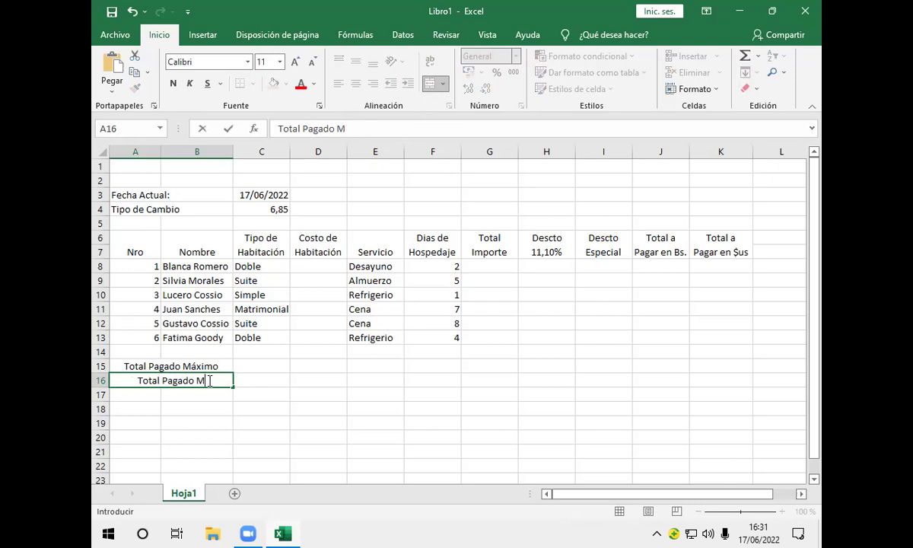
text(ínimo)
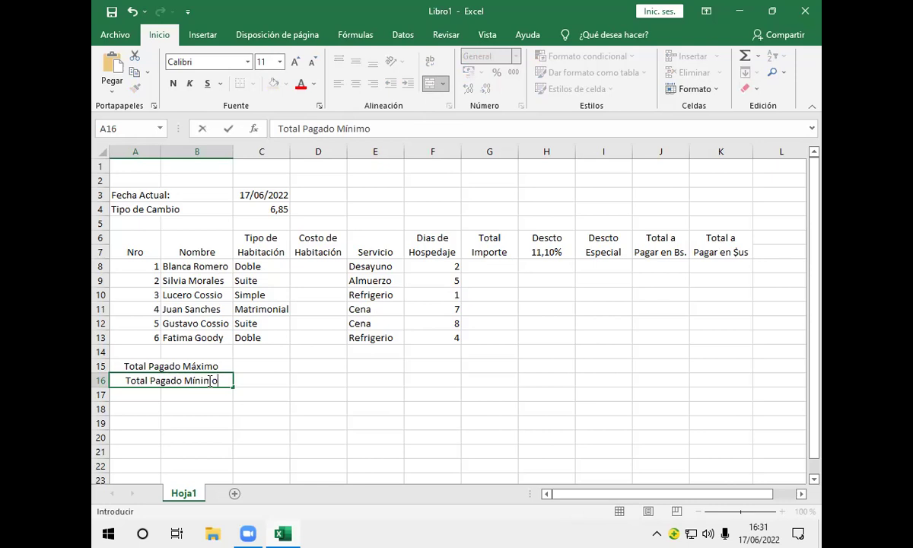
key(Return)
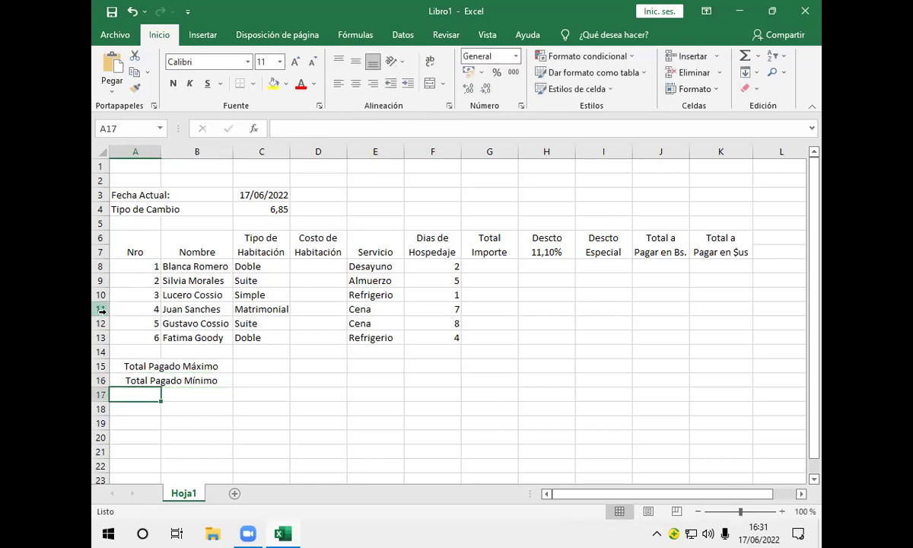
Merge A17:B17 into one centred cell labelled 'Sumatoria de Pago'
drag(135, 395, 200, 401)
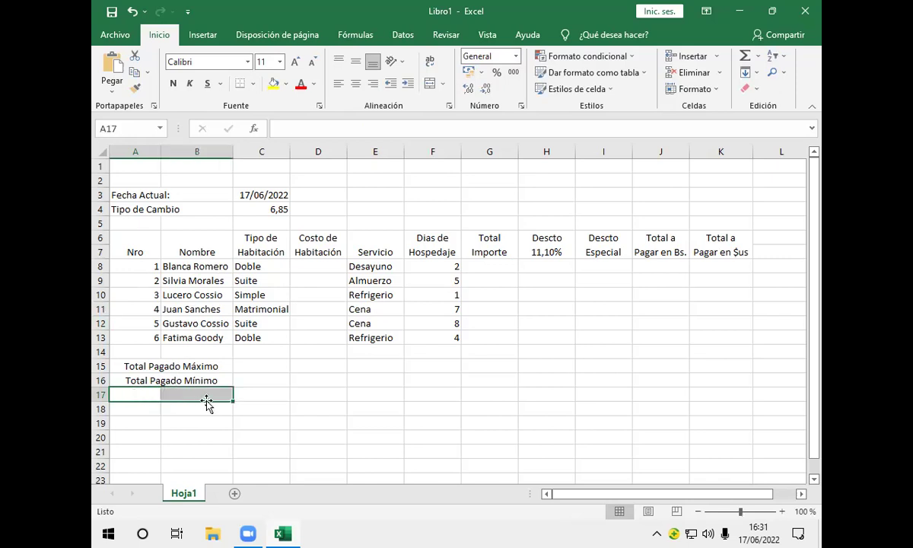
click(430, 85)
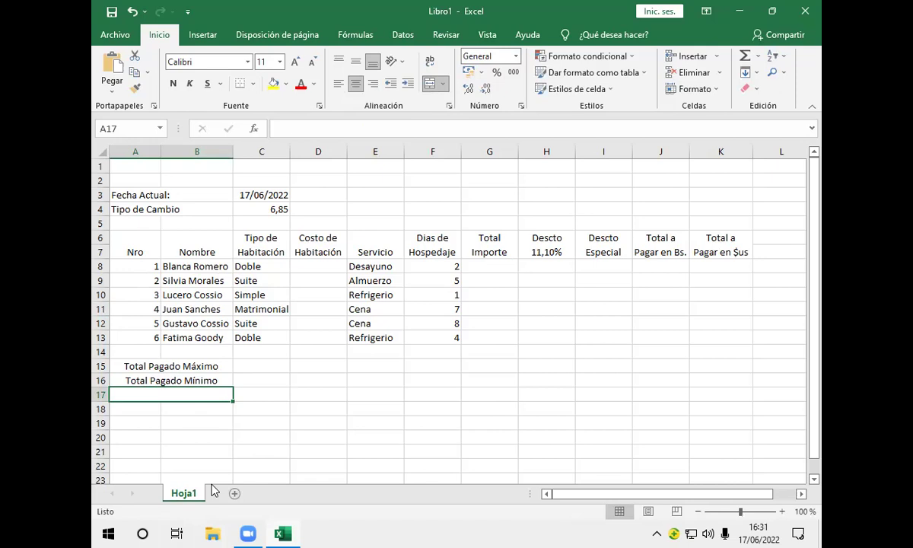
text(Sumatoria)
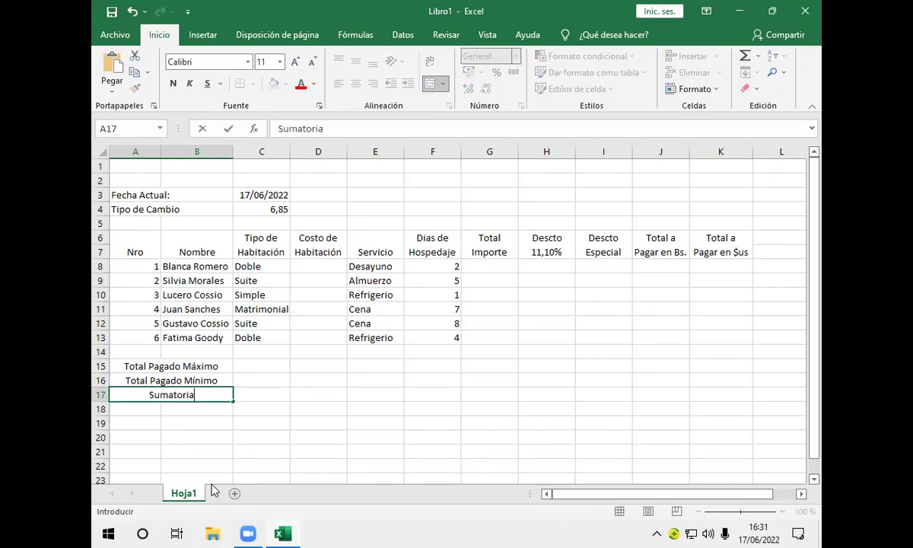
text( de Pago)
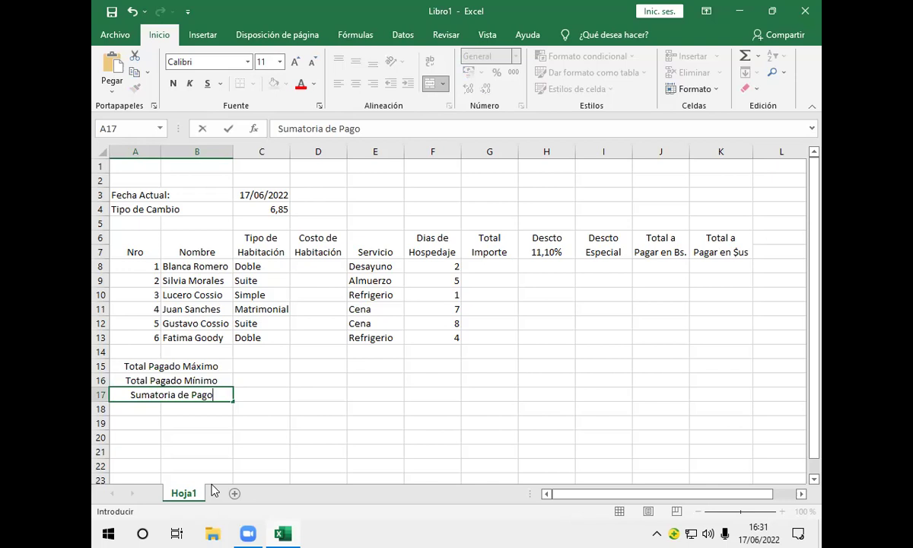
key(Return)
Merge A18:B18 into one centred cell labelled 'Nº de Clientes'
drag(135, 408, 190, 409)
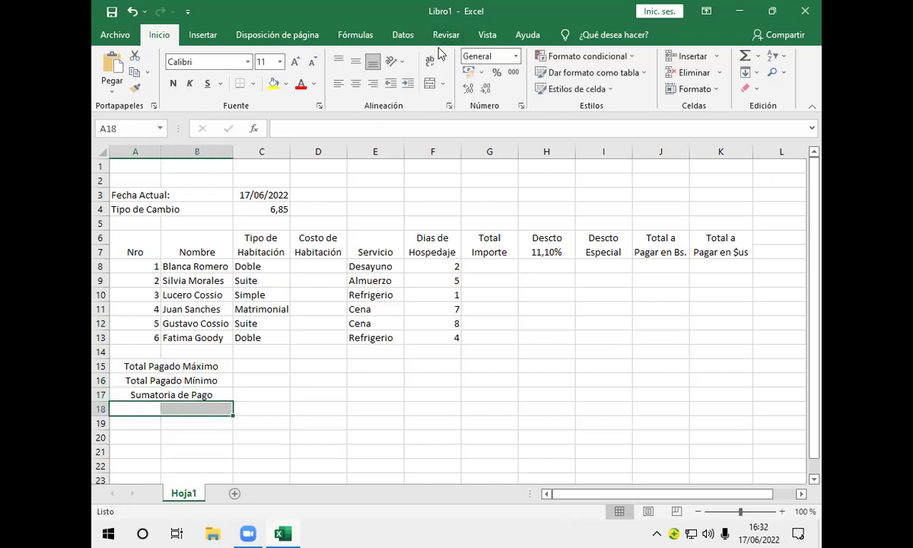
click(430, 84)
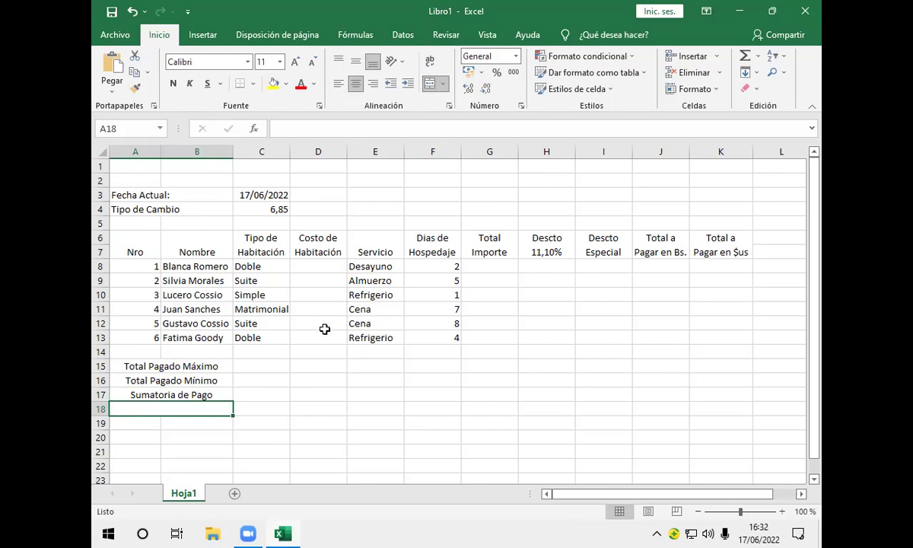
text(N)
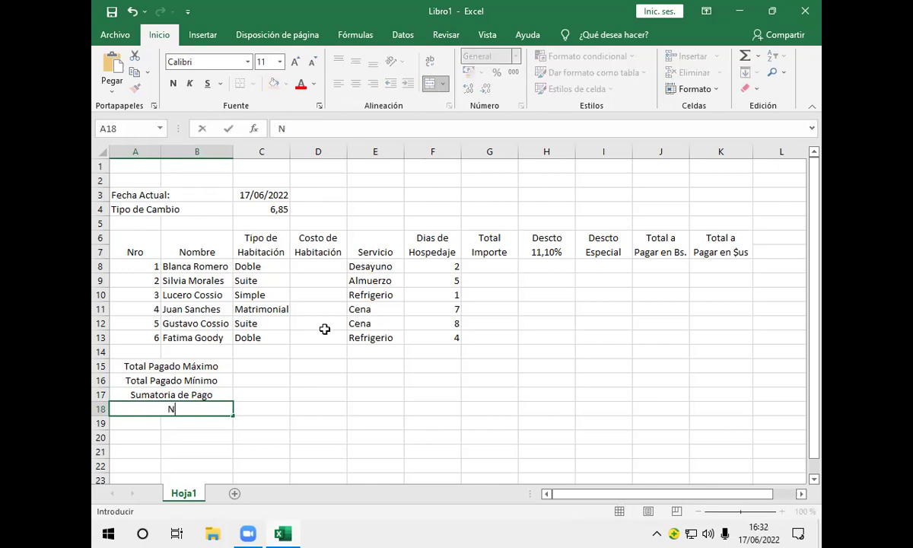
text(º de Clientes)
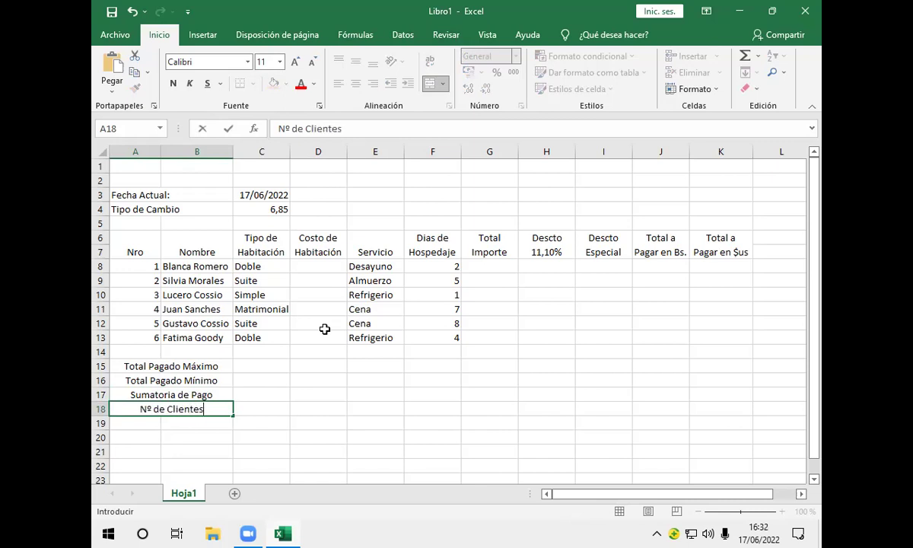
click(249, 367)
Revisit the Total Pagado Máximo cell, then select D8 for the first room cost
click(220, 368)
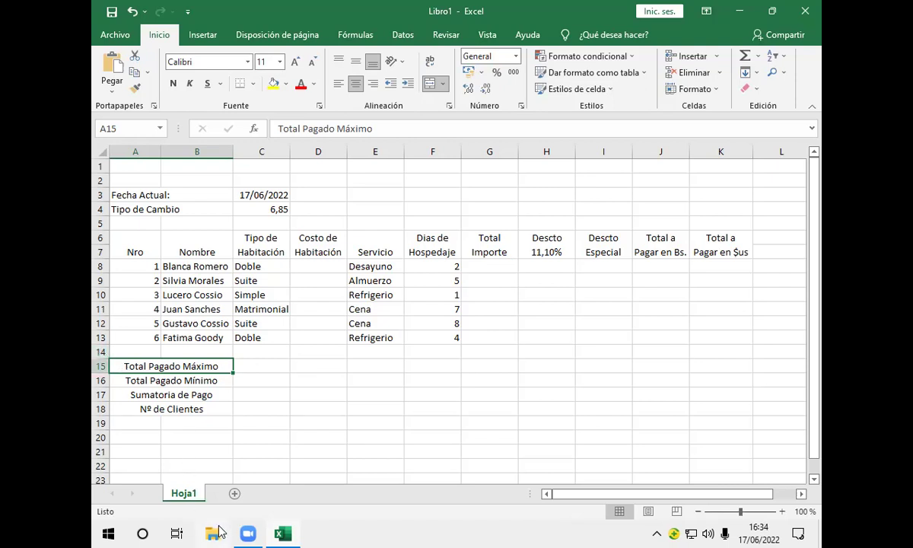
mouse_move(242, 533)
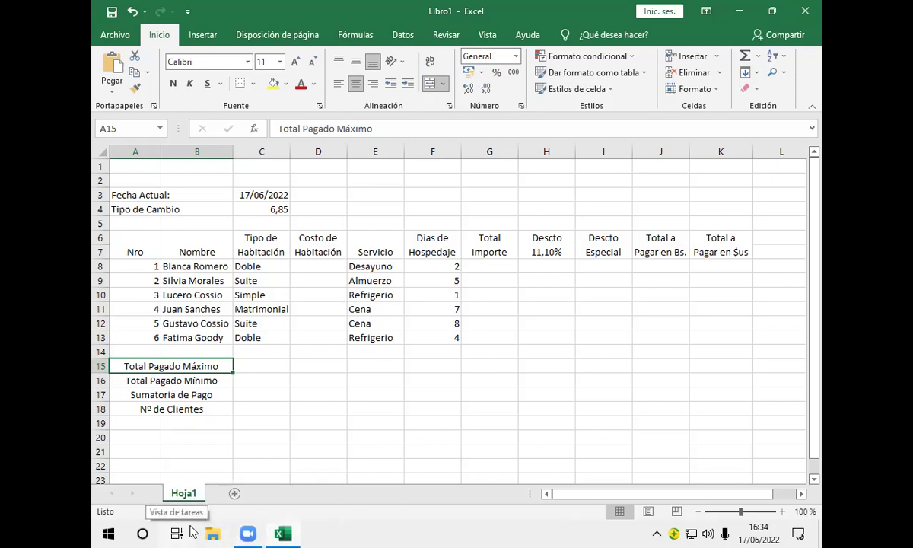
drag(310, 266, 321, 269)
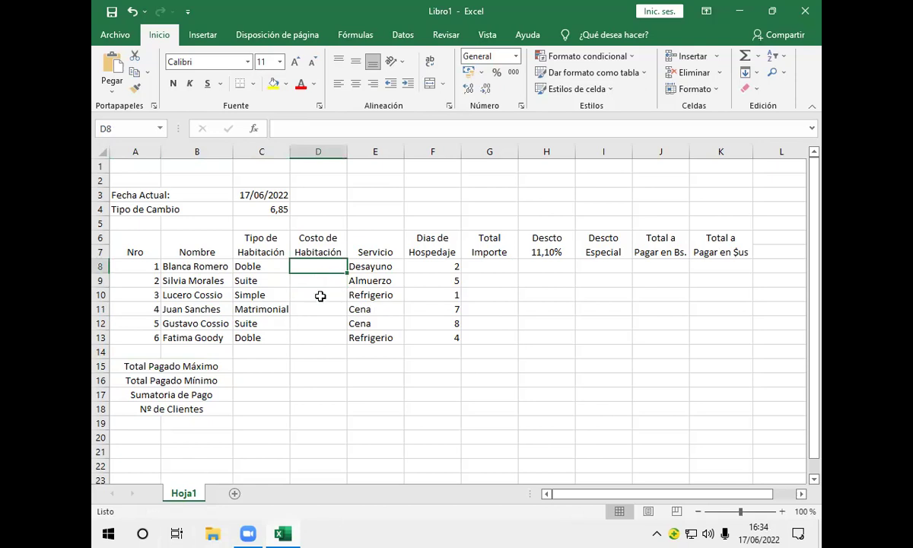
Start a formula in D8 as =C8, referencing the first guest's room type
click(279, 267)
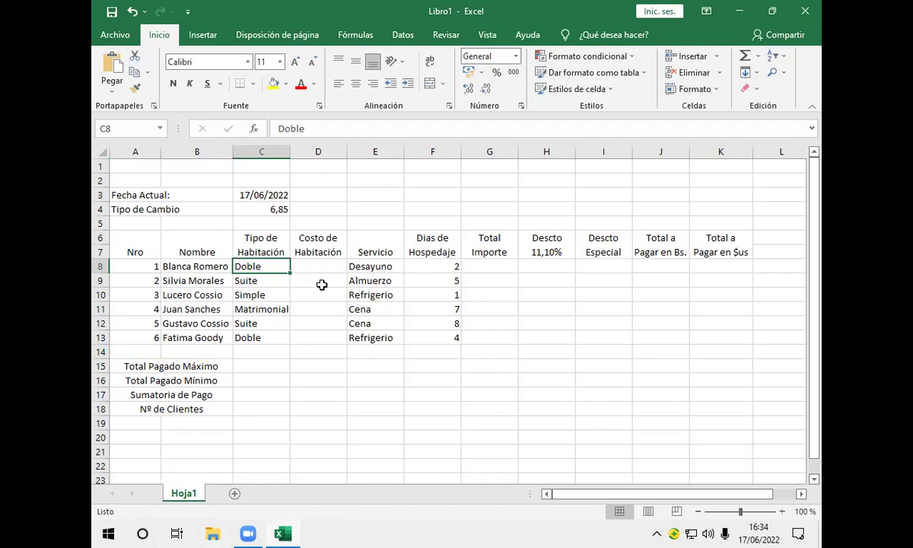
click(312, 266)
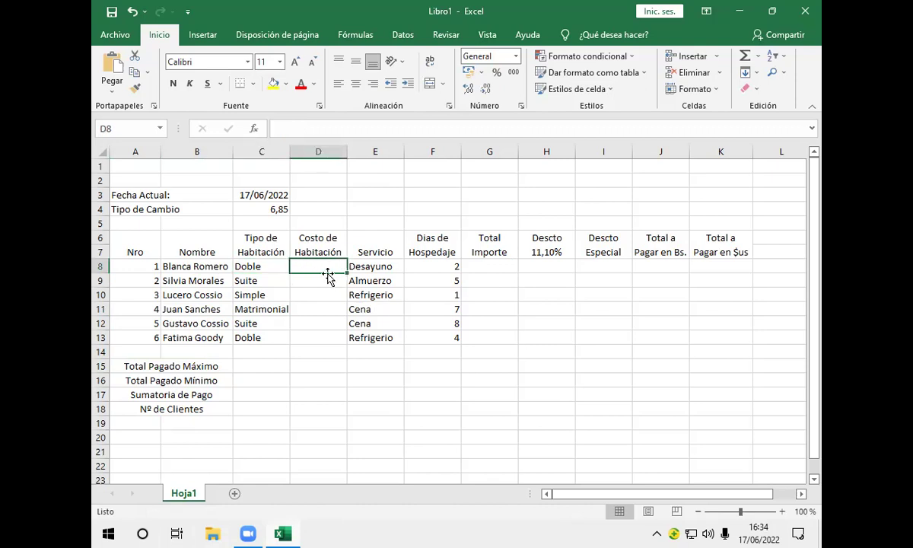
text(=)
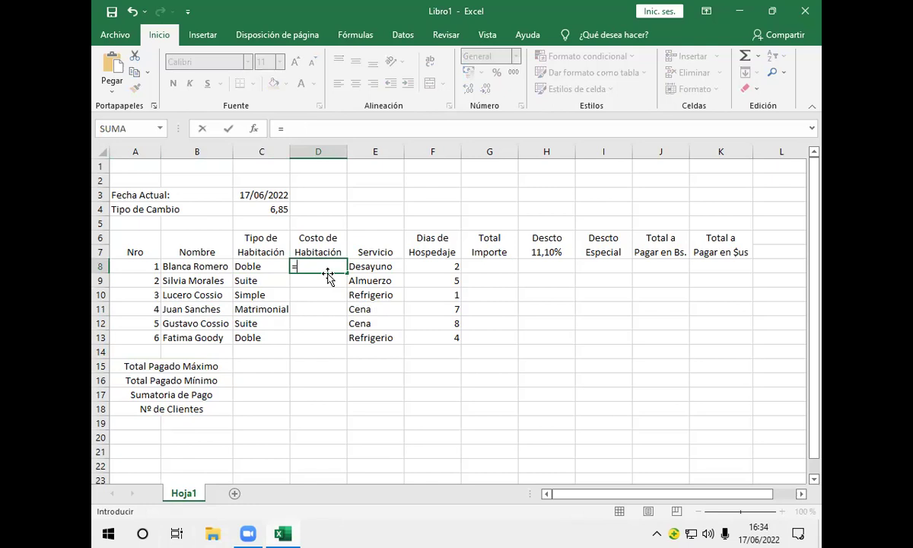
click(251, 266)
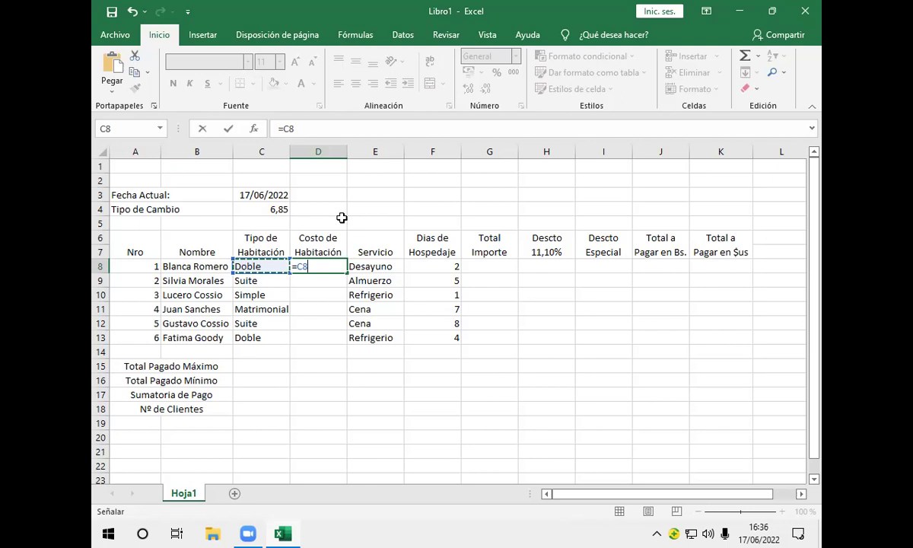
Delete the C8 reference from D8's formula so only the equals sign remains
key(BackSpace)
key(BackSpace)
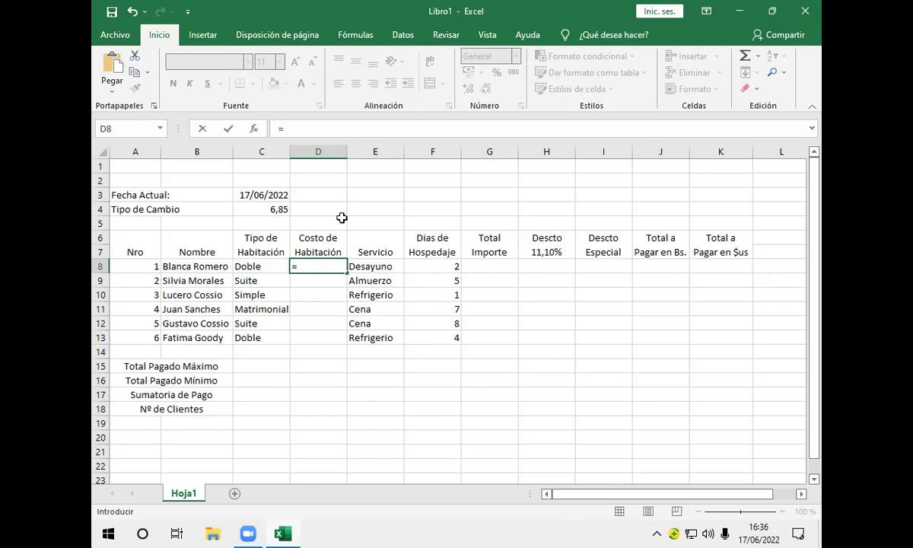
Begin D8's formula as =Si(C8="suite"; to test whether the room is a suite
text(S)
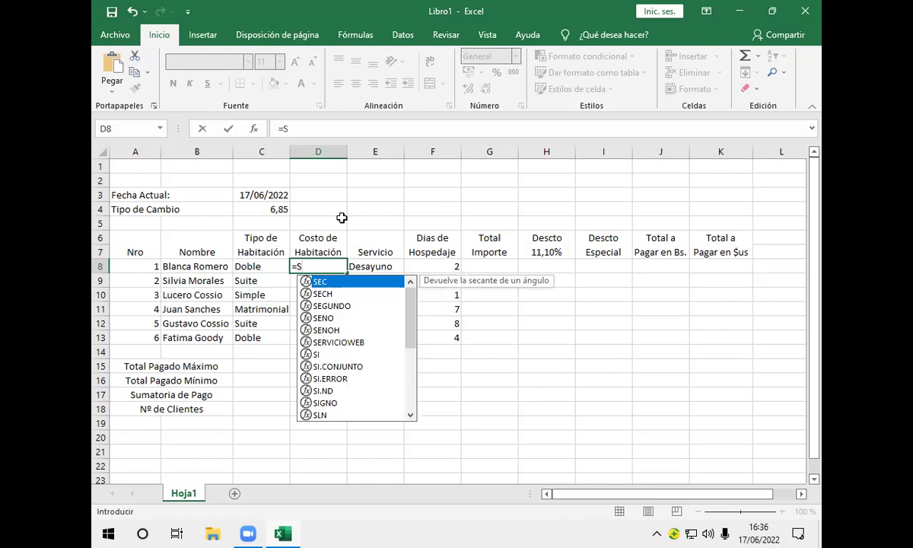
text(i)
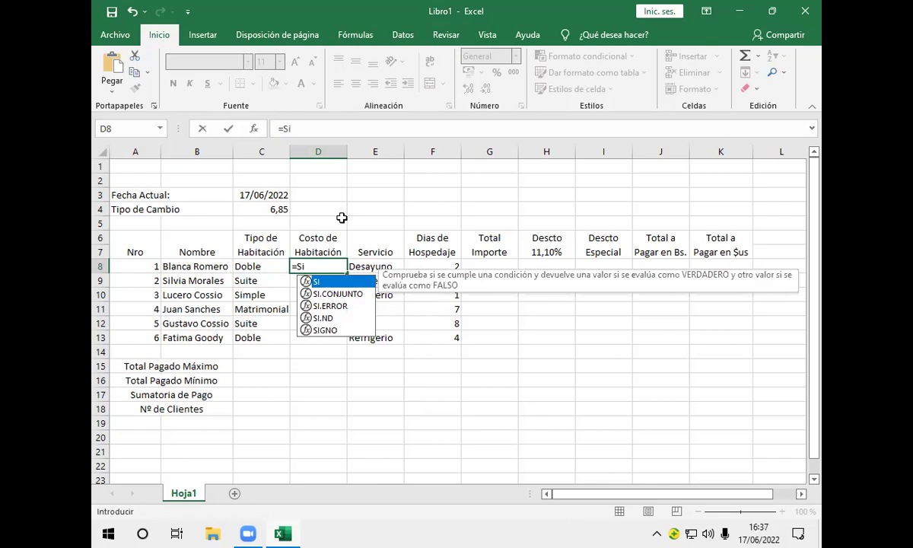
text(()
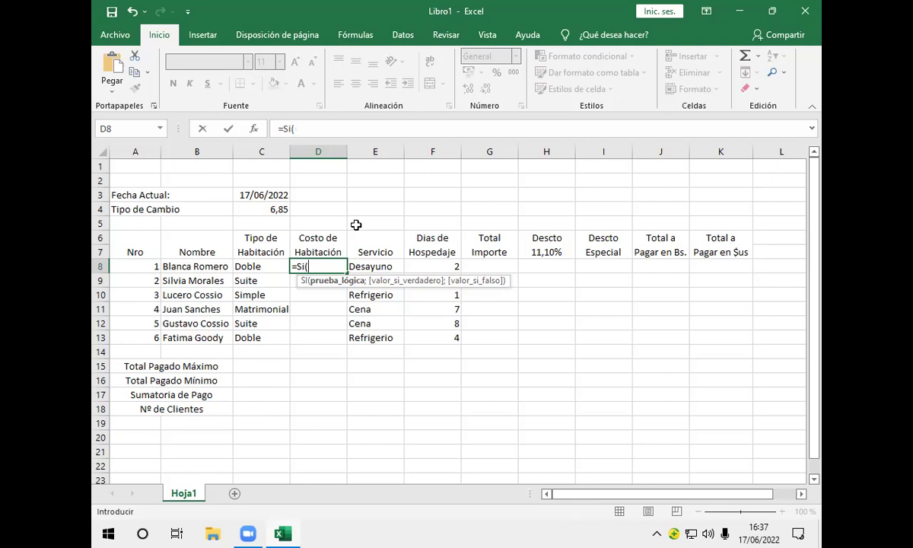
click(268, 267)
text(=)
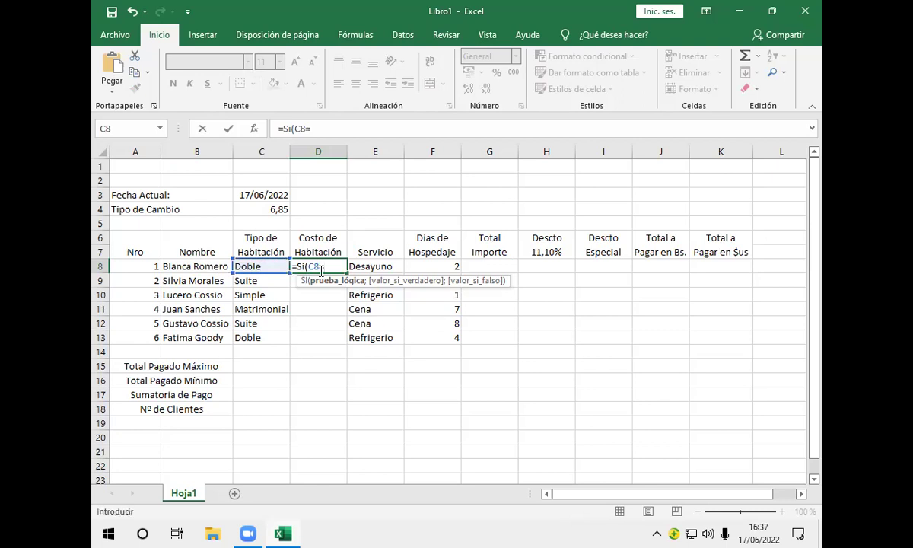
text(")
text(suite)
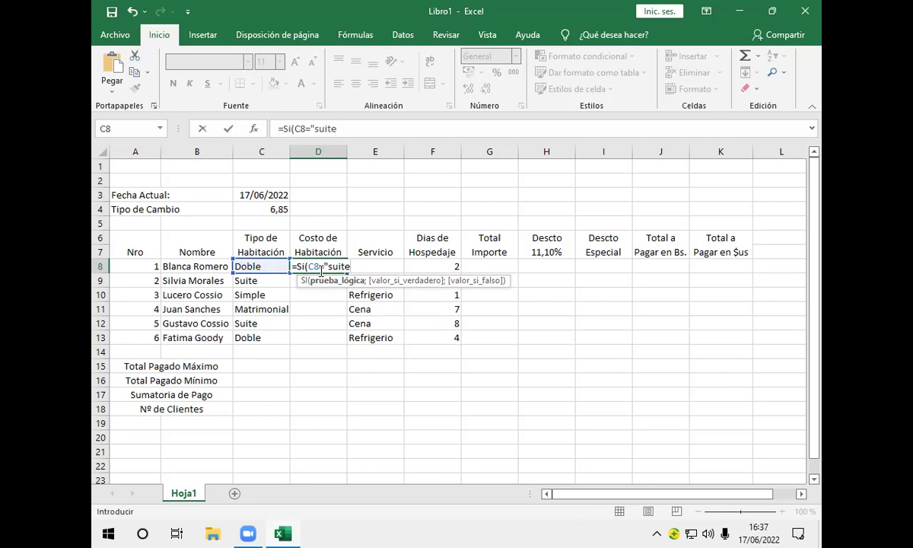
text(")
text(;)
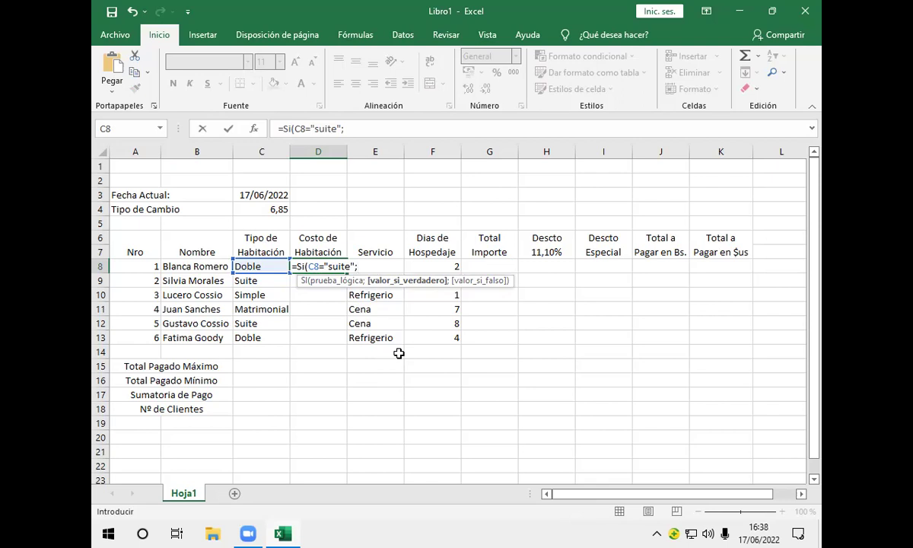
Add 700 as the value D8's formula returns for suite rooms
text(700;)
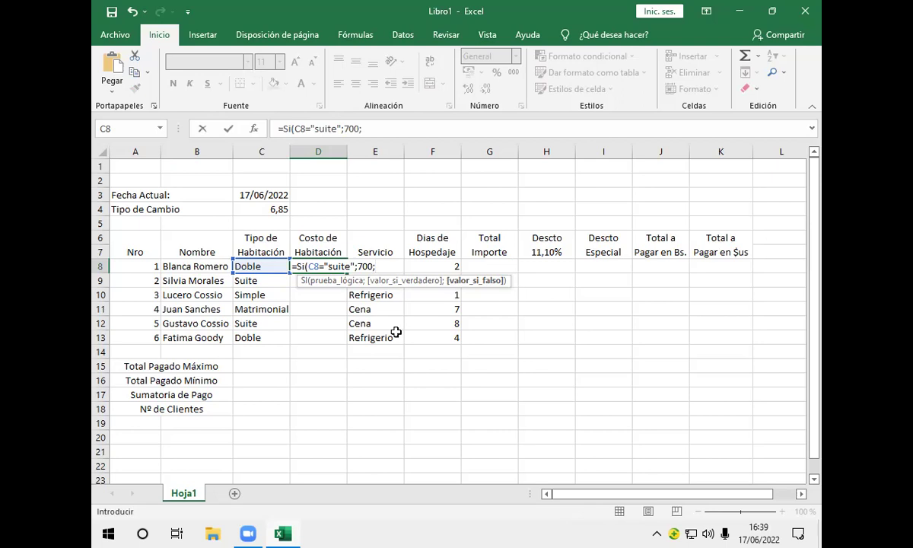
Nest a second test Si(C8="matrimonial"; in D8's formula, correcting the typos
text(s)
key(BackSpace)
text(Si)
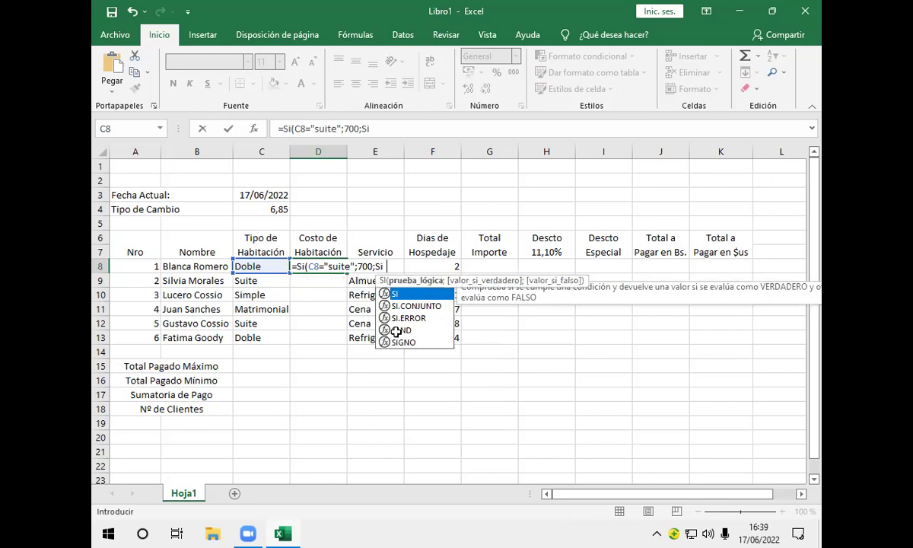
text(()
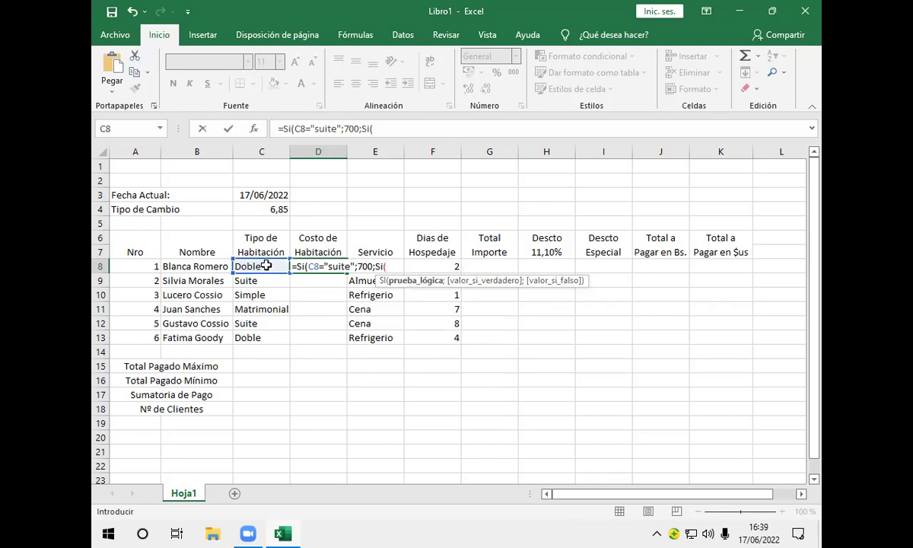
click(266, 267)
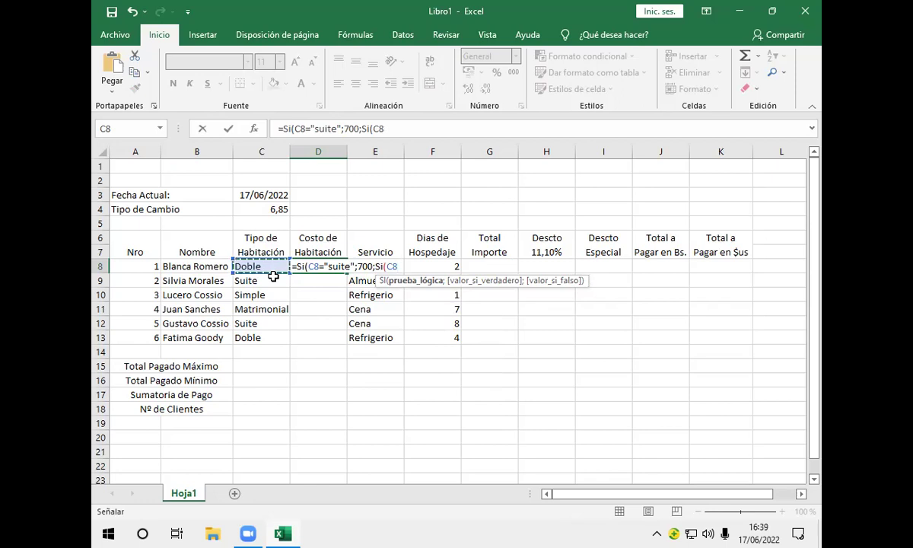
text(=)
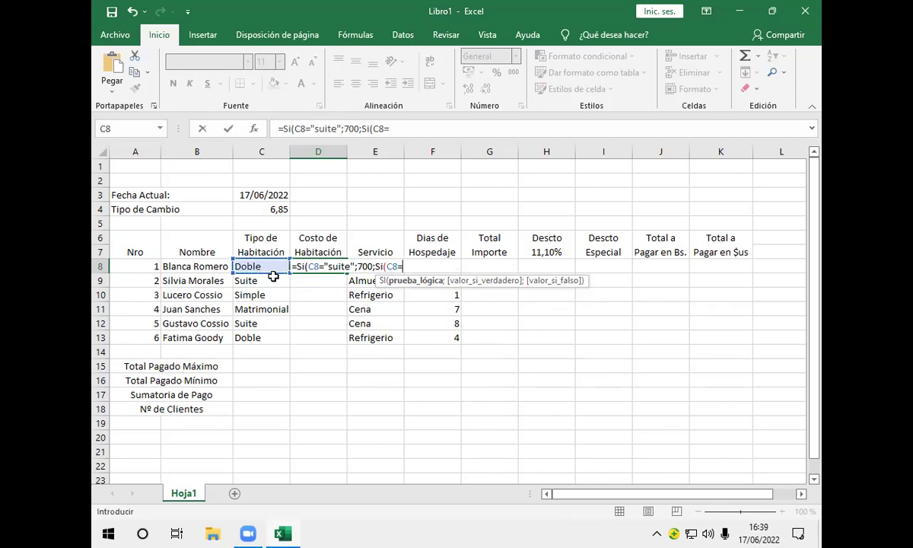
text("matrimona)
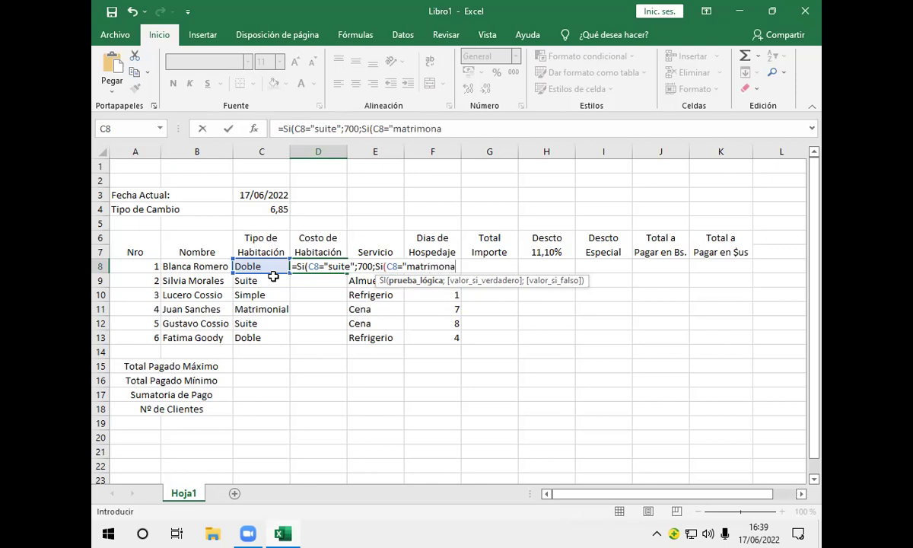
key(BackSpace)
text(ial";)
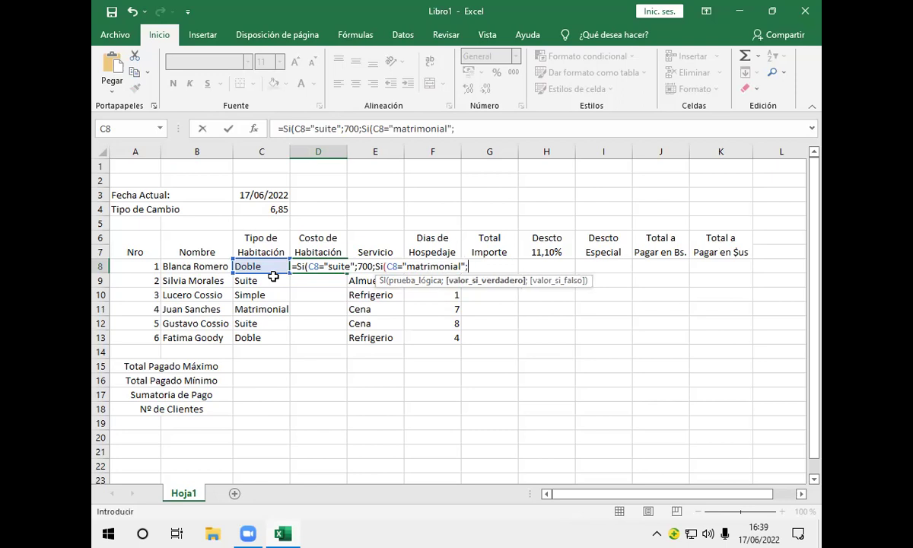
text(Si)
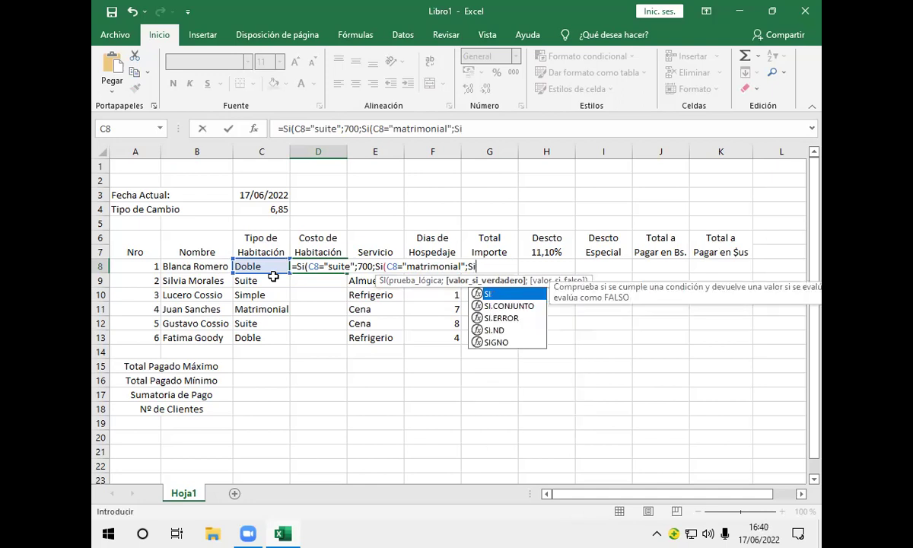
Give matrimonial rooms 580, doble rooms 390, and start the C8="simple" test
key(BackSpace)
key(BackSpace)
key(BackSpace)
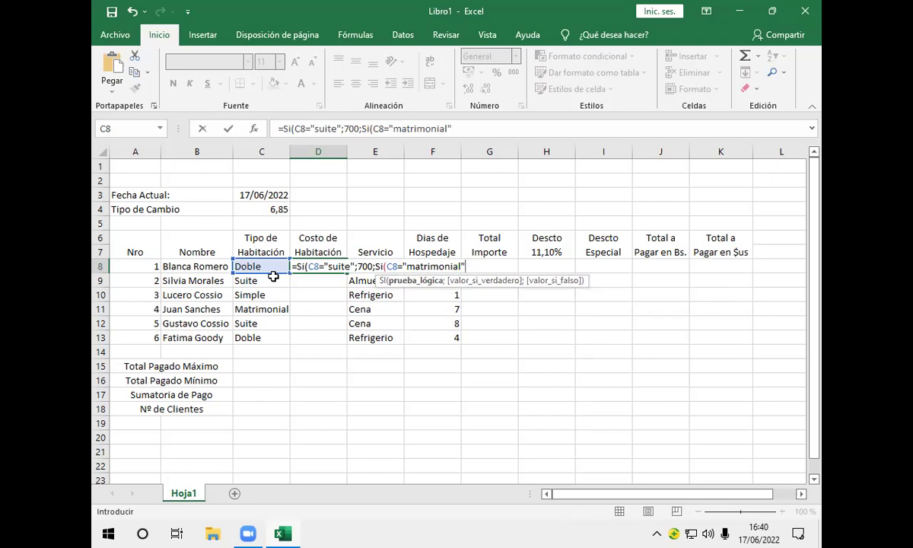
text(;)
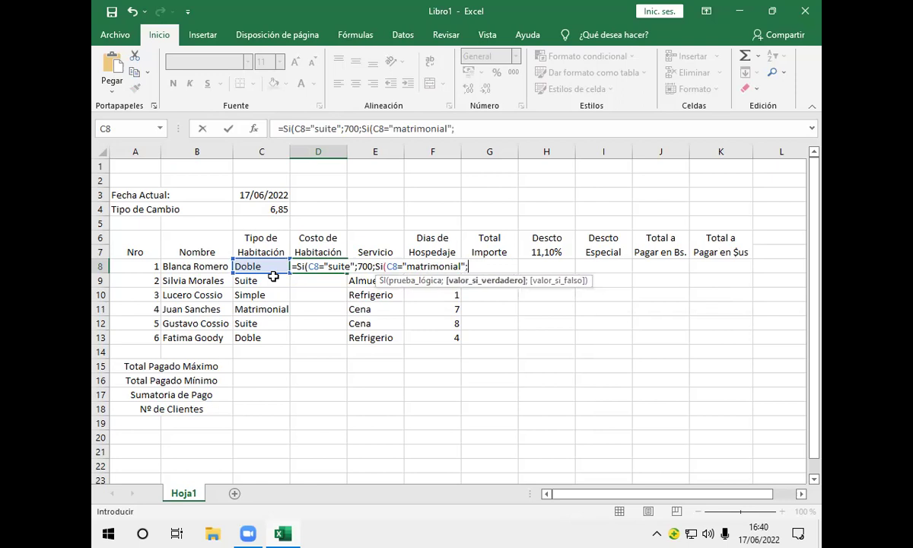
text(580)
text(;)
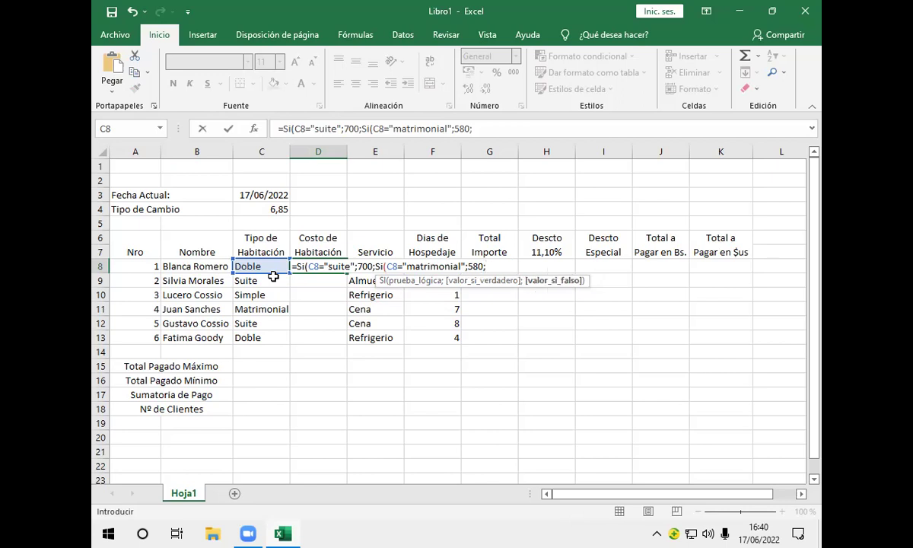
text(Si)
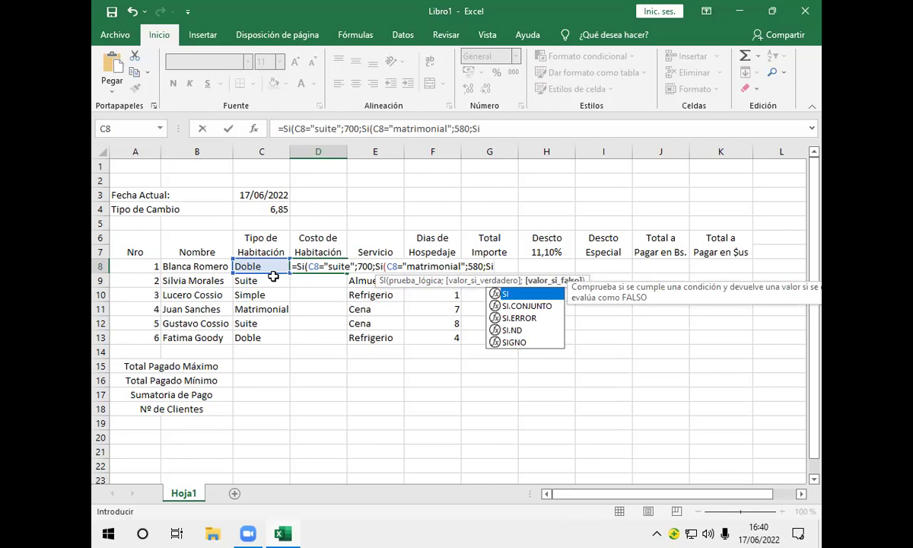
text(()
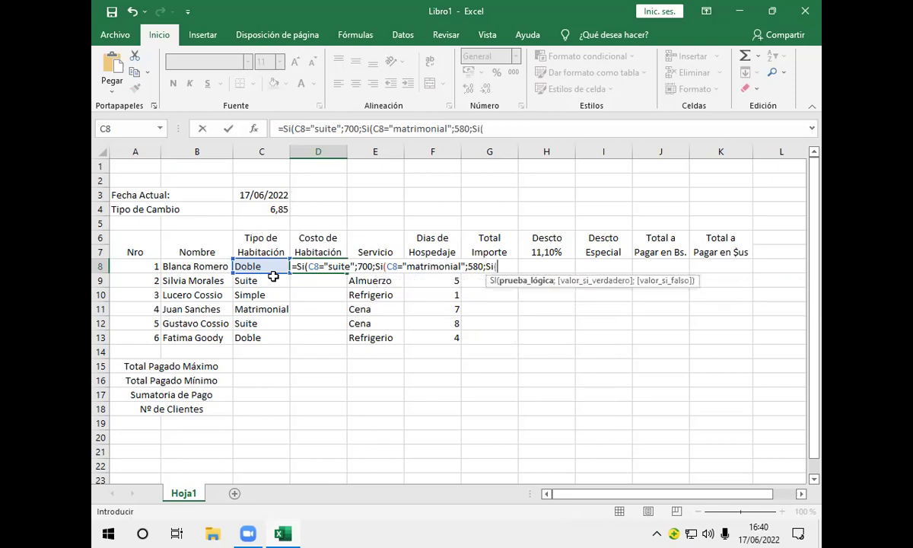
click(251, 266)
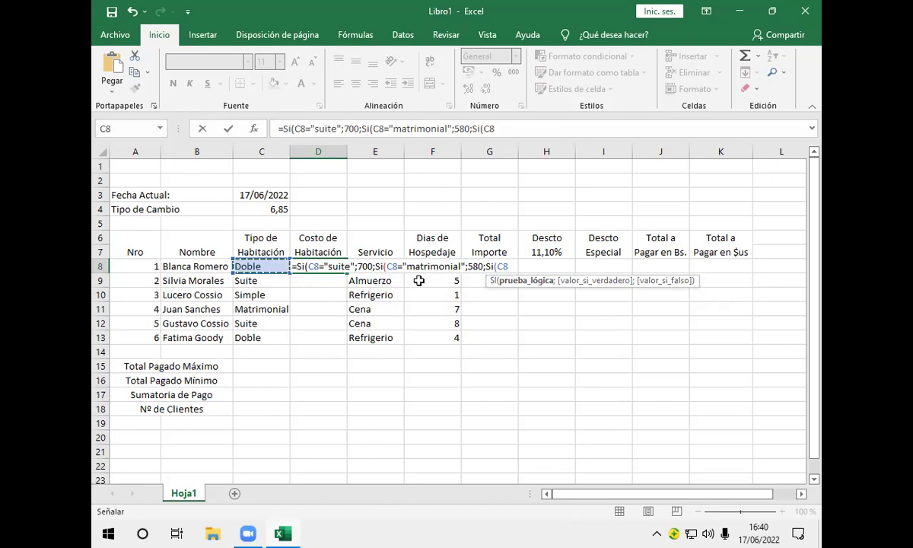
text(=)
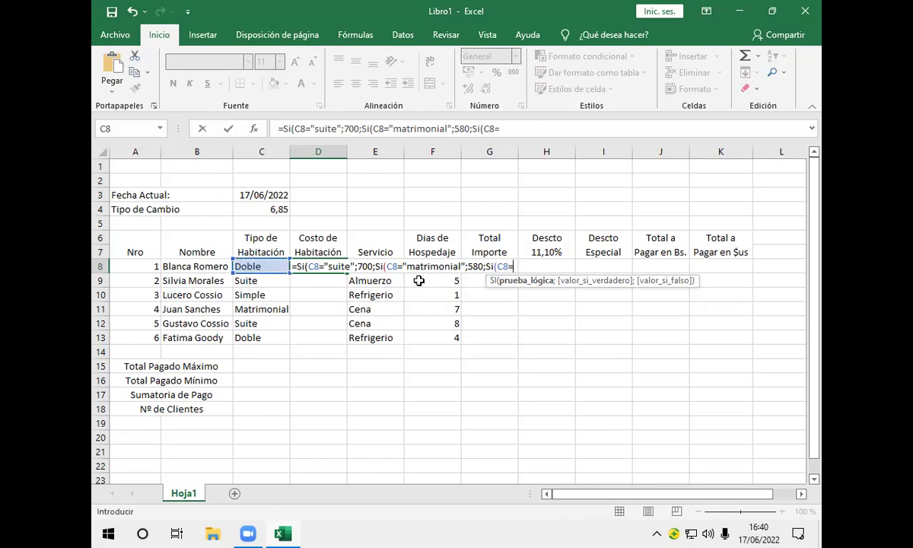
text("doble";)
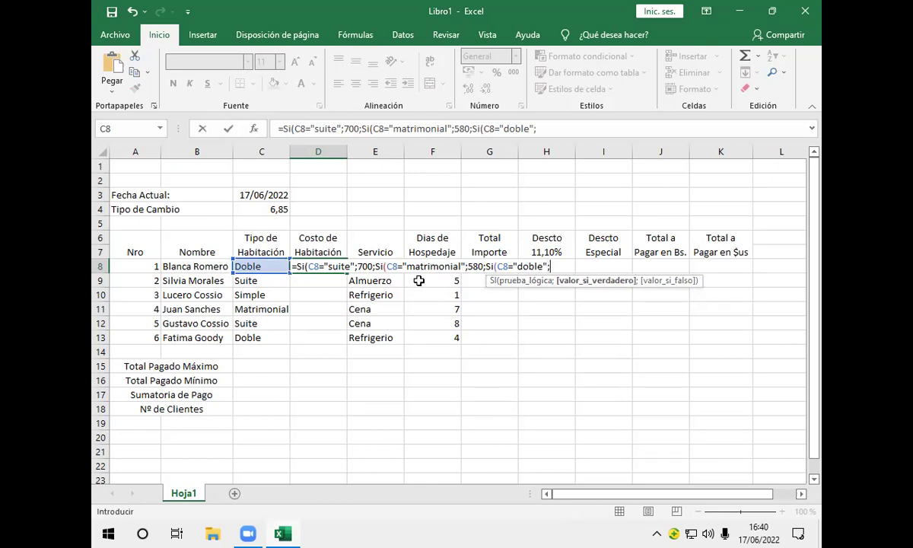
text(390;)
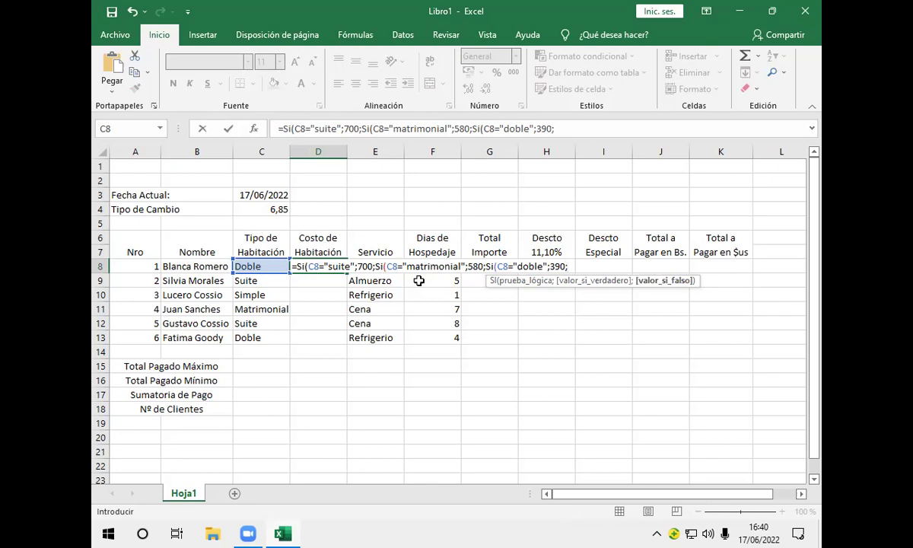
text(Si)
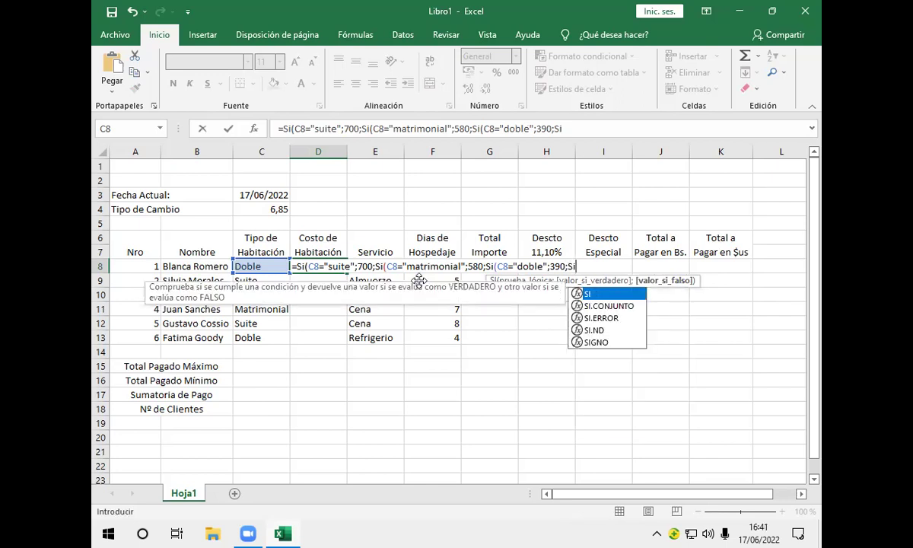
text(()
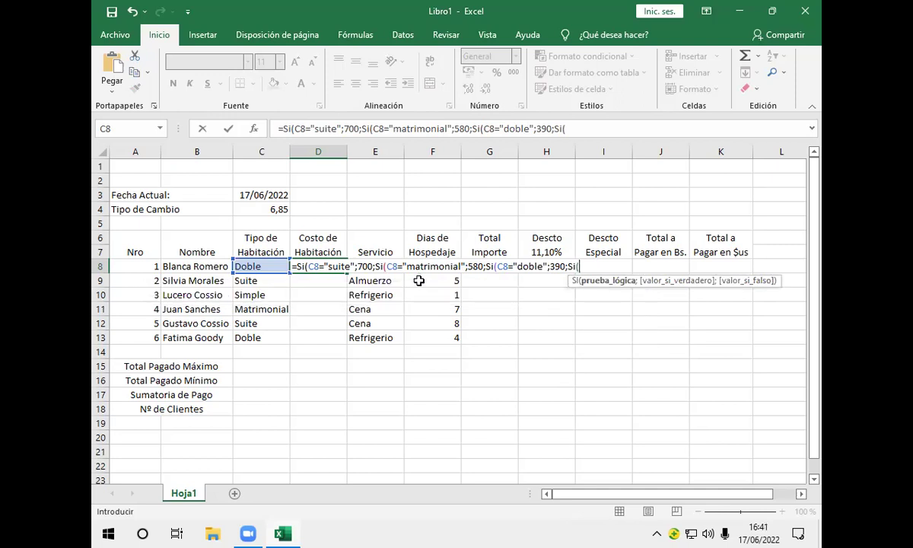
click(251, 266)
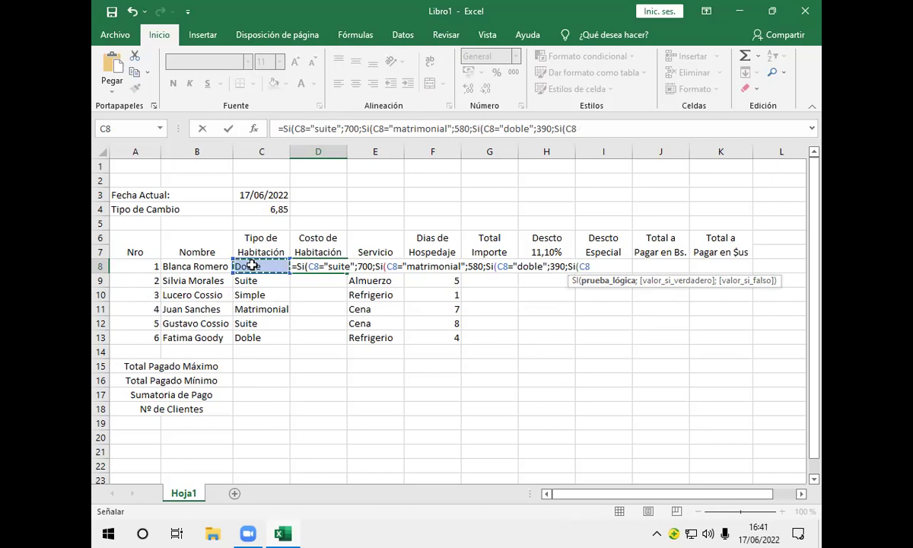
text(=)
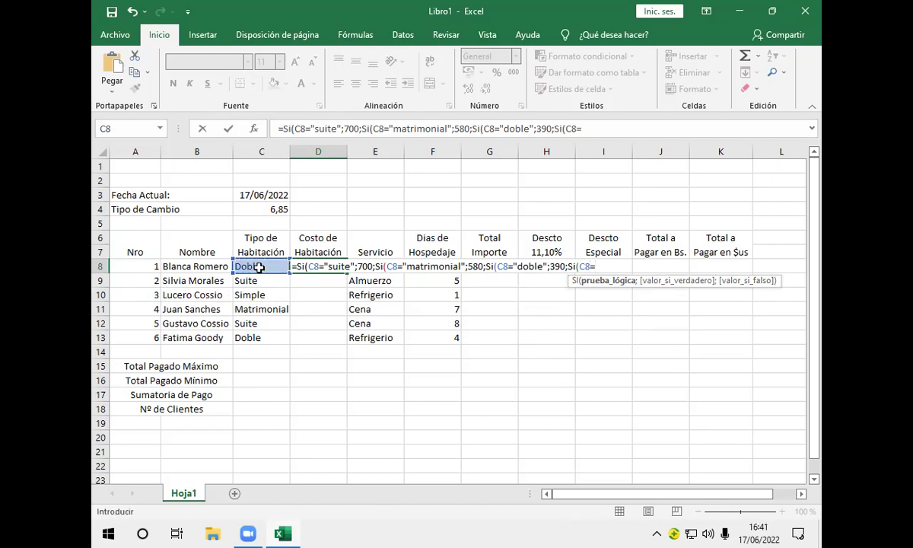
text("simple")
Finish D8's formula with 250 for simple, 0 otherwise, close all parentheses and enter it
text(;)
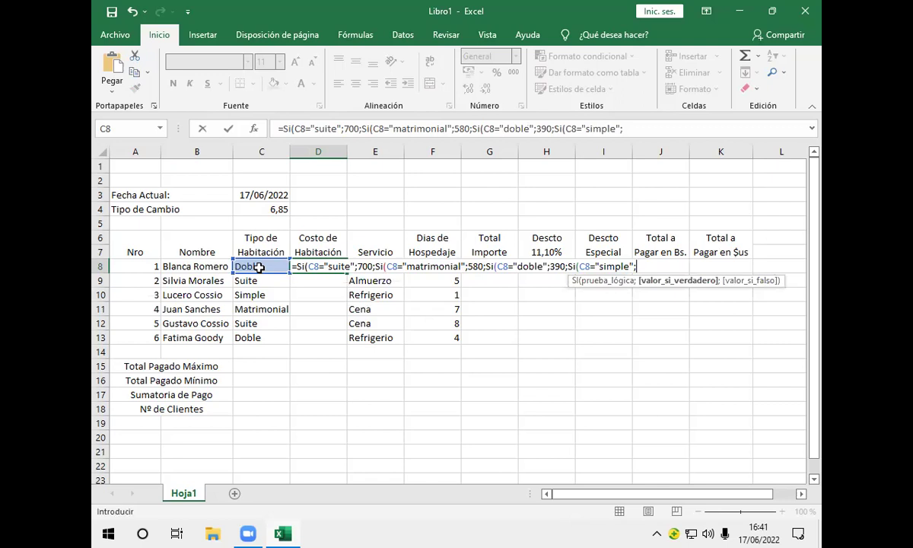
text(250;0)
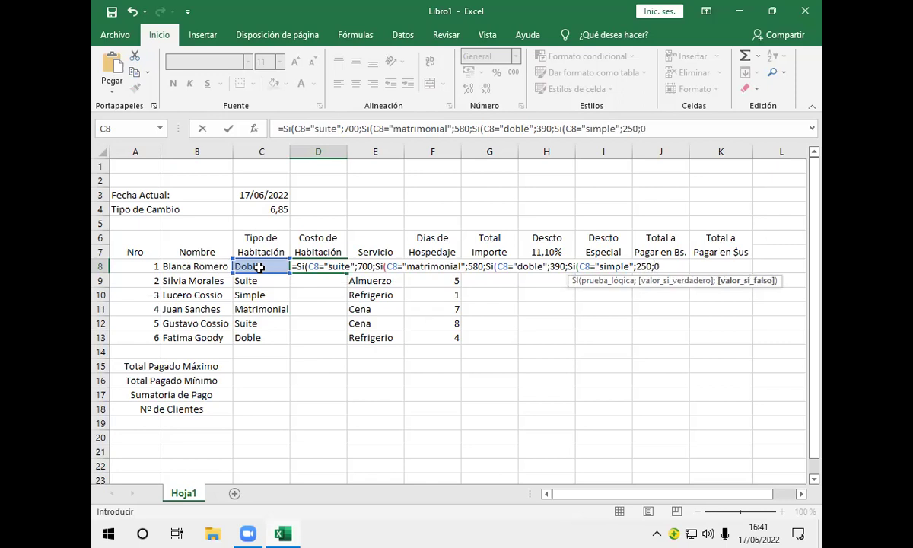
text())
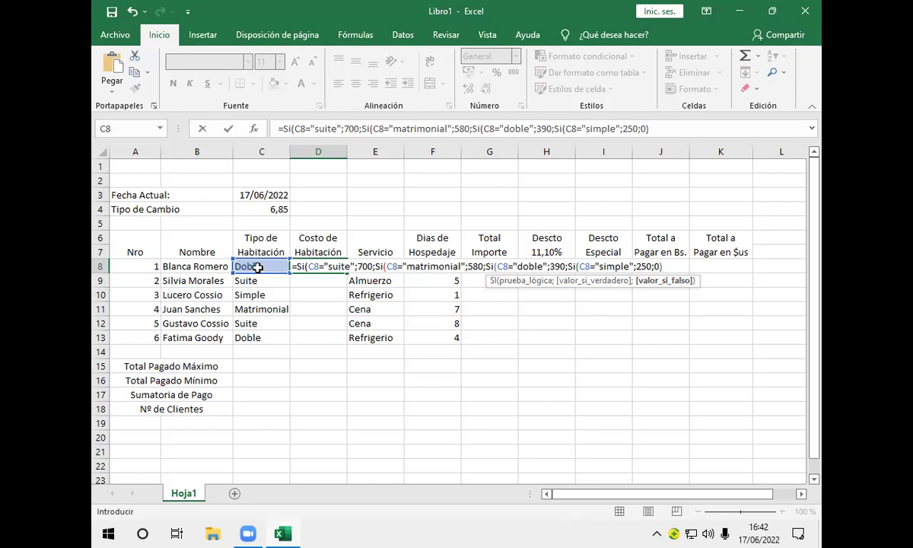
text())))
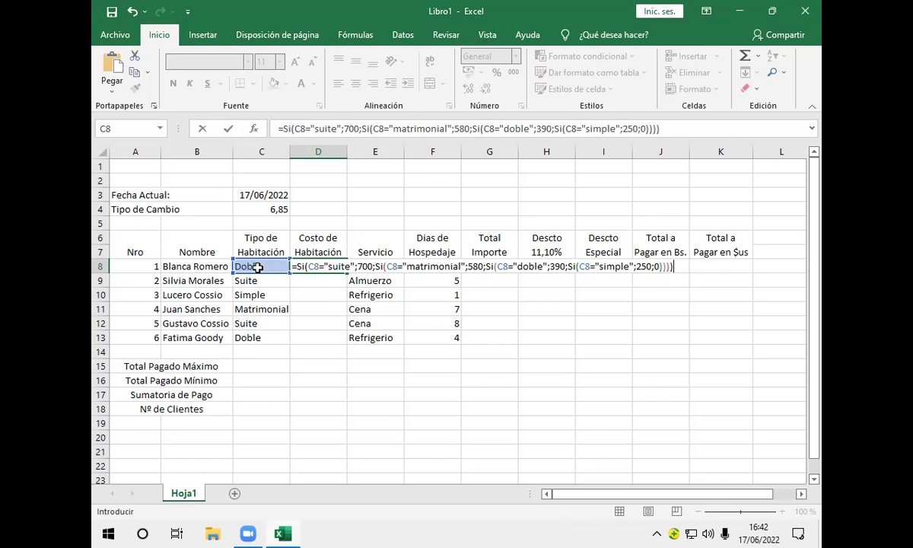
key(Return)
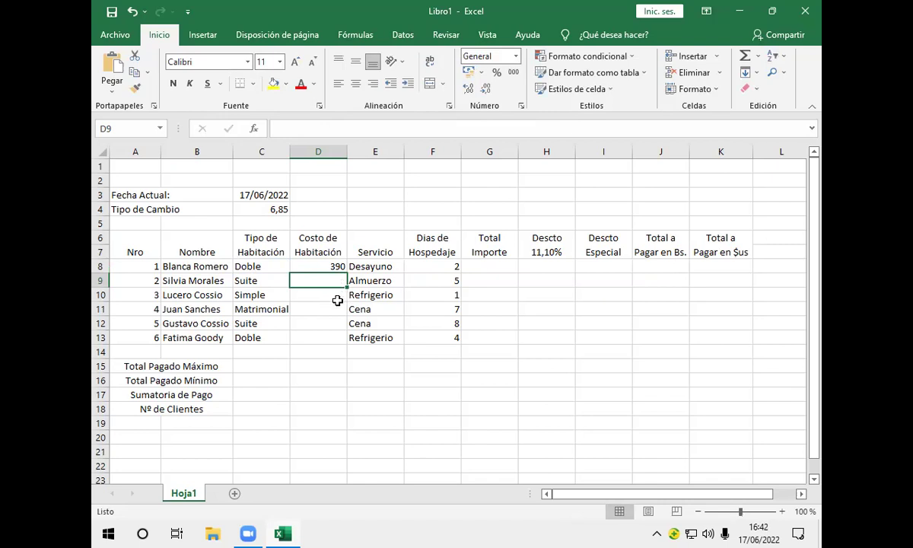
click(278, 266)
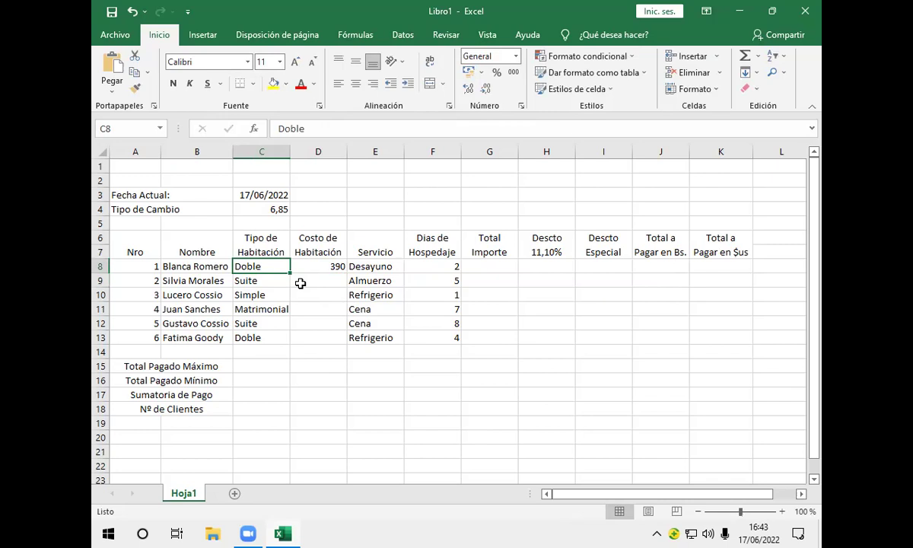
double_click(272, 266)
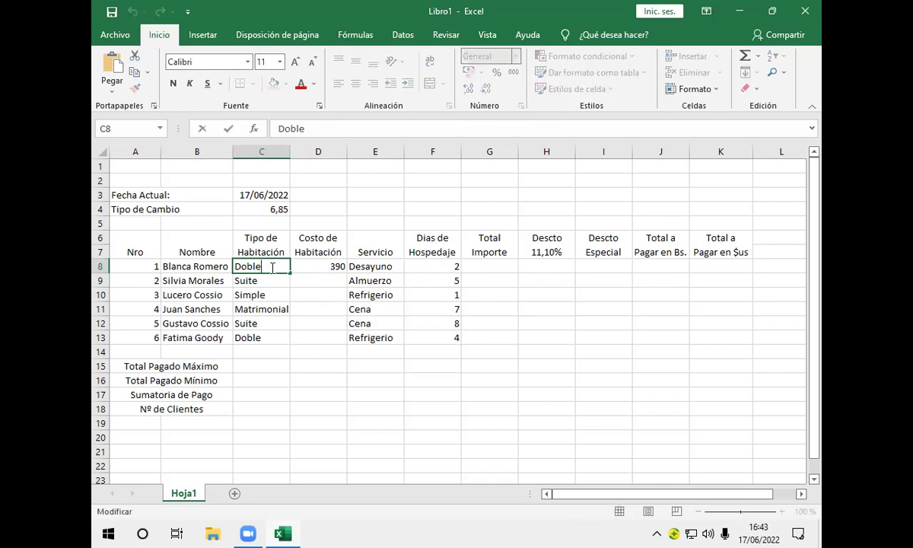
text(s)
key(BackSpace)
click(312, 279)
click(261, 247)
click(262, 265)
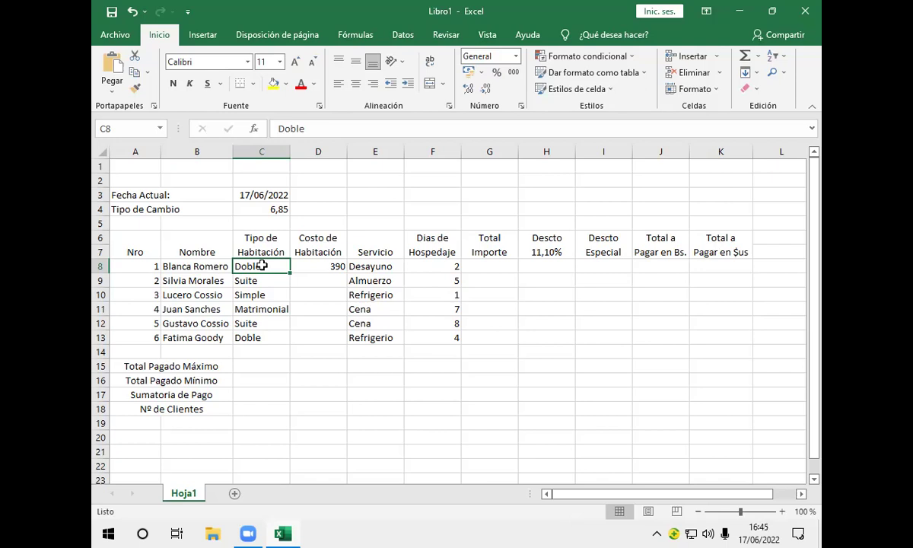
Change C8's room type to Suite via AutoComplete so D8 recalculates to 700
text(s)
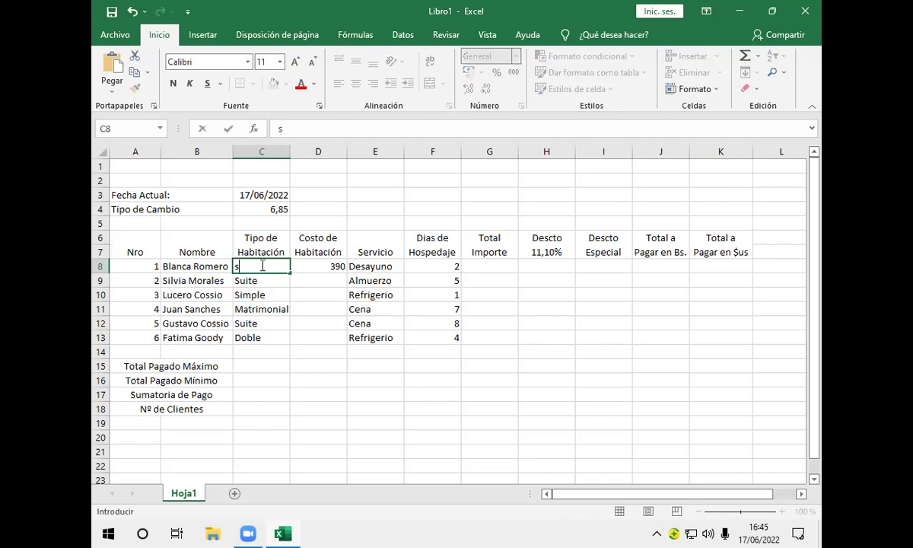
text(uite)
key(Return)
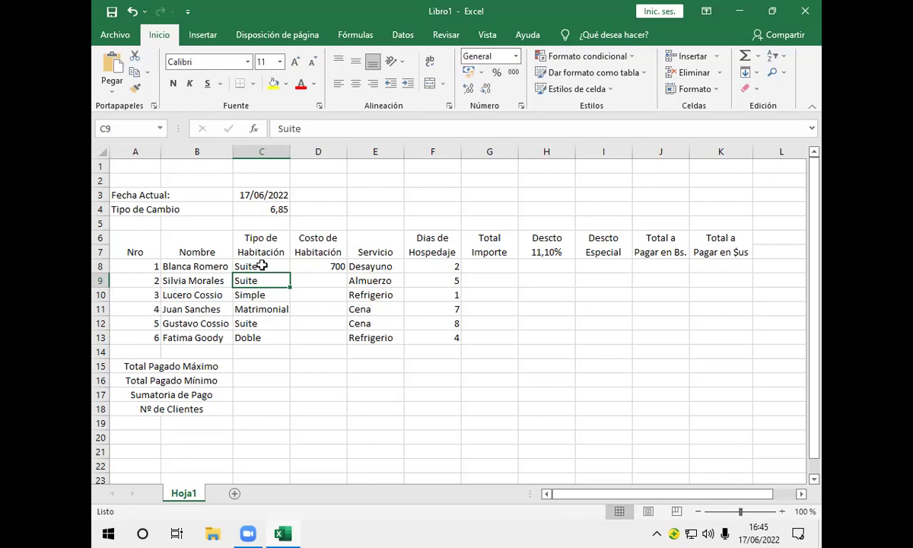
click(261, 266)
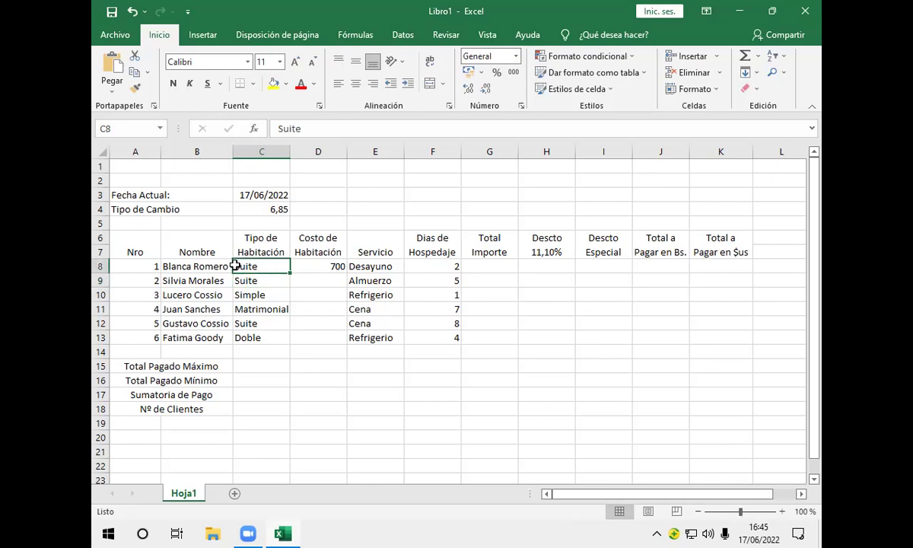
Switch C8's room type to Simple, then back to Doble
text(s)
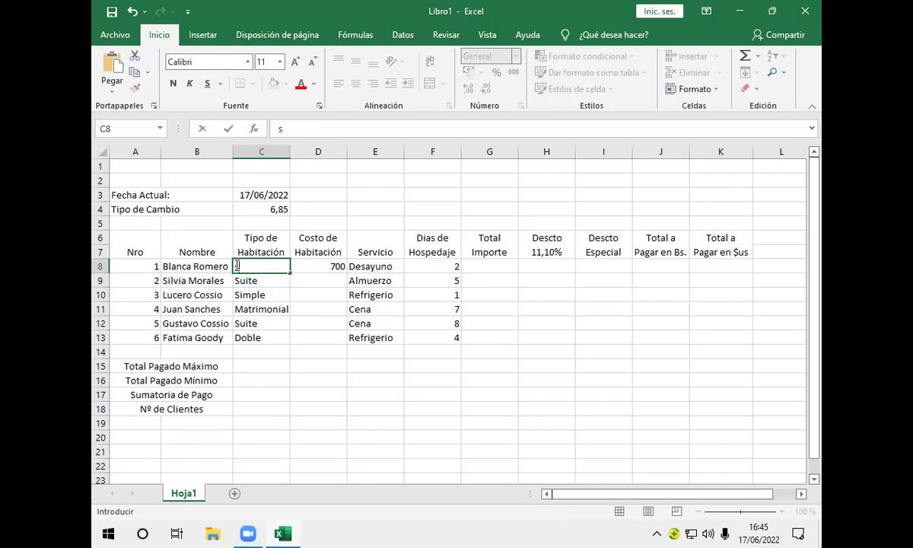
text(i)
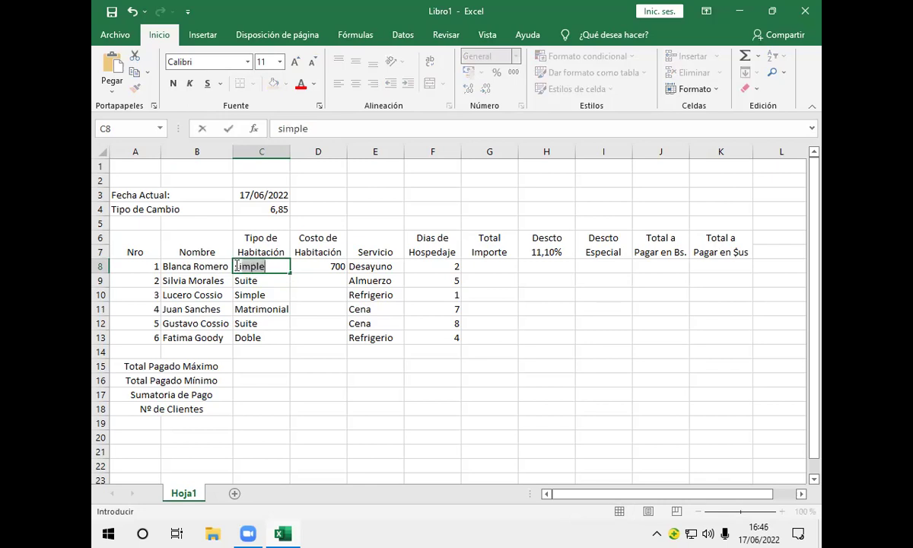
key(Return)
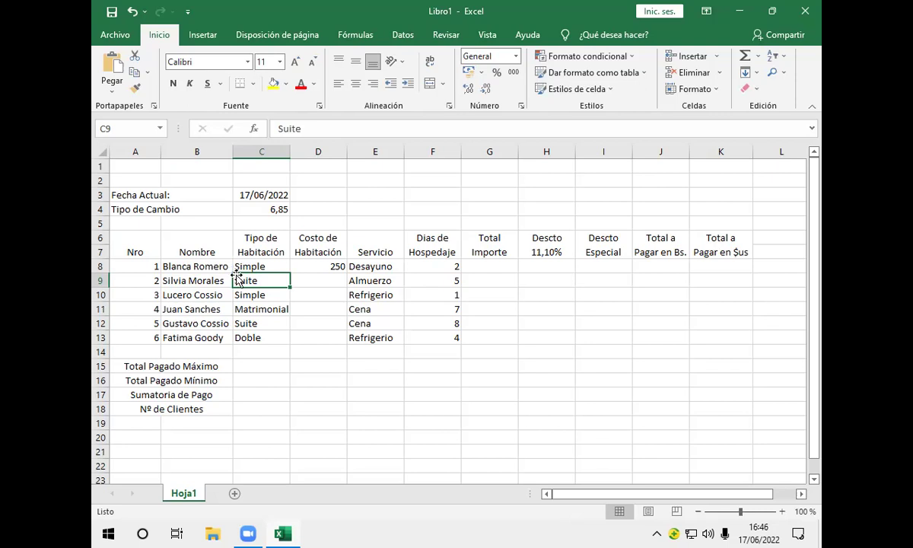
click(240, 266)
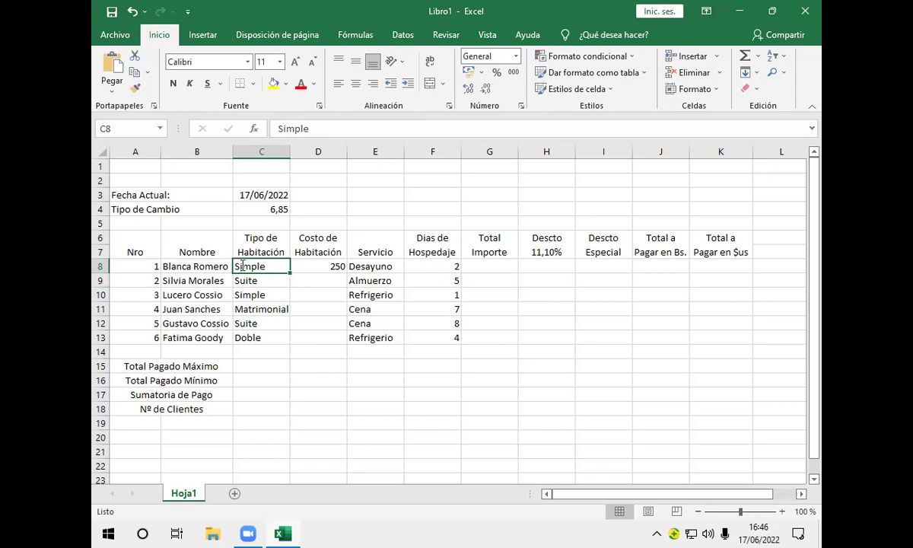
text(d)
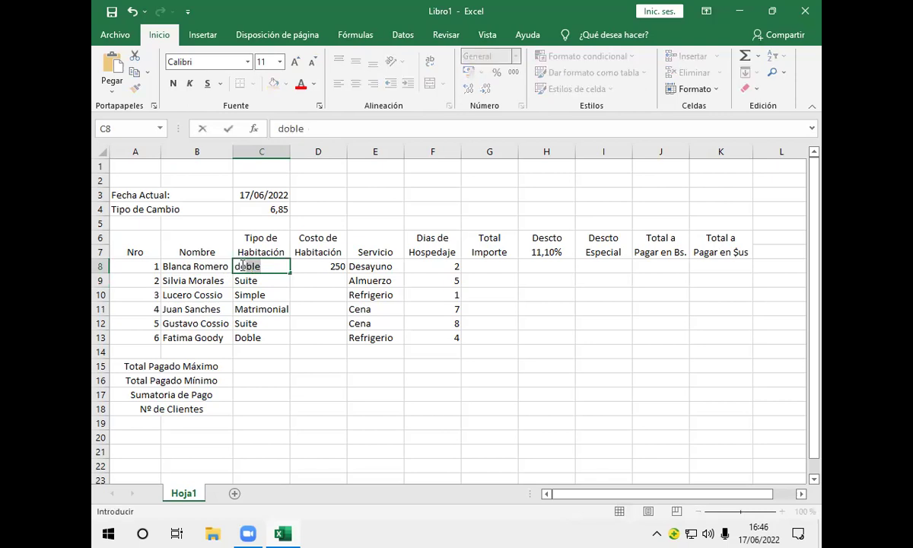
key(Return)
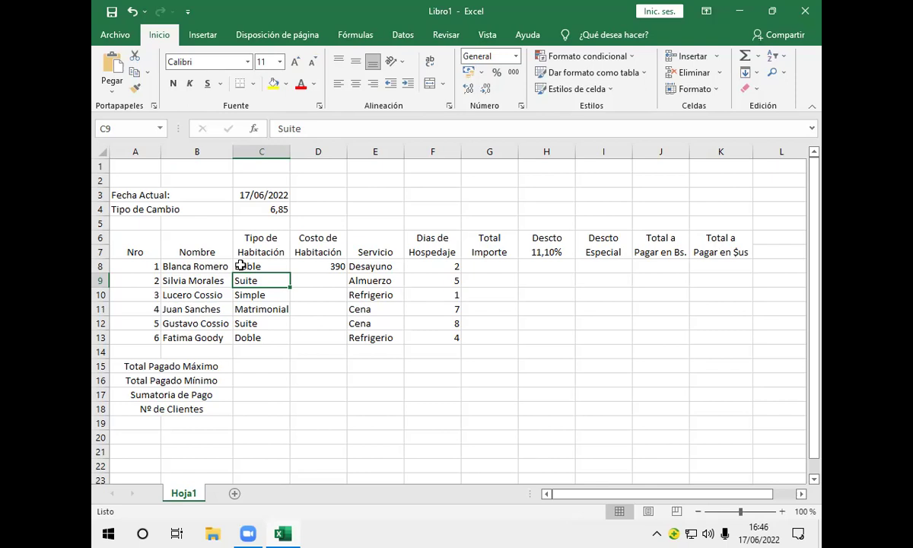
Clear the nested Si room-cost formula from D8, leaving the cell empty
click(337, 264)
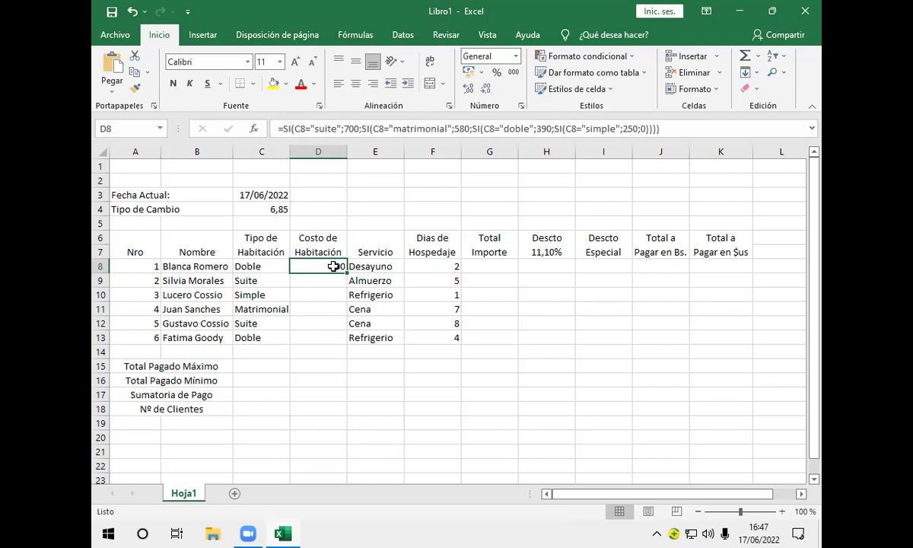
key(BackSpace)
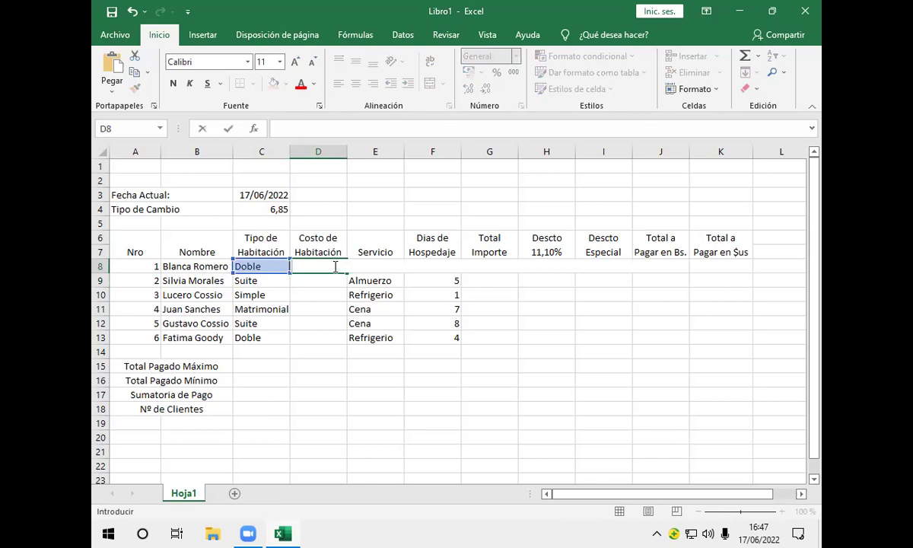
key(Return)
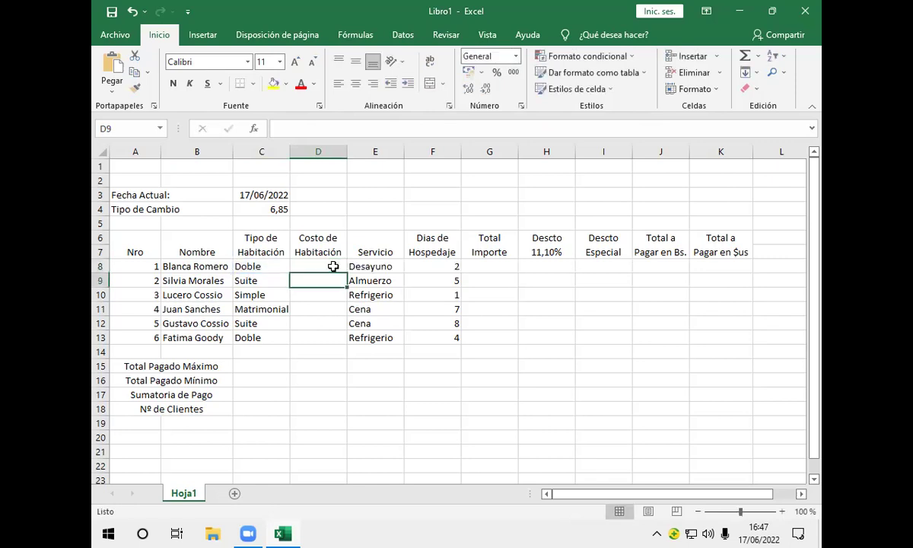
click(333, 267)
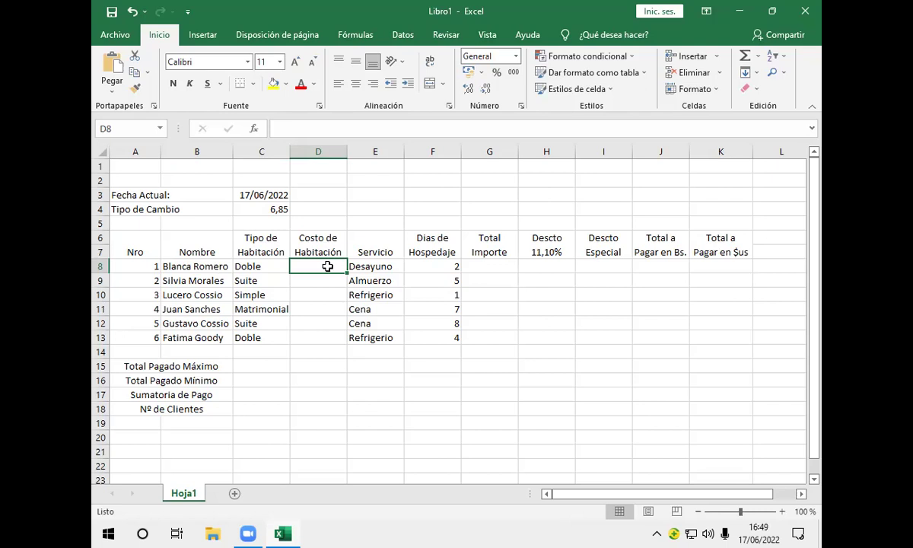
Jump to the worksheet's last cell, row 1048576 in column XFD
key(ctrl+Down)
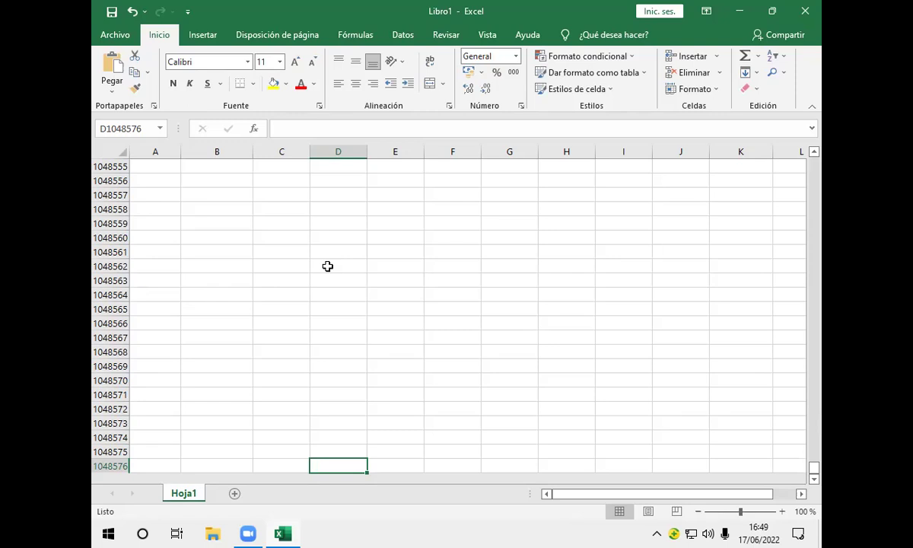
key(ctrl+Right)
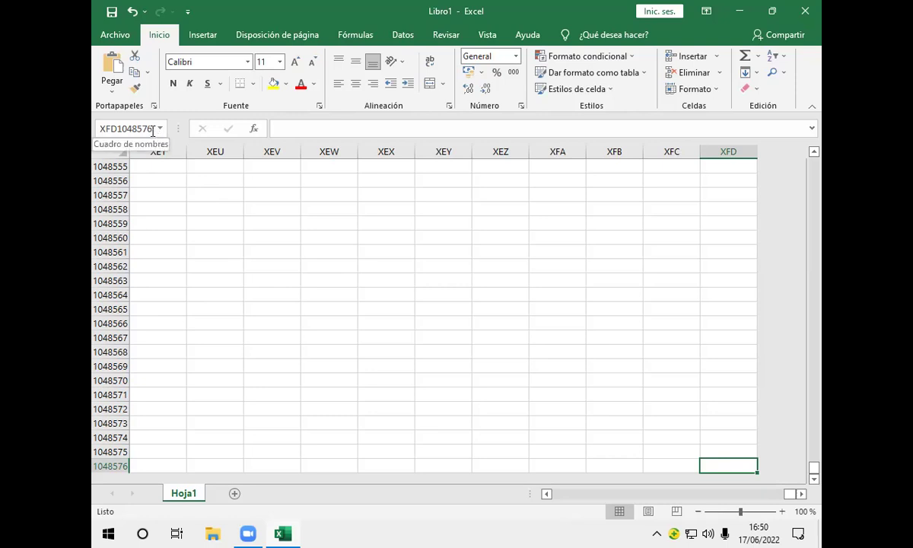
Go back to cell A1 by entering A1 in the Name Box
click(153, 131)
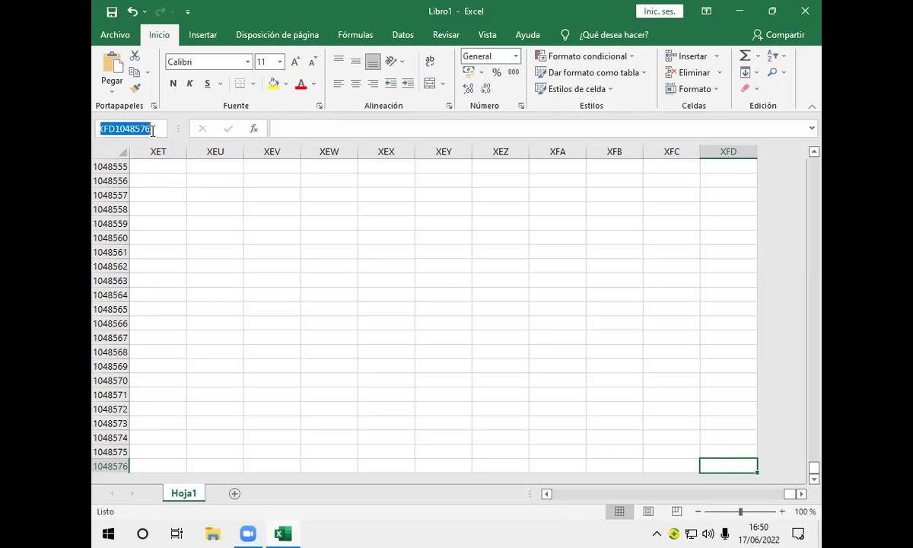
text(a)
key(BackSpace)
text(A1)
key(Return)
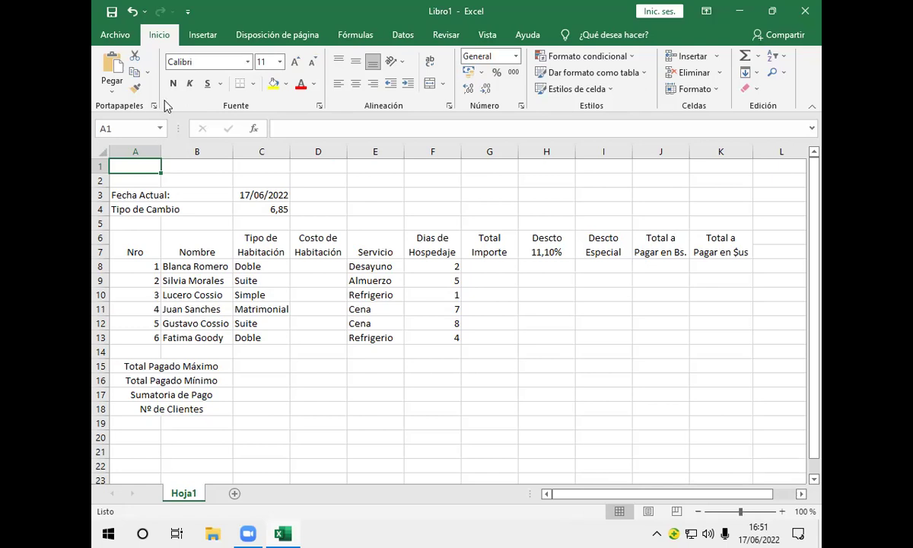
Drag the splitter beside the Name Box to the right so longer cell references fit
click(152, 130)
click(181, 129)
drag(181, 129, 210, 132)
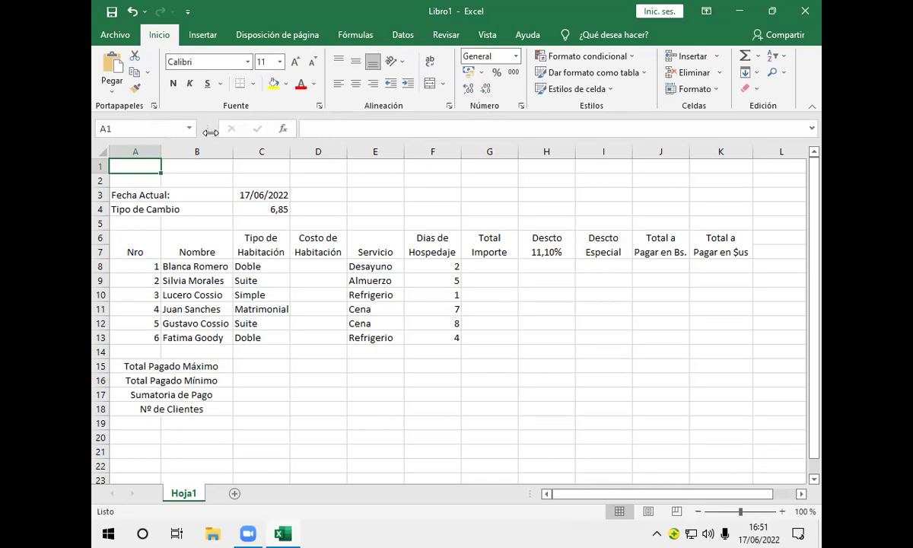
Jump to cell XF2000 through the Name Box, then select the entire worksheet
click(134, 130)
text(XF)
text(20000)
key(Return)
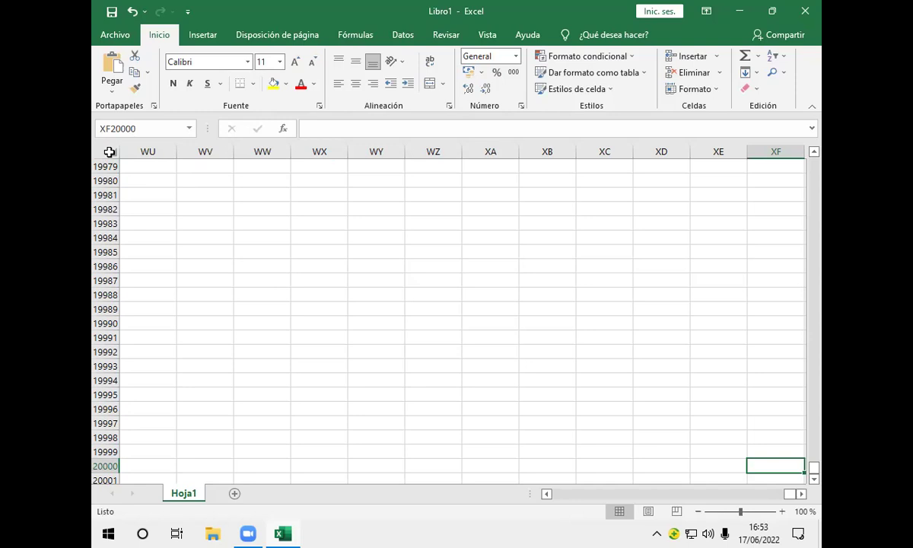
click(109, 152)
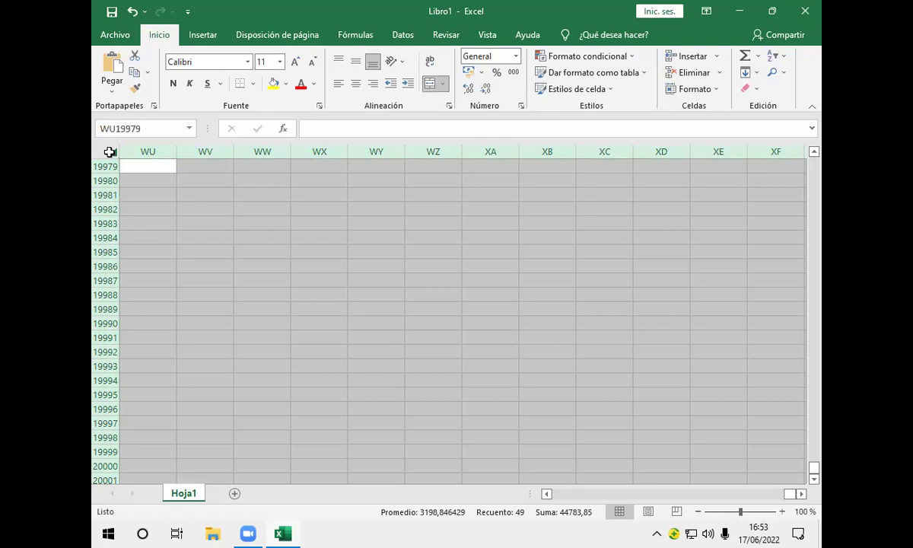
Clear the whole-sheet selection and return to cell A1 through the Name Box
click(156, 185)
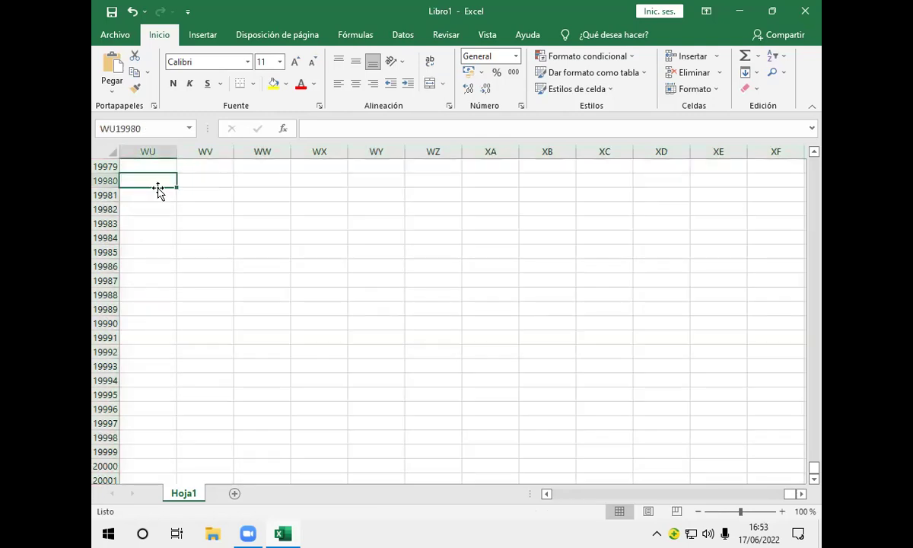
click(148, 128)
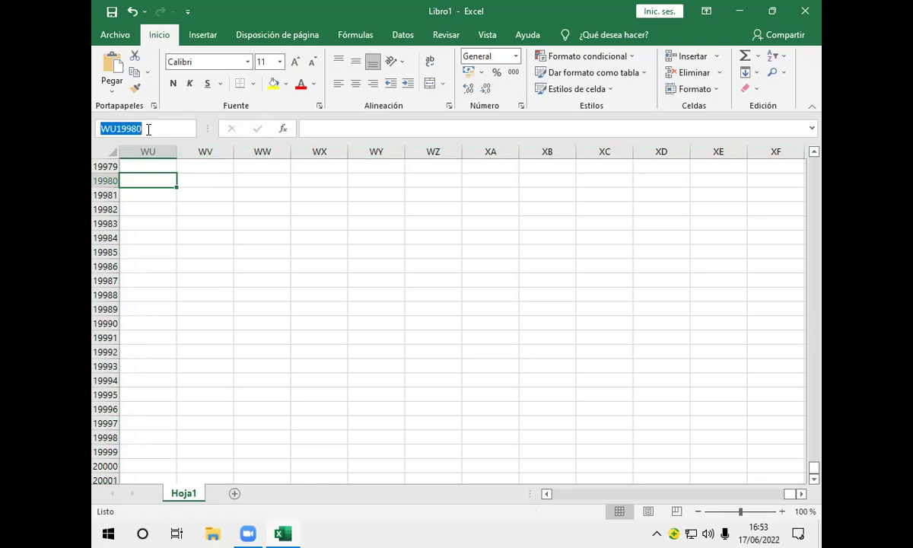
text(A1)
key(Return)
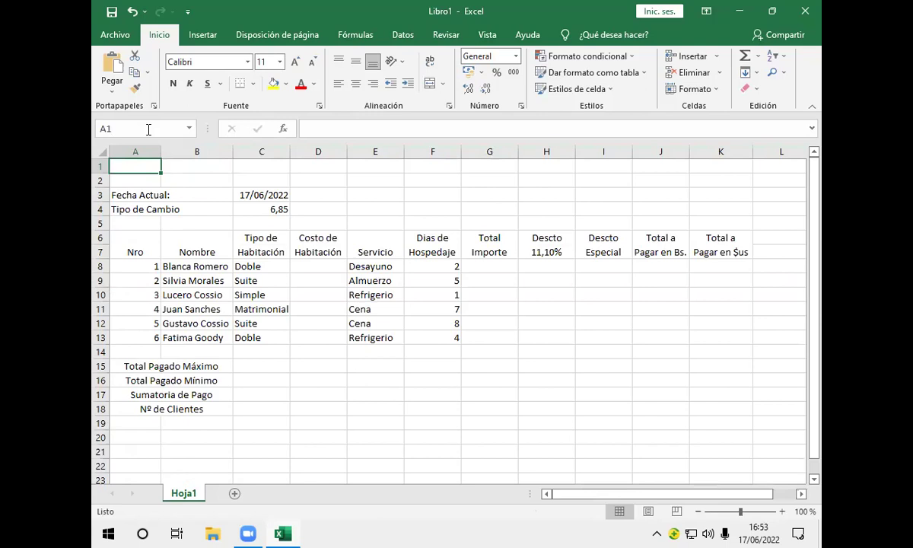
Select cell D8 and bring up the Insert Function list
click(324, 267)
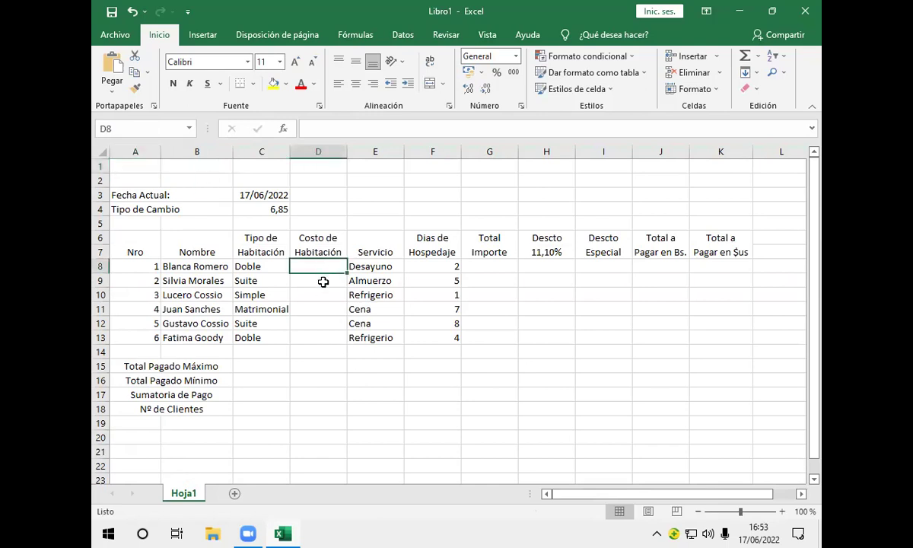
click(283, 132)
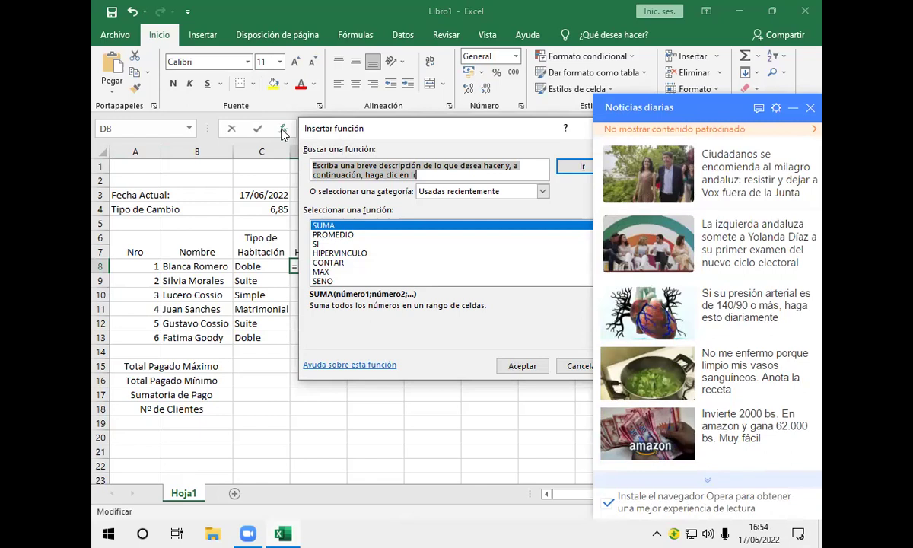
Dismiss the news popup, insert the SI function into D8, and move its arguments dialog aside
click(810, 107)
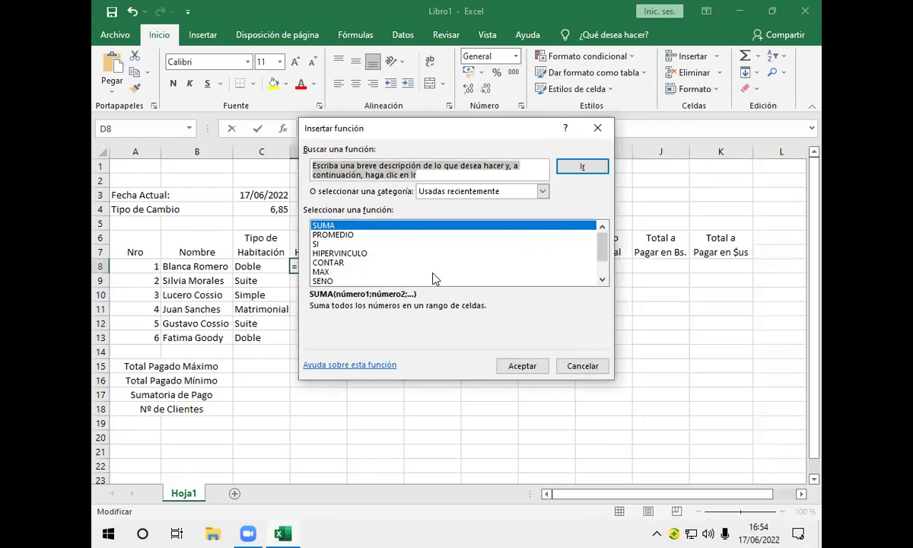
click(317, 244)
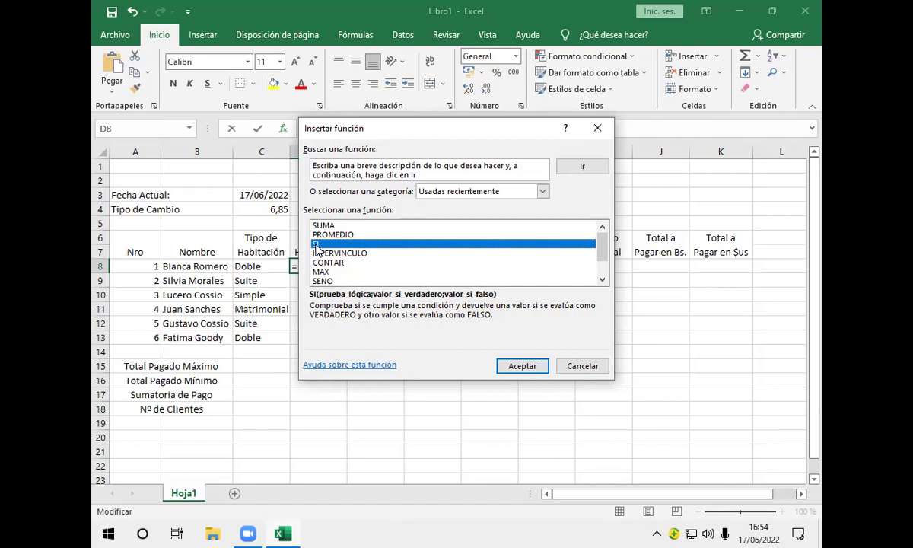
click(521, 366)
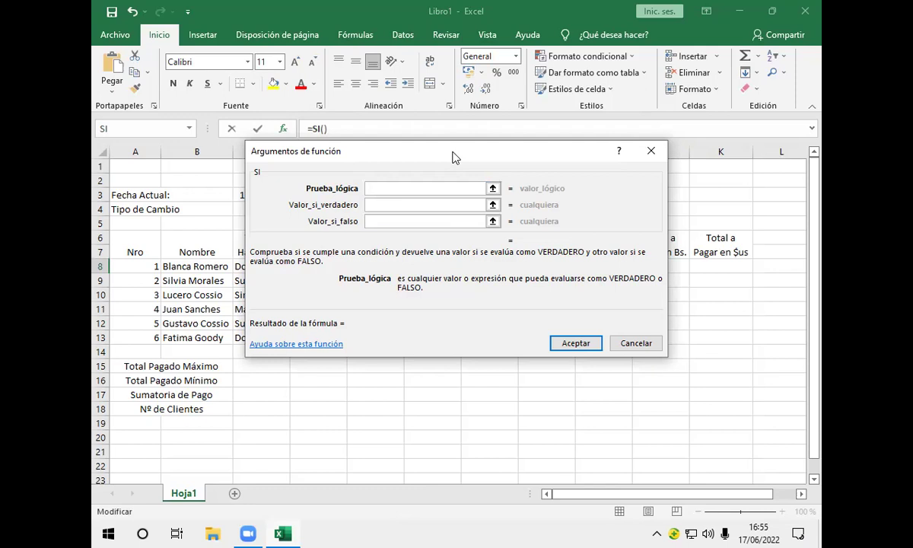
drag(453, 158, 611, 90)
Set the SI test to C8="Suite" with 700 as the true value
click(282, 514)
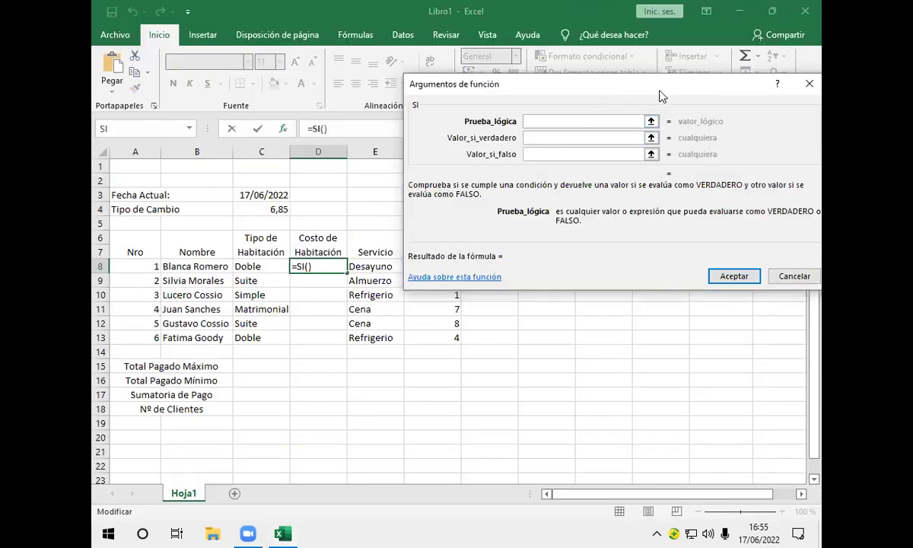
drag(659, 92, 657, 82)
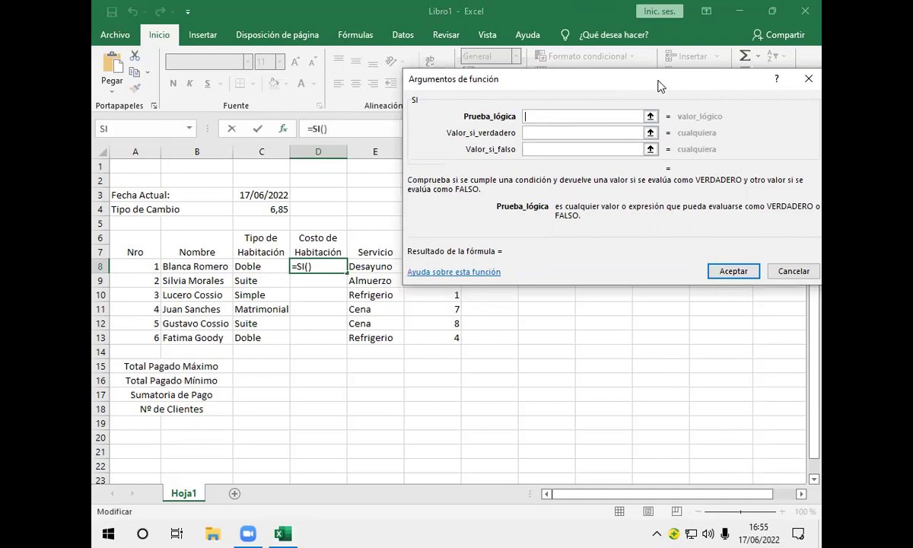
drag(658, 81, 631, 35)
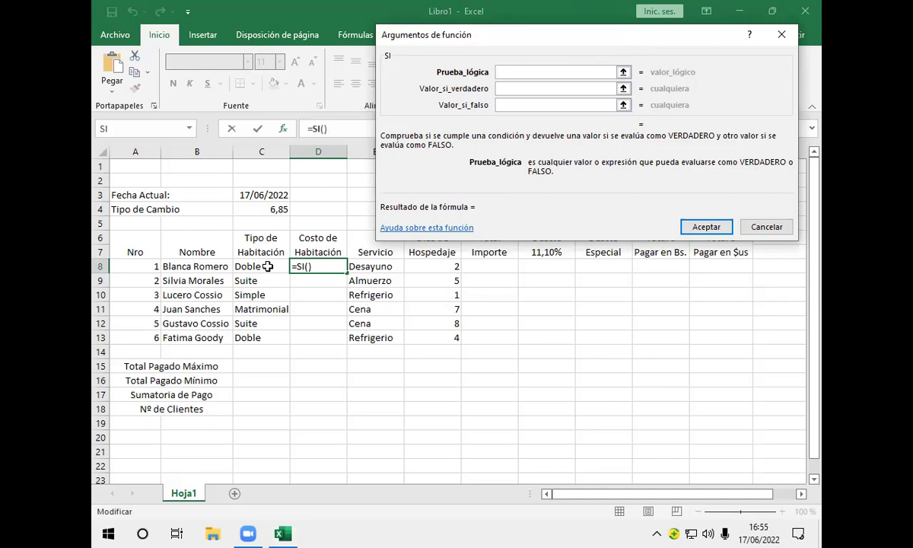
click(267, 266)
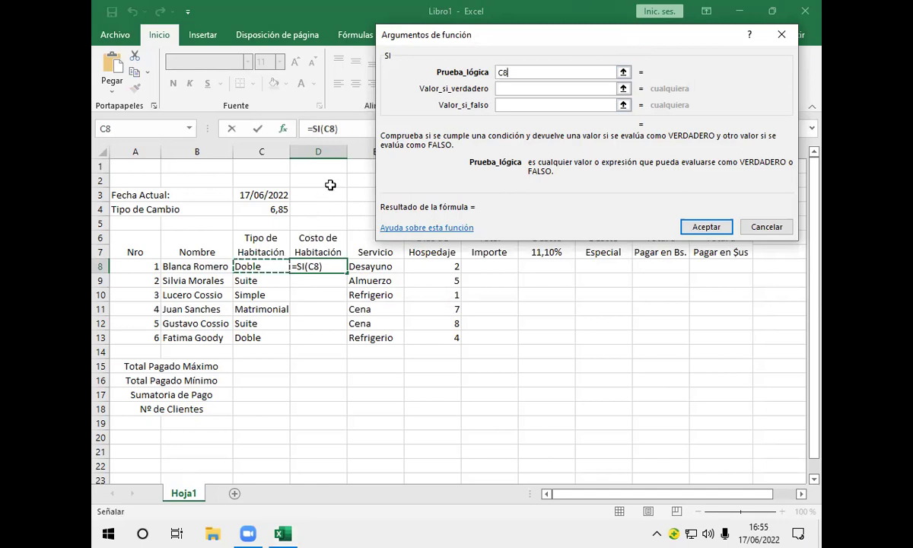
text(=)
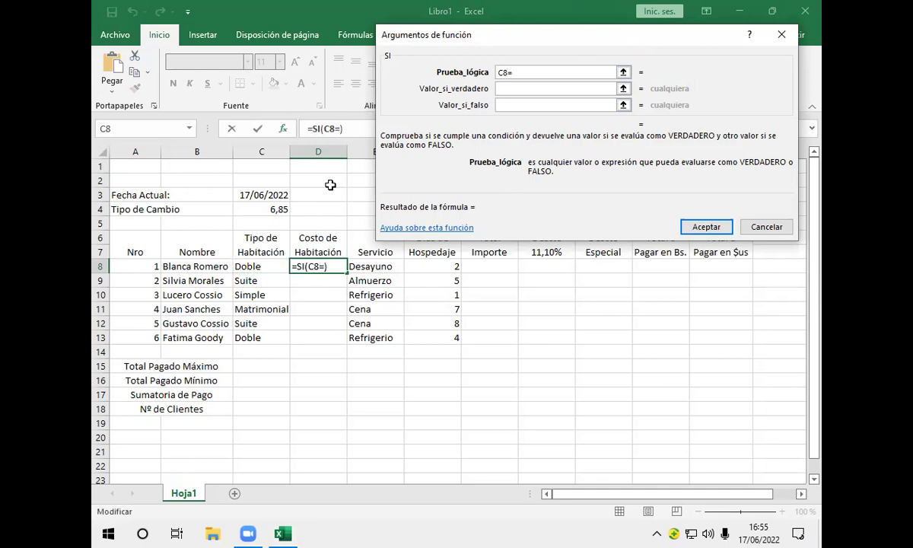
text("Suite)
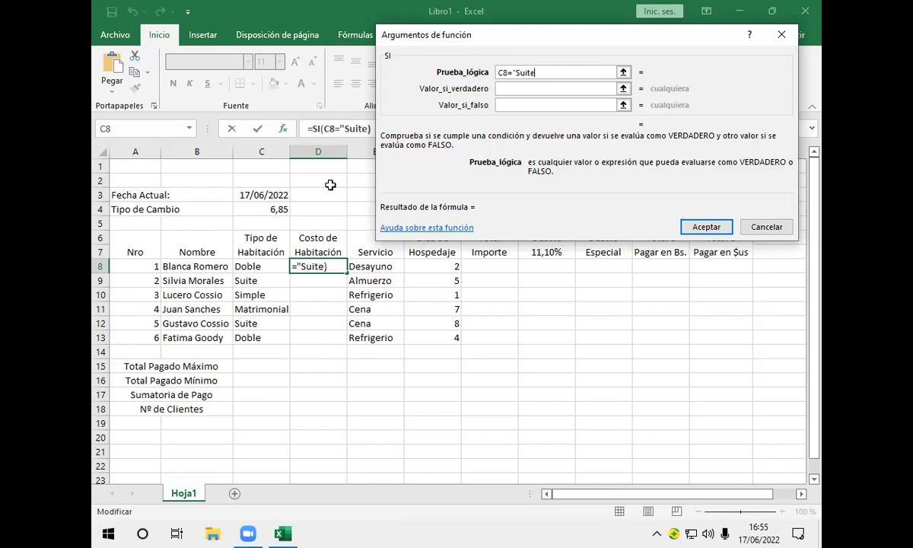
text(")
click(518, 91)
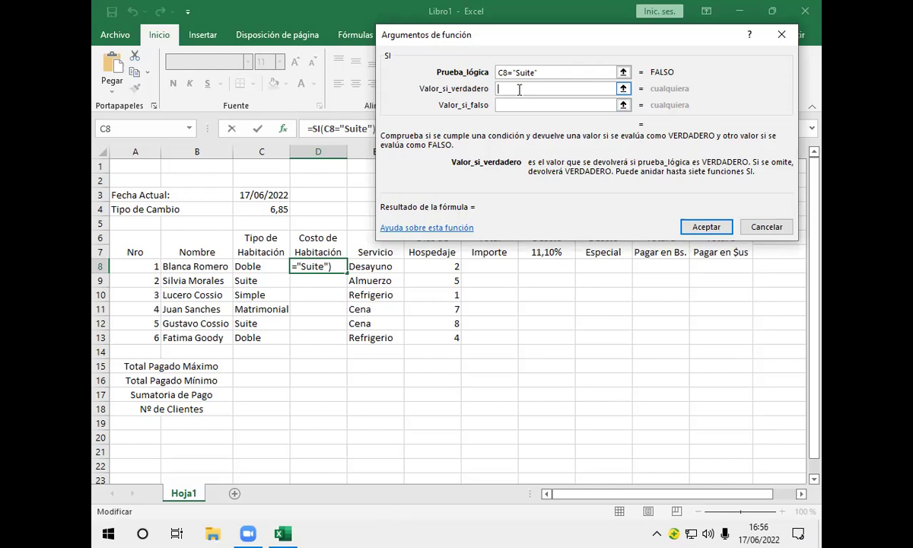
text(700)
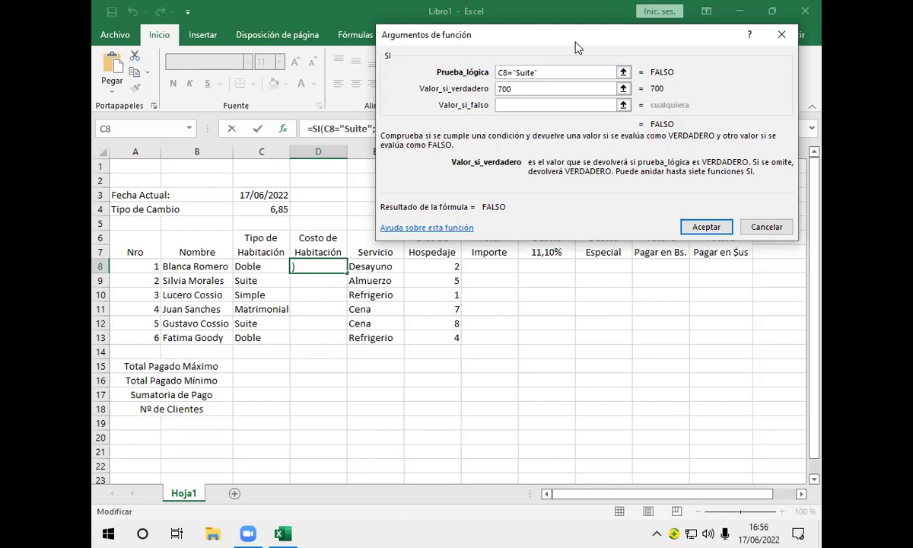
drag(576, 47, 558, 207)
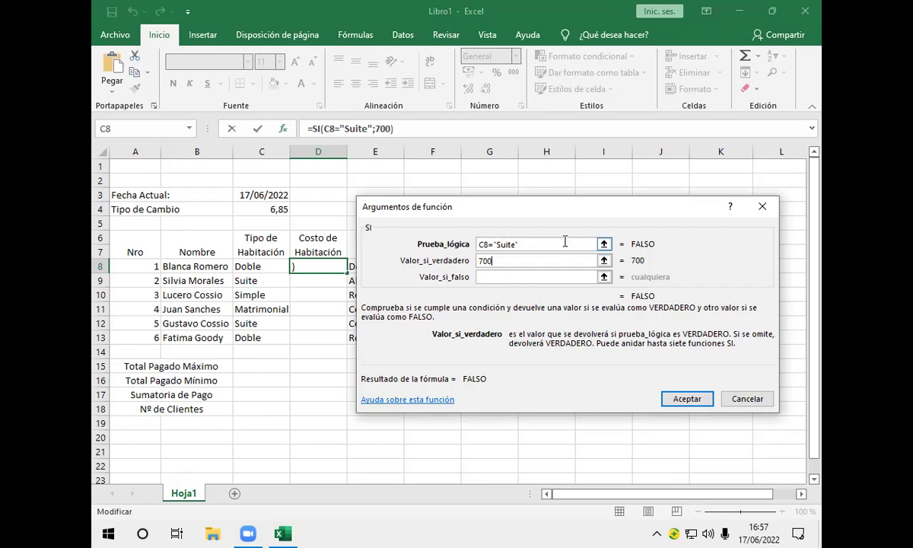
click(492, 276)
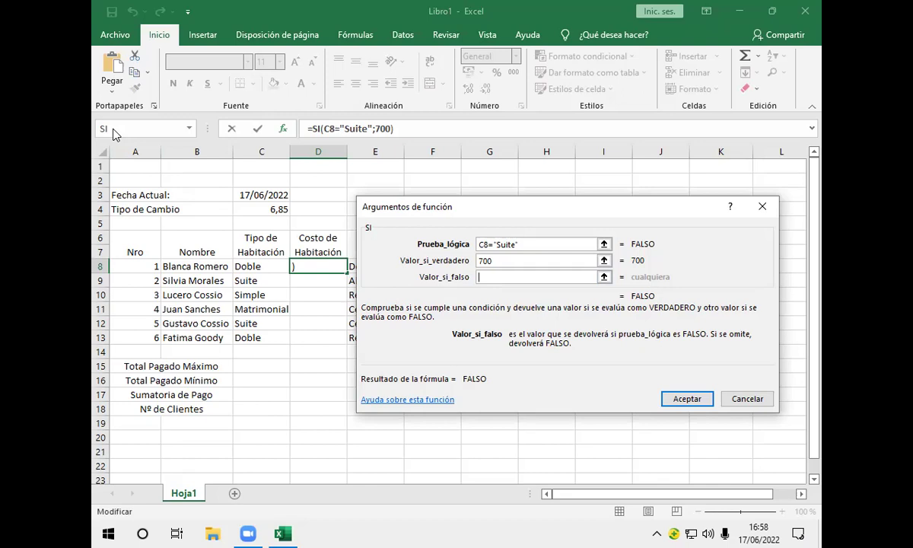
Nest an SI as the false value, testing C8="Matrimonial" and returning 580
click(113, 131)
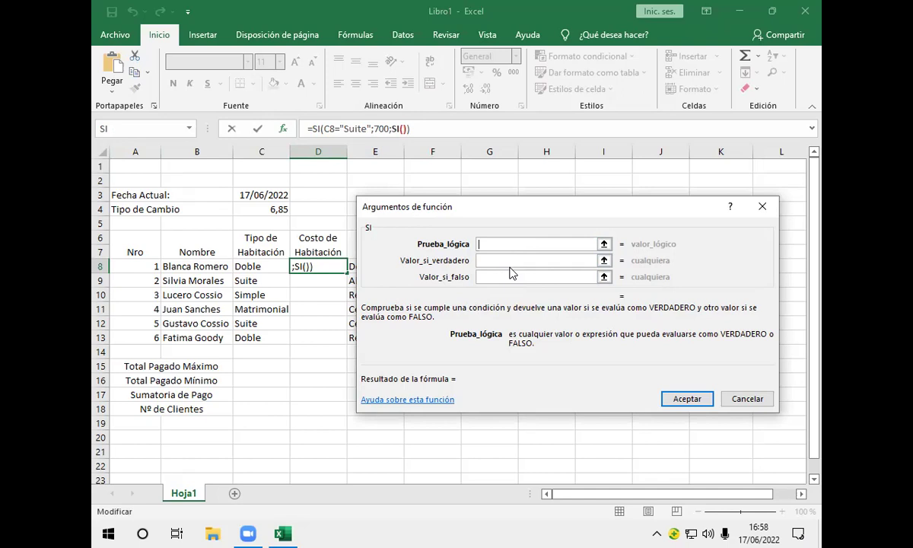
click(260, 265)
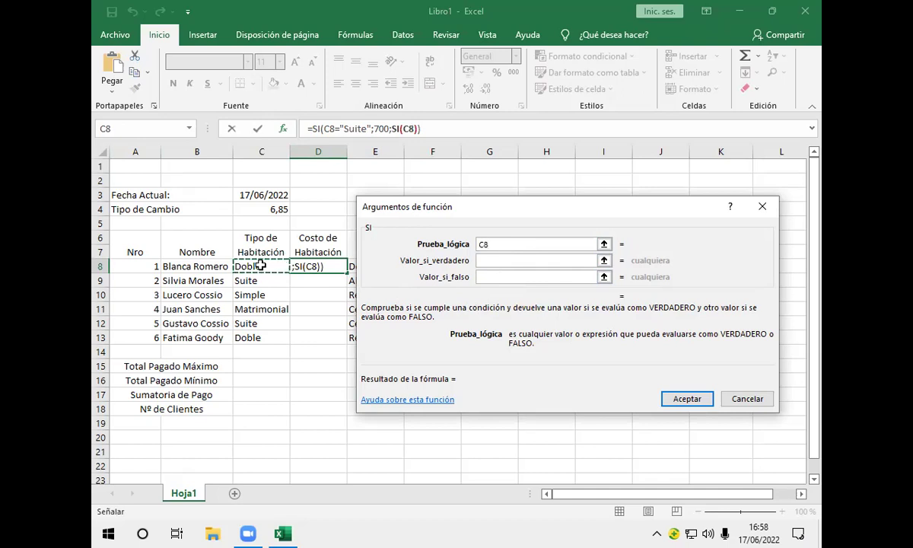
text(=)
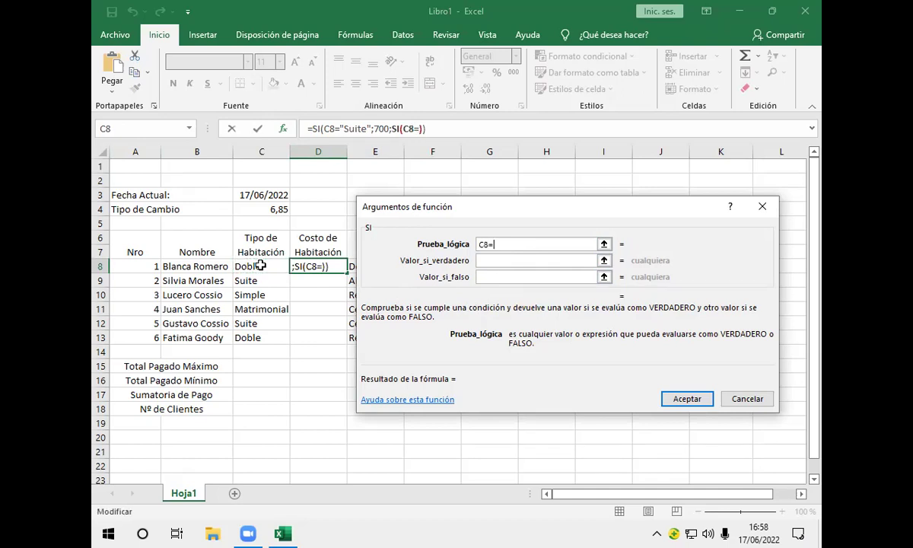
text("Ma)
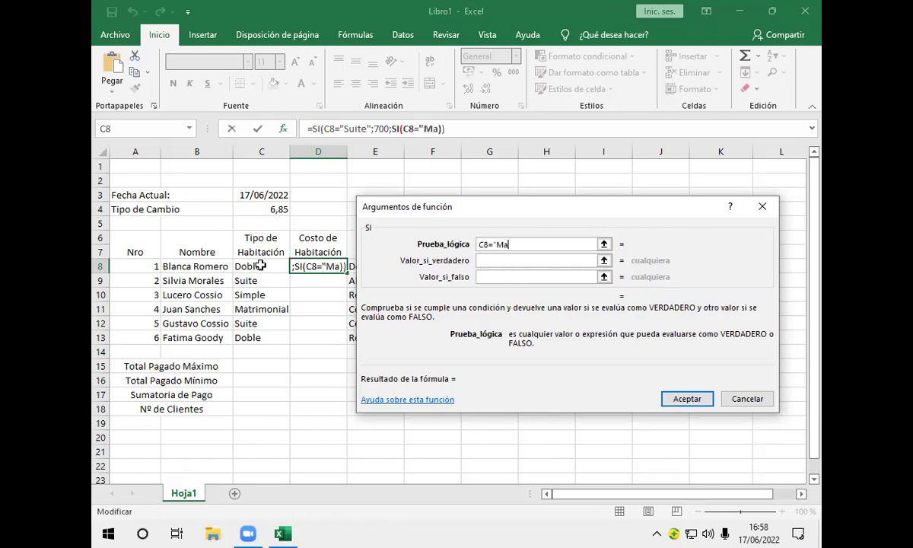
text(trimo)
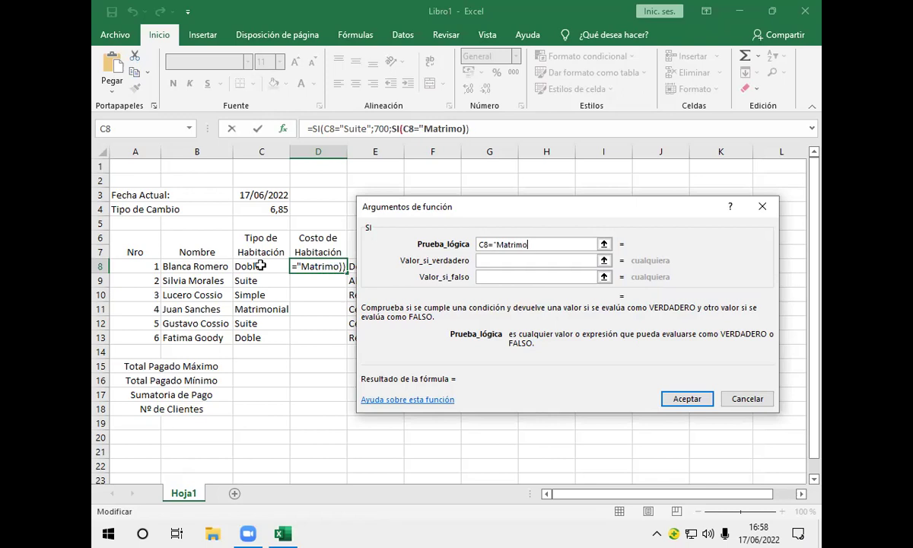
text(nial)
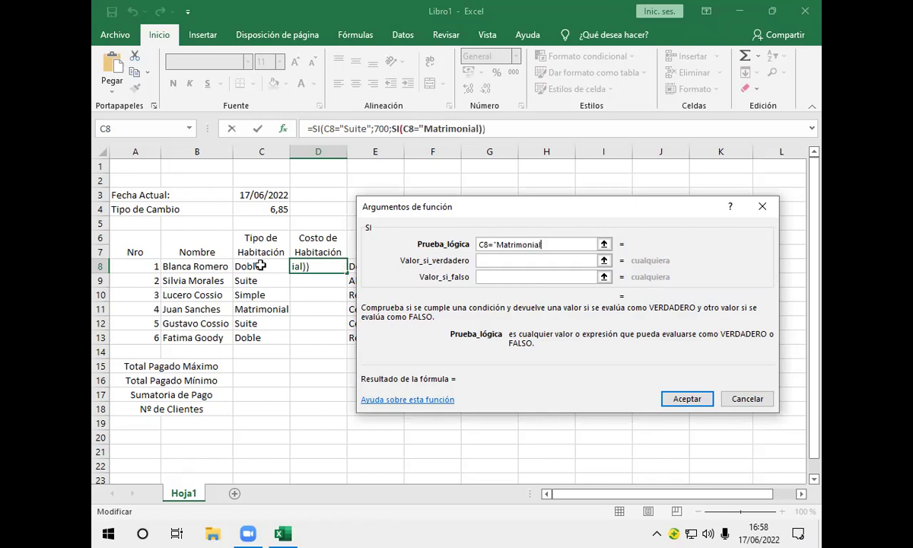
text(")
click(496, 259)
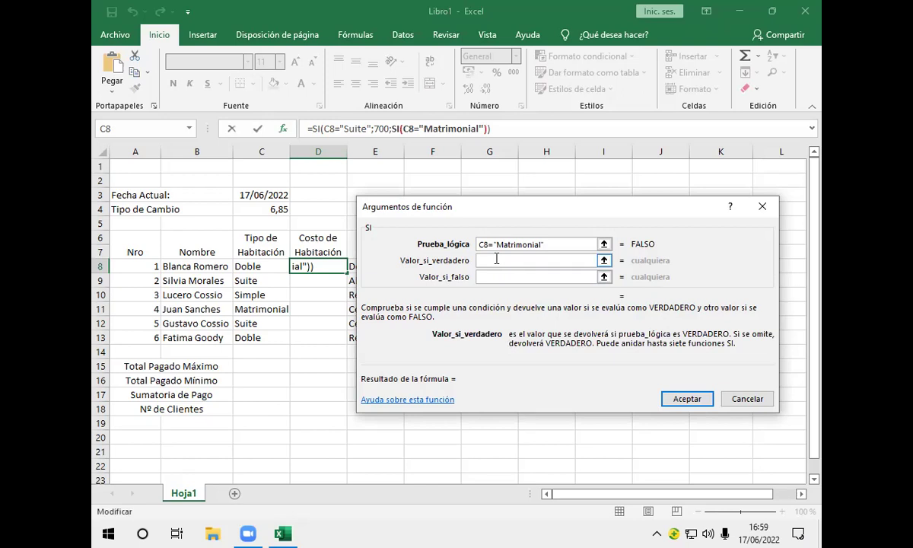
text(580)
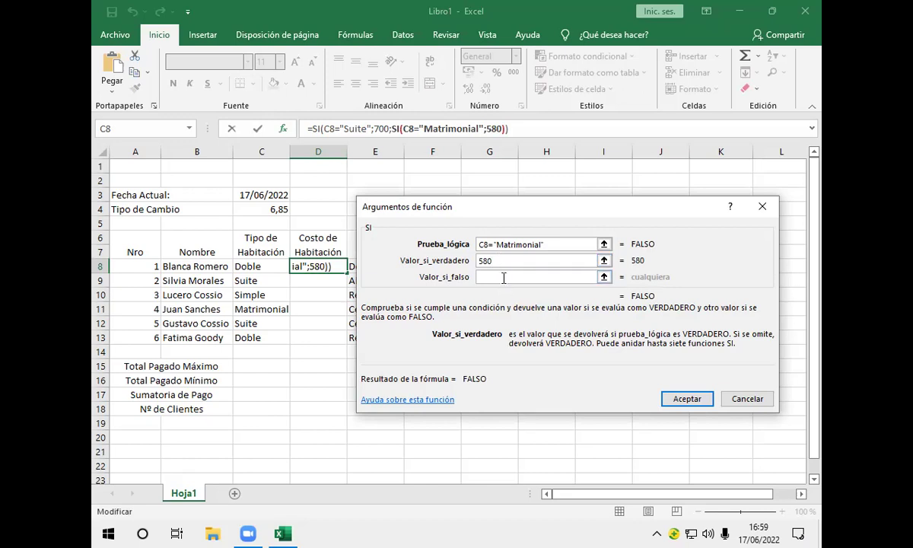
click(503, 277)
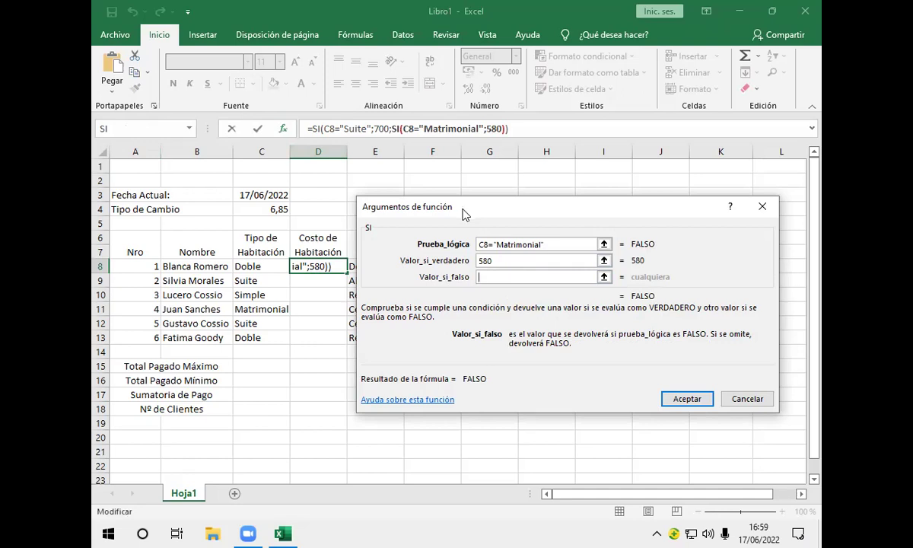
Nest a third SI that tests C8="Doble" and returns 390
click(114, 131)
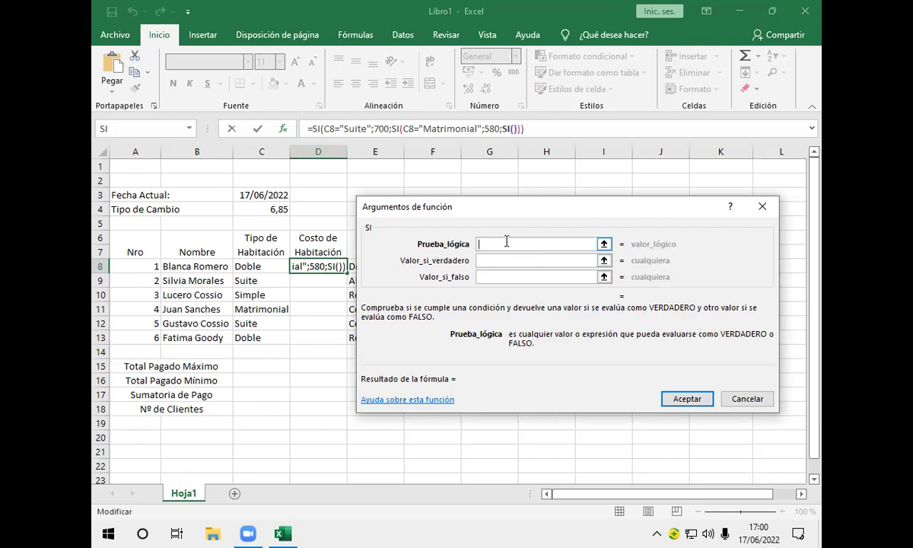
click(260, 269)
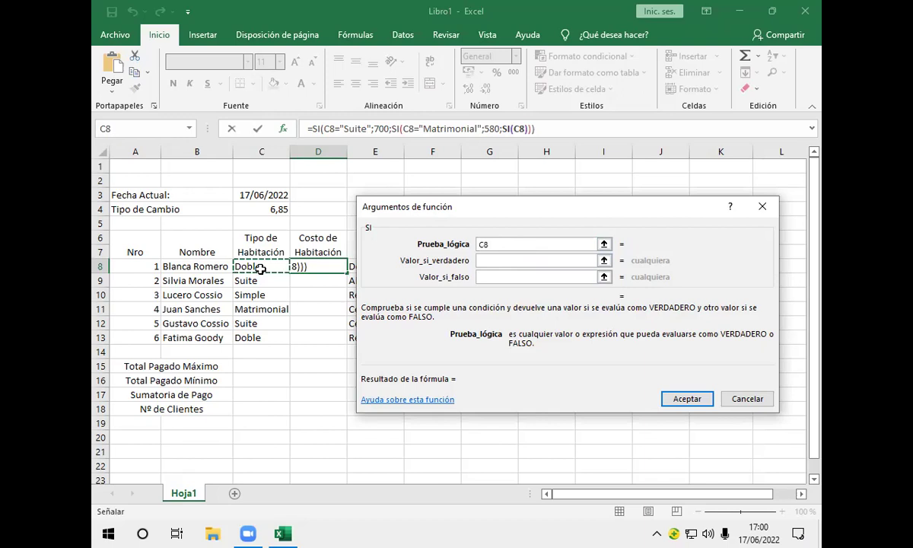
text(=)
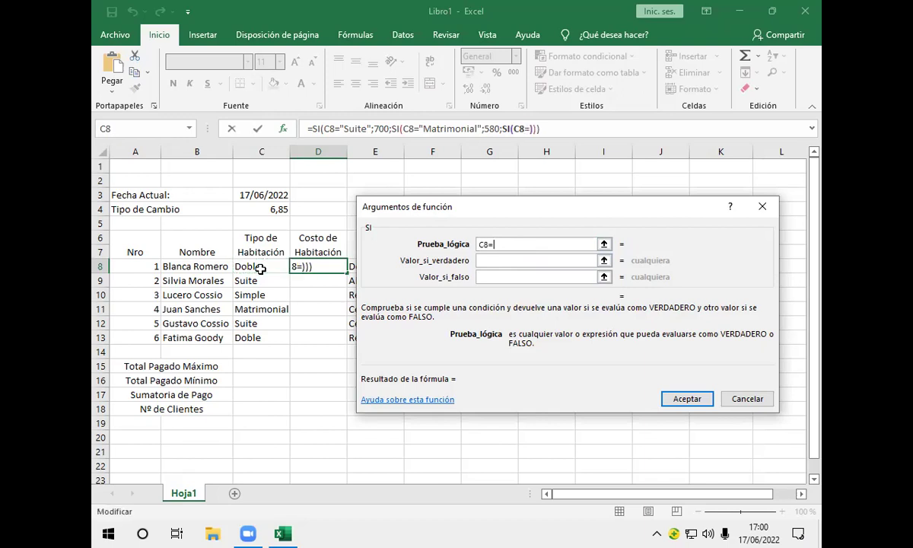
text("Doble)
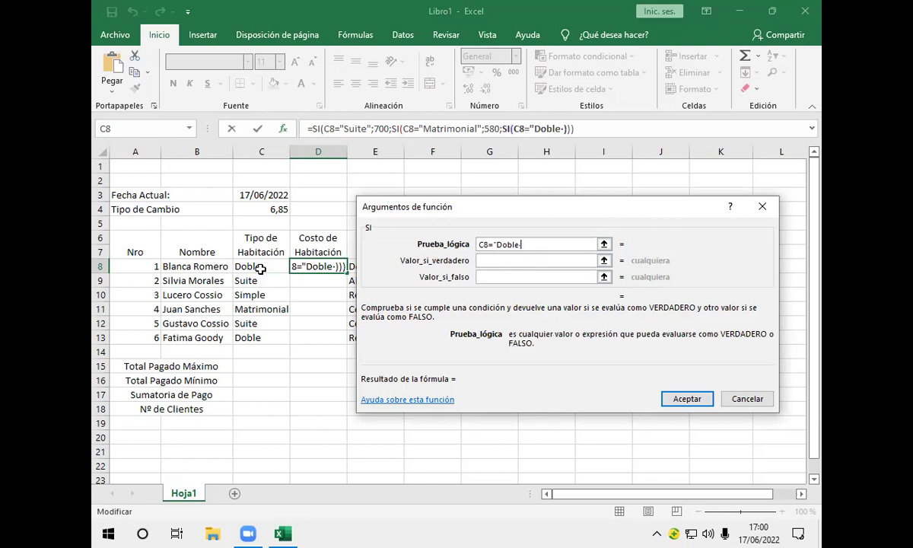
text(")
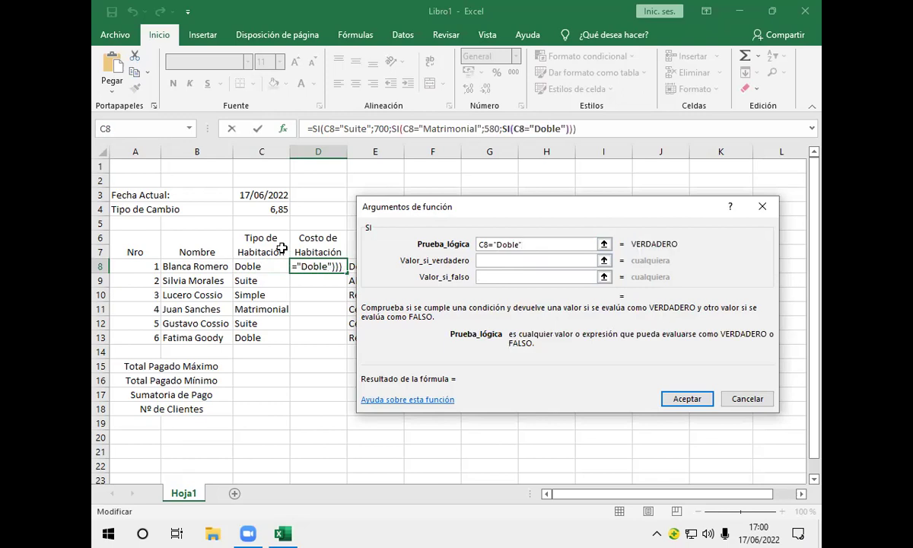
click(483, 260)
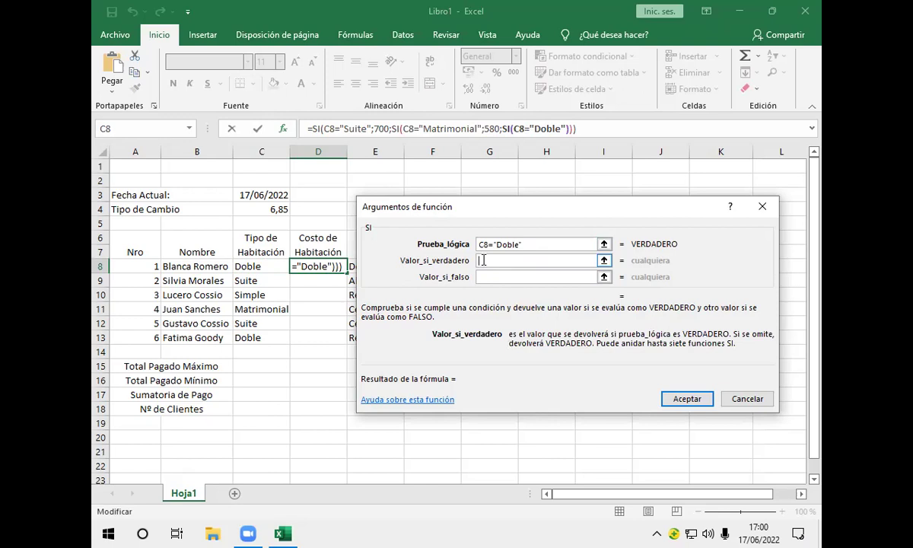
text(390)
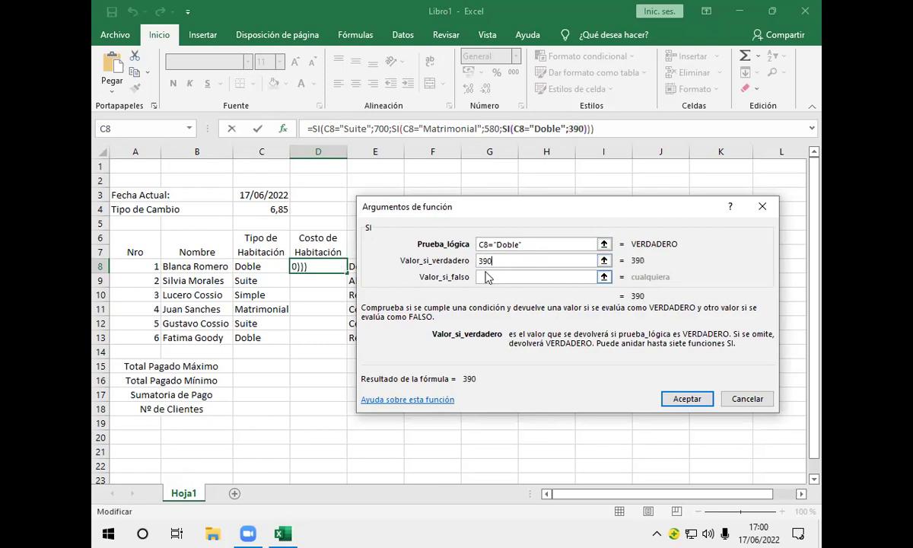
click(481, 276)
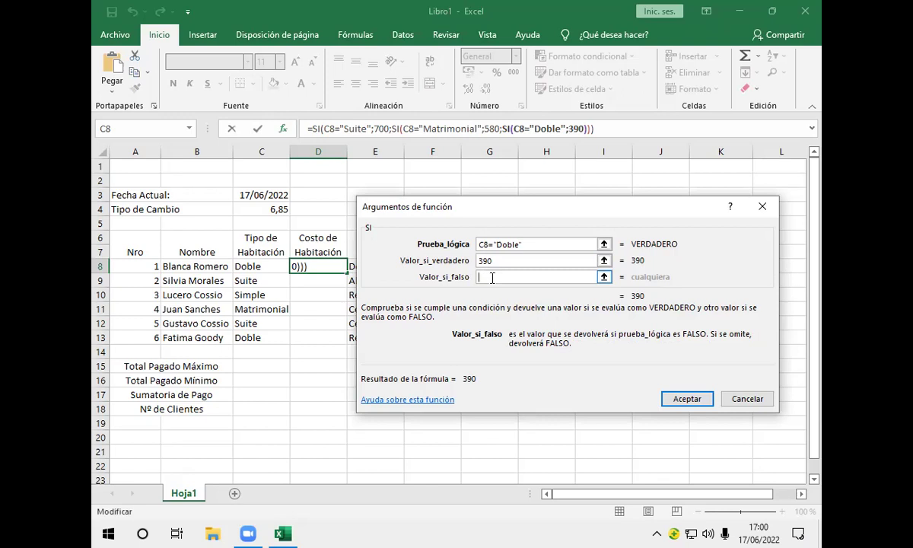
Nest a fourth SI returning 250 when C8 is "Simple", then start another nested SI
click(116, 129)
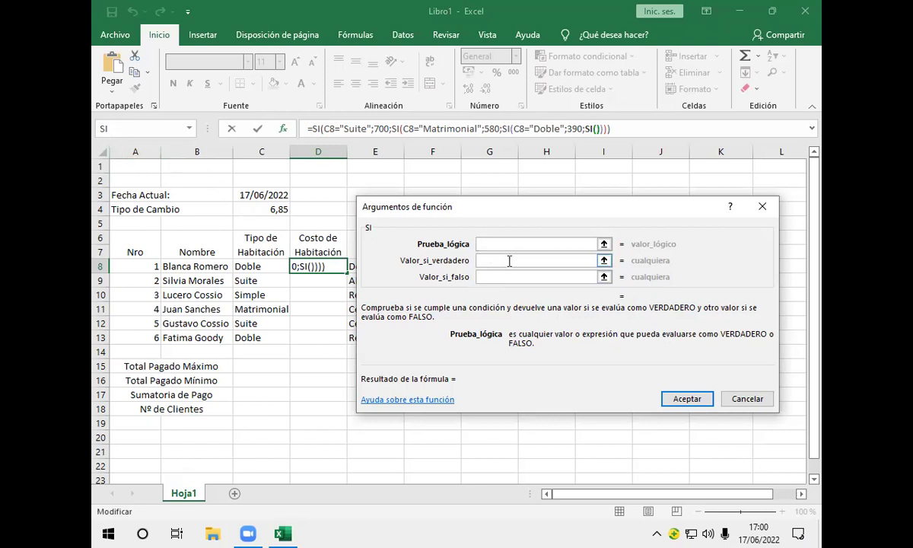
click(263, 268)
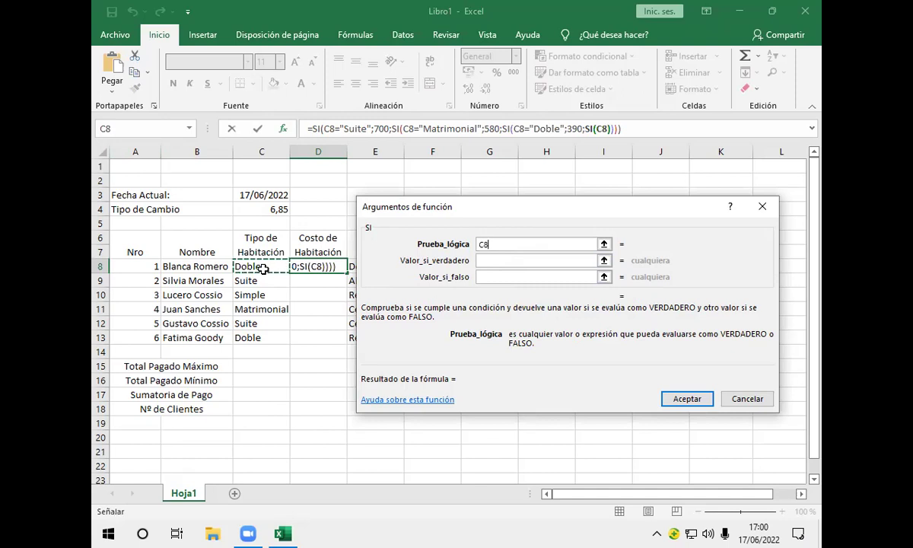
text(=")
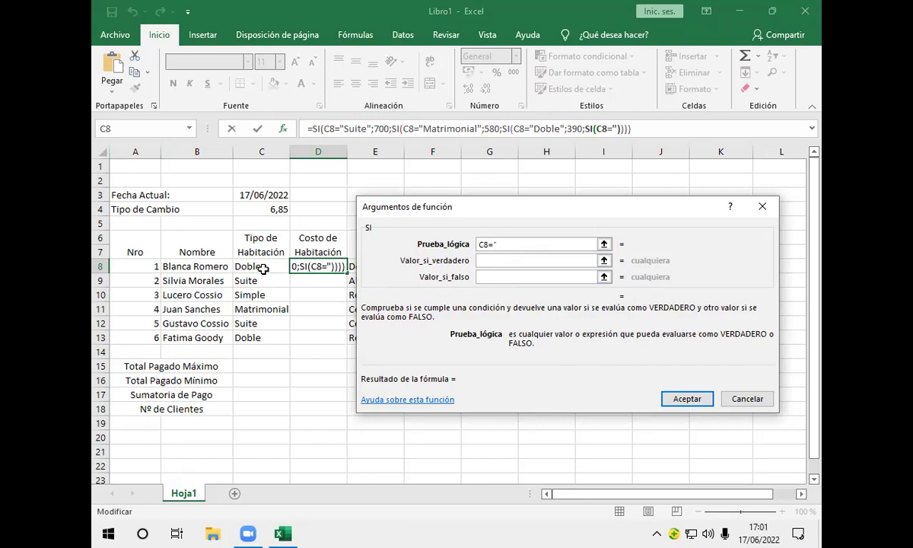
text(Simpl)
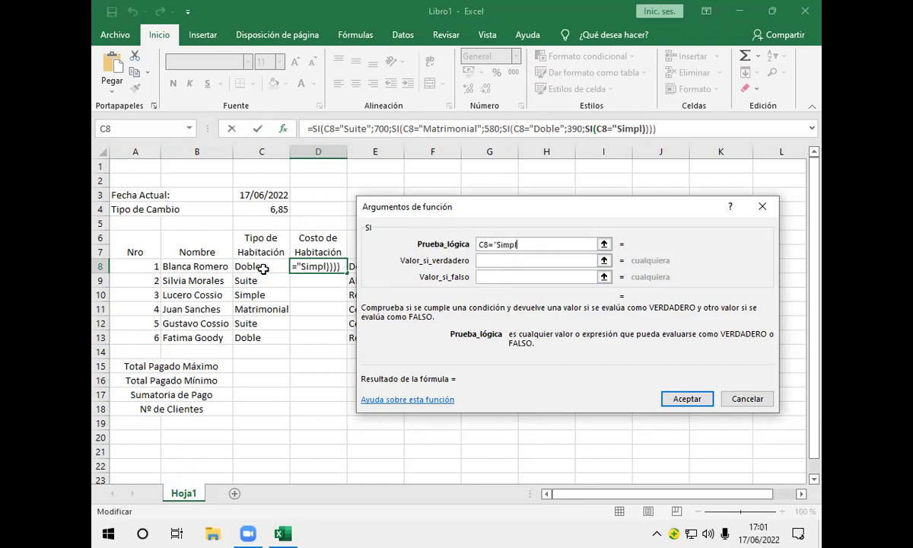
text(e")
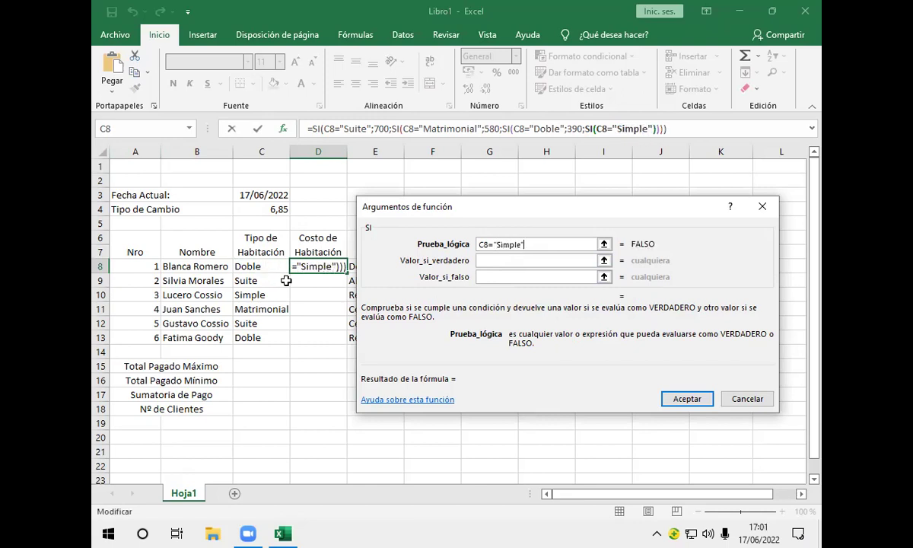
click(492, 262)
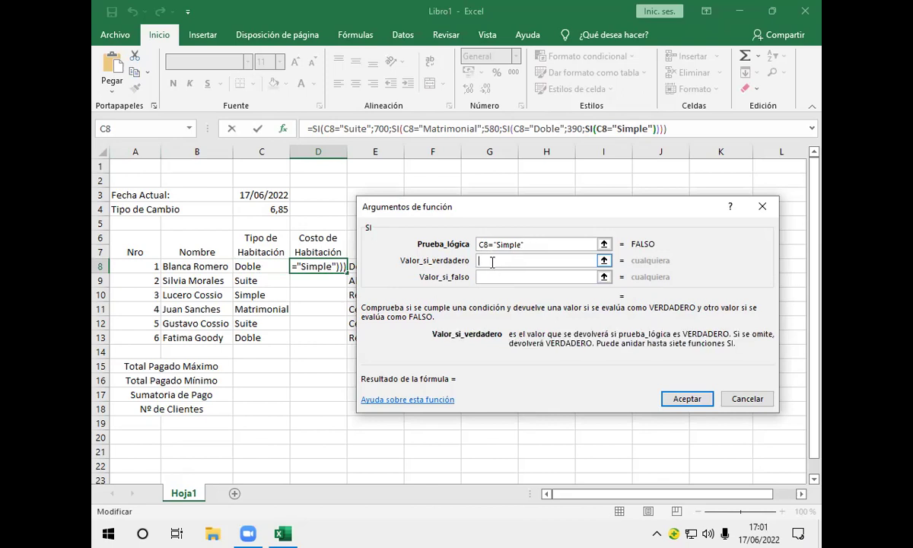
text(250)
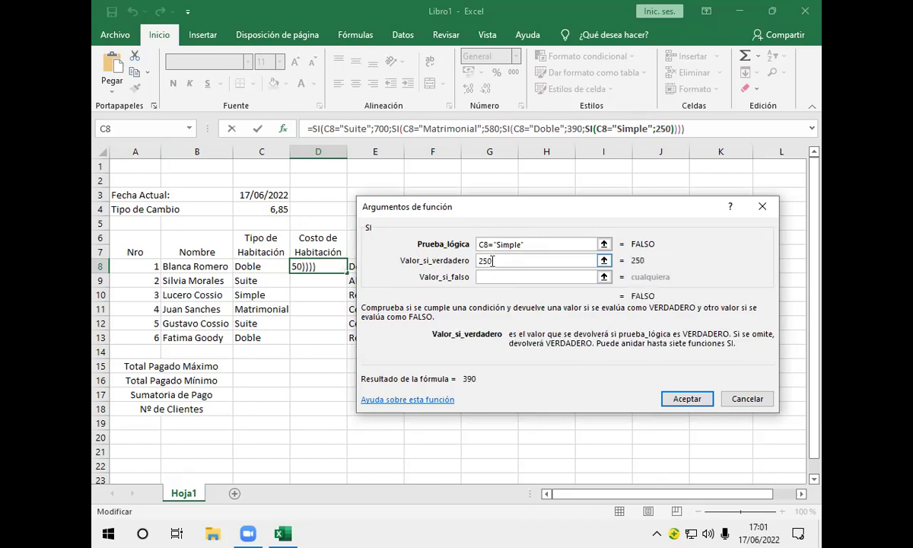
click(489, 276)
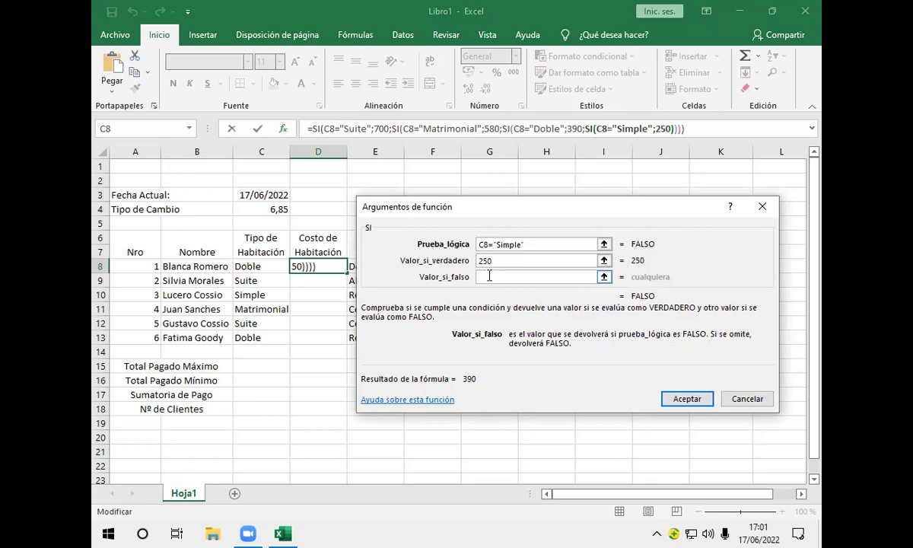
click(124, 129)
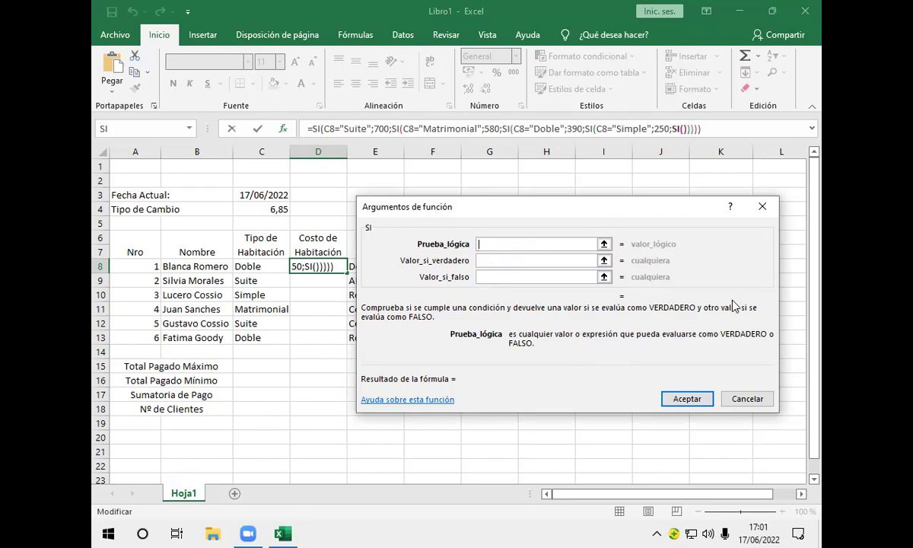
Replace the empty nested SI() with 0 as the final fallback and commit D8's formula
click(675, 129)
click(672, 128)
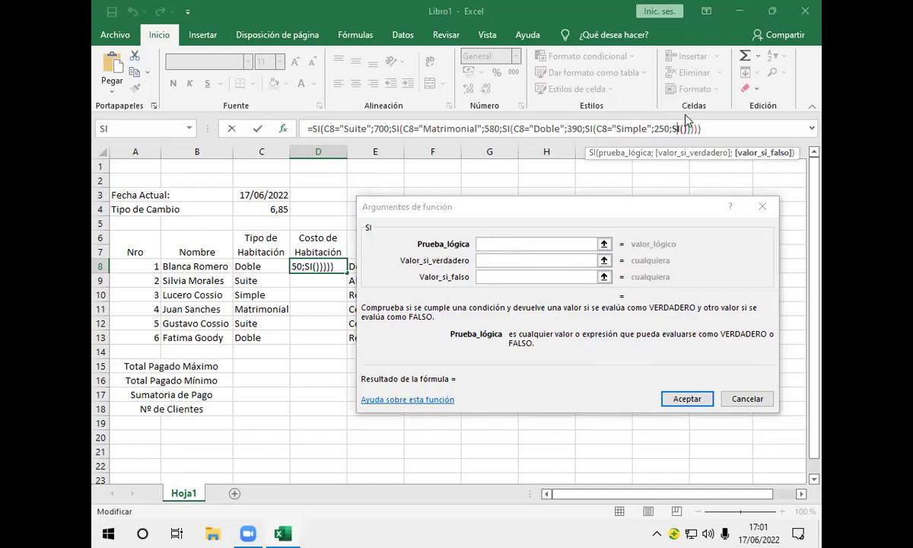
click(679, 131)
key(BackSpace)
key(BackSpace)
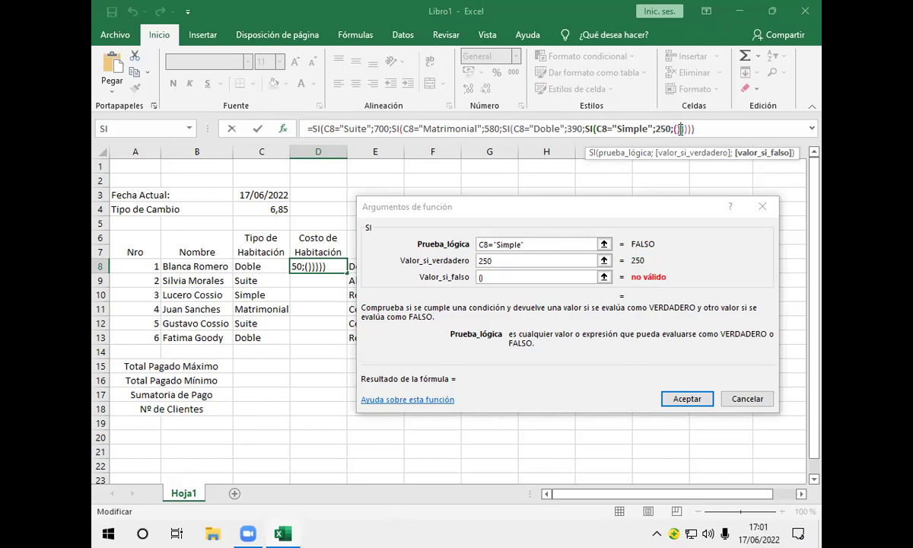
key(BackSpace)
key(Delete)
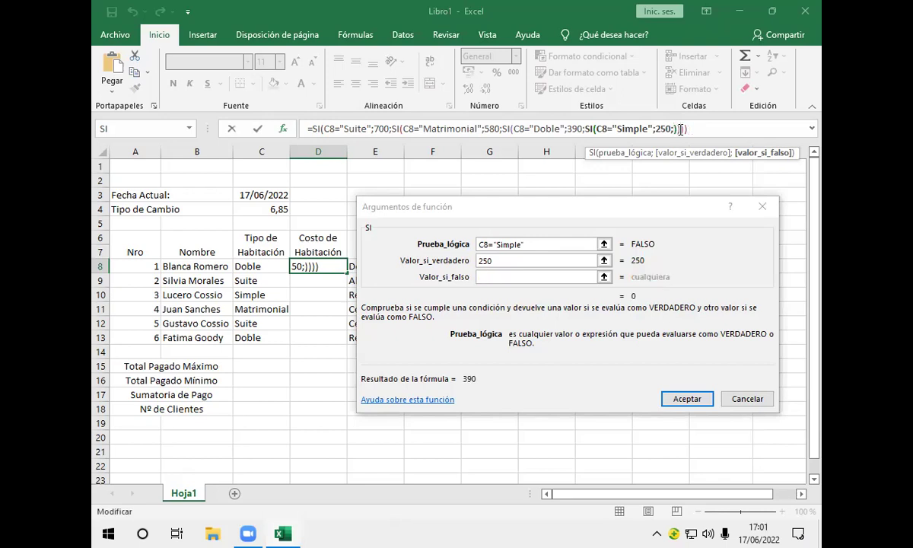
text(0)
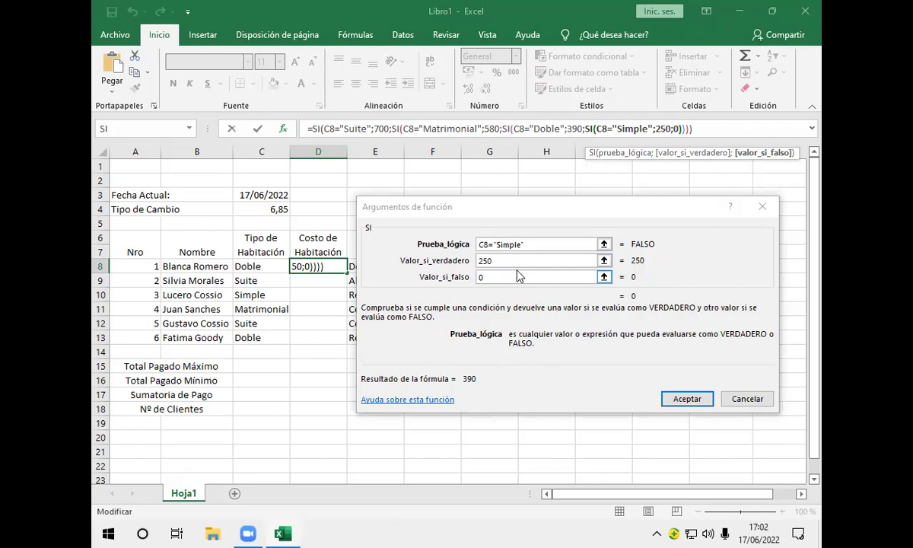
click(687, 399)
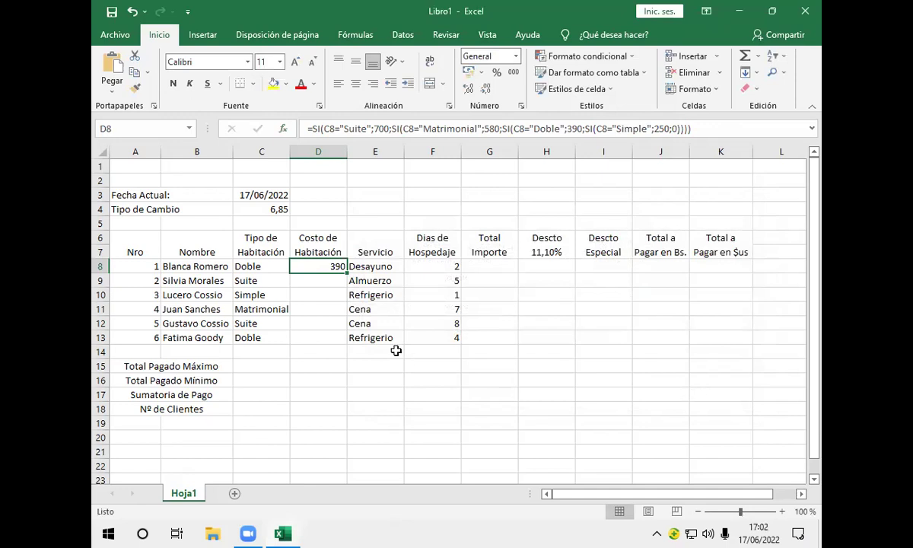
Fill the room-cost formula from D8 down to D13, giving 390, 700, 250, 580, 700, 390
mouse_move(345, 273)
mouse_down()
mouse_move(343, 299)
mouse_move(346, 263)
mouse_move(349, 351)
mouse_up()
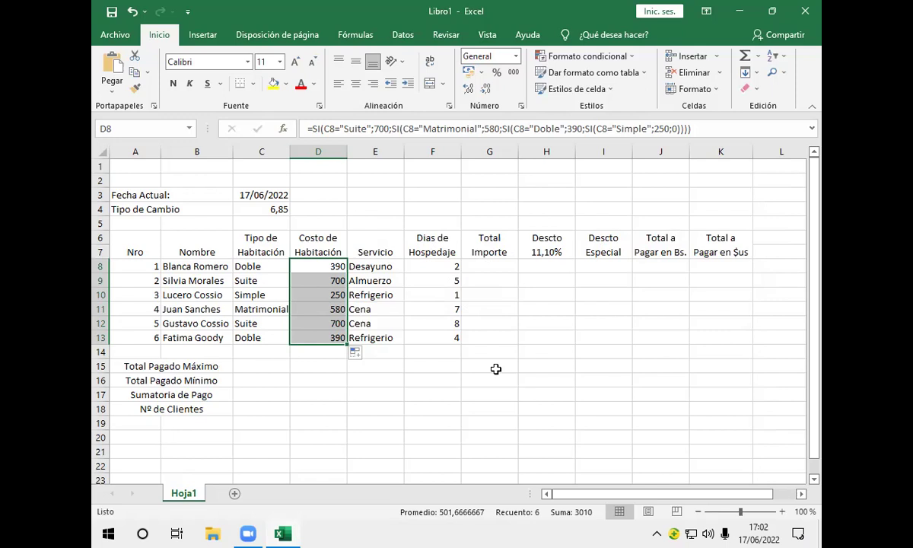
click(495, 369)
click(508, 269)
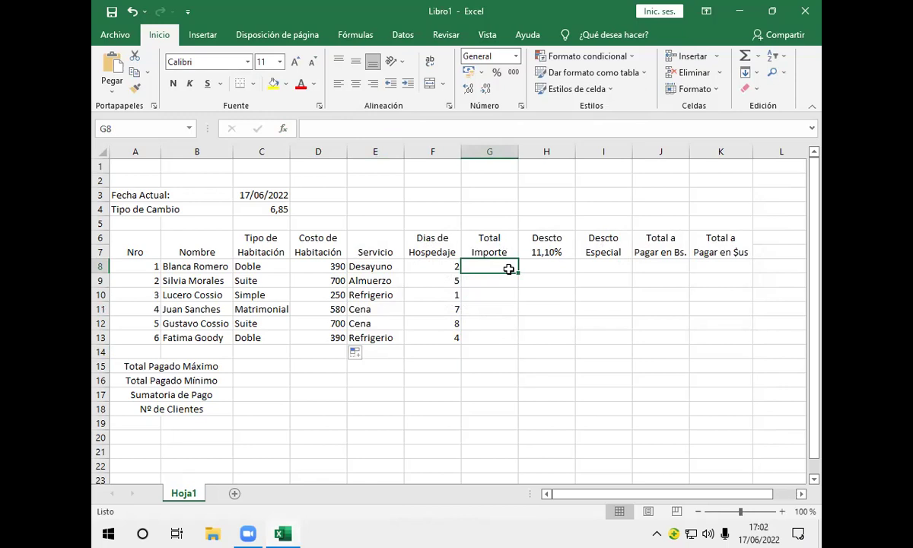
Enter the formula =+D8*F8 in G8 to compute the first guest's Total Importe
text(+)
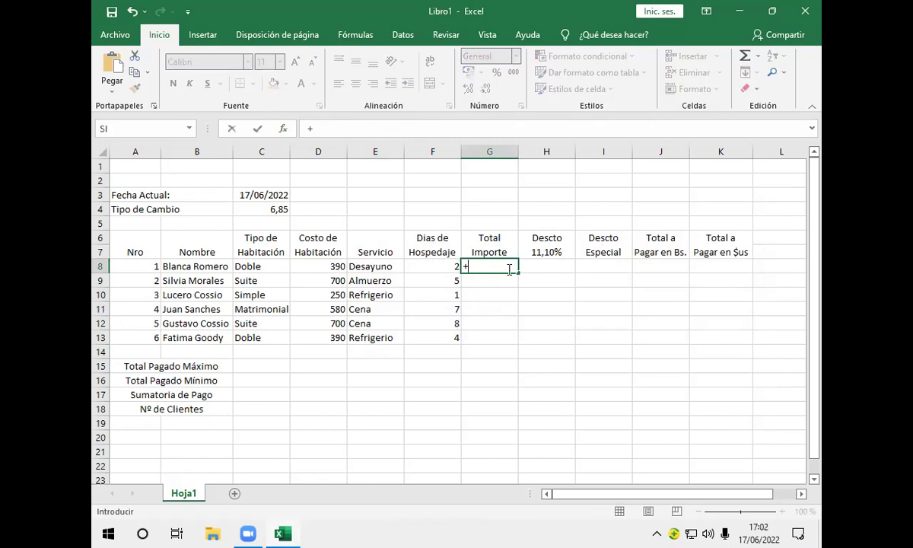
click(324, 267)
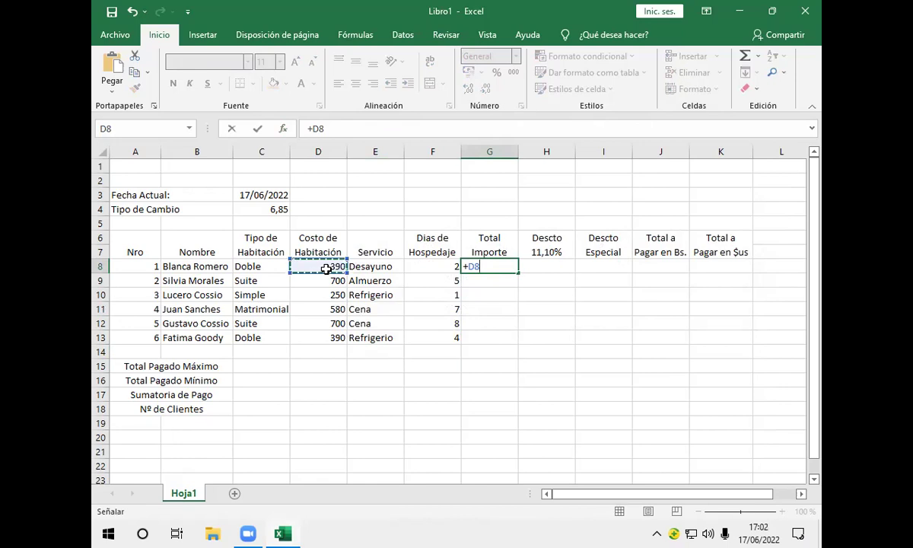
text(*)
click(412, 264)
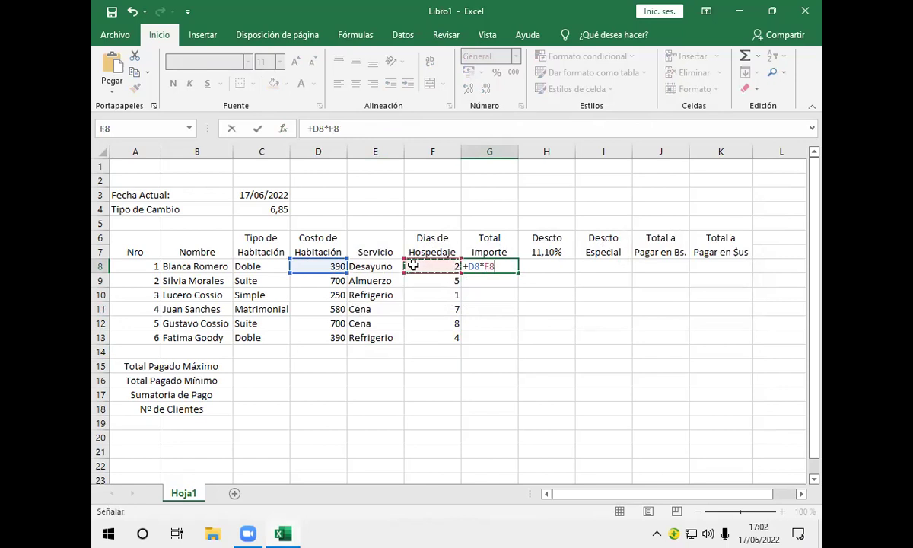
key(Return)
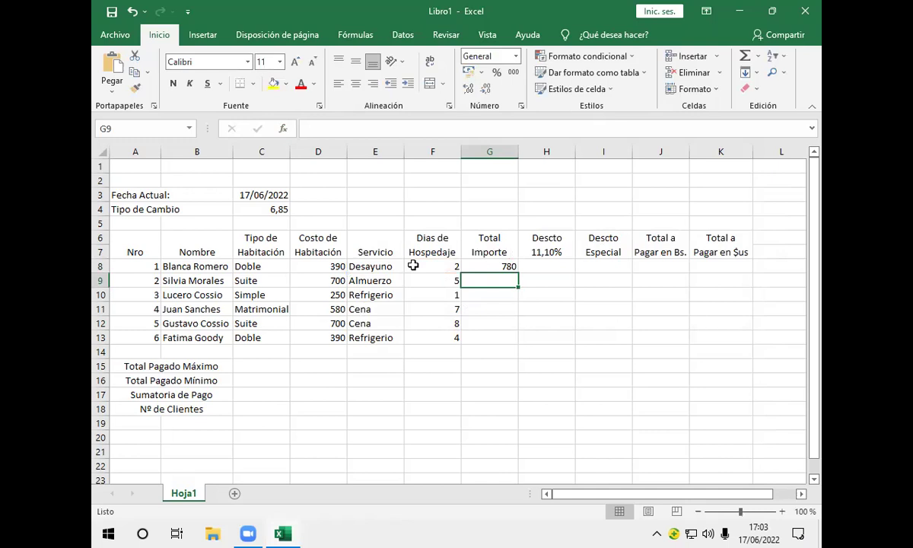
Copy the G8 Total Importe formula down through G13, giving 780 to 1560
click(494, 267)
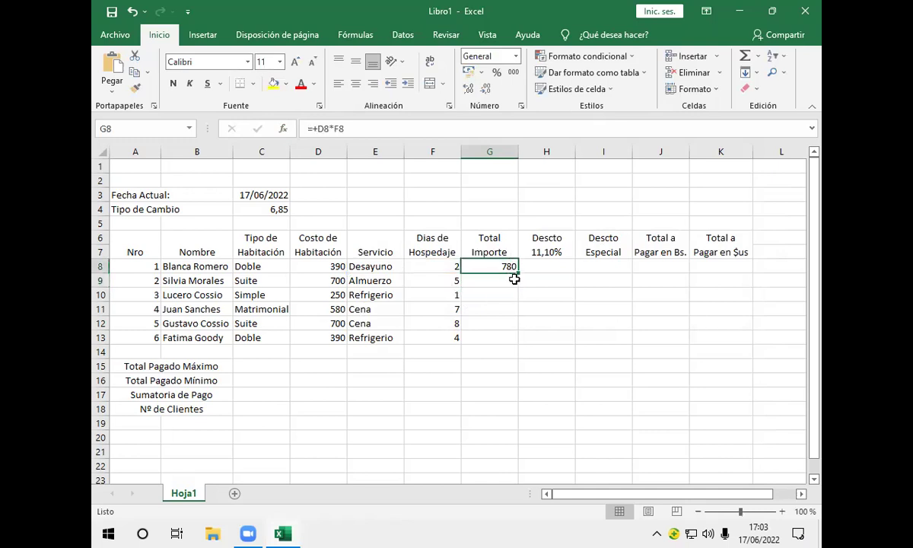
drag(519, 275, 521, 345)
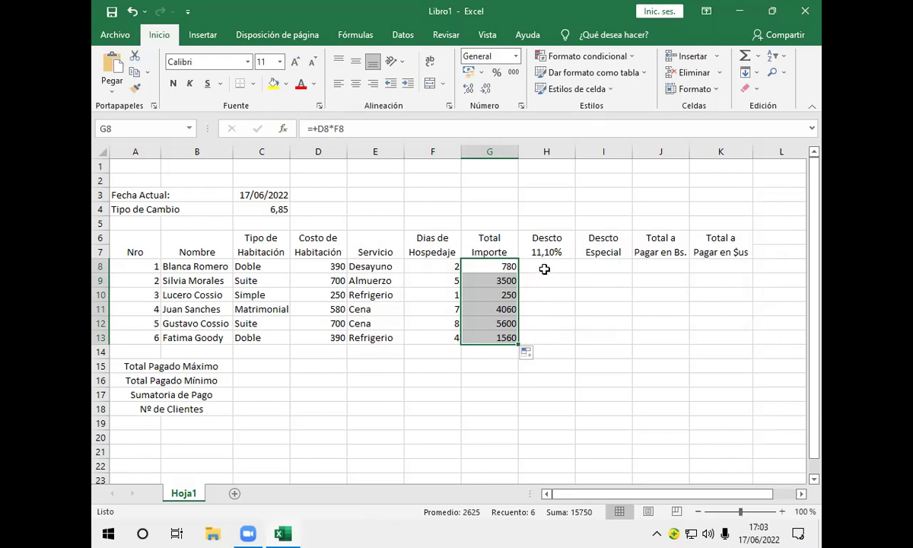
click(544, 268)
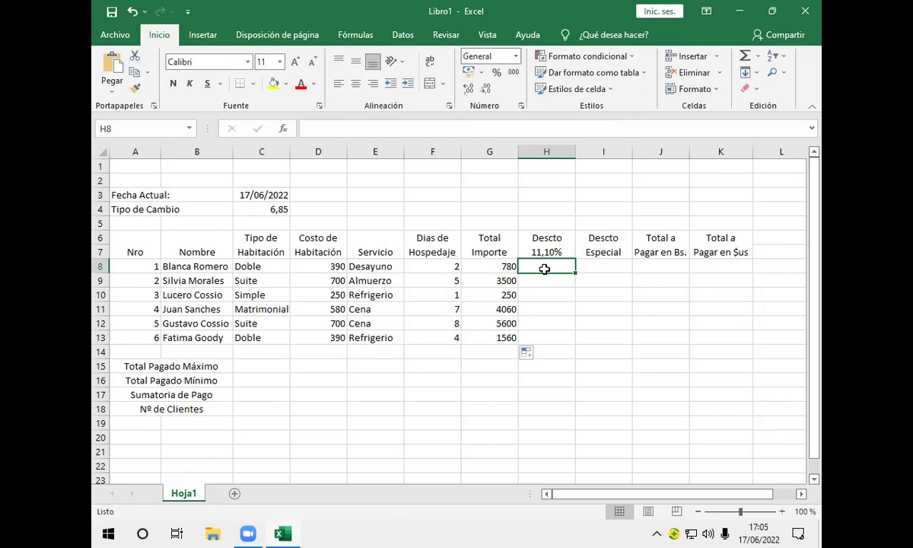
Start H8's formula as +Si(y( so an AND test sits inside an IF
text(+)
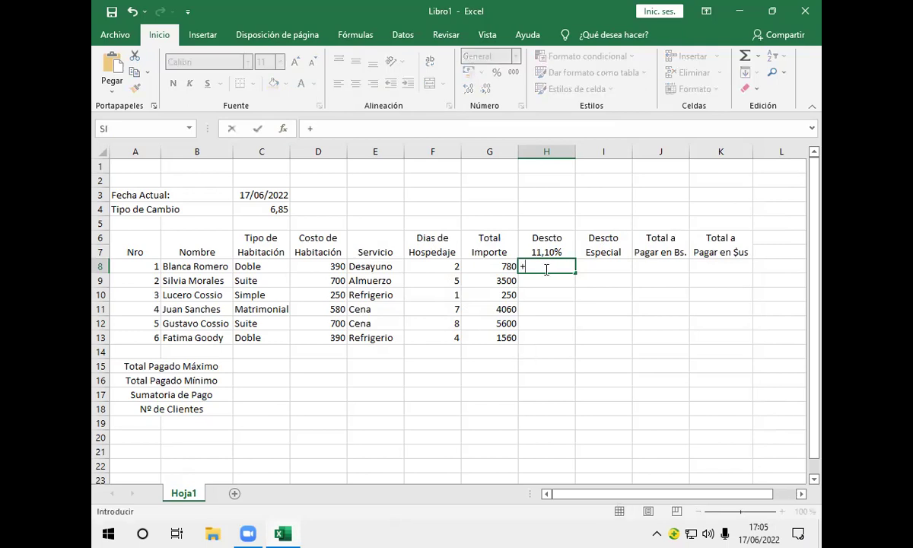
text(Si)
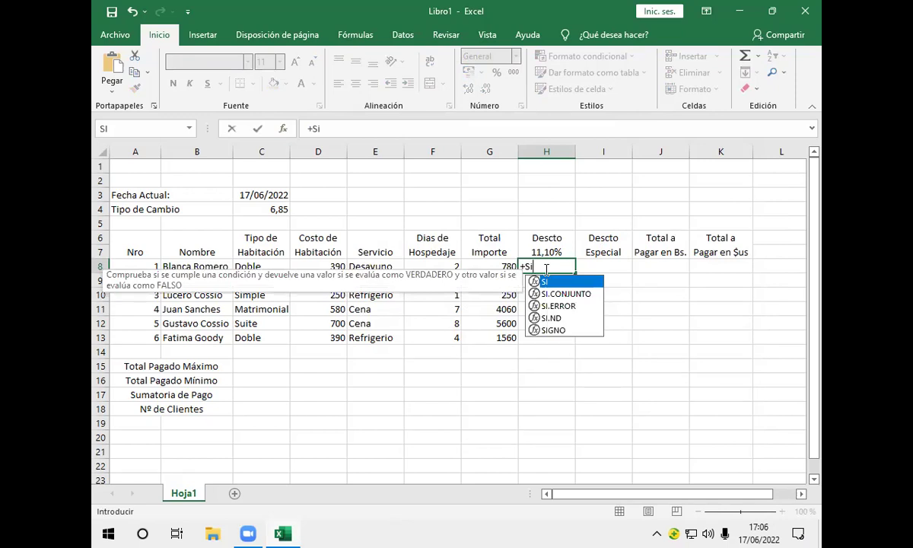
text(()
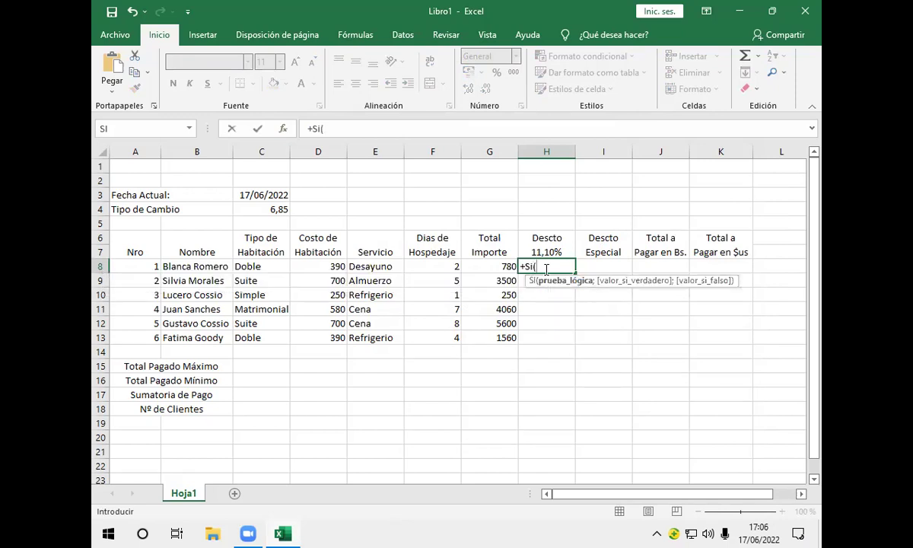
text(y)
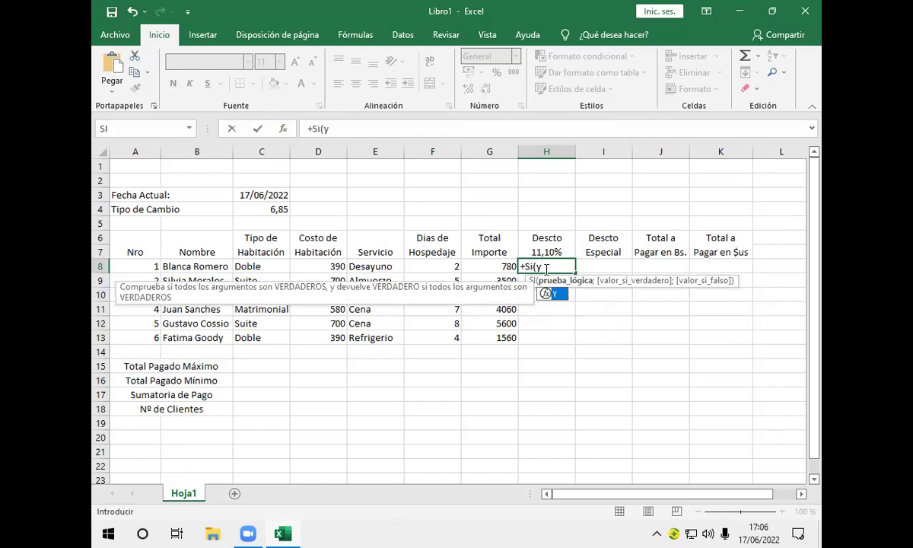
text(/)
key(BackSpace)
text(()
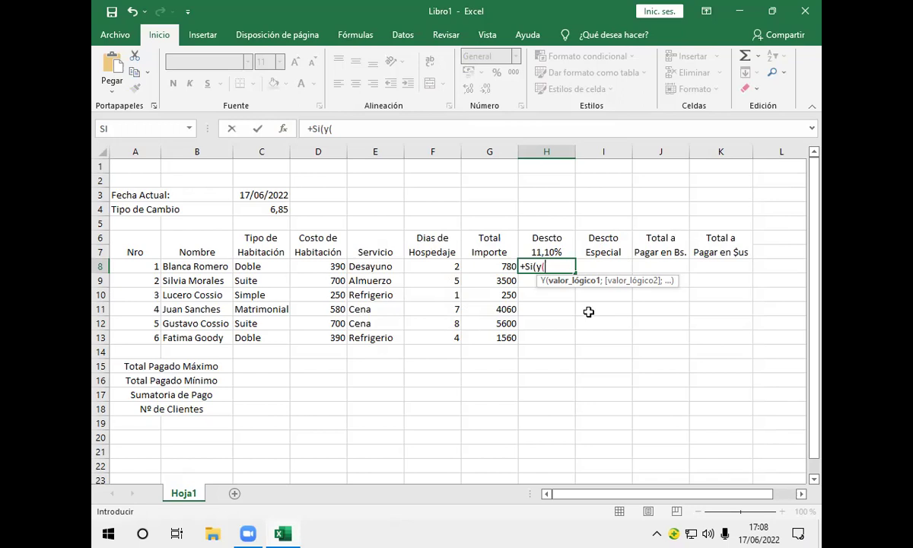
Fill the AND test with C8="Suite" and F8>5 in H8's formula
click(261, 266)
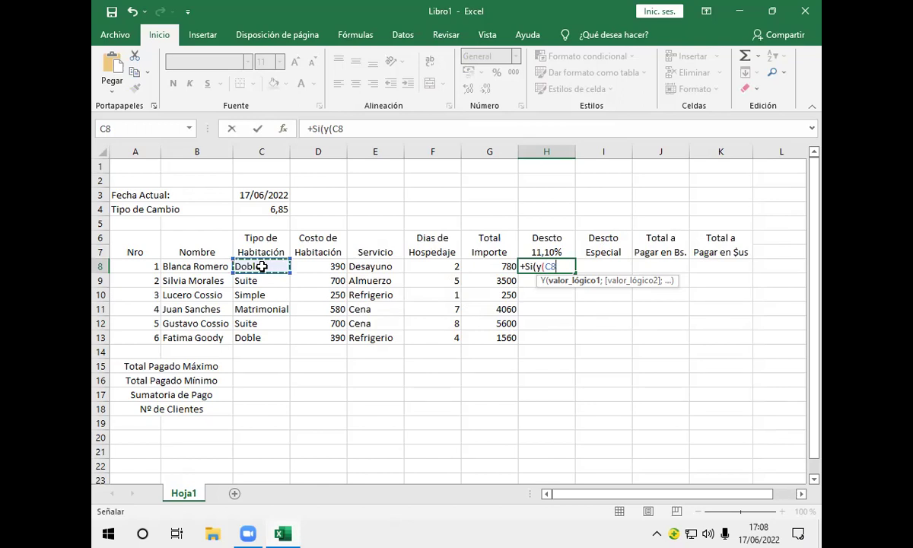
text(+)
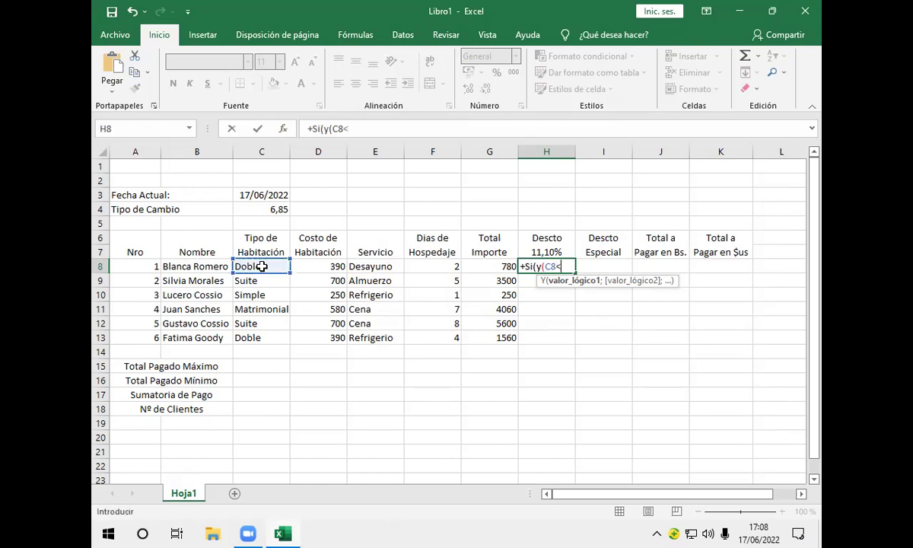
key(BackSpace)
text(s)
key(BackSpace)
key(BackSpace)
text(=")
text(Suite")
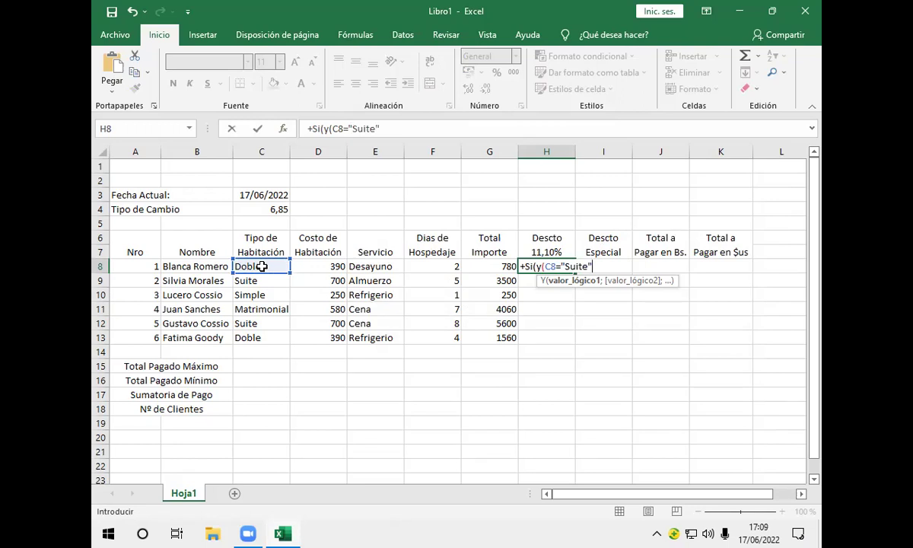
text(;)
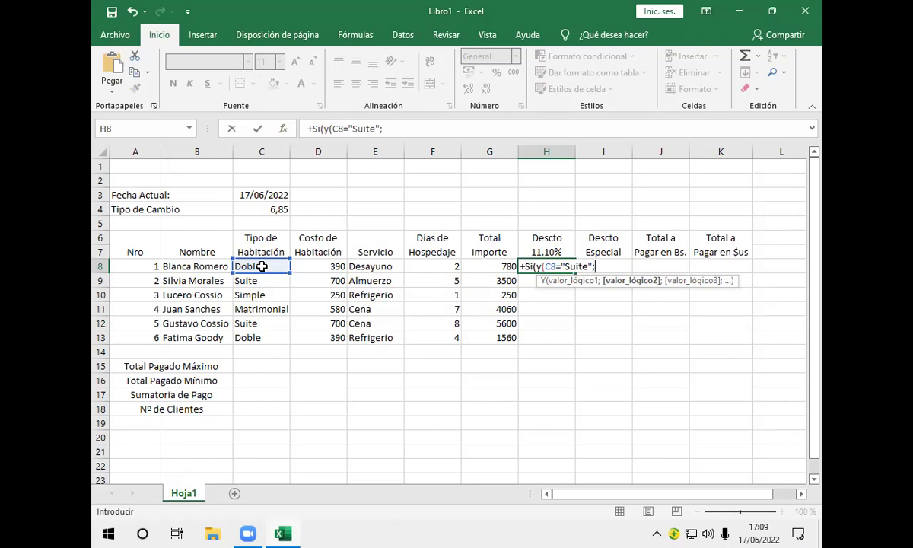
click(435, 267)
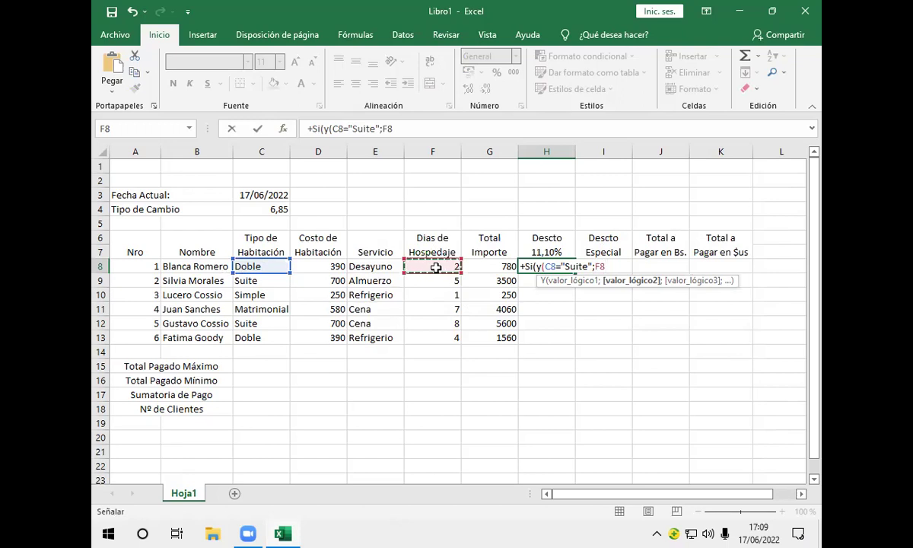
text(>)
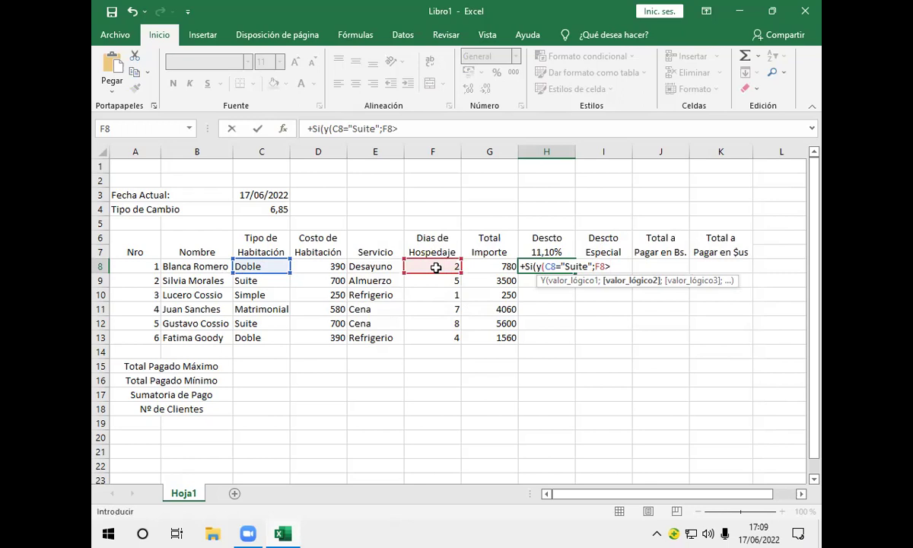
text(5))
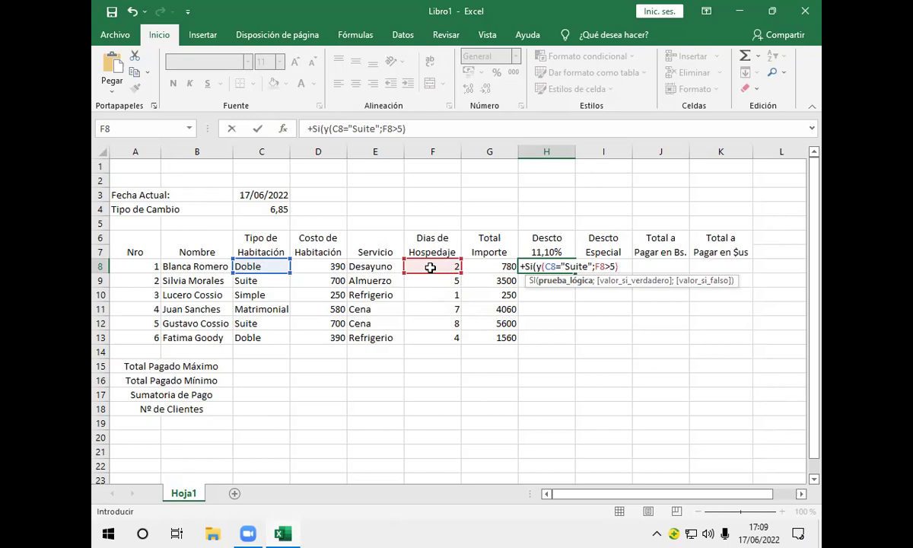
text(;)
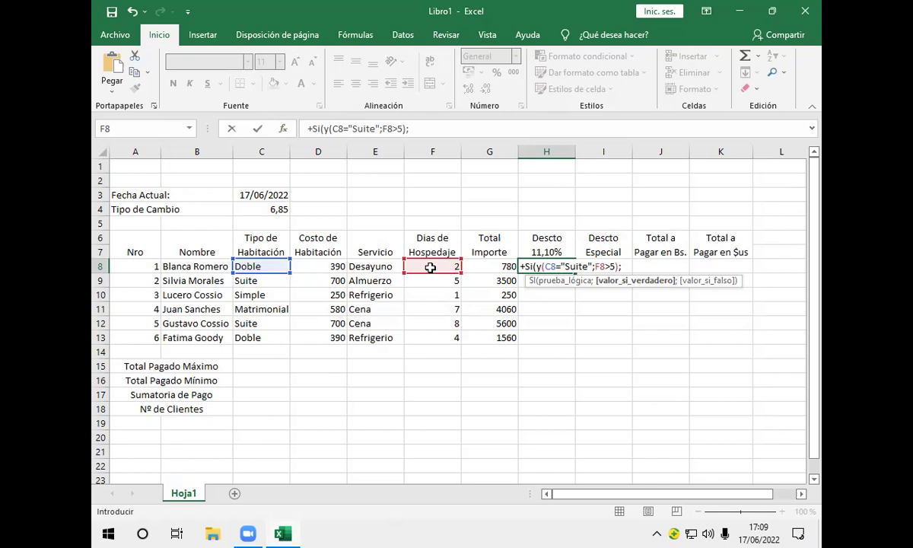
Complete H8 with G8*11,10% when true and 0 otherwise, and enter it
click(497, 267)
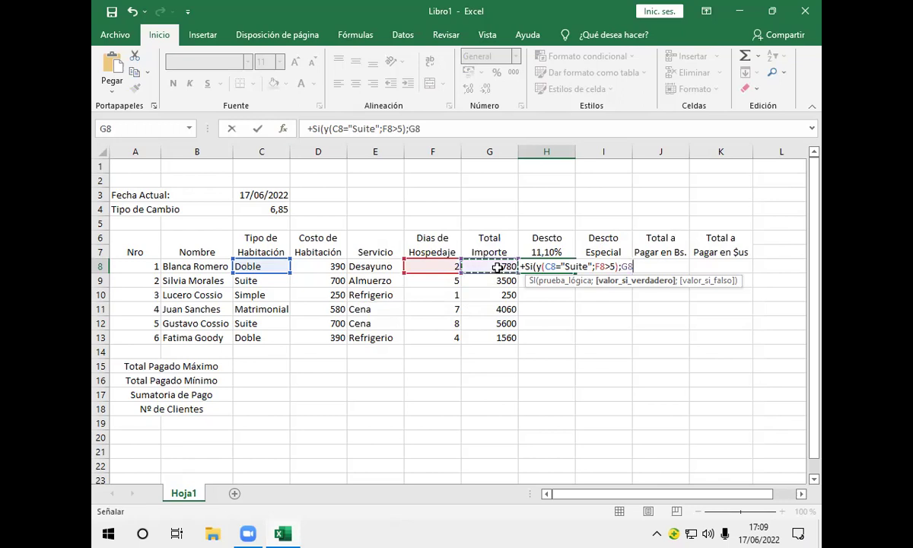
text(*)
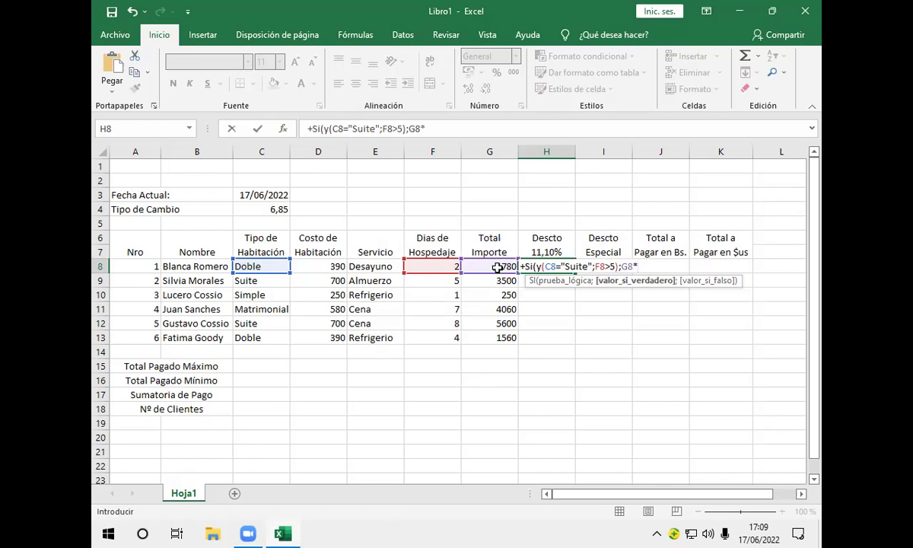
text(11,10%)
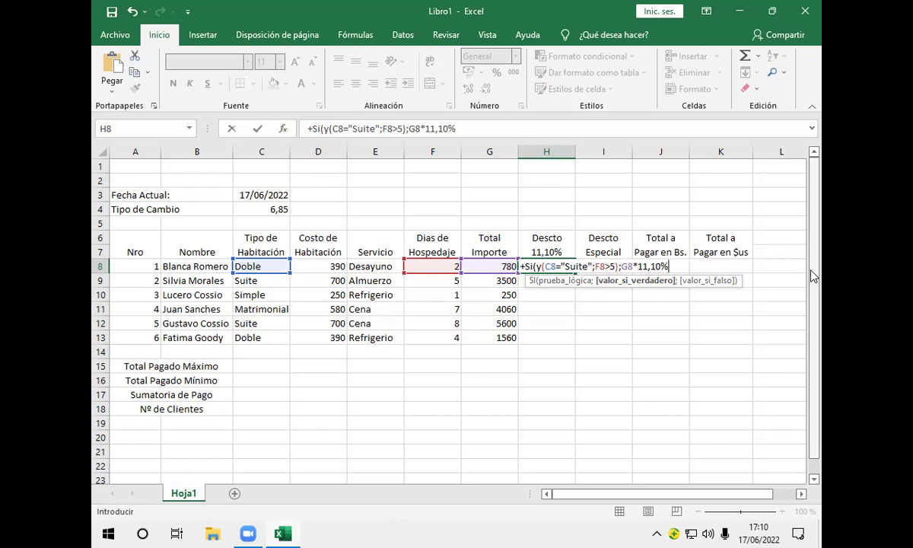
text(;)
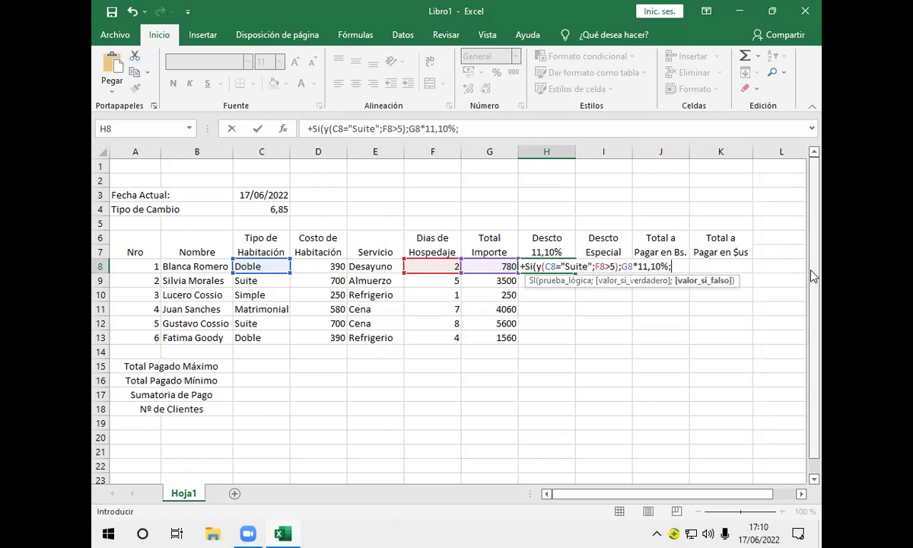
text(0))
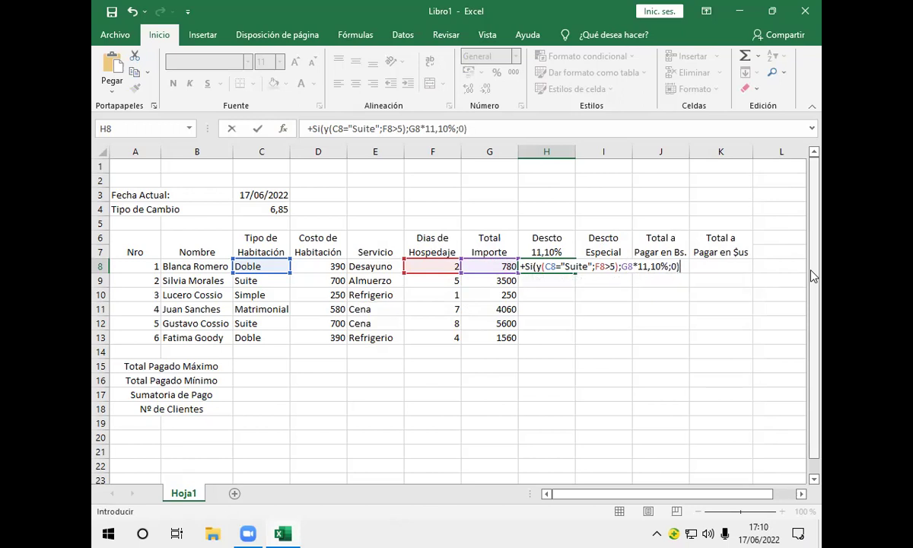
key(Return)
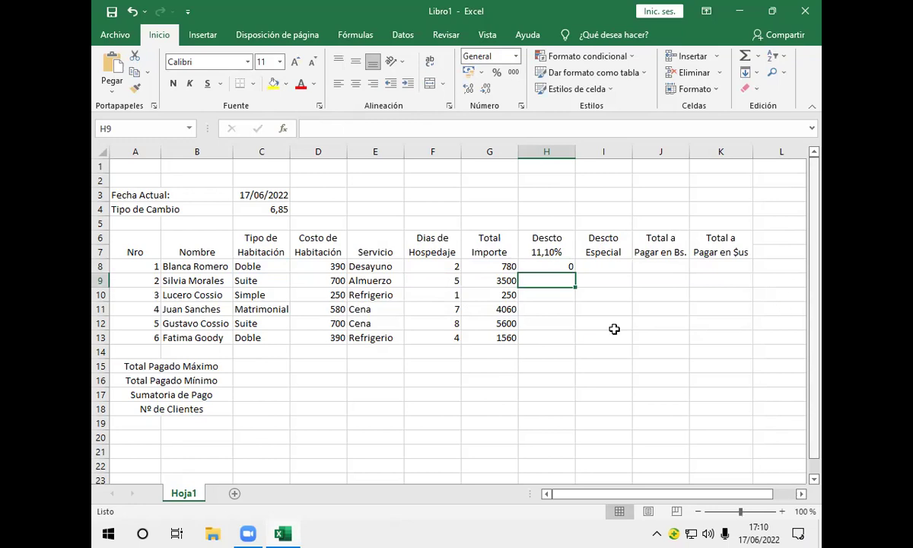
click(566, 268)
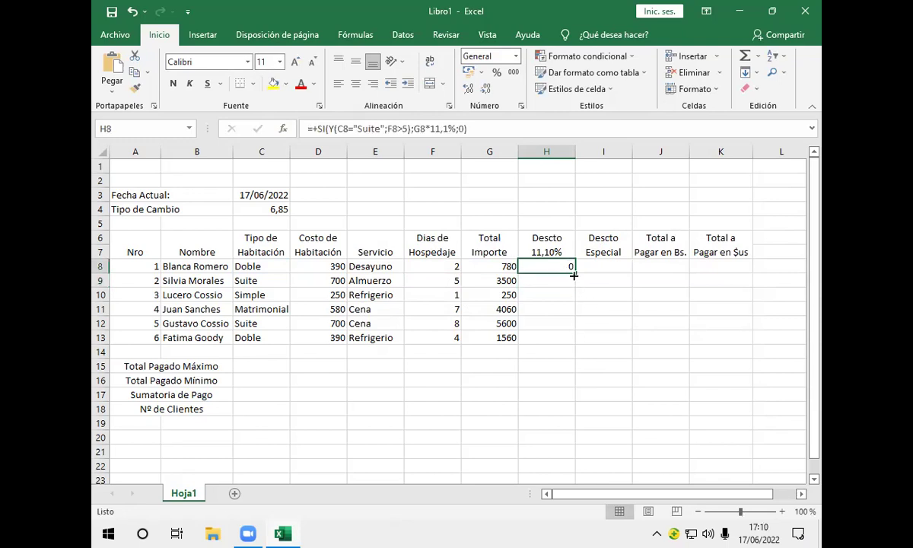
drag(575, 276, 573, 341)
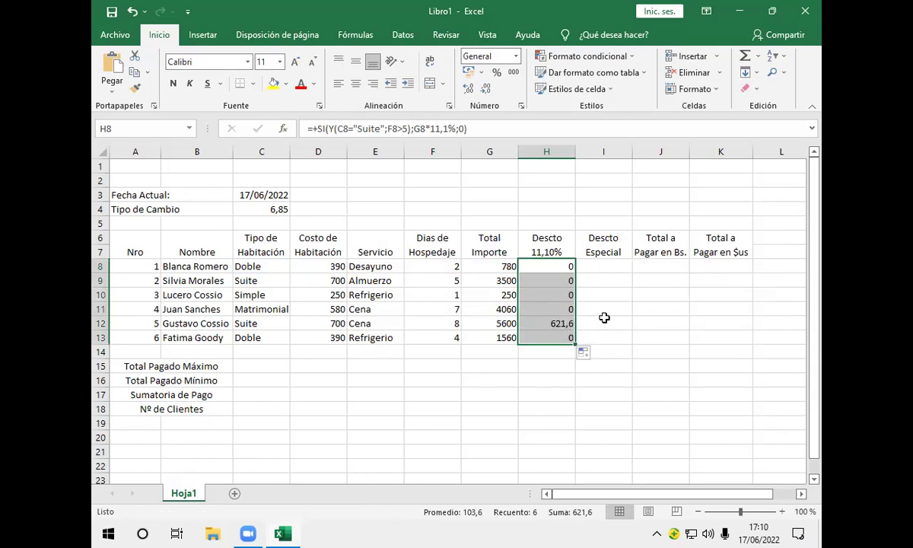
click(604, 323)
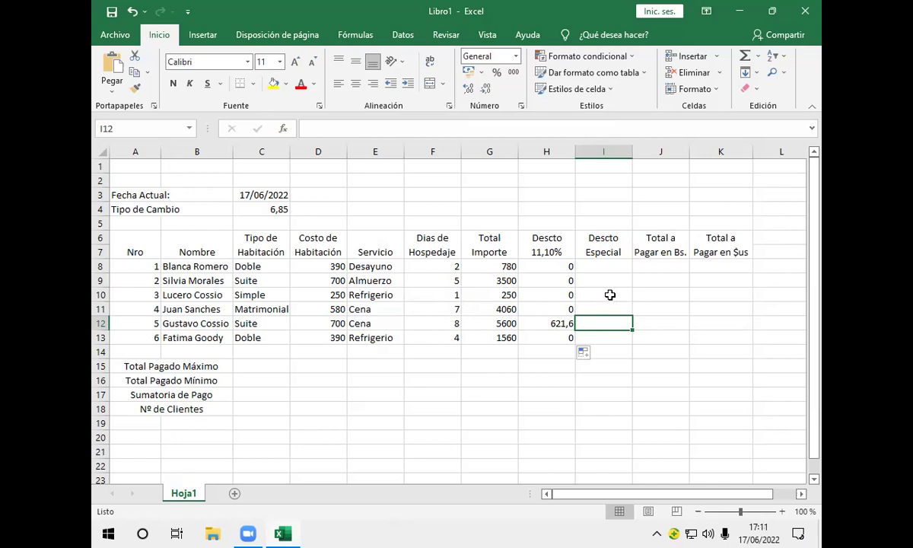
click(607, 271)
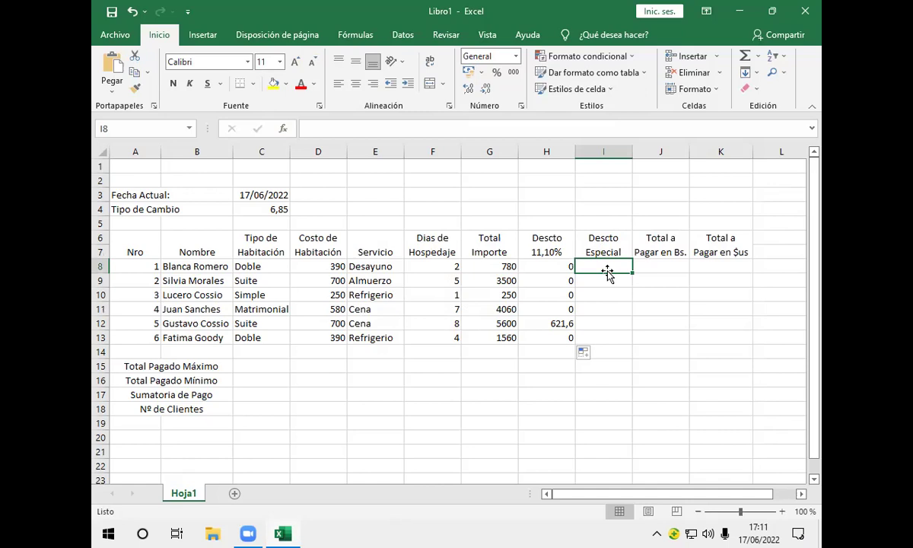
click(563, 265)
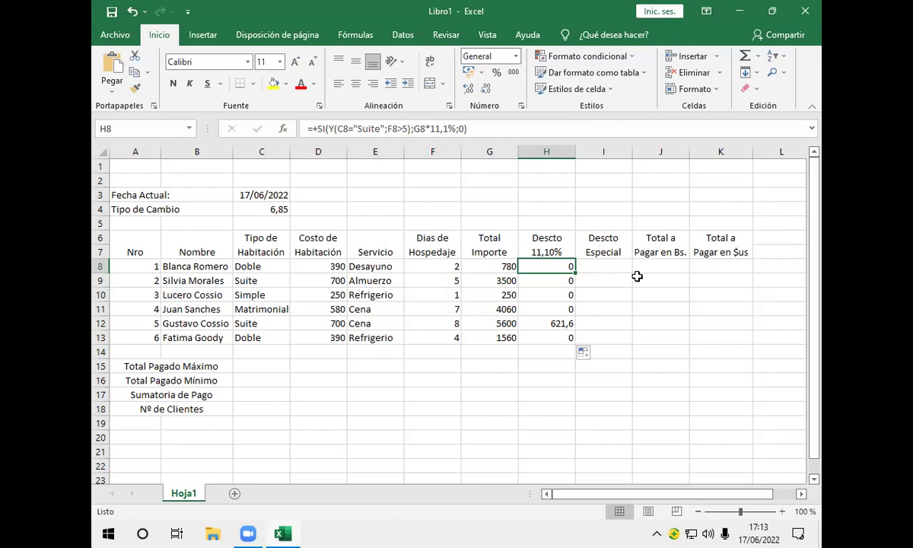
In I8, start the formula +Si(o( to nest an OR test in an IF
click(625, 267)
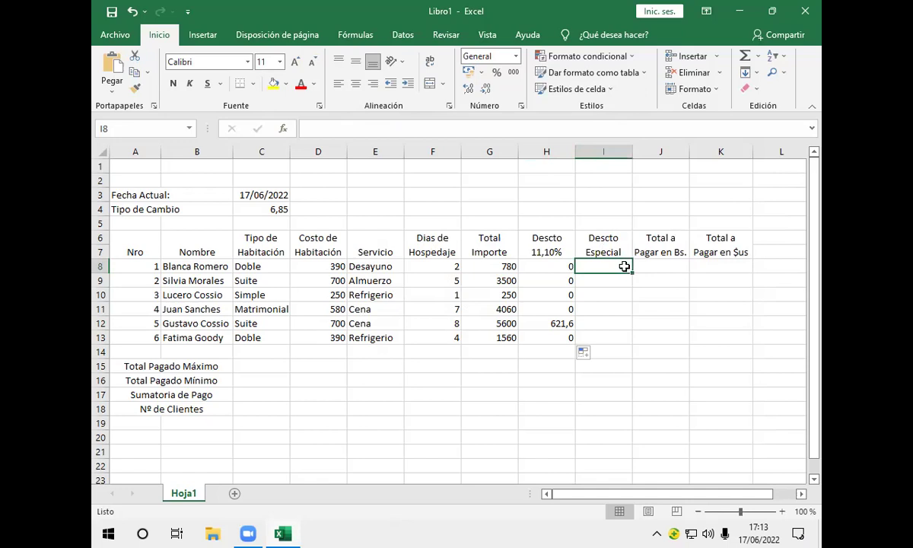
text(+)
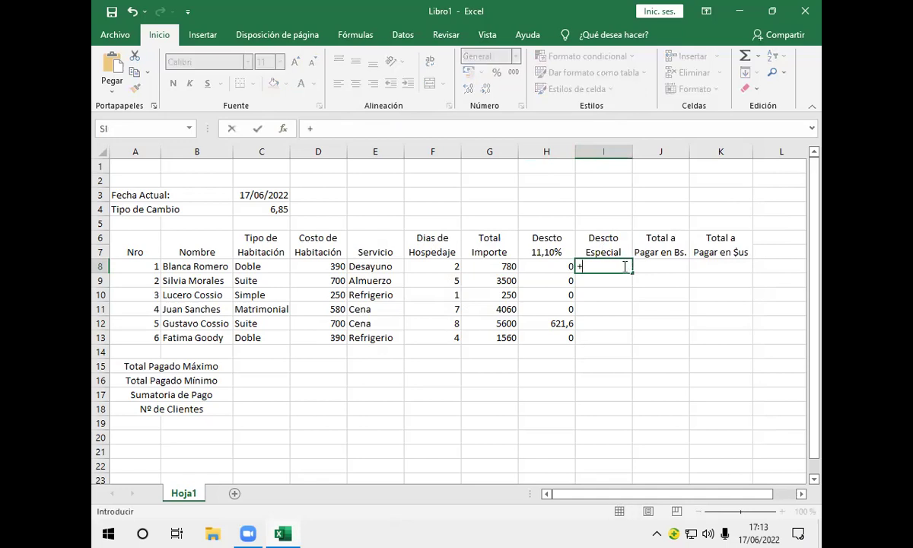
text(Si)
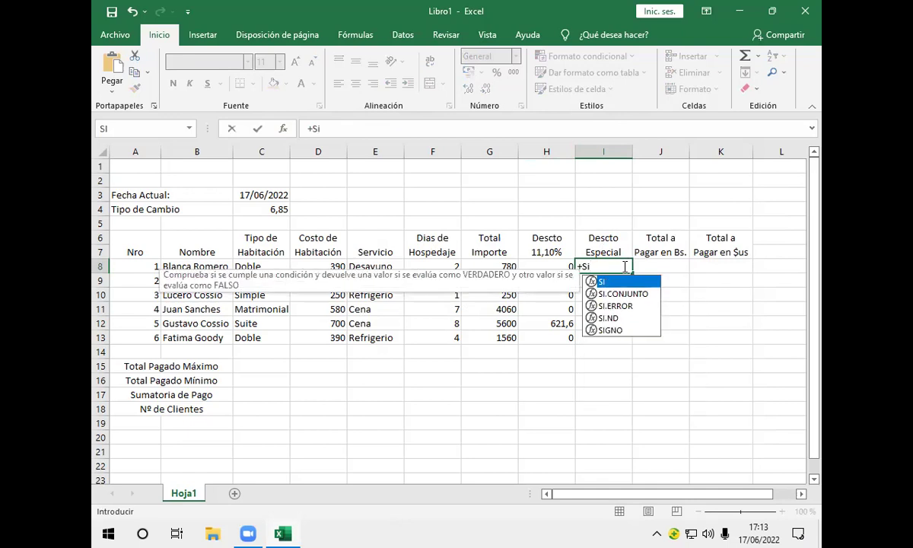
text((o)
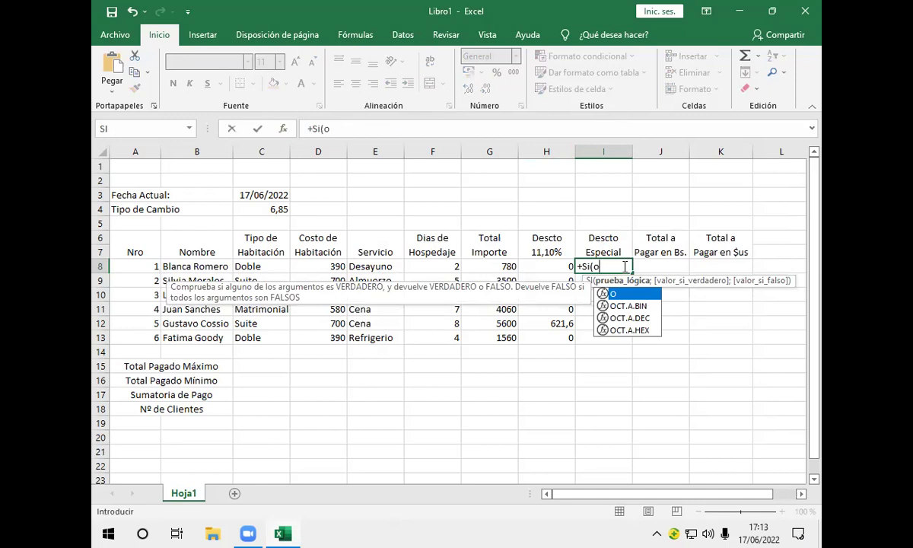
text(()
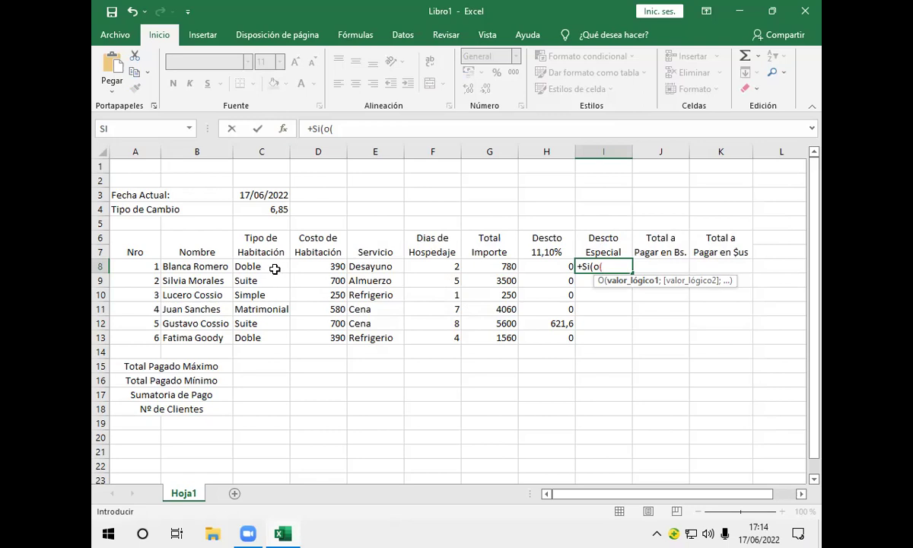
Add the OR conditions C8="Suite", C8="Matrimonial" and F8>5 to I8's formula
click(275, 270)
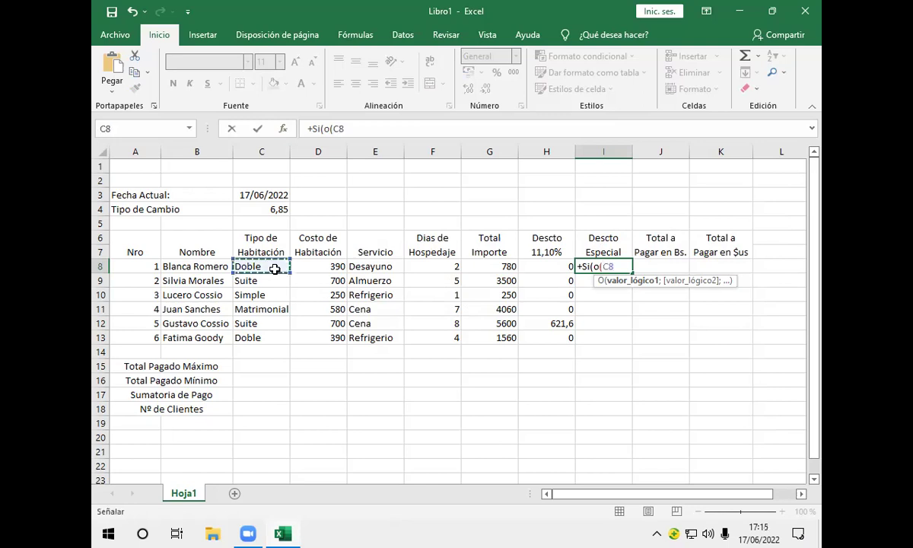
text(=")
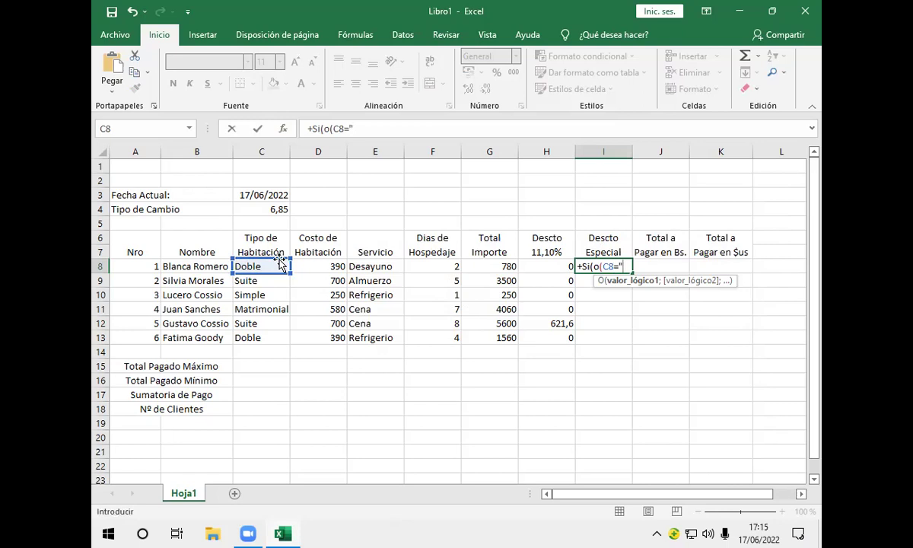
text(Suite";)
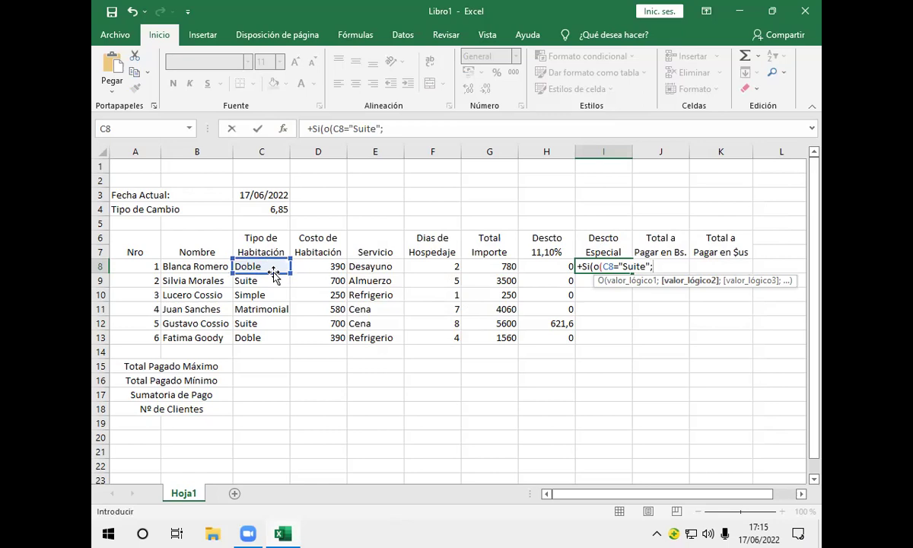
click(283, 268)
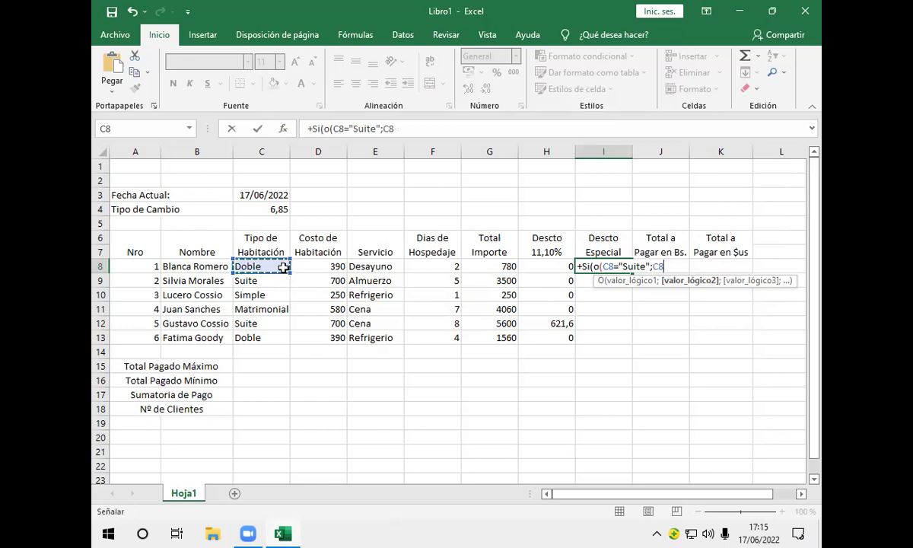
text(=)
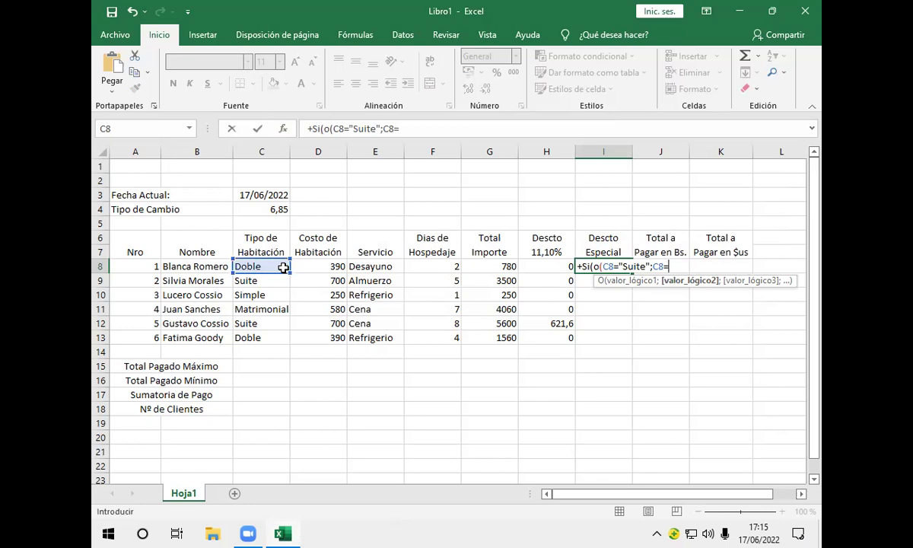
text("Matrimonnial)
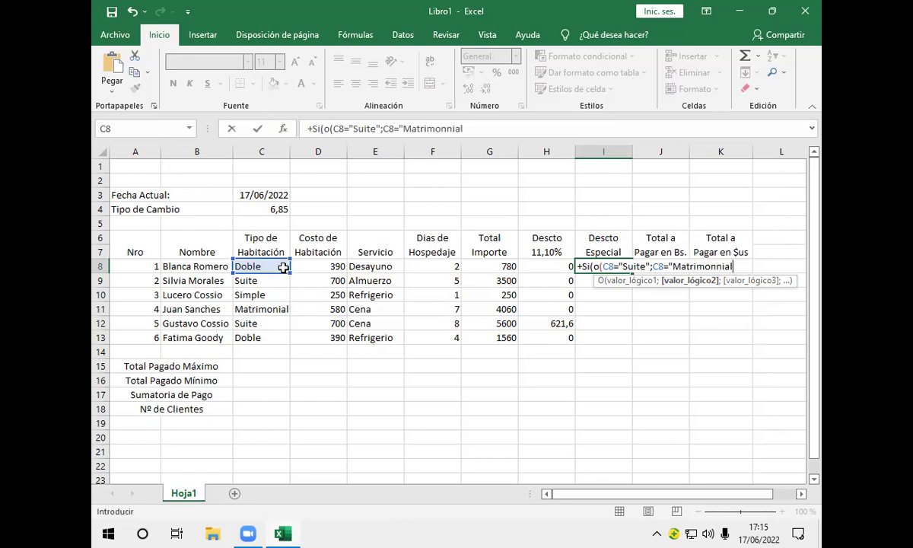
key(BackSpace)
key(BackSpace)
key(BackSpace)
key(BackSpace)
text(ial")
text(;)
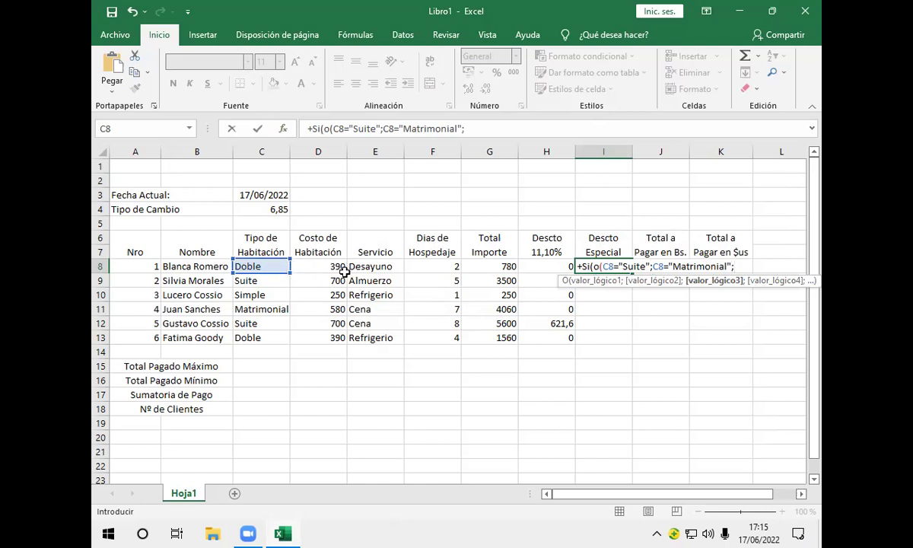
click(430, 267)
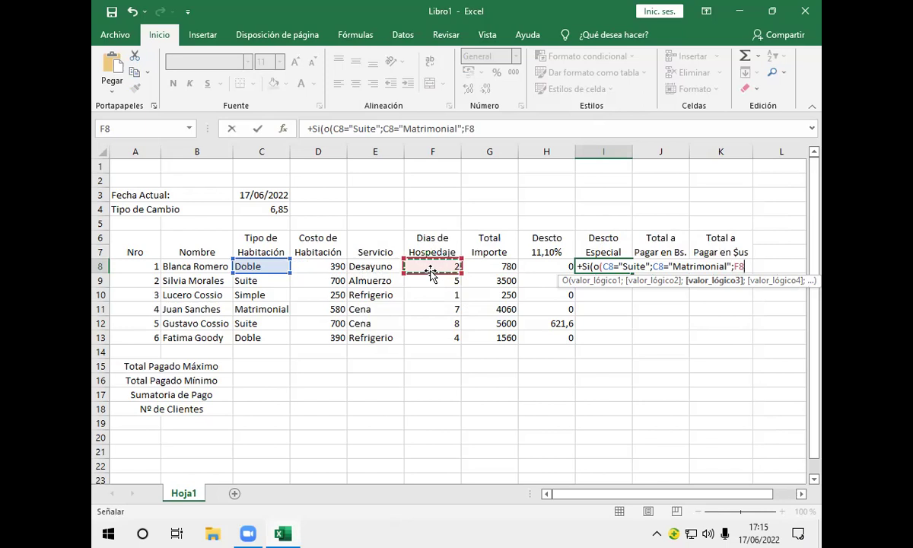
text(>)
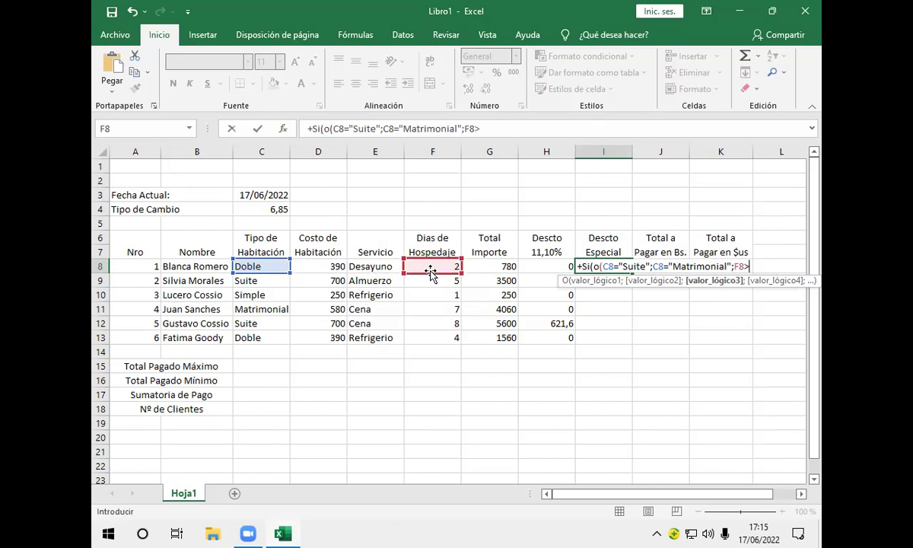
text(5))
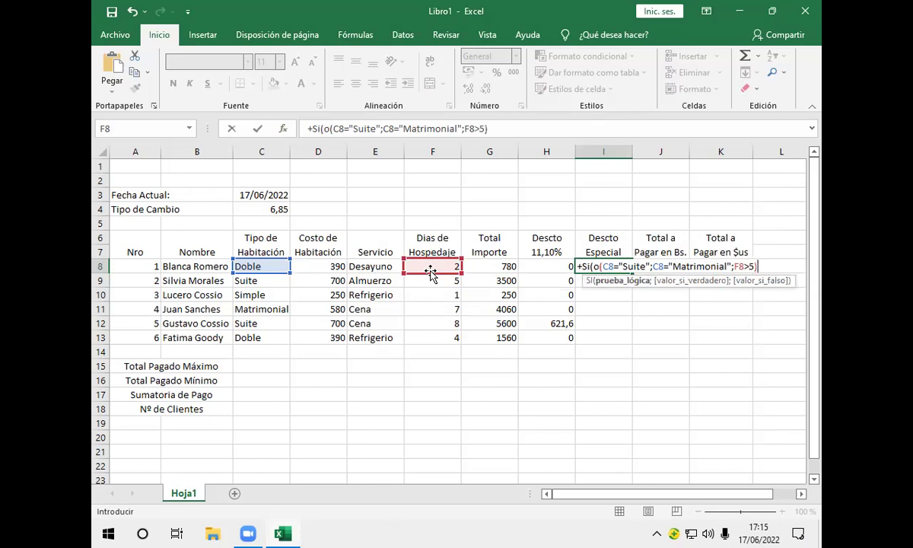
text(;)
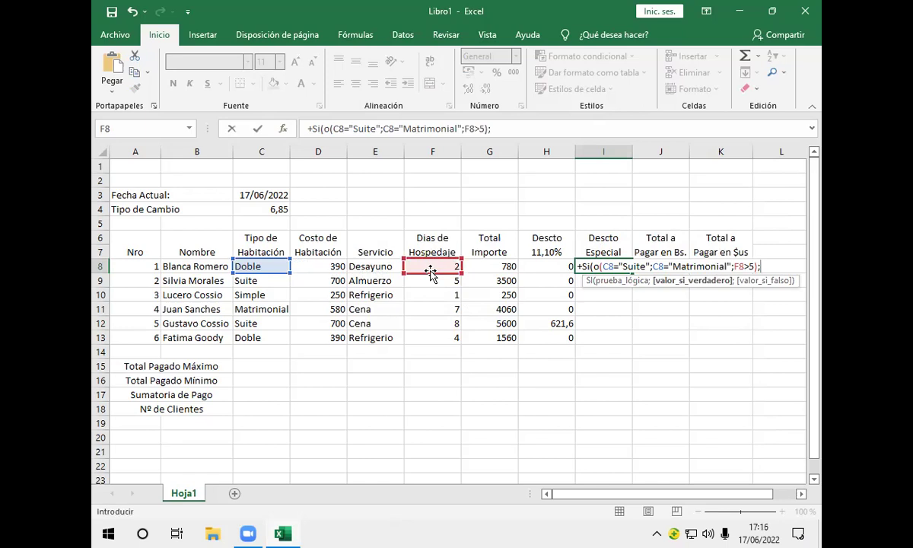
Finish I8 with G8*8% when true, otherwise 0, and confirm it
click(504, 266)
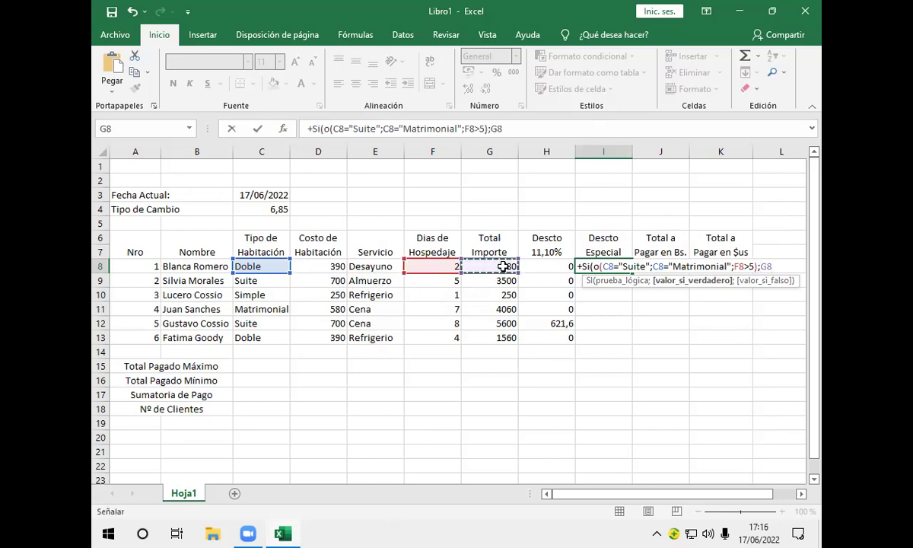
text(*8%)
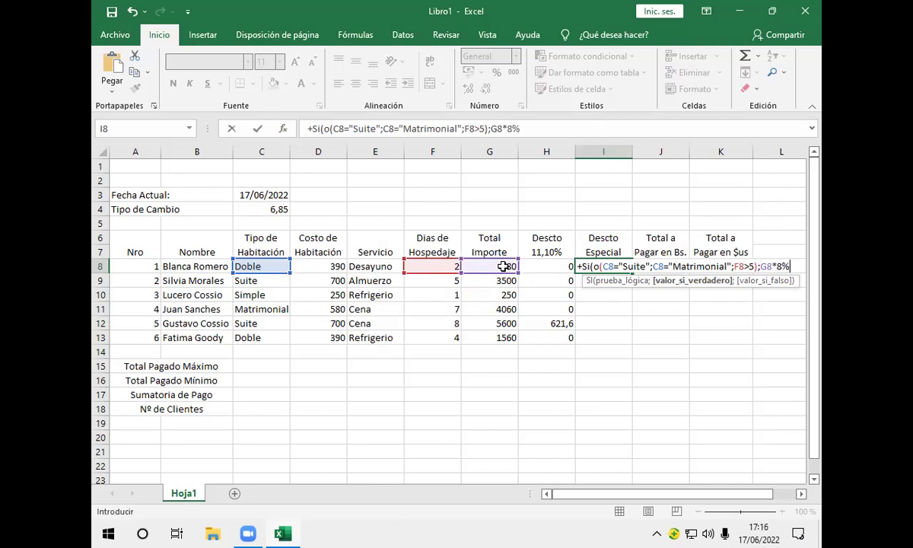
text(;0))
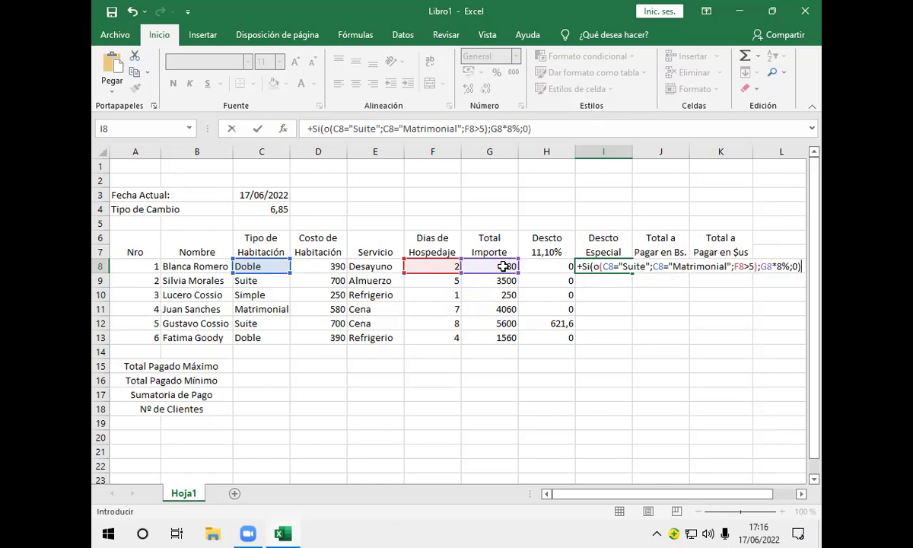
key(Return)
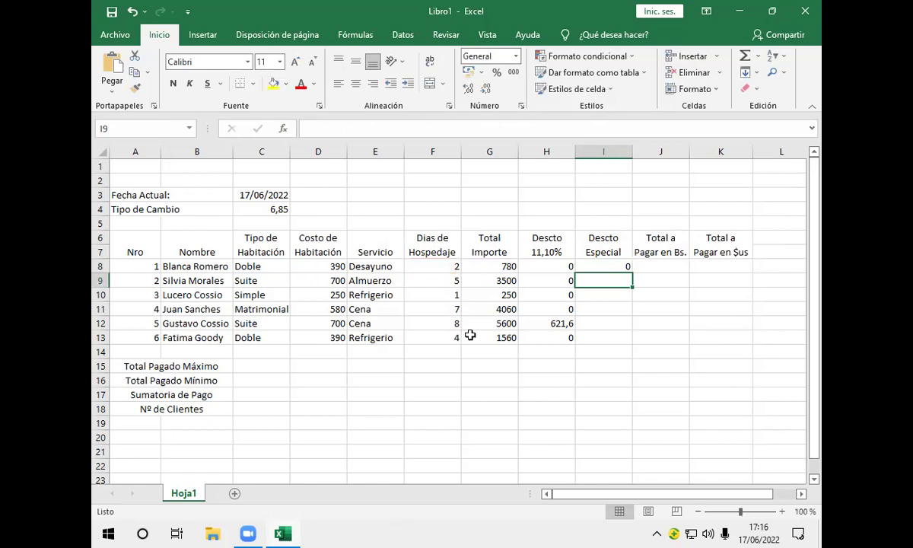
Copy the special discount formula from I8 down through I13
click(609, 266)
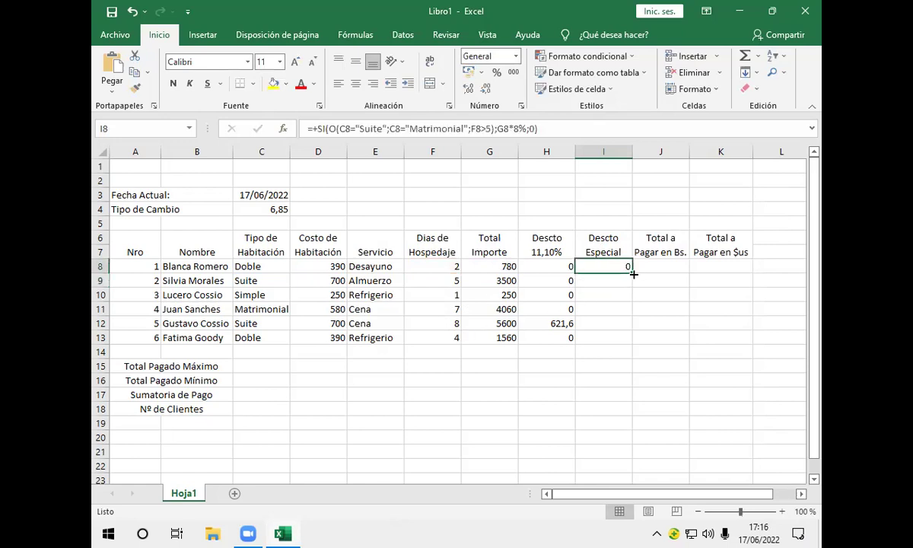
drag(631, 274, 637, 351)
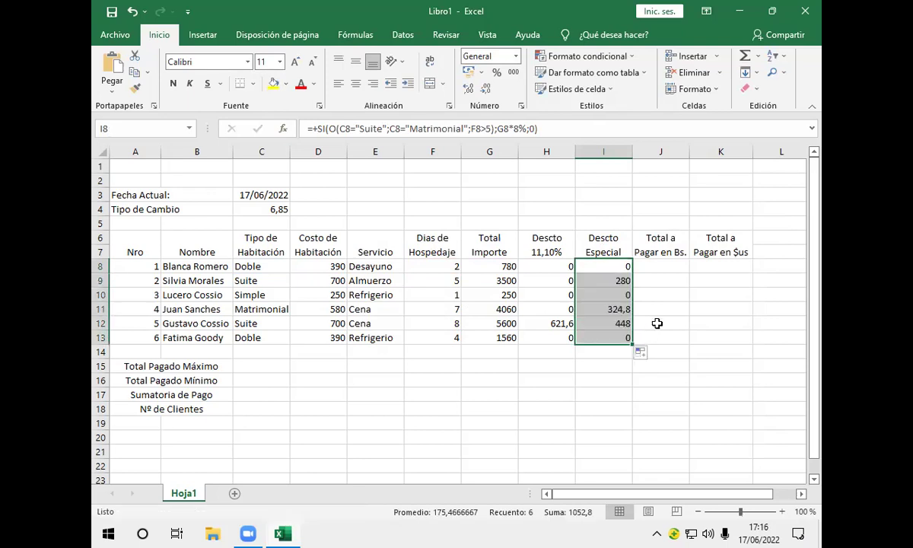
click(657, 324)
click(667, 267)
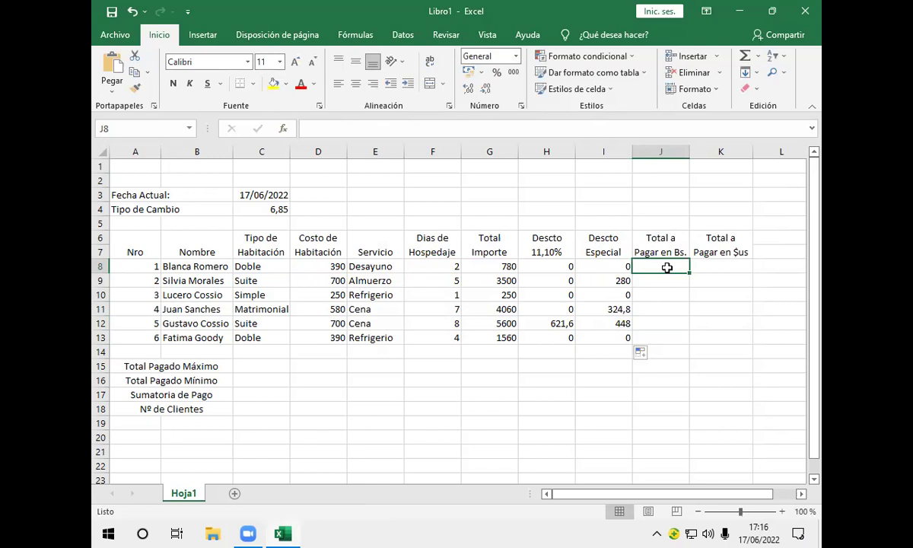
Enter =+G8-H8-I8 in J8 to get the first guest's Bs. total
text(+)
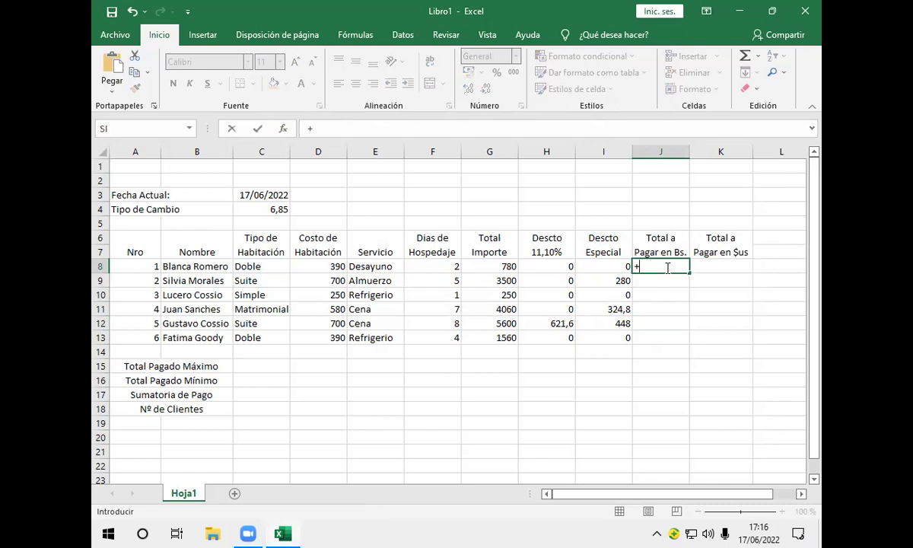
click(465, 263)
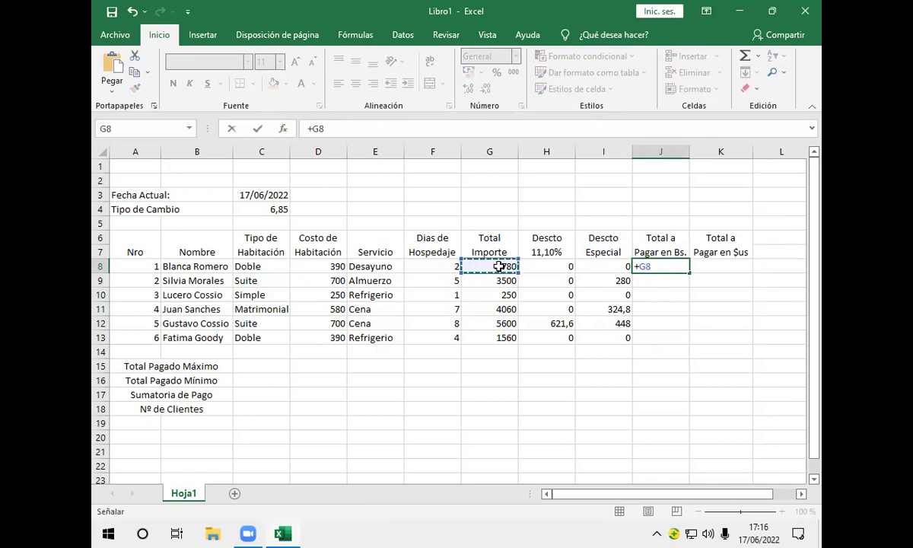
text(-)
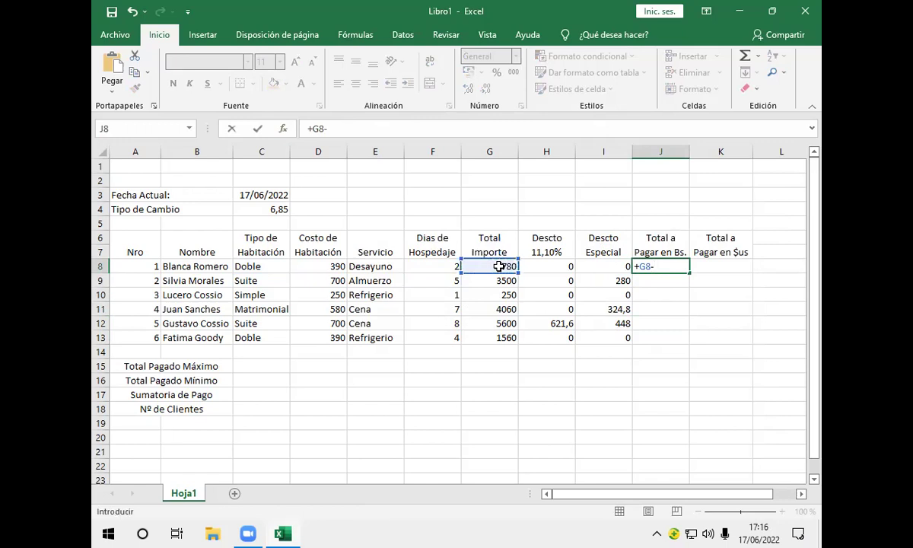
click(547, 268)
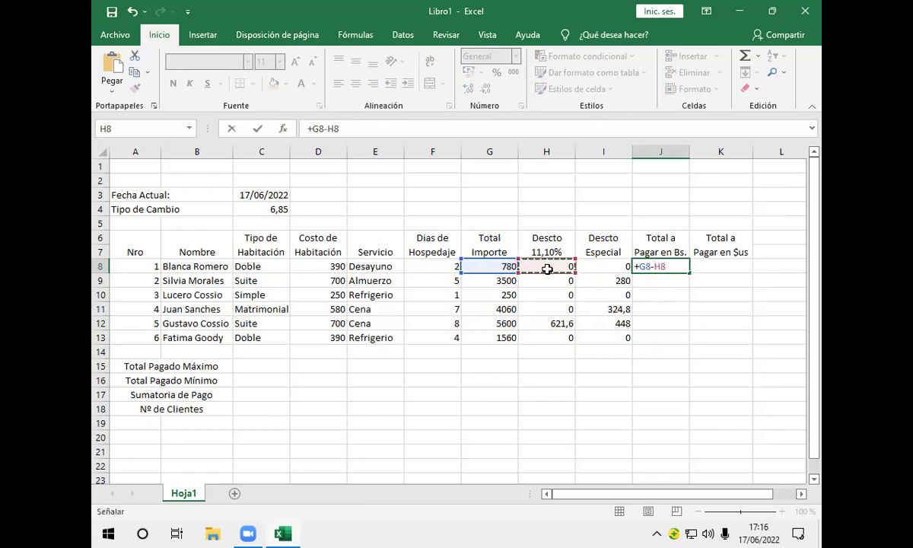
text(-)
click(594, 266)
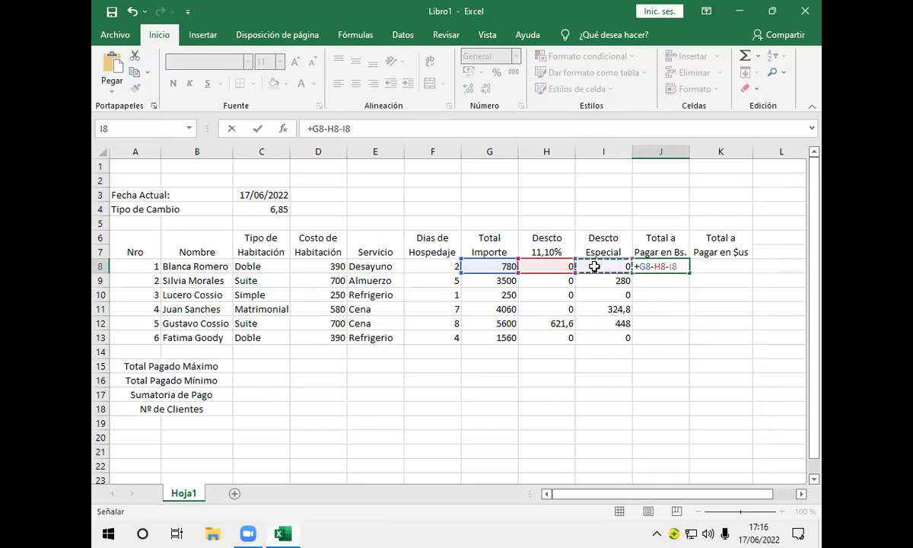
key(Return)
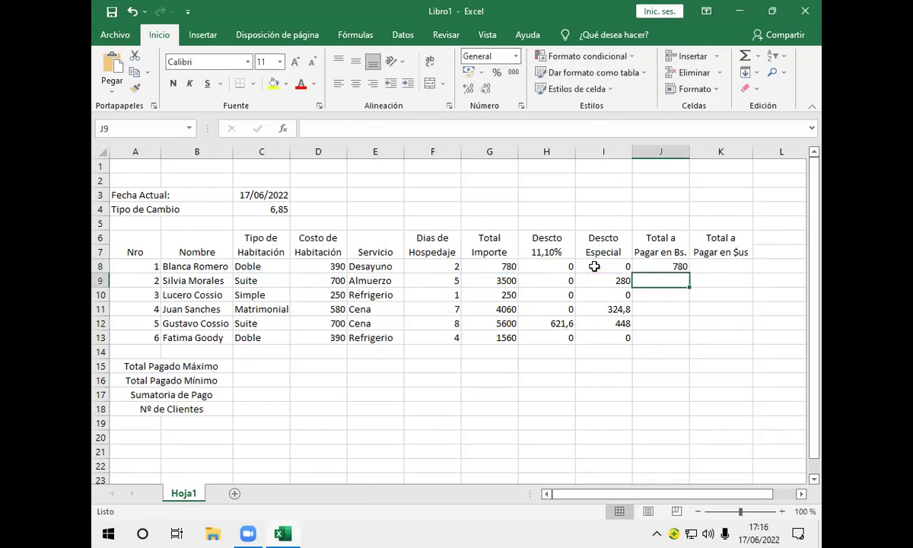
Copy J8's total formula down through J13
click(639, 265)
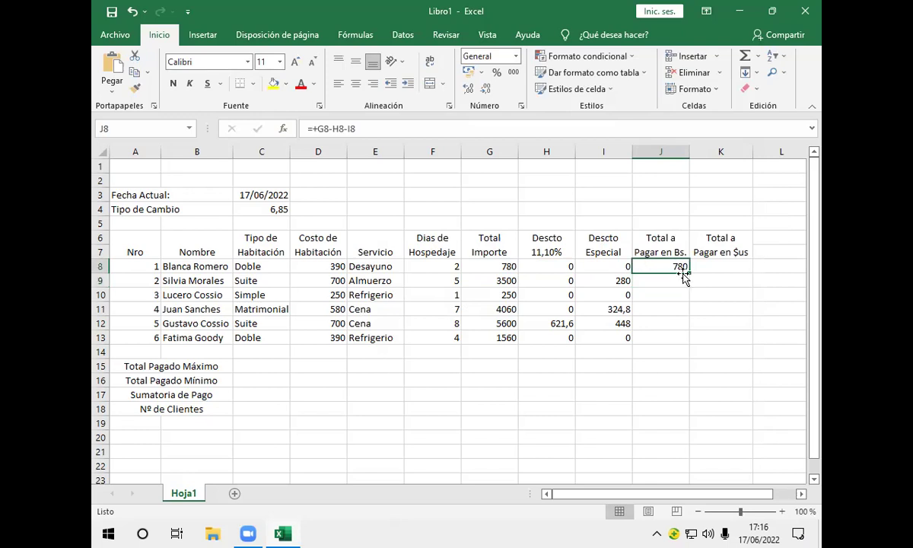
drag(688, 272, 689, 343)
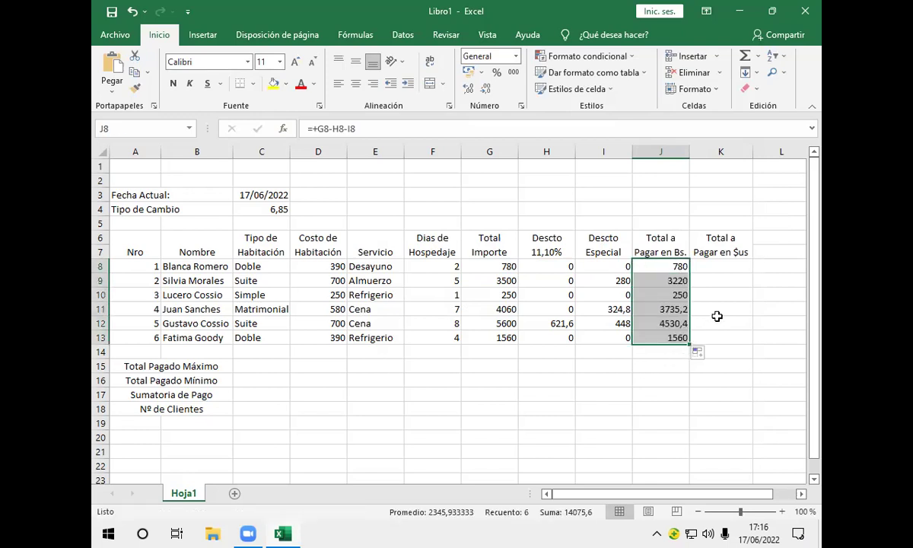
click(709, 267)
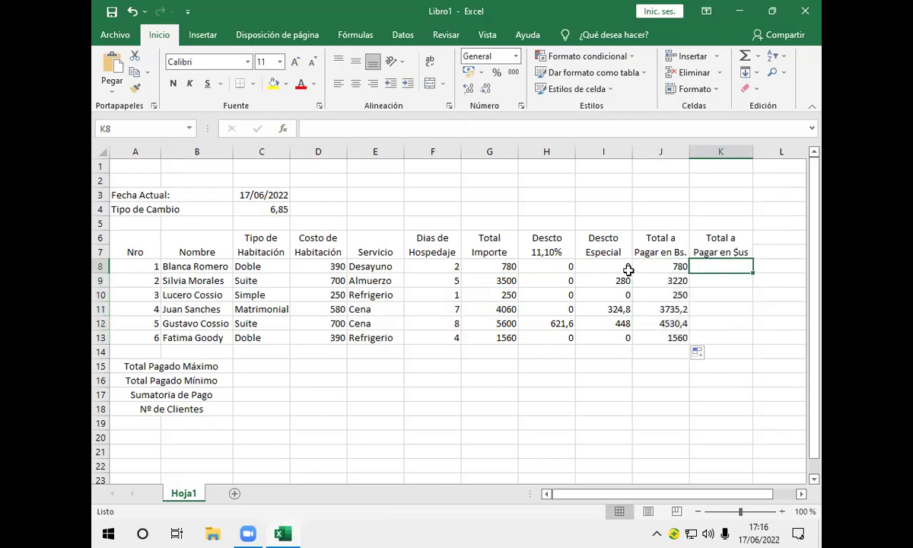
click(622, 269)
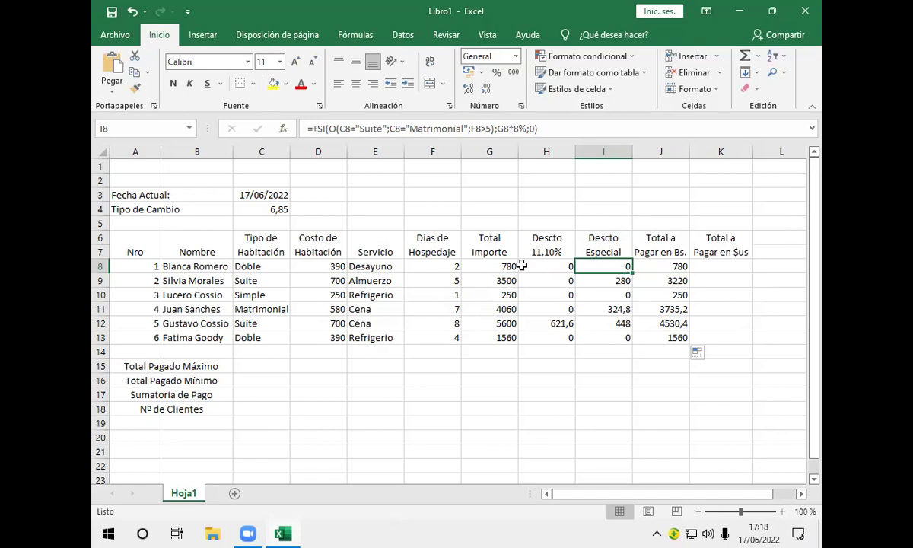
click(312, 266)
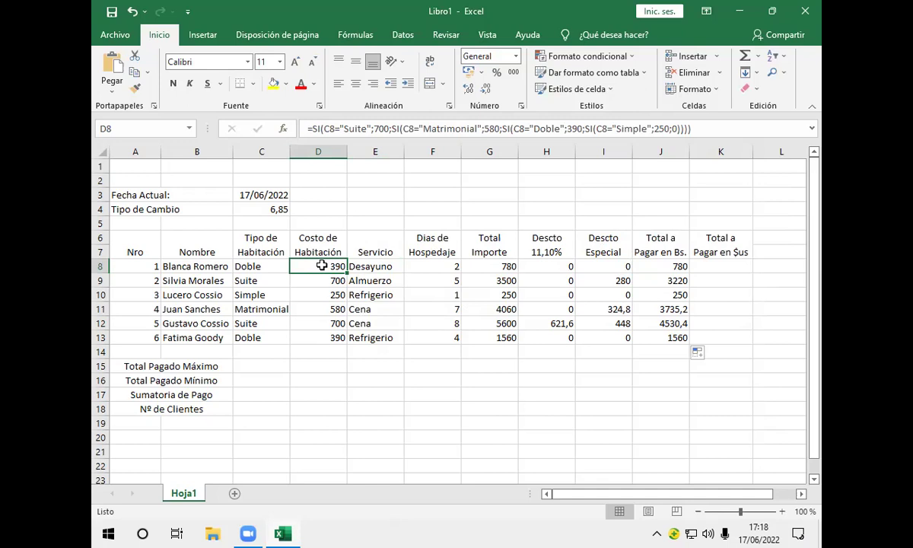
click(533, 266)
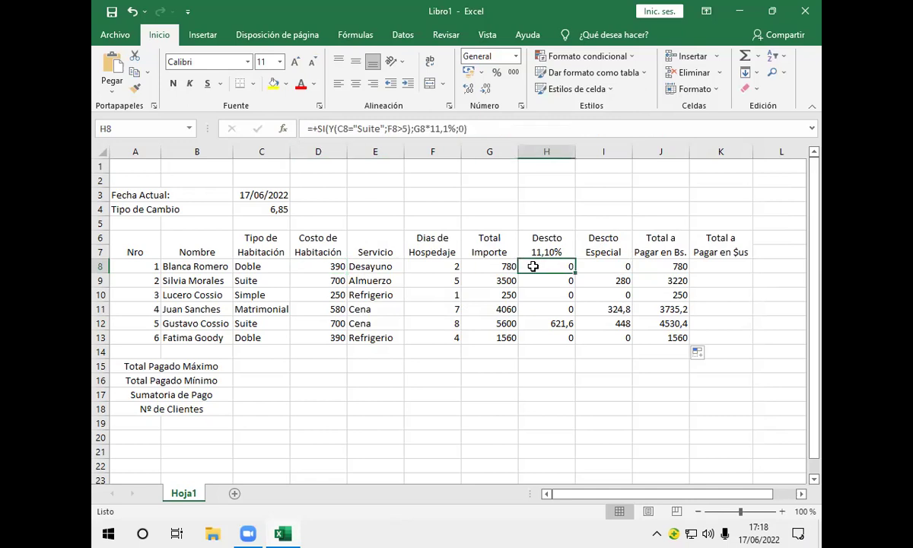
click(588, 267)
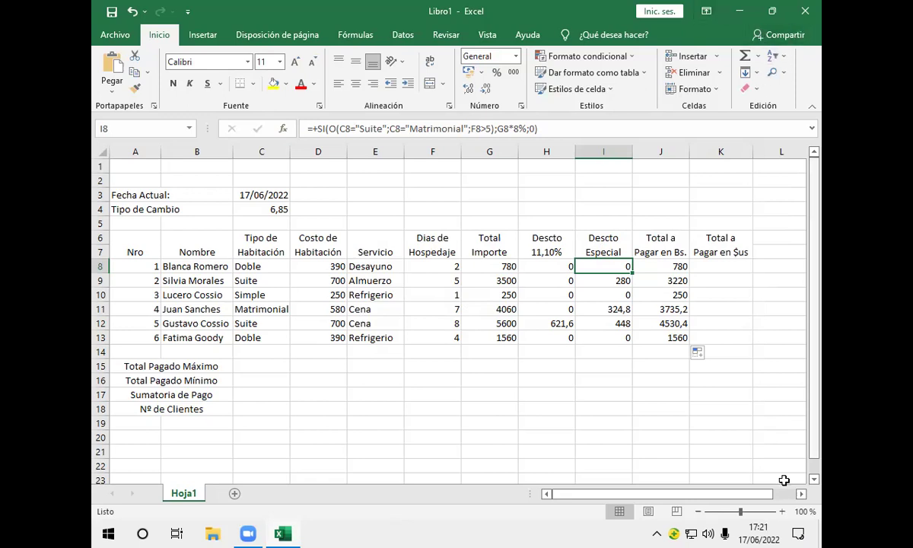
click(734, 268)
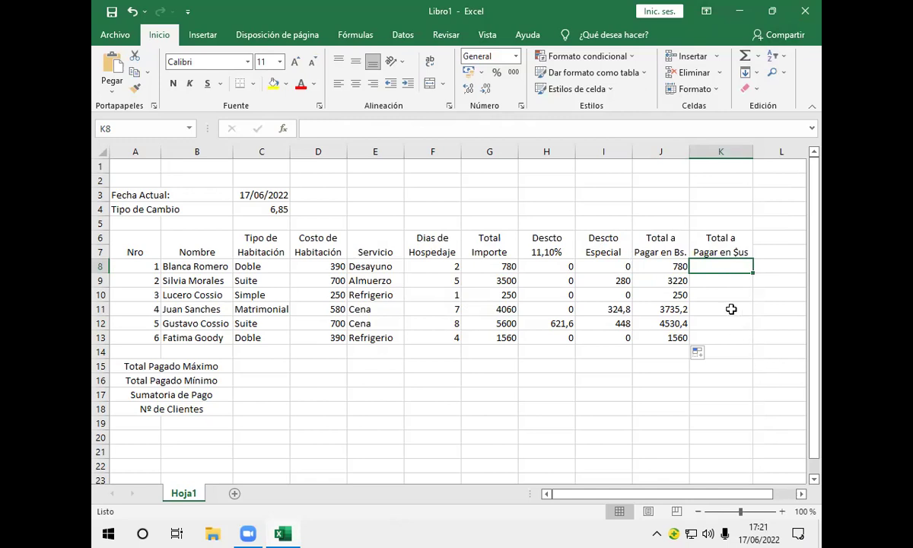
Enter =+J8/$C$4 in K8, dividing the Bs. total by the absolute 6,85 exchange rate
text(+)
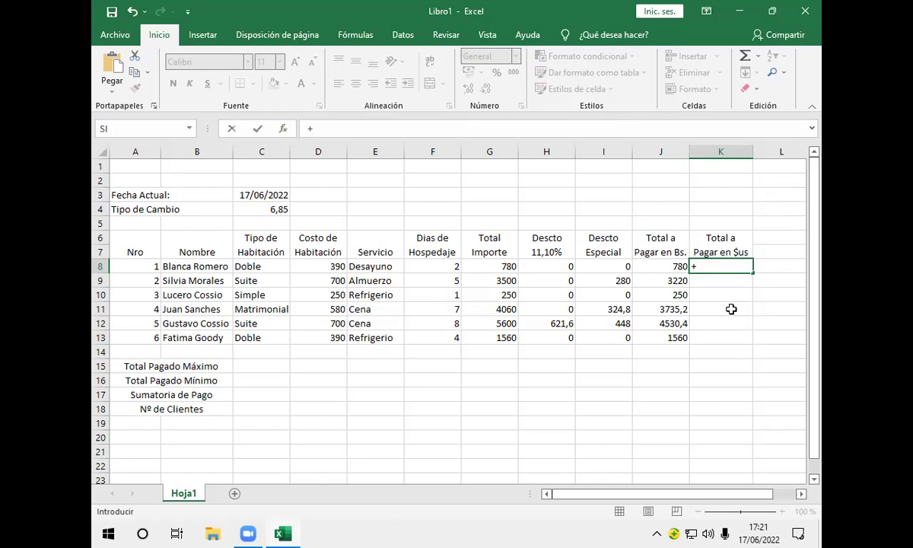
click(660, 266)
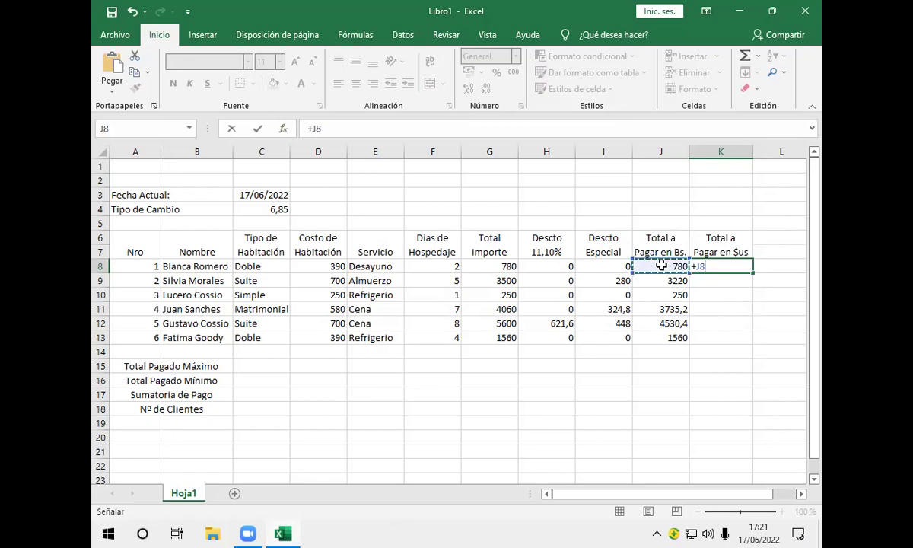
text(/)
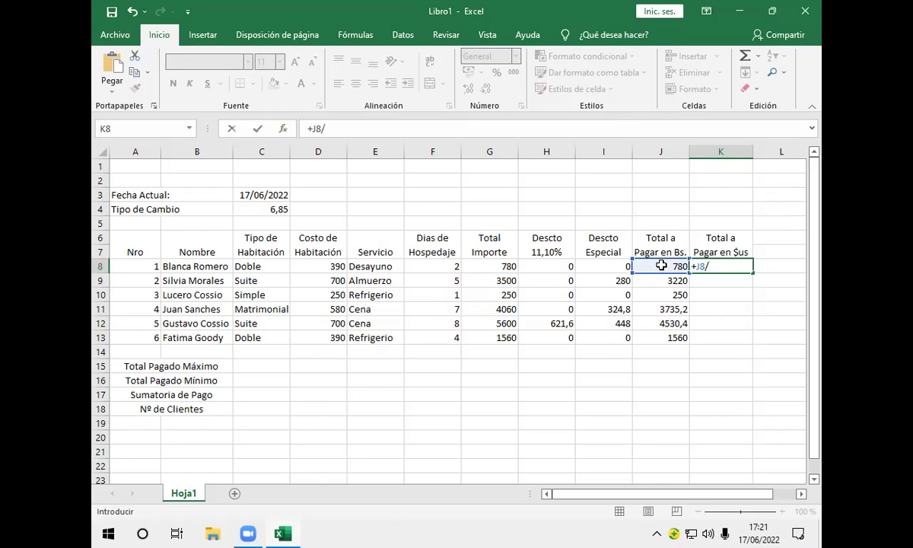
click(277, 208)
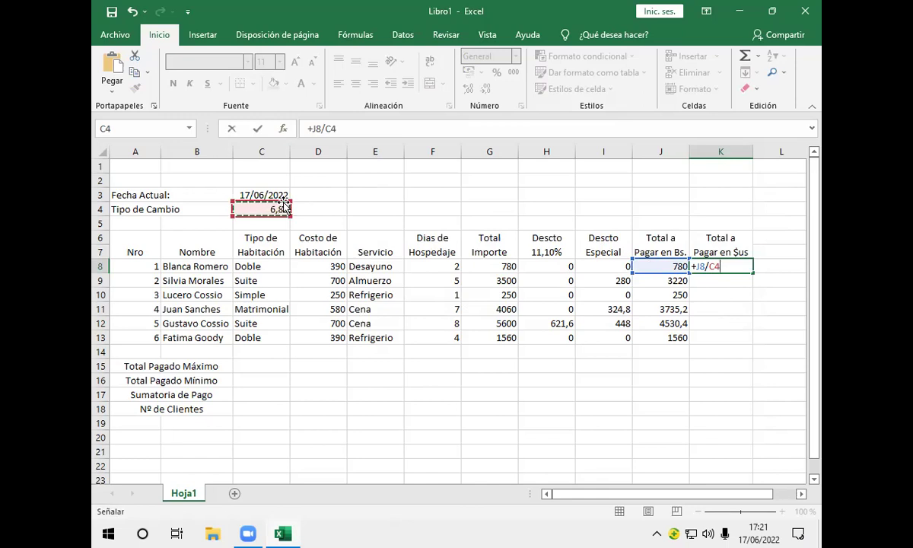
key(F4)
key(Return)
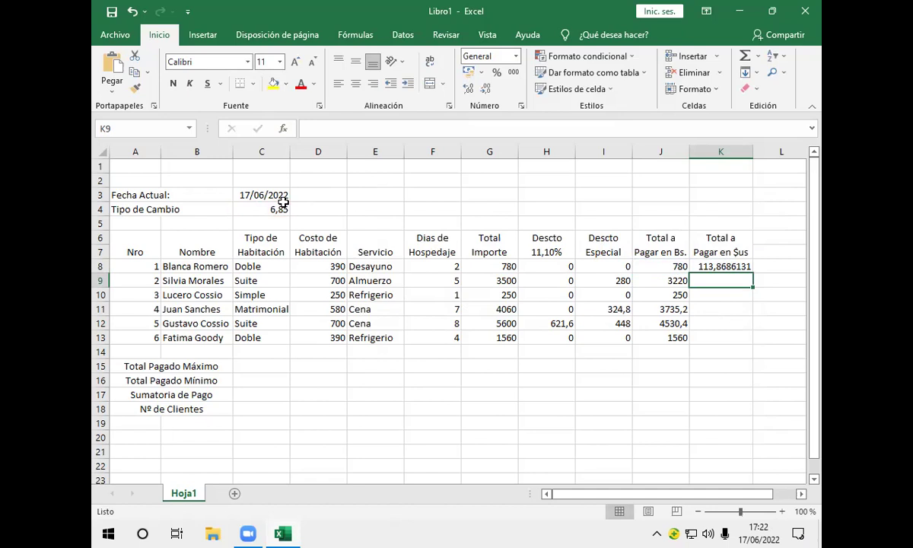
click(704, 268)
Copy K8's dollar conversion formula down through K13
drag(753, 273, 754, 338)
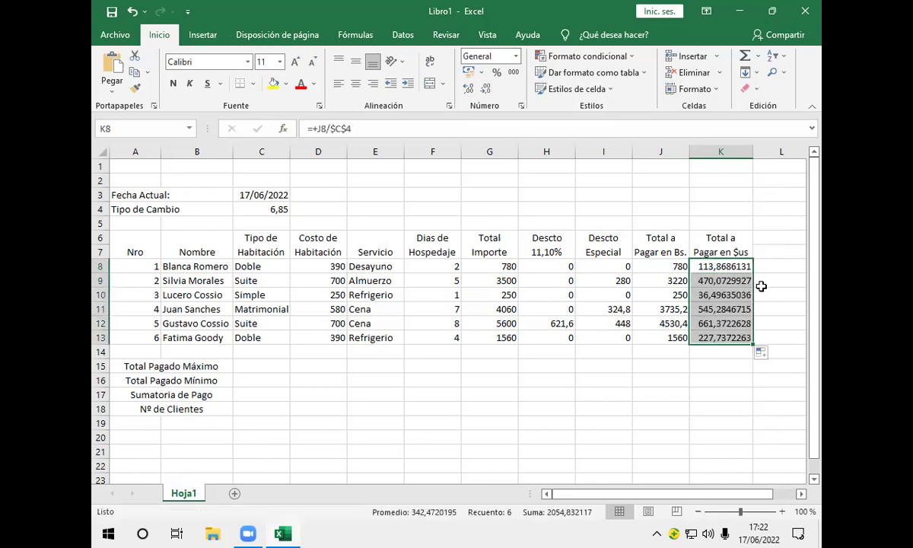
click(769, 280)
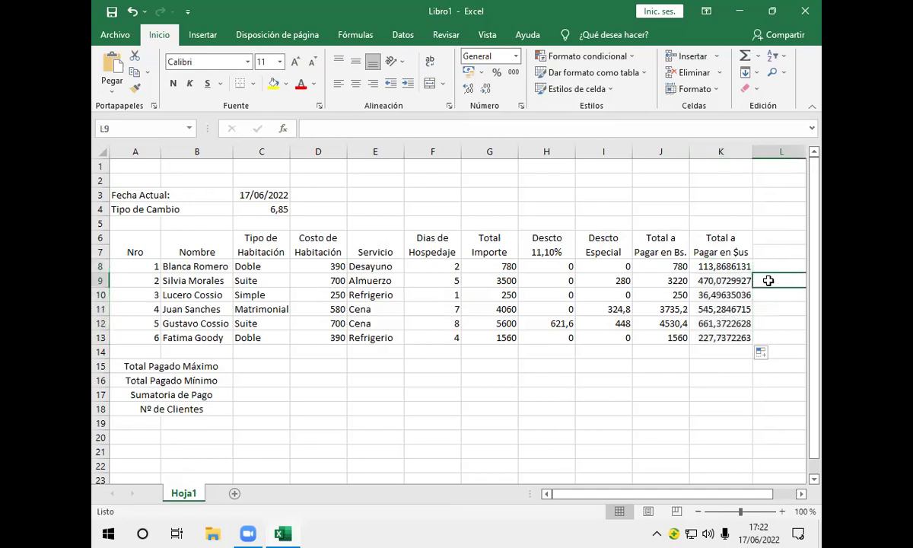
click(756, 293)
click(738, 266)
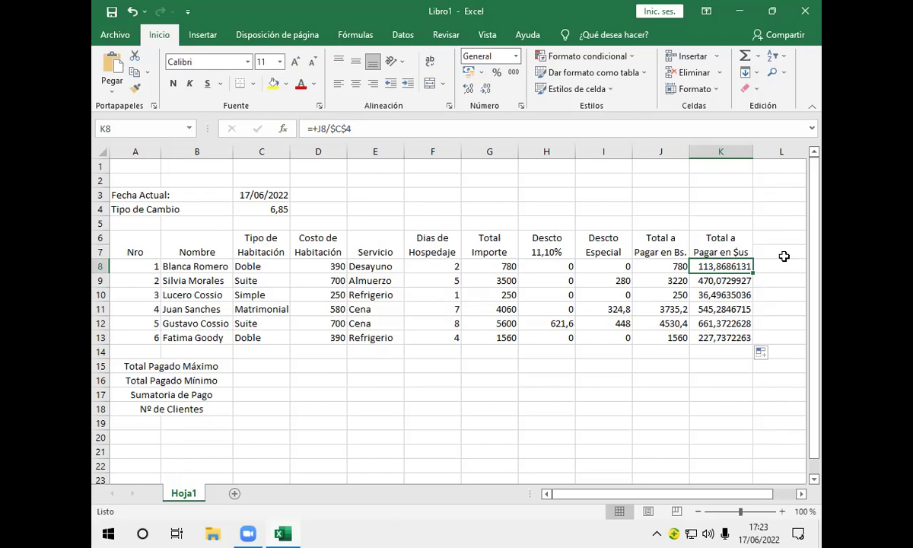
click(138, 228)
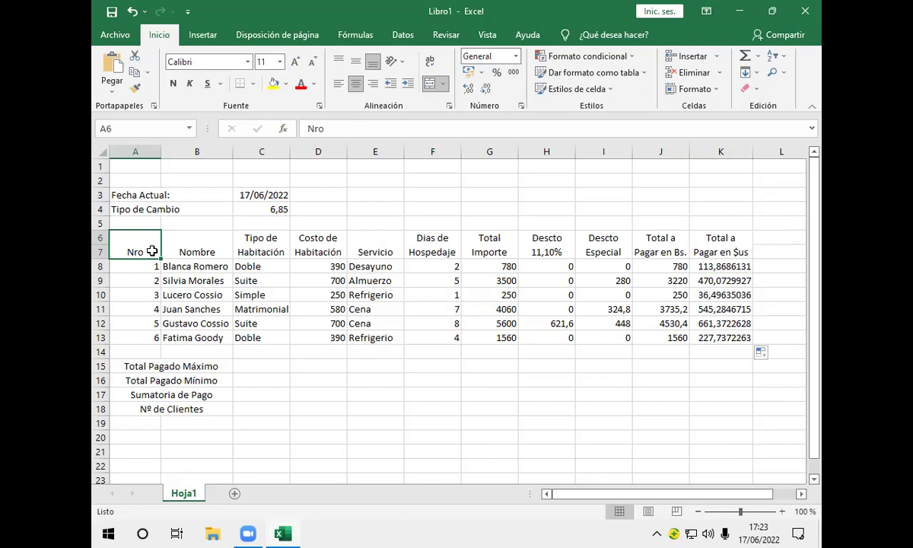
Select guest names B8:B13 plus Bs. totals J8:J13 and bring up the Insertar chart options
click(213, 266)
drag(213, 266, 202, 329)
drag(202, 338, 202, 339)
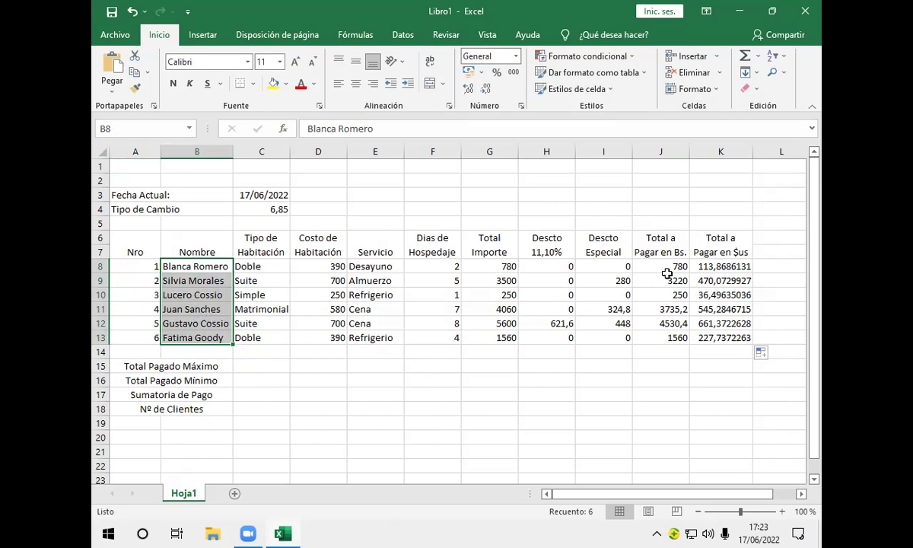
drag(666, 268, 667, 339)
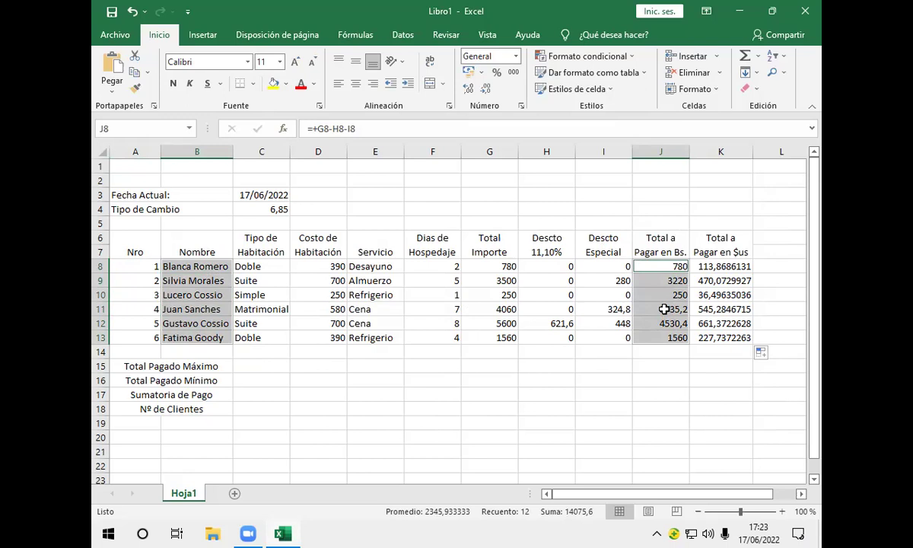
click(201, 35)
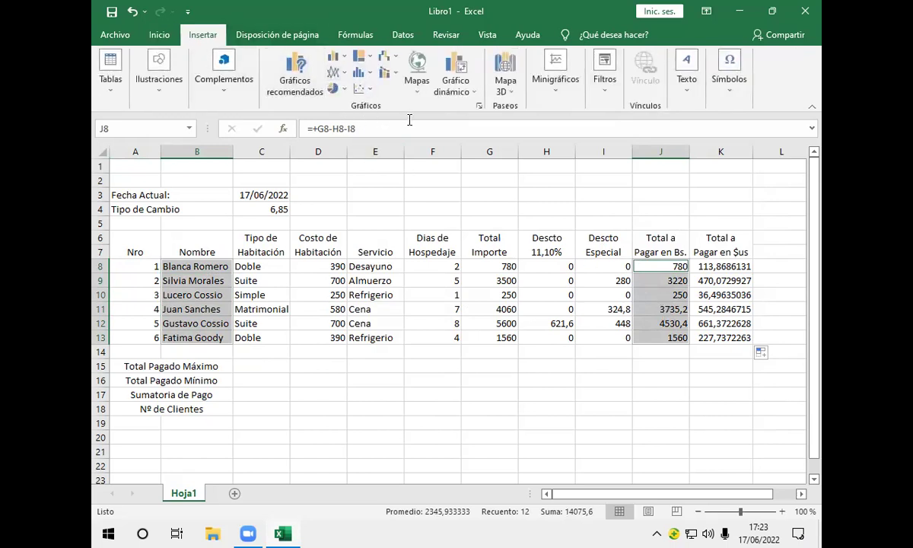
Insert a 3D pie chart of the six guests' totals to pay in Bs
click(345, 91)
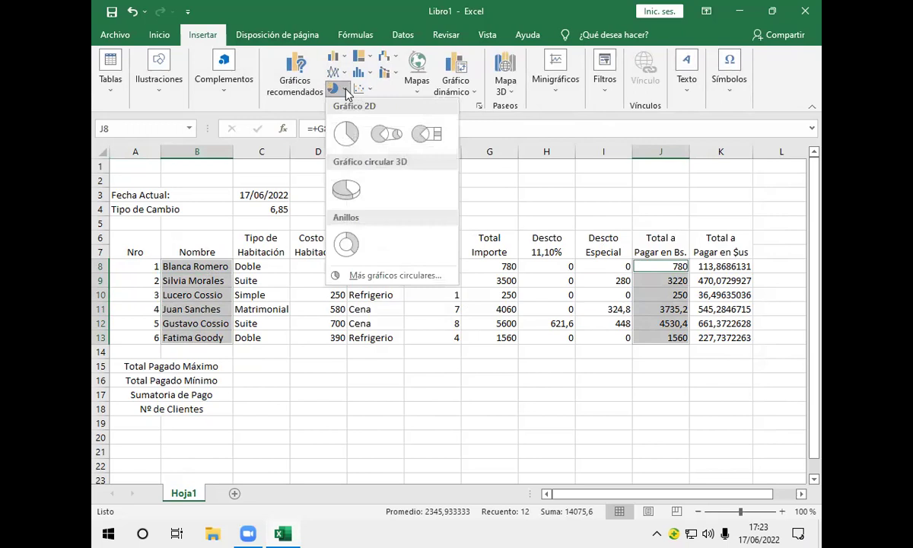
click(353, 196)
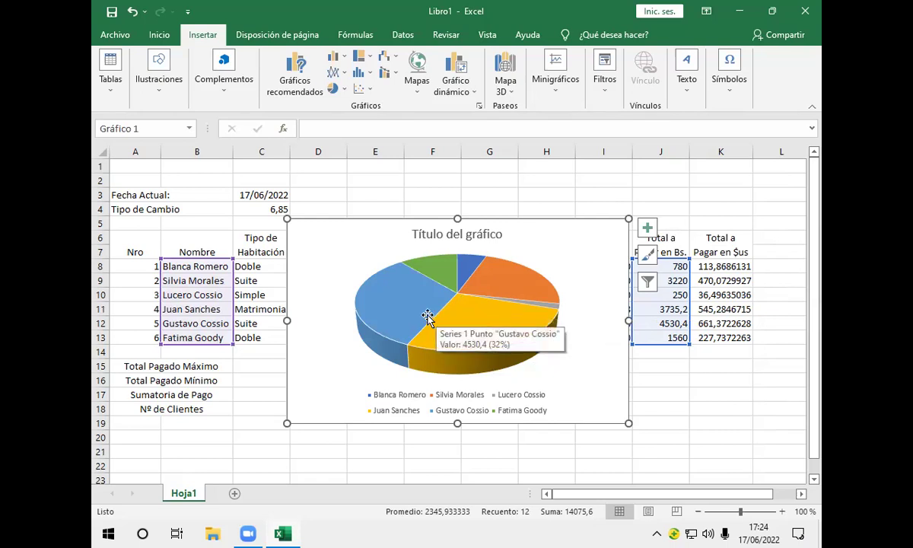
Remove the pie chart's legend and turn on data labels for the slices
click(647, 232)
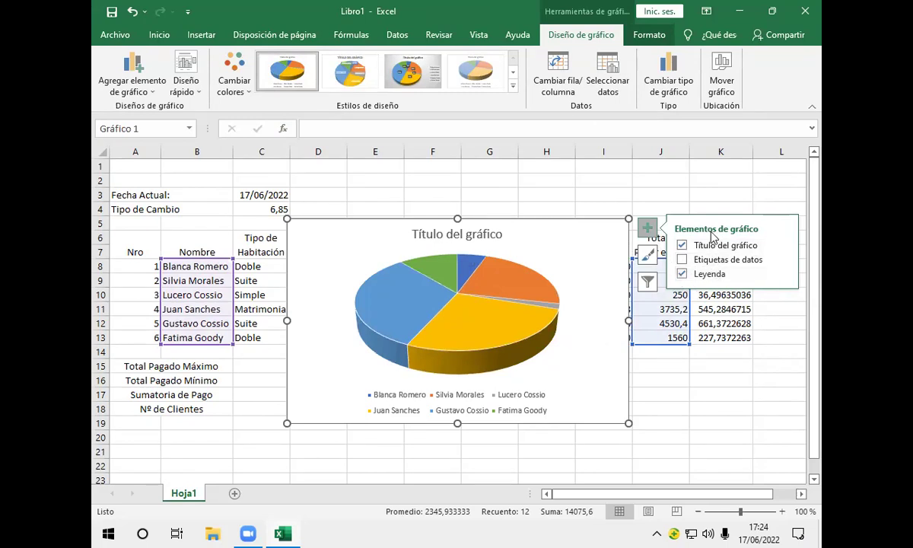
click(681, 274)
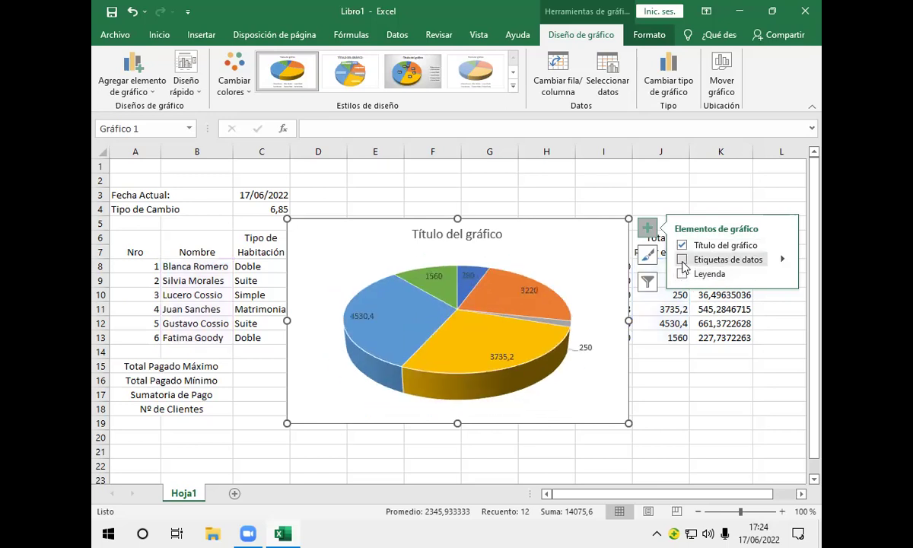
click(682, 260)
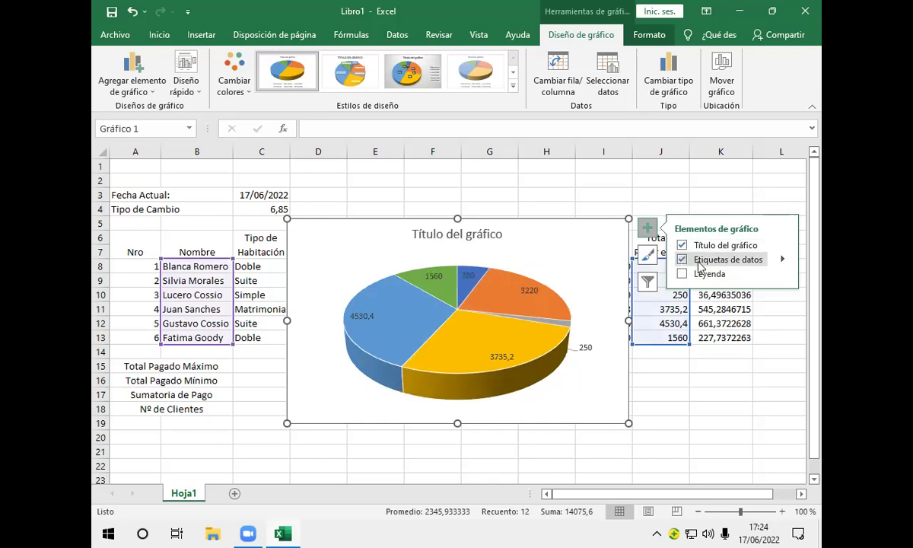
Make the slice labels show guest name and percentage instead of the value
click(782, 260)
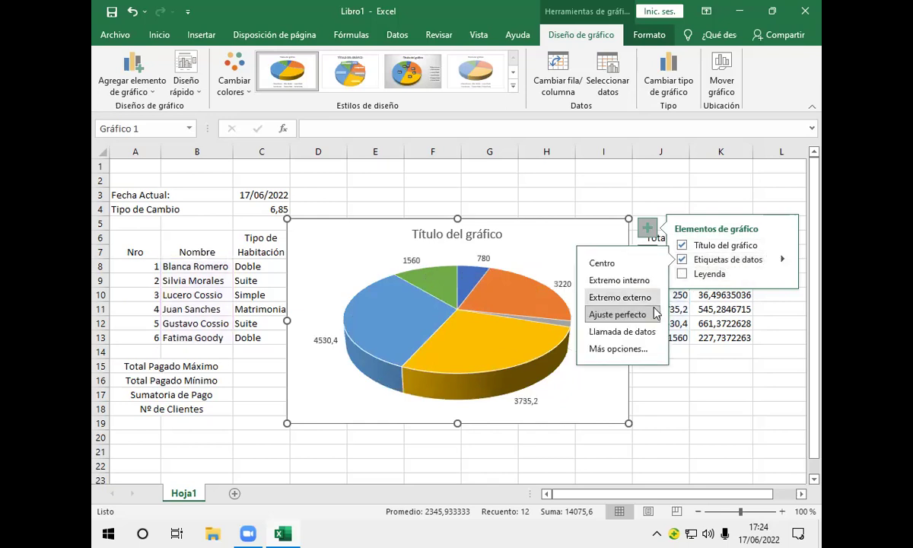
click(618, 349)
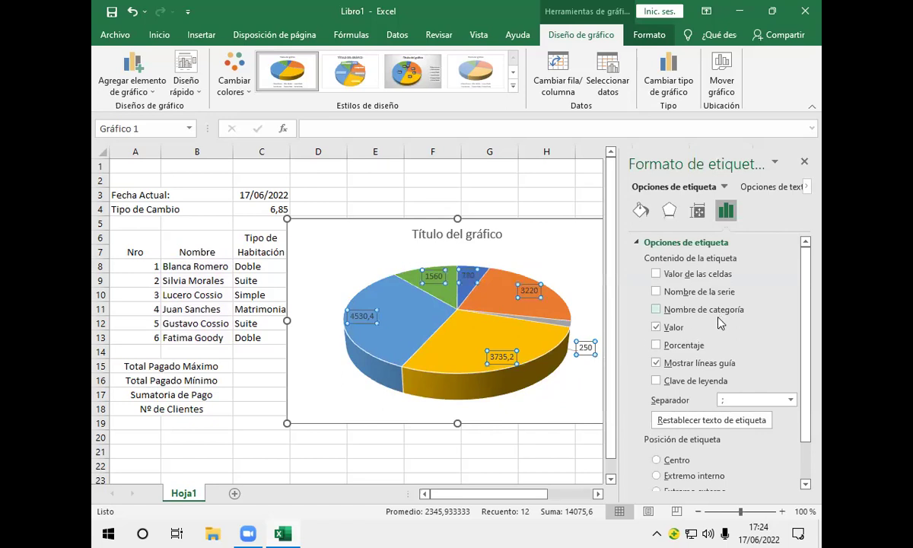
click(655, 345)
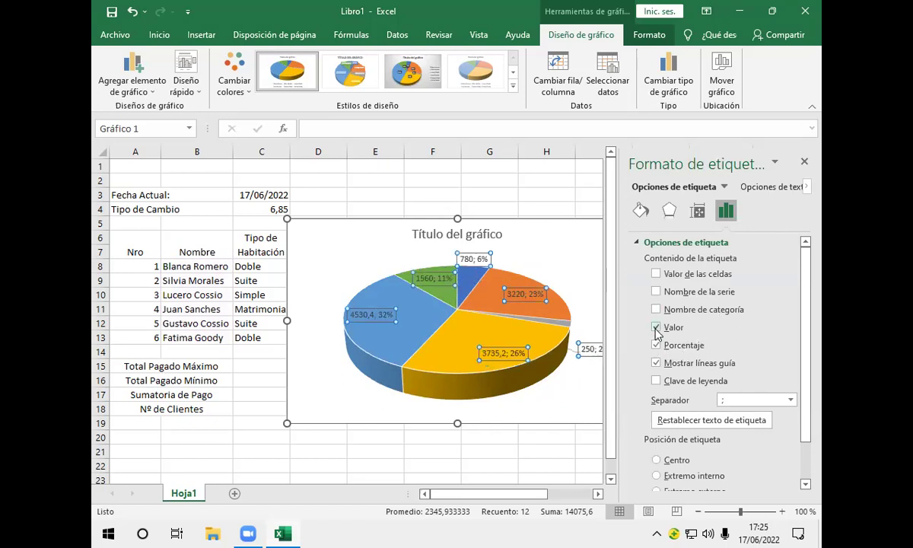
click(656, 328)
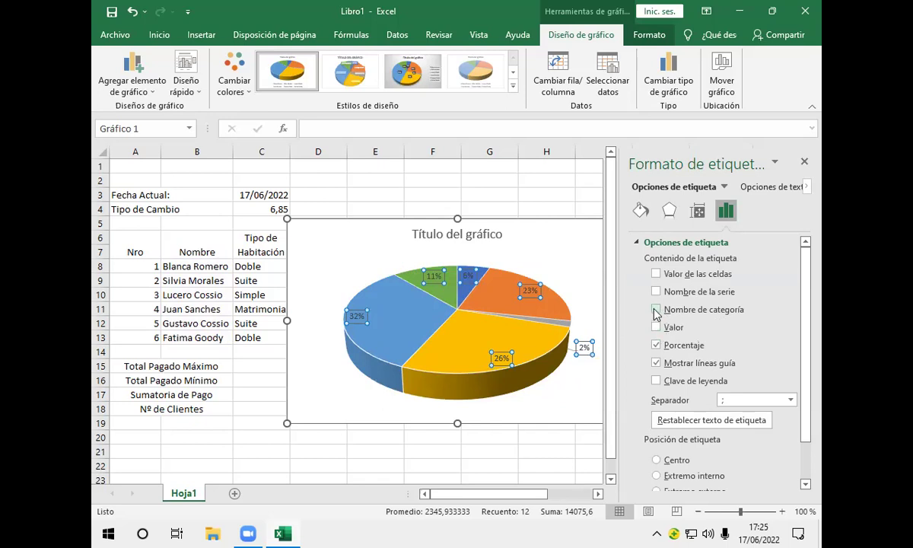
click(654, 311)
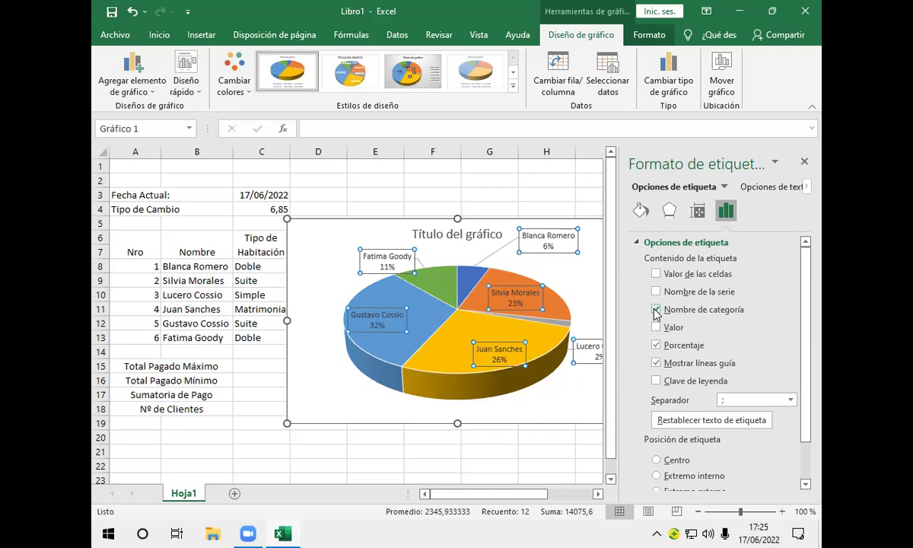
click(803, 160)
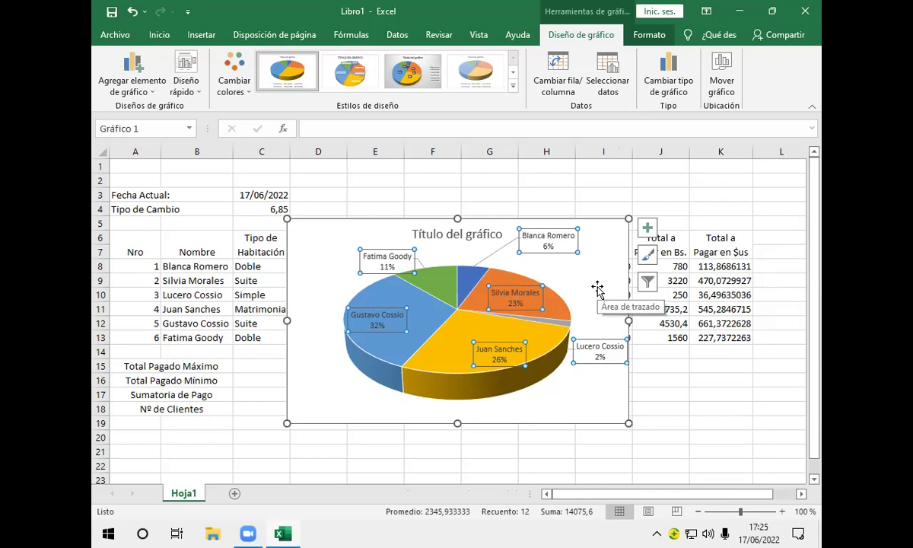
Replace the default 'Título del gráfico' title with 'Planilla Hotelera'
click(490, 236)
click(502, 235)
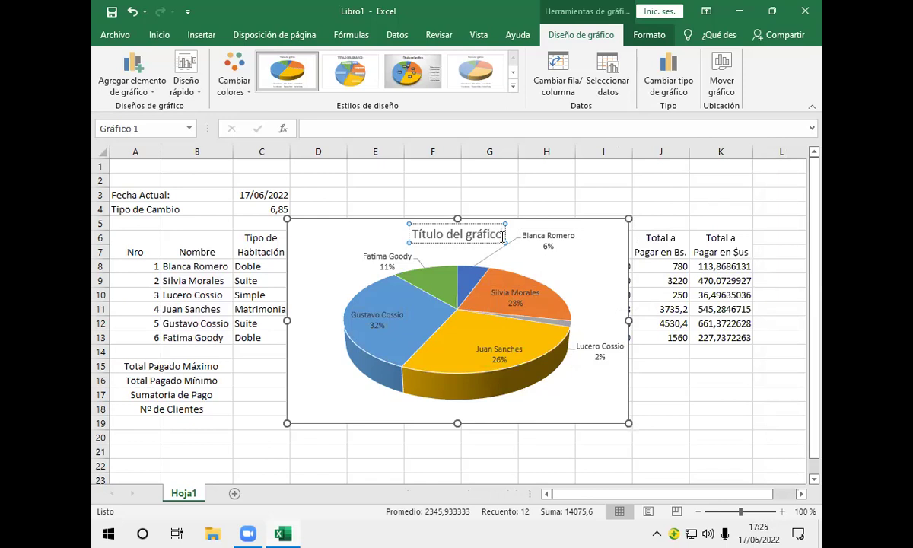
key(BackSpace)
key(BackSpace)
key(BackSpace)
key(BackSpace)
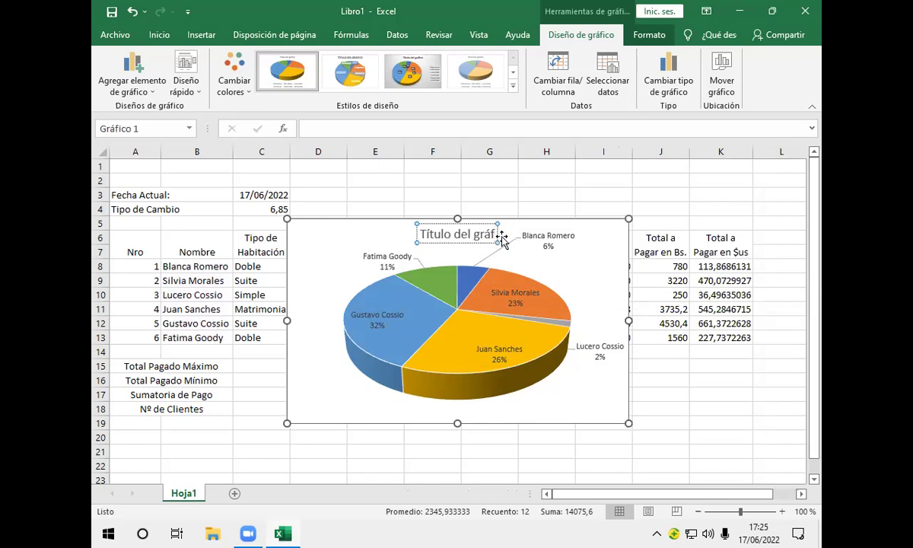
key(BackSpace)
key(BackSpace)
key(BackSpace)
key(BackSpace)
key(BackSpace)
key(BackSpace)
key(BackSpace)
key(BackSpace)
key(BackSpace)
key(BackSpace)
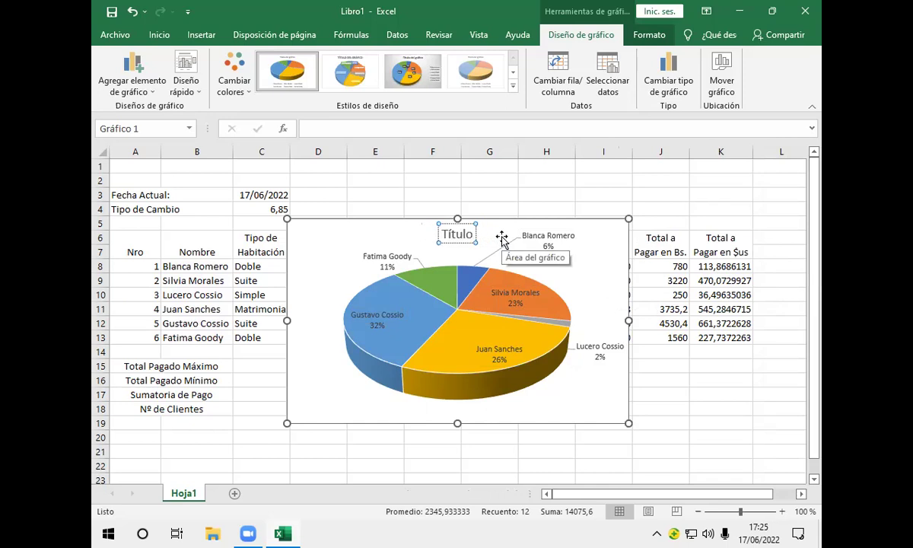
key(BackSpace)
key(BackSpace)
key(BackSpace)
key(BackSpace)
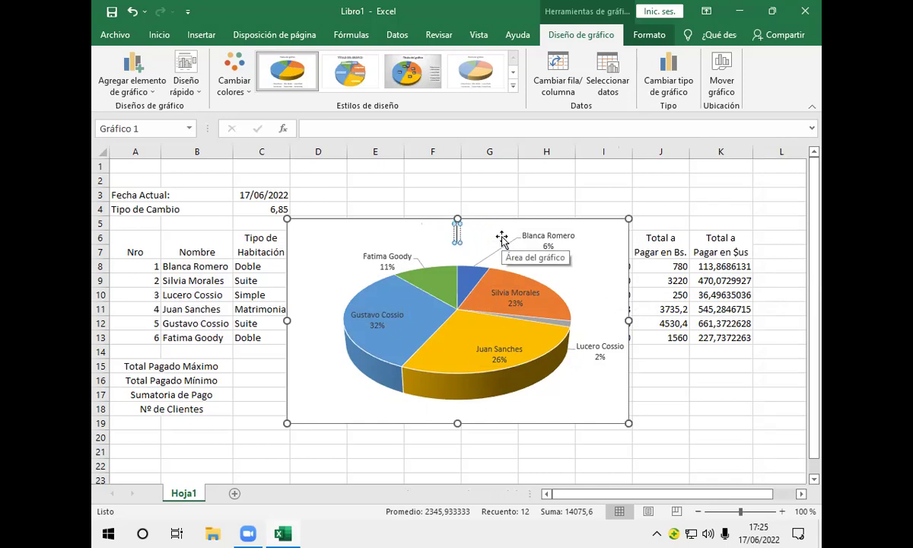
text(Planill)
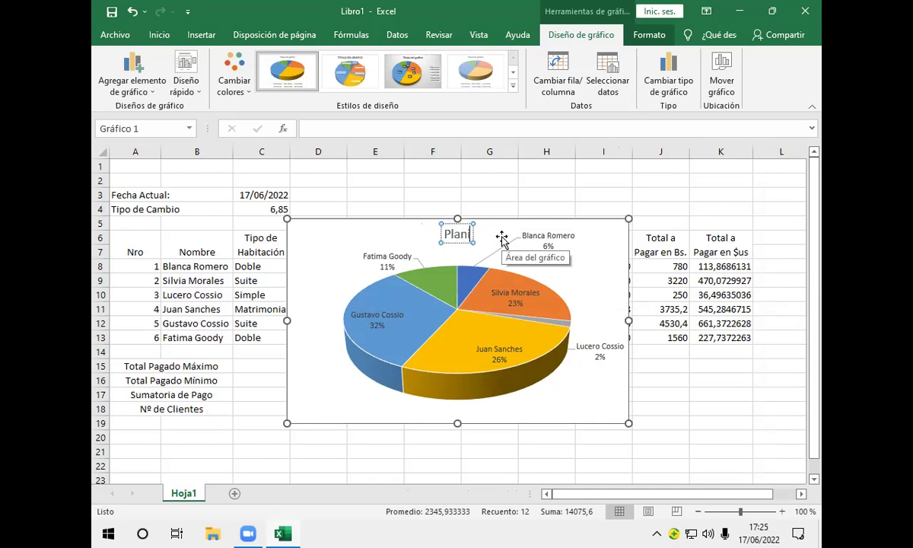
text(a)
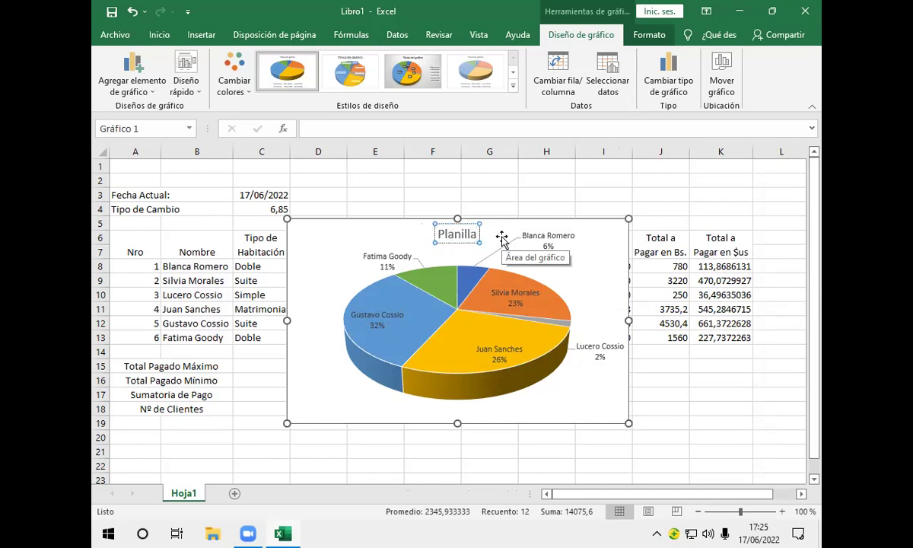
text( Ho)
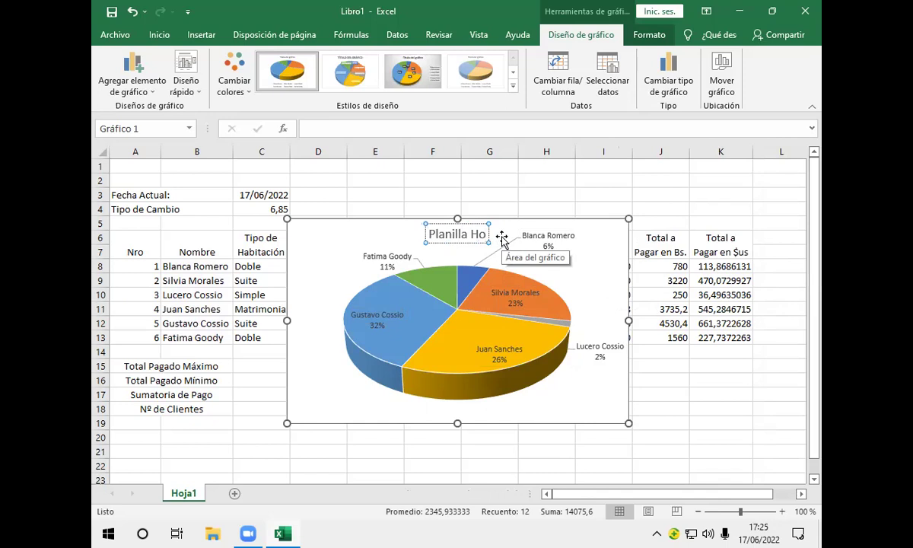
text(telera)
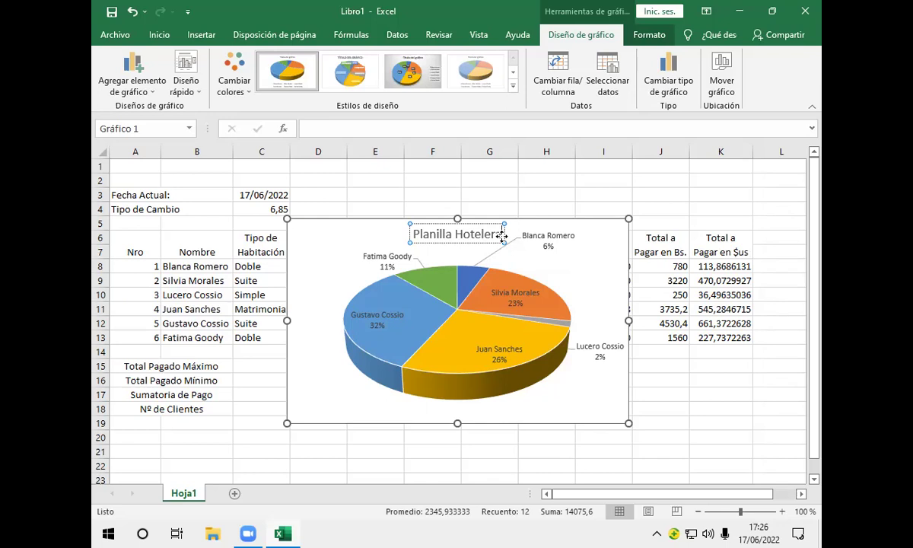
Move the pie chart below row 14 and shrink it to uncover the data columns
scroll(649, 230, down, 1)
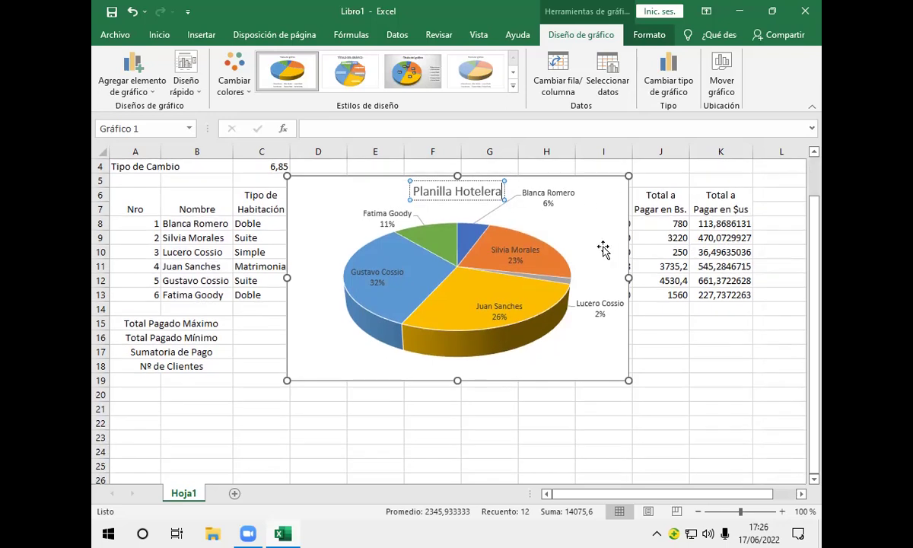
drag(525, 213, 517, 352)
scroll(688, 350, down, 2)
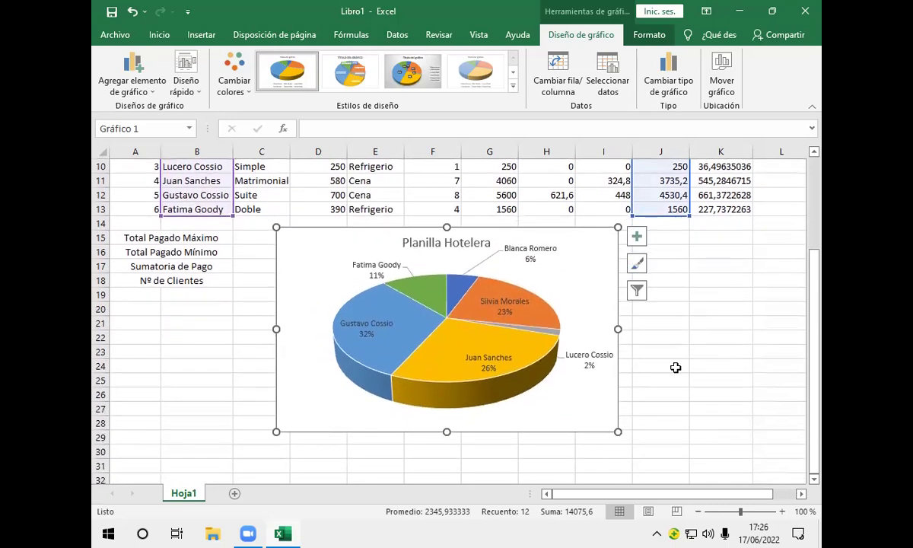
drag(618, 431, 510, 377)
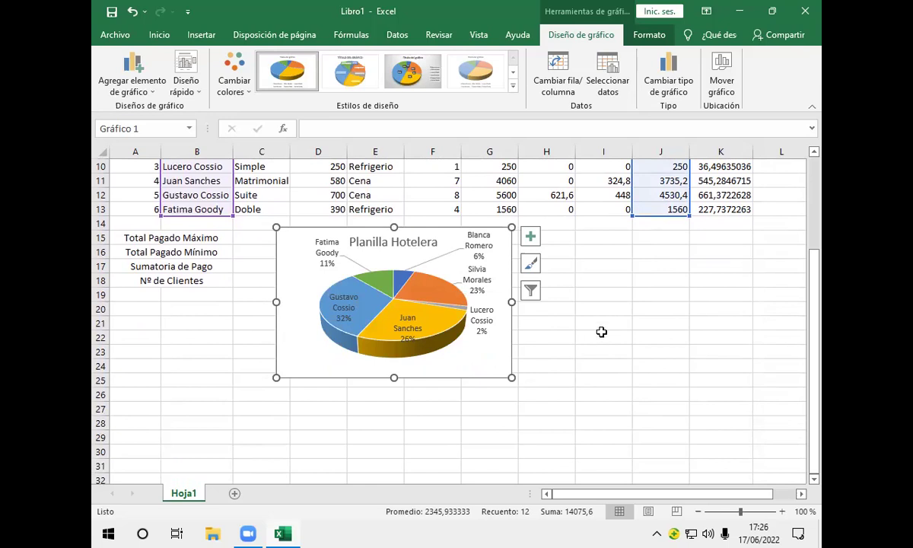
click(601, 332)
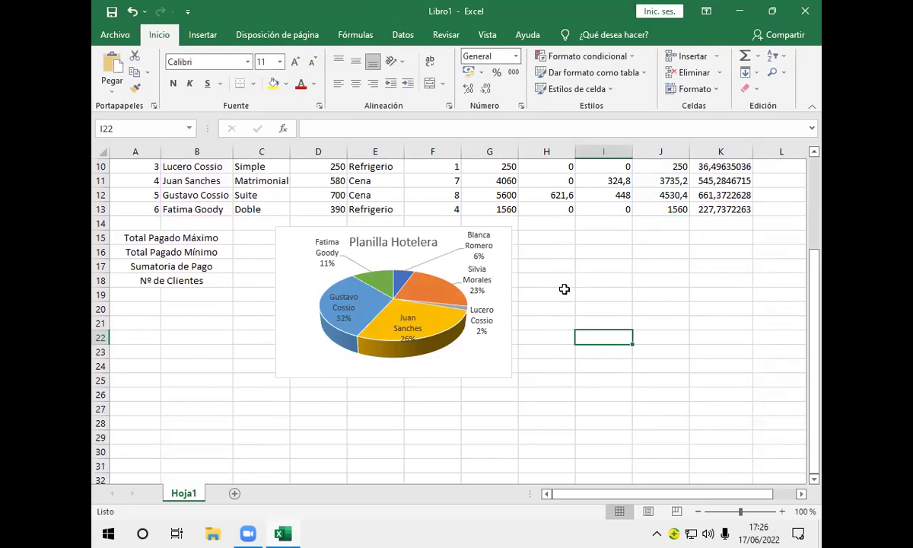
Select guest names B8:B13 together with Descto Especial values I8:I13 using Ctrl
scroll(564, 289, up, 3)
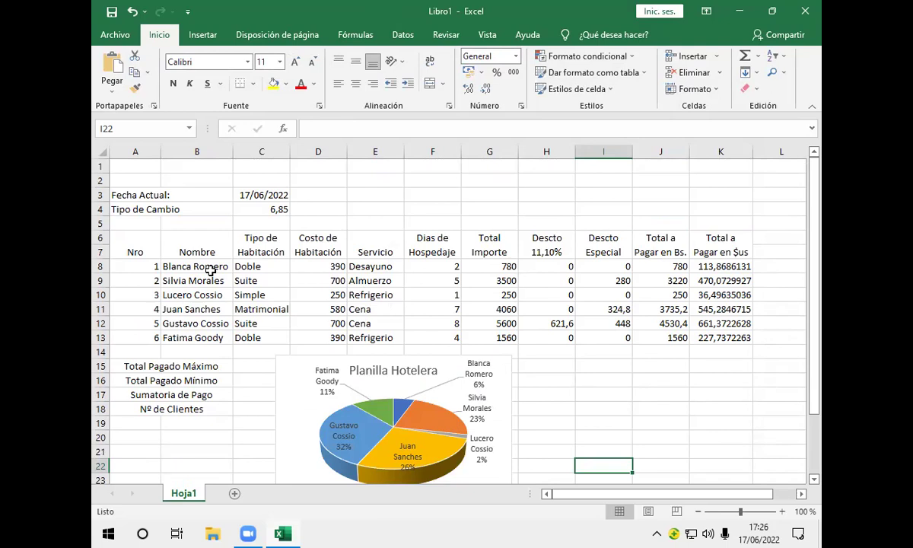
drag(210, 270, 227, 335)
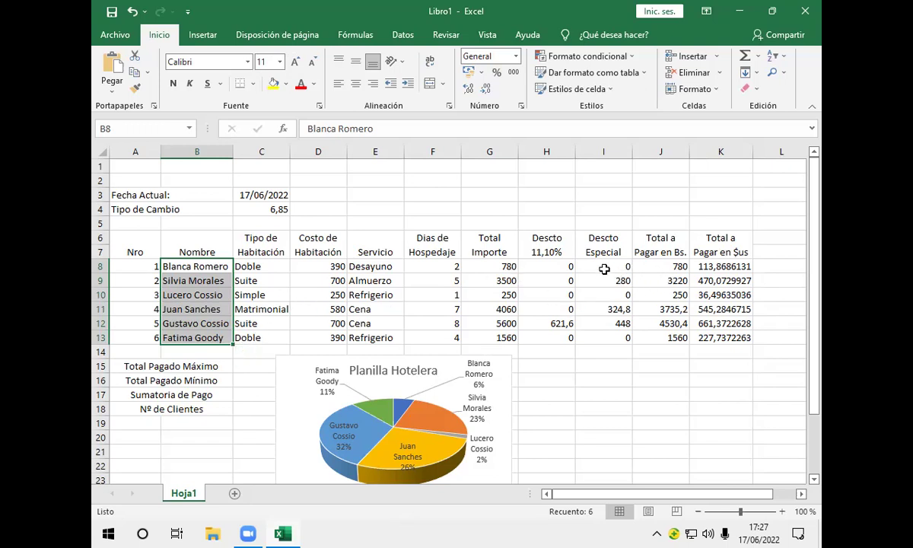
click(604, 269)
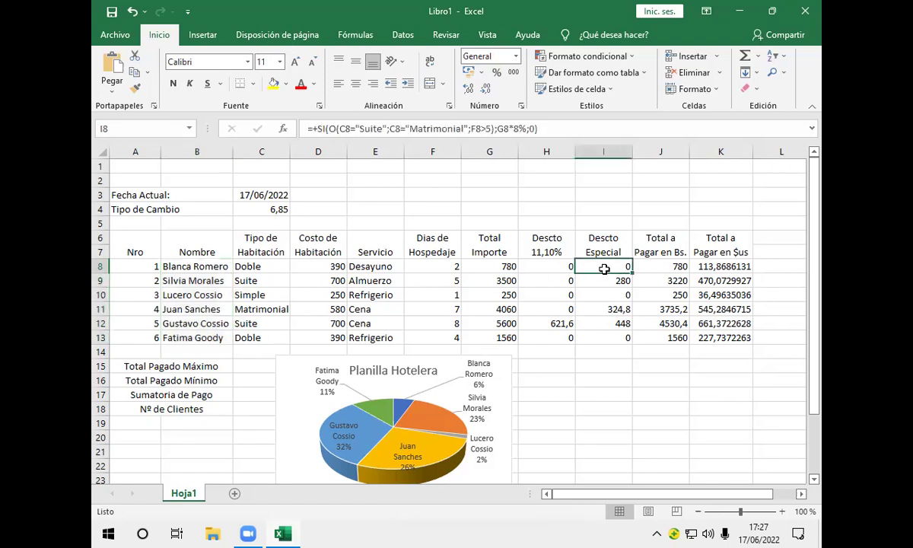
click(217, 271)
drag(221, 276, 219, 336)
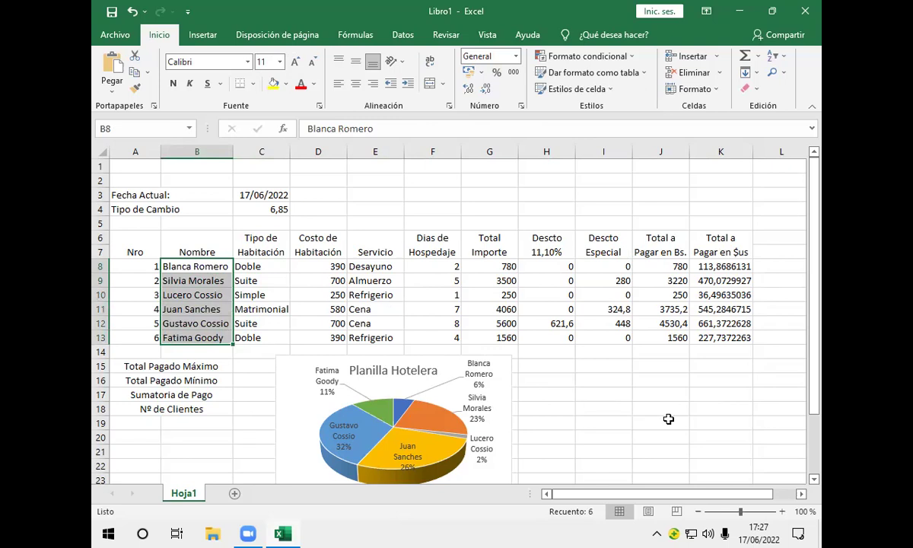
drag(616, 271, 622, 337)
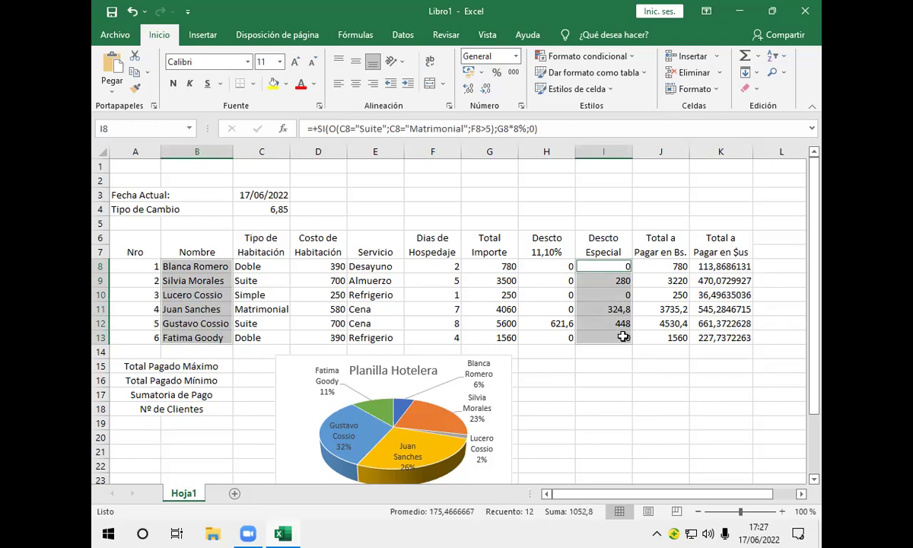
Insert a 3D clustered column chart of each guest's Descto Especial amount
click(217, 36)
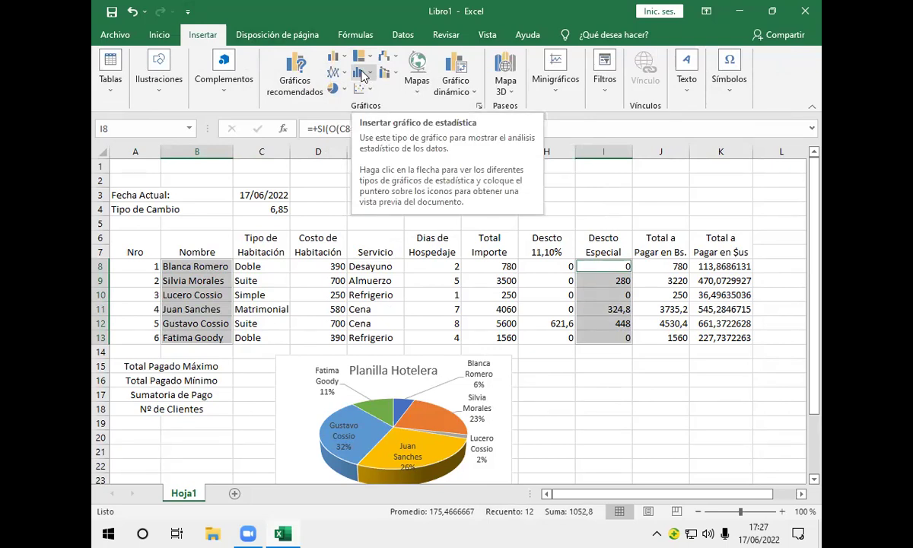
click(346, 60)
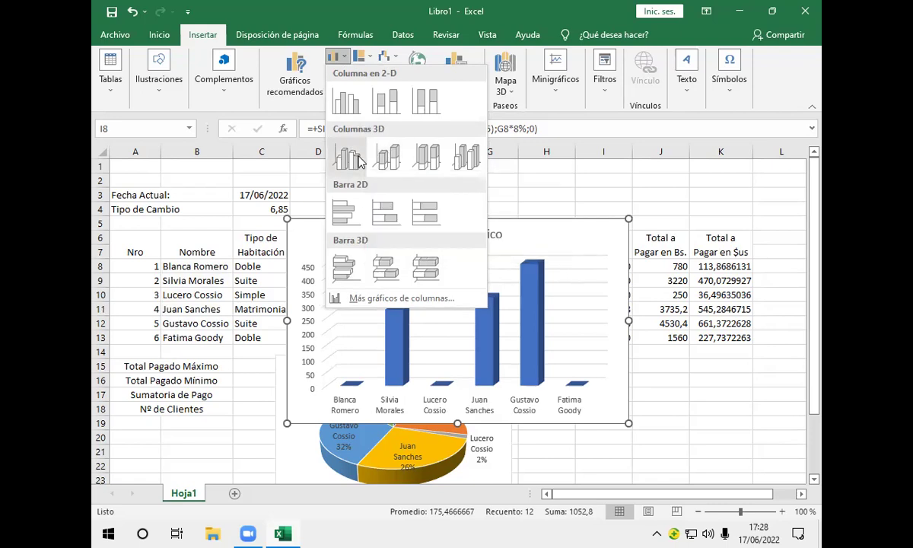
click(347, 157)
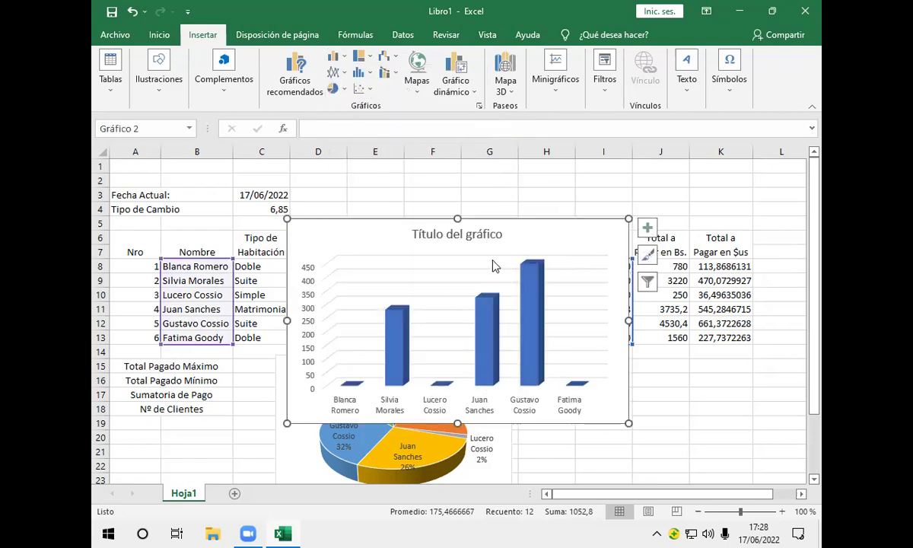
Toggle data labels on the column chart and select its 'Título del gráfico' title
click(648, 232)
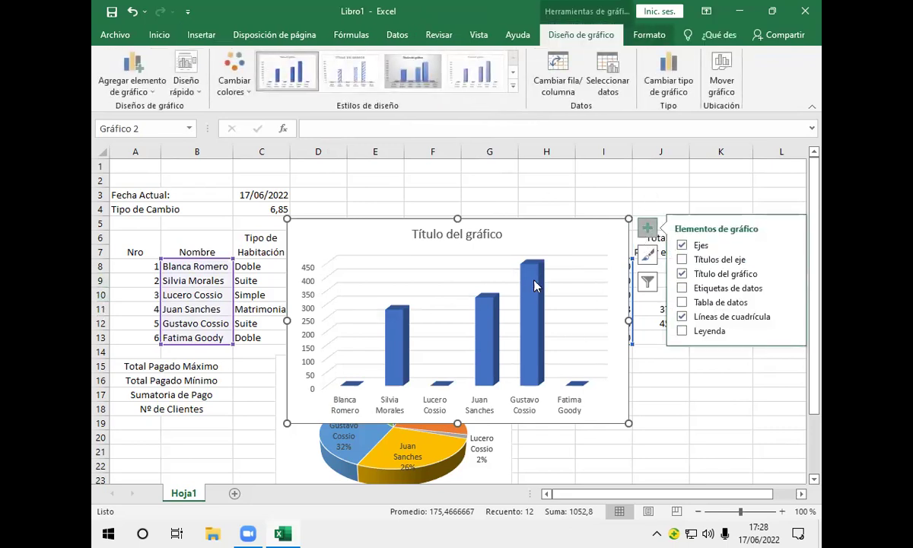
mouse_move(519, 295)
click(683, 288)
click(500, 236)
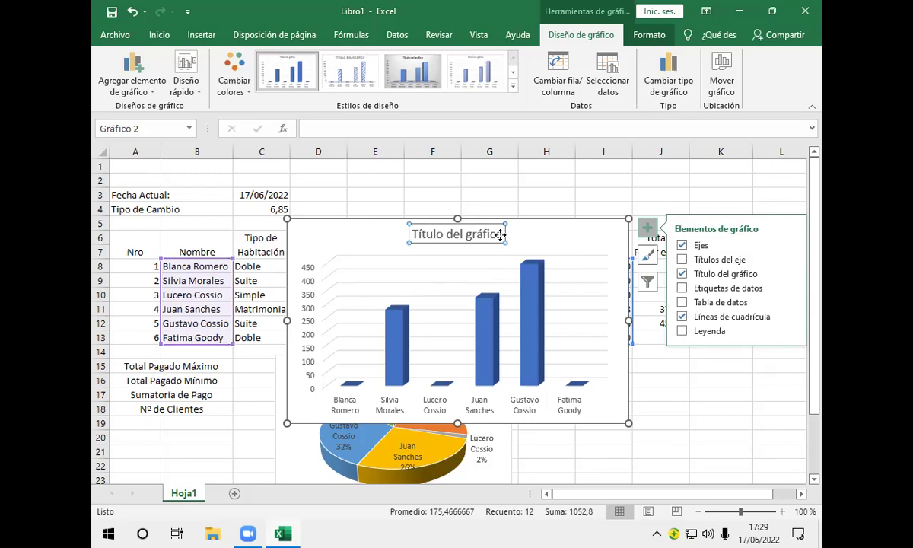